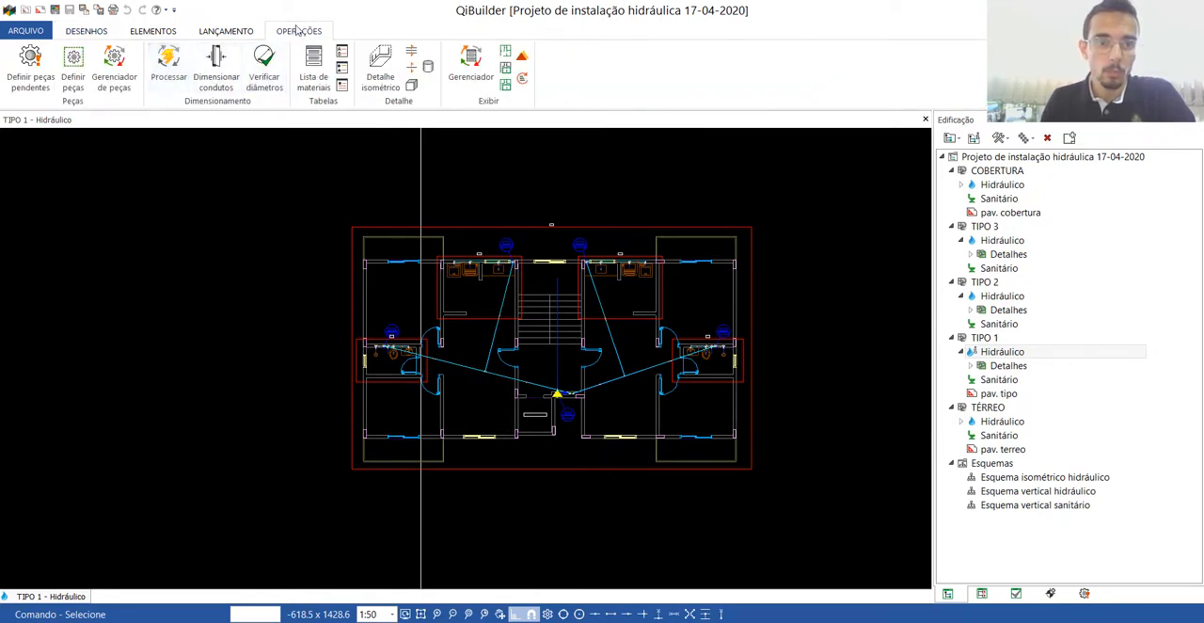
Reopen the TIPO 1 hydraulic drawing, enter detail H5 and read the warning on the central riser.
click(926, 120)
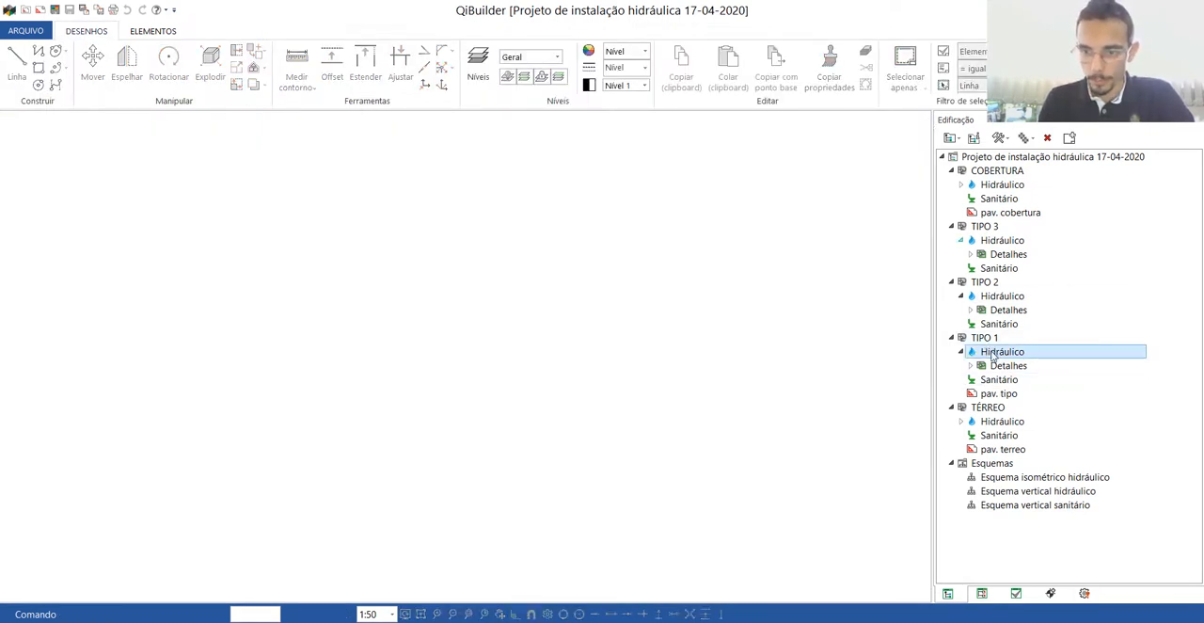
double_click(992, 354)
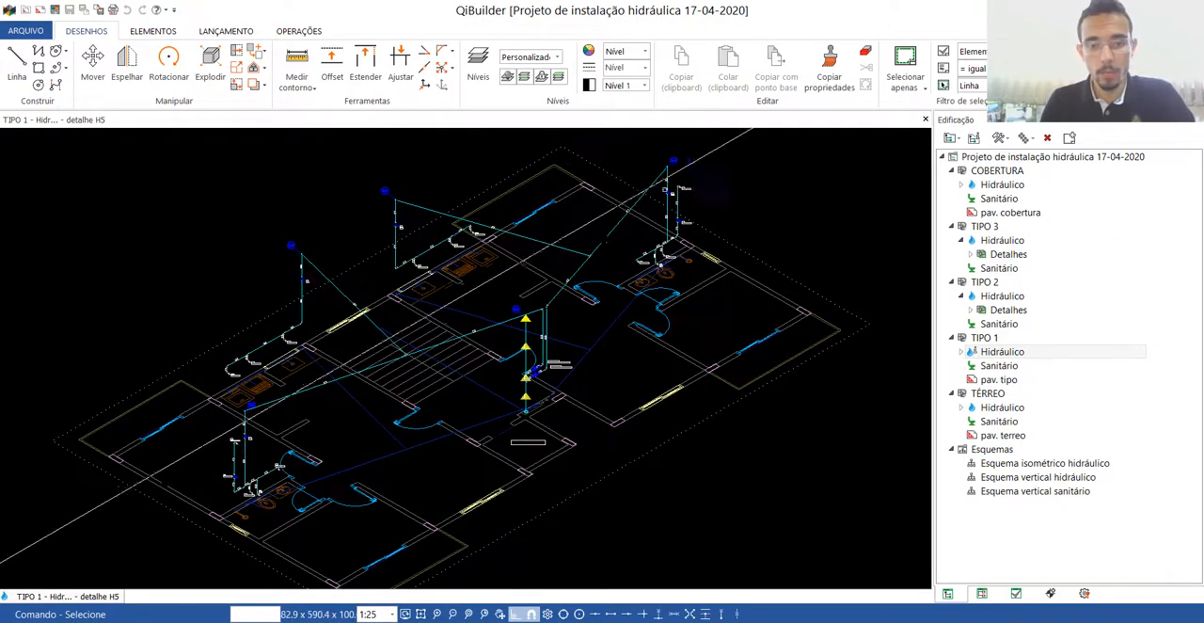
scroll(537, 363, up, 2)
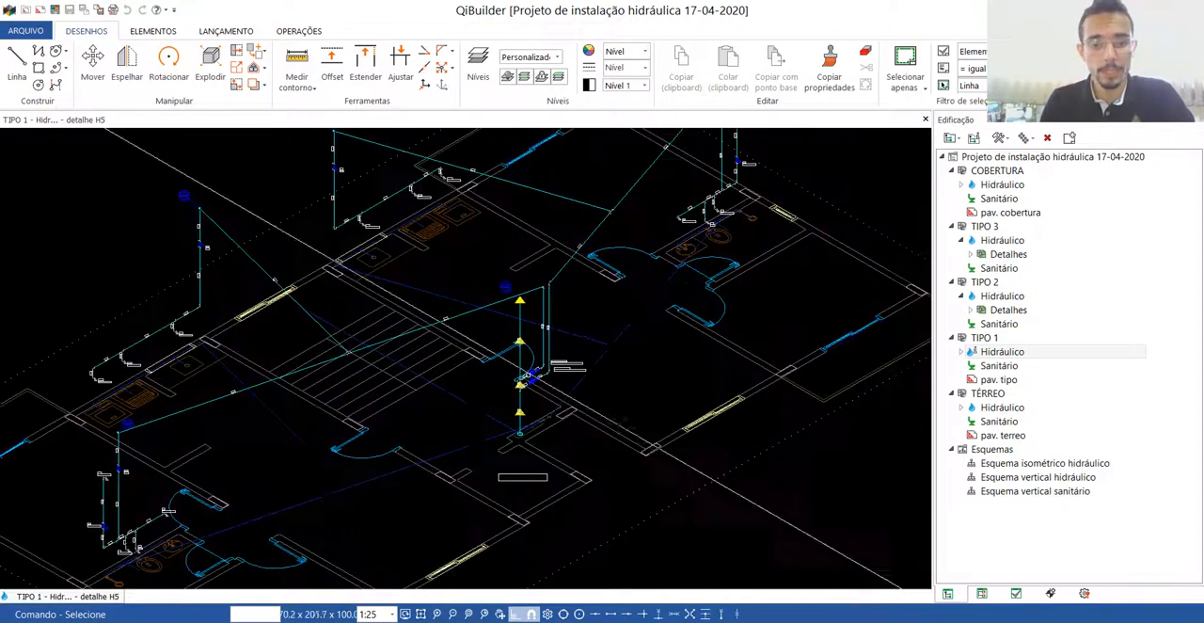
scroll(531, 371, up, 2)
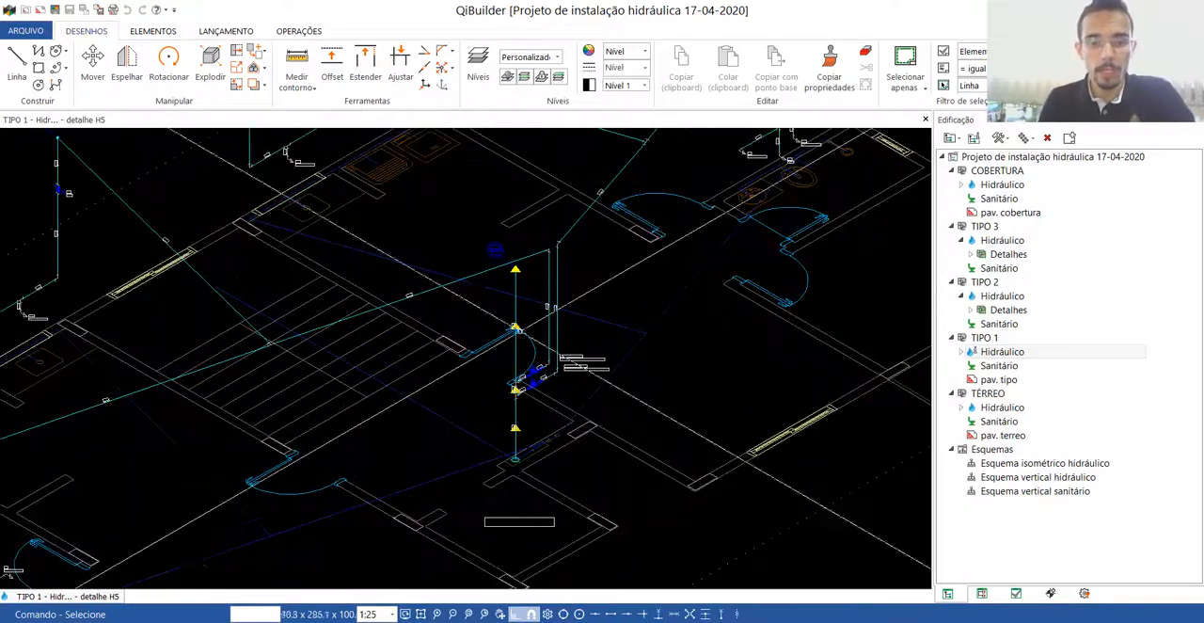
scroll(514, 331, up, 1)
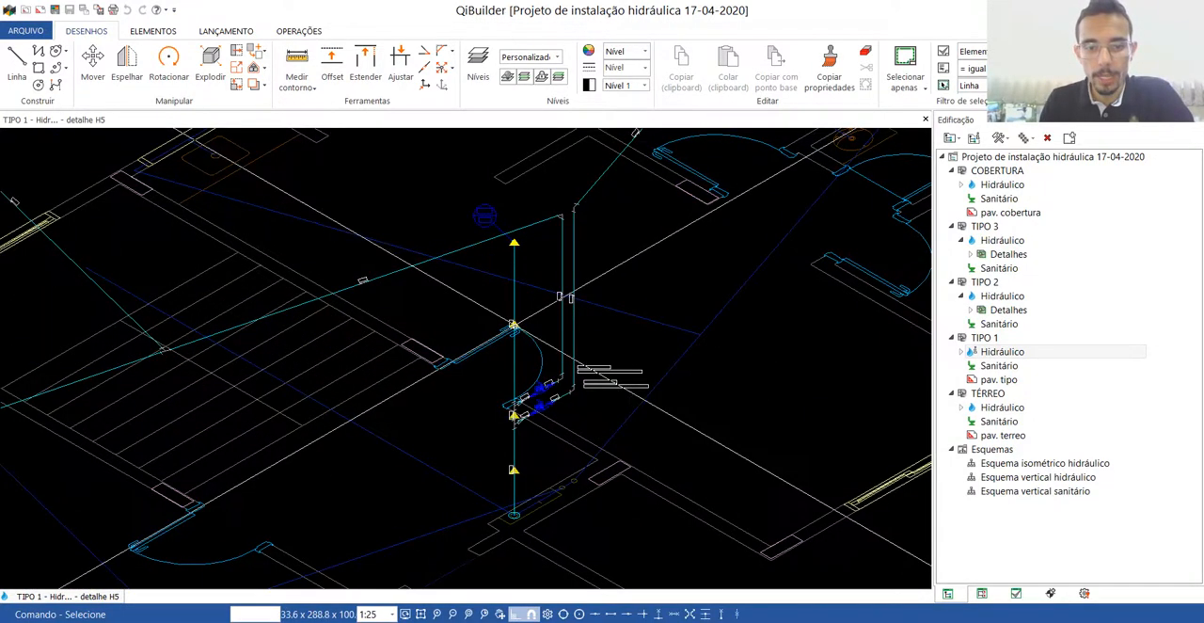
scroll(514, 325, up, 2)
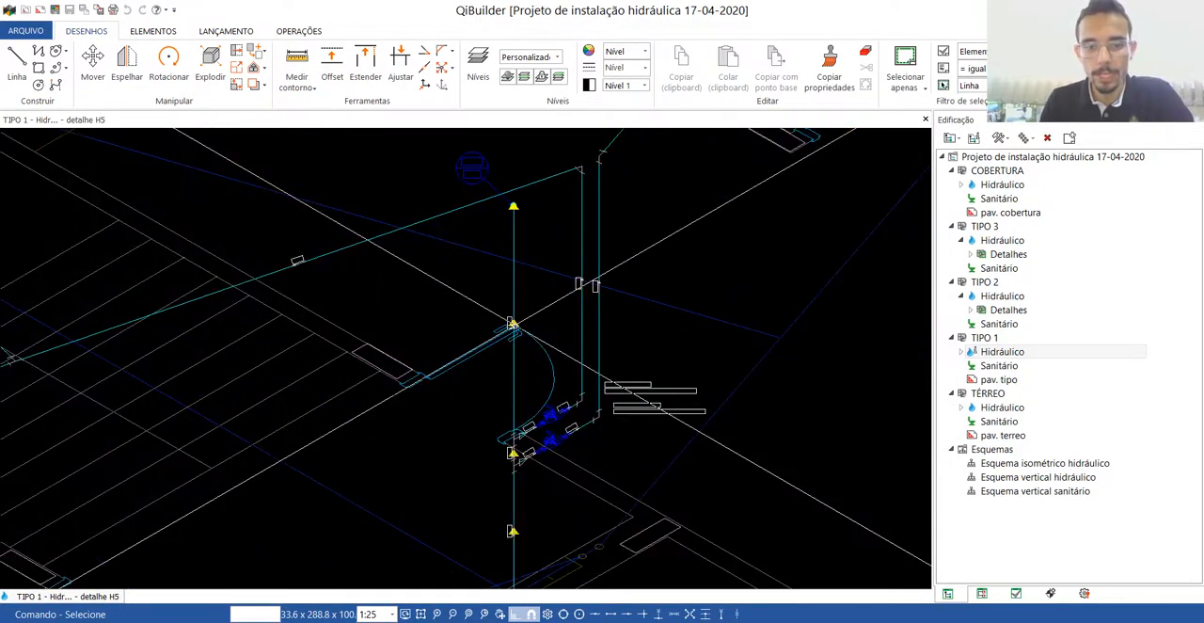
mouse_move(514, 323)
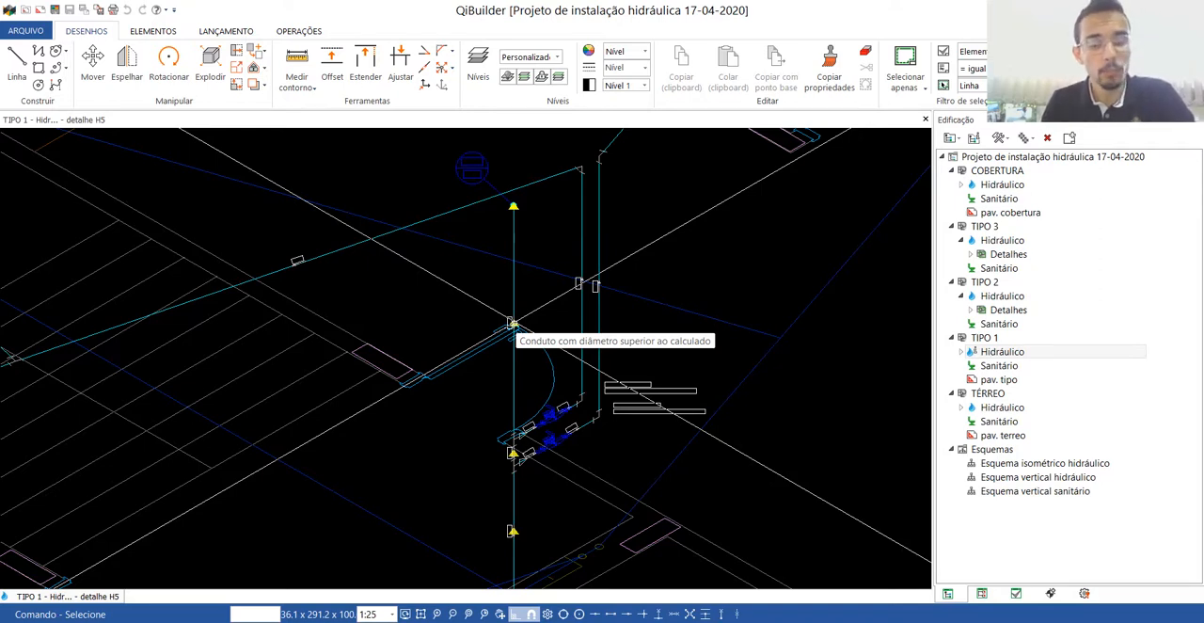
scroll(511, 323, down, 2)
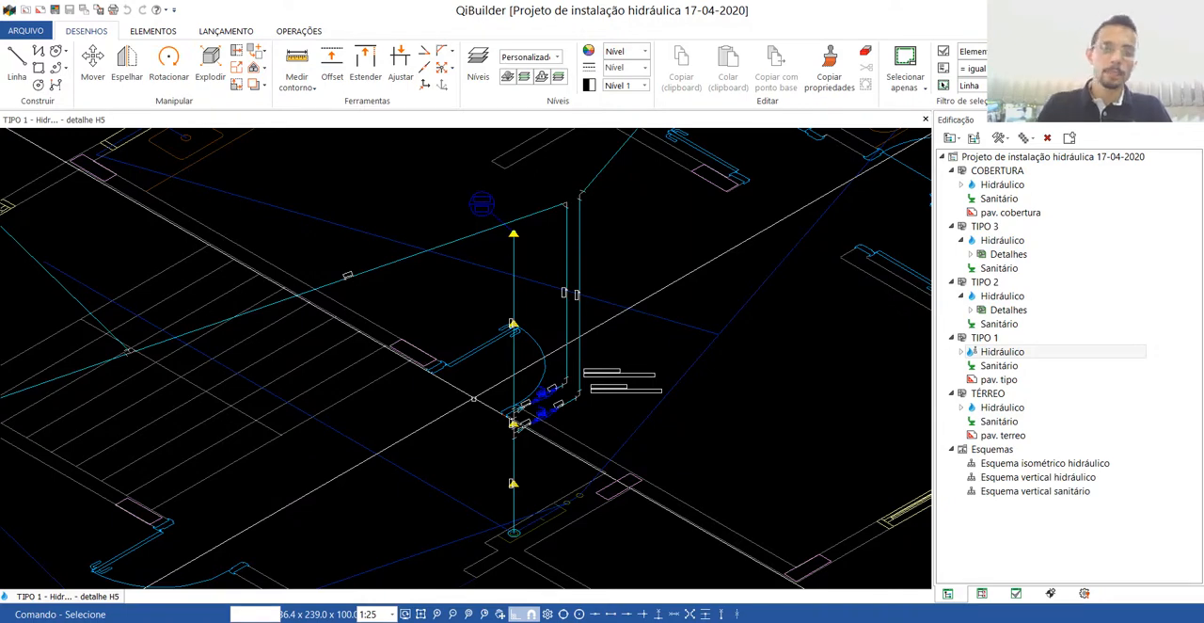
scroll(516, 329, up, 5)
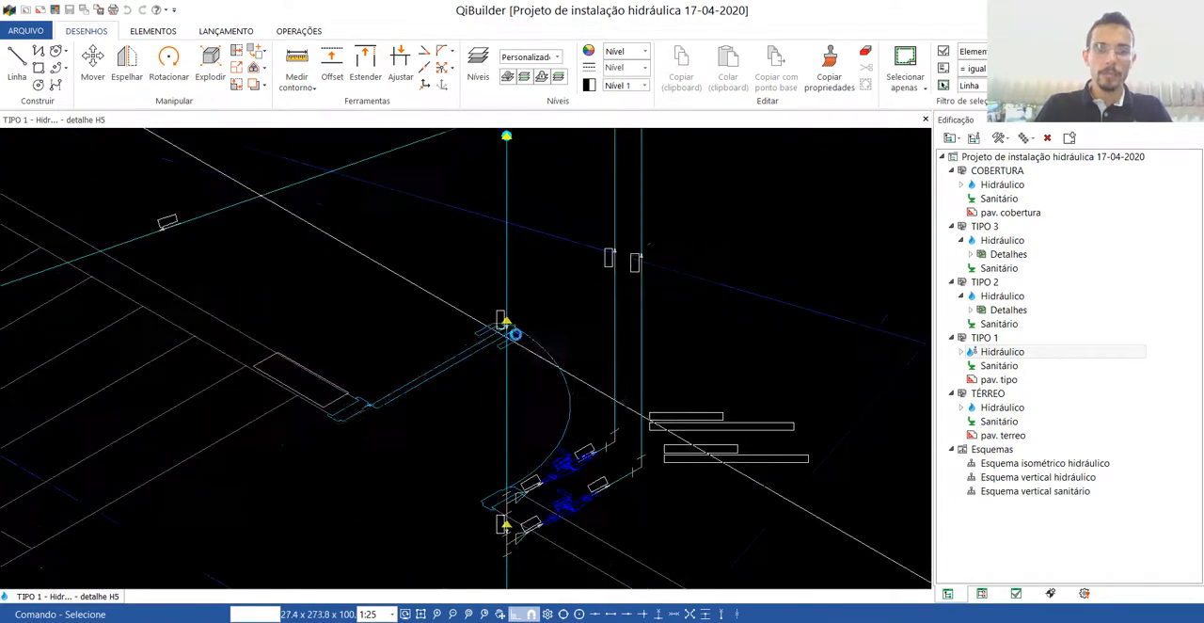
scroll(506, 329, down, 5)
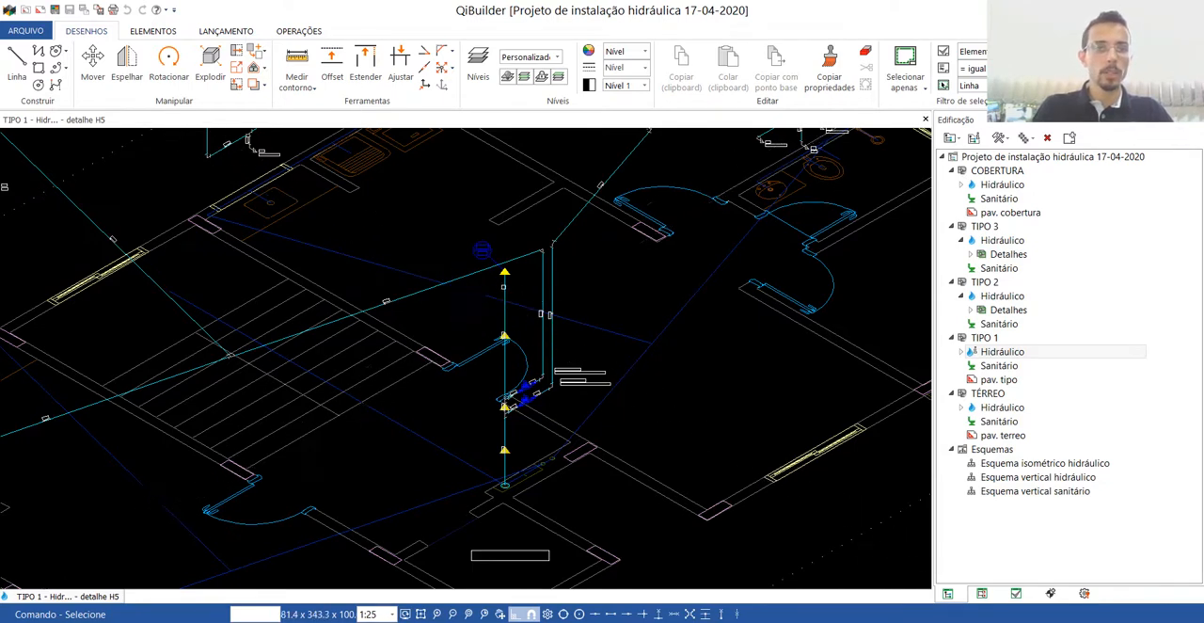
Review the sizing data and available pipe diameters of the TIPO 1 riser's upper segment with Dimensionar condutos.
click(505, 321)
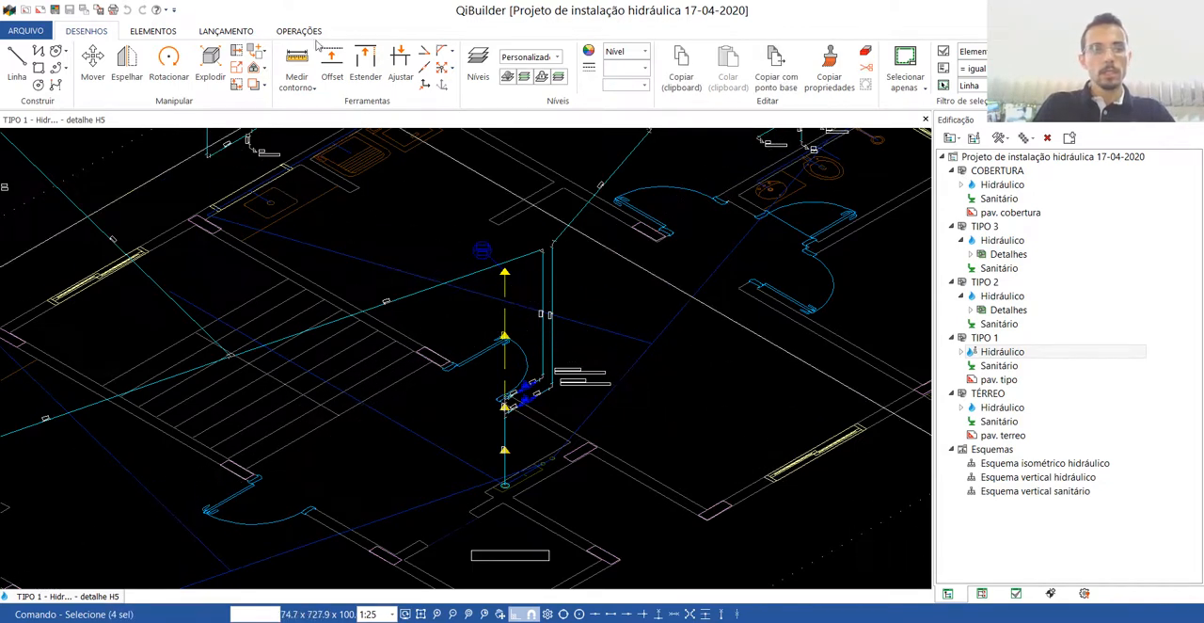
click(281, 31)
click(241, 32)
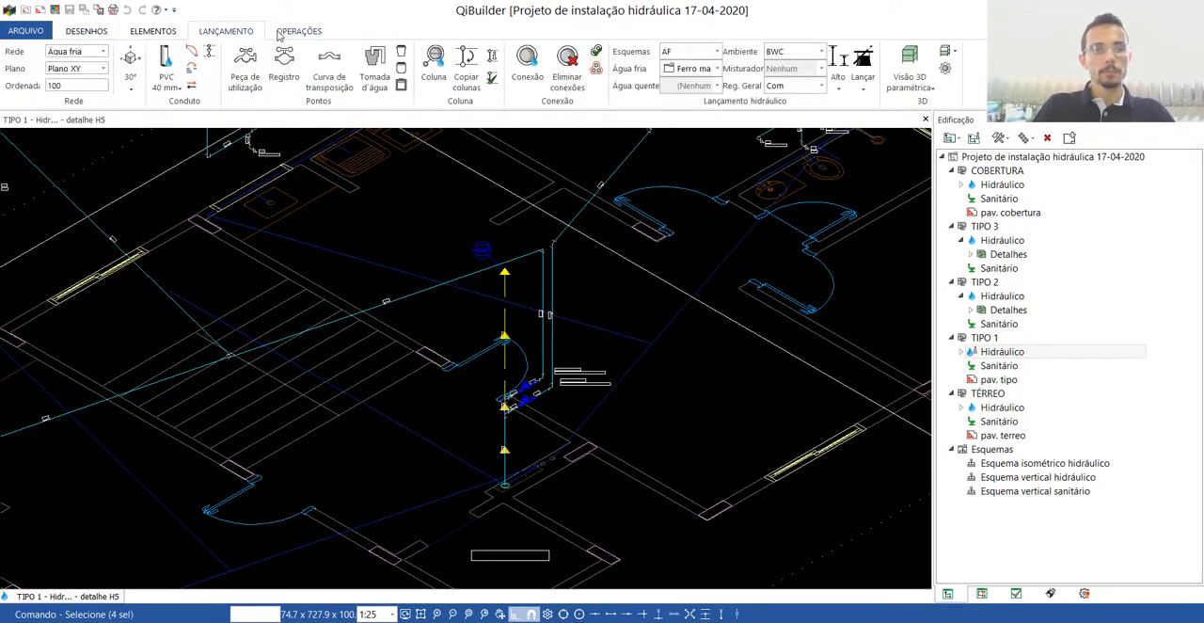
click(308, 33)
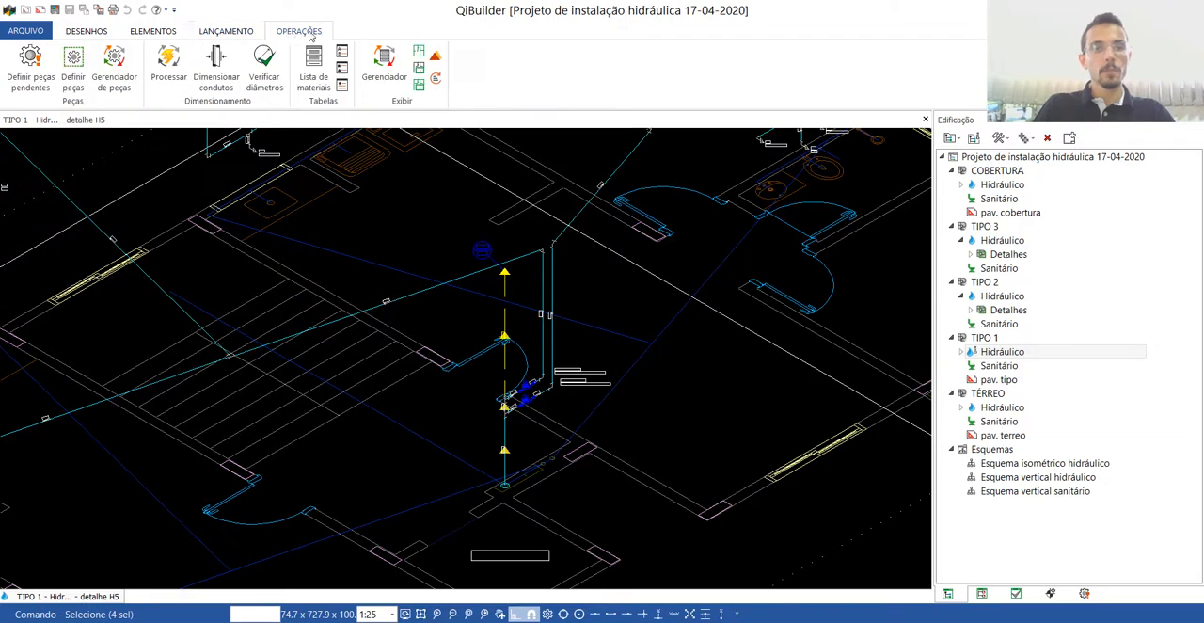
click(215, 82)
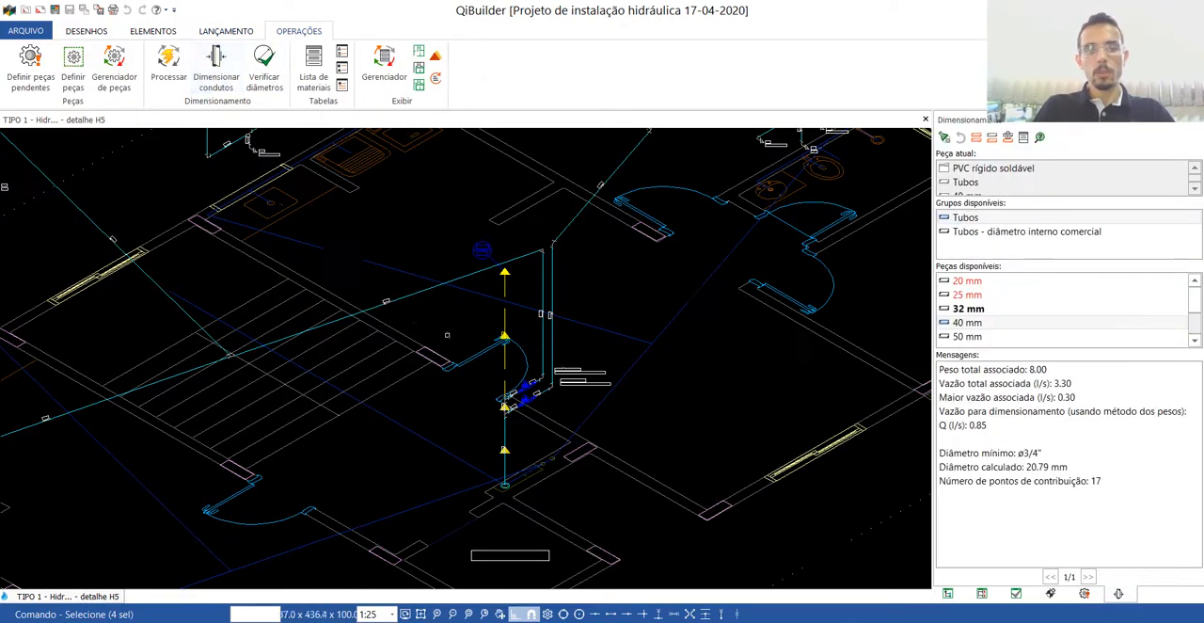
click(505, 320)
click(505, 311)
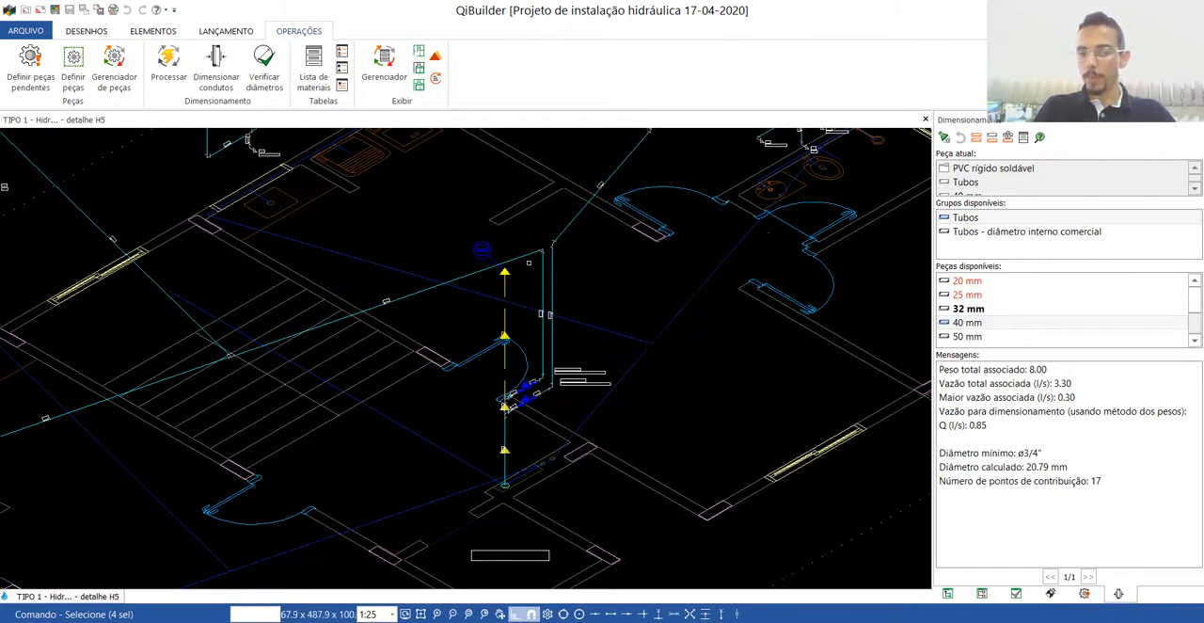
key(Escape)
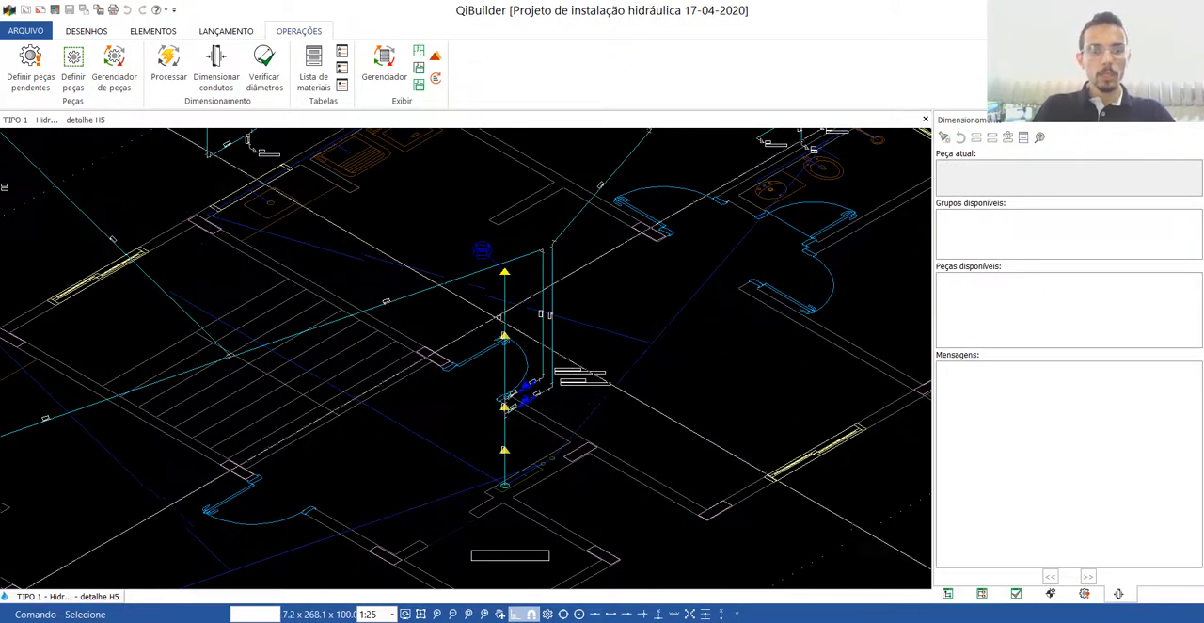
scroll(508, 400, up, 3)
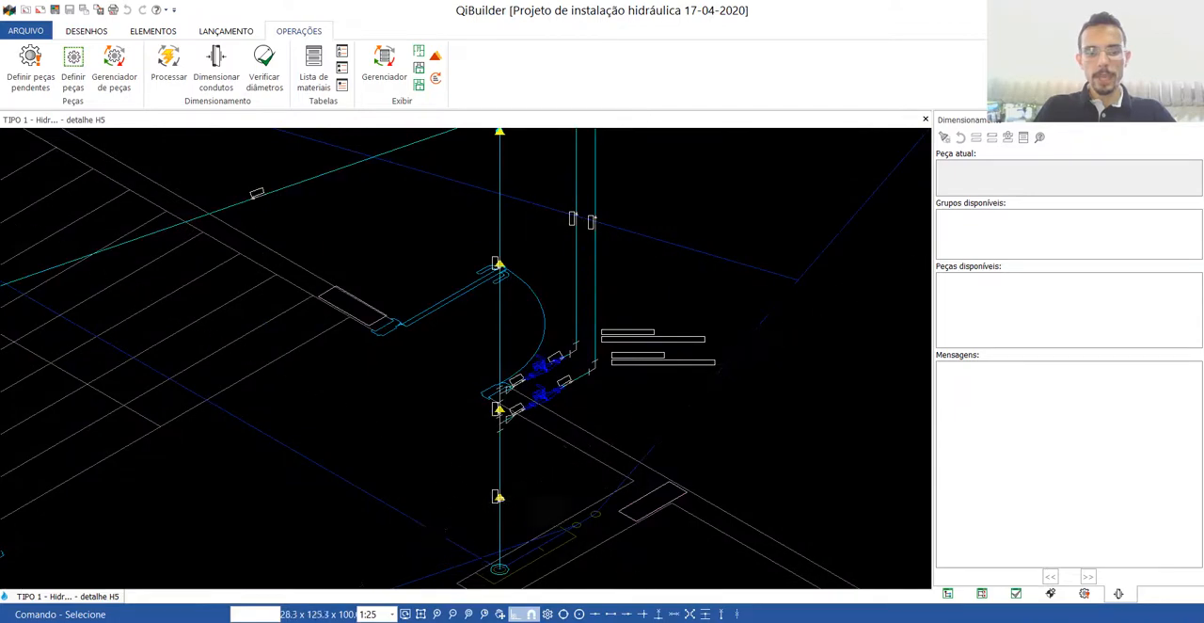
scroll(512, 484, down, 5)
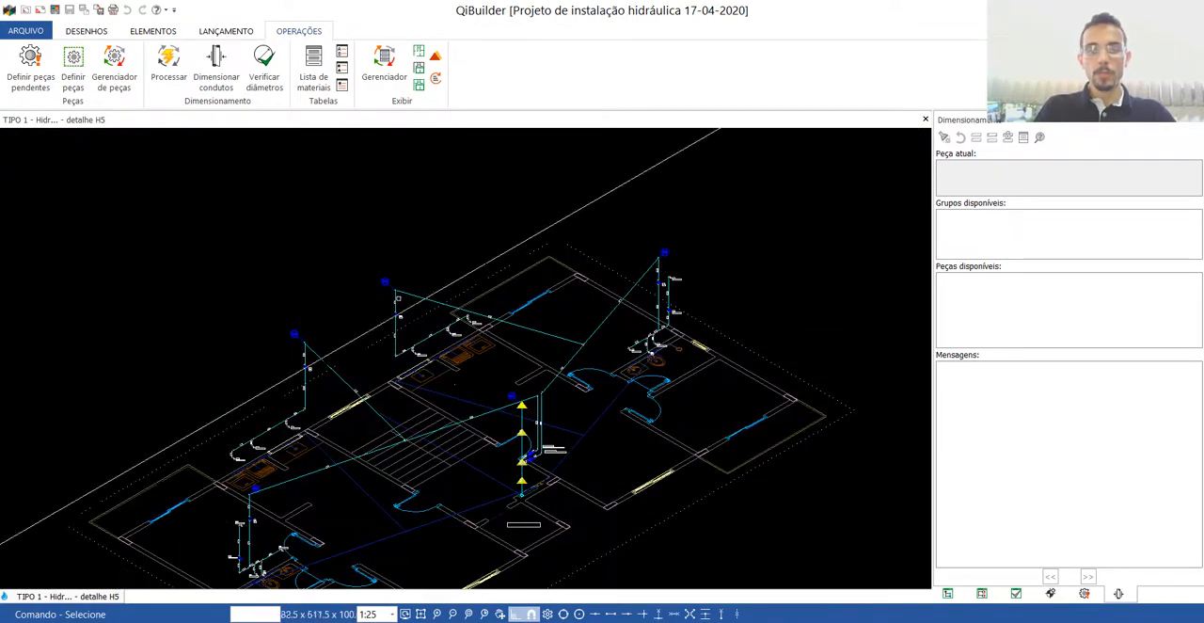
scroll(375, 375, down, 2)
scroll(376, 452, up, 4)
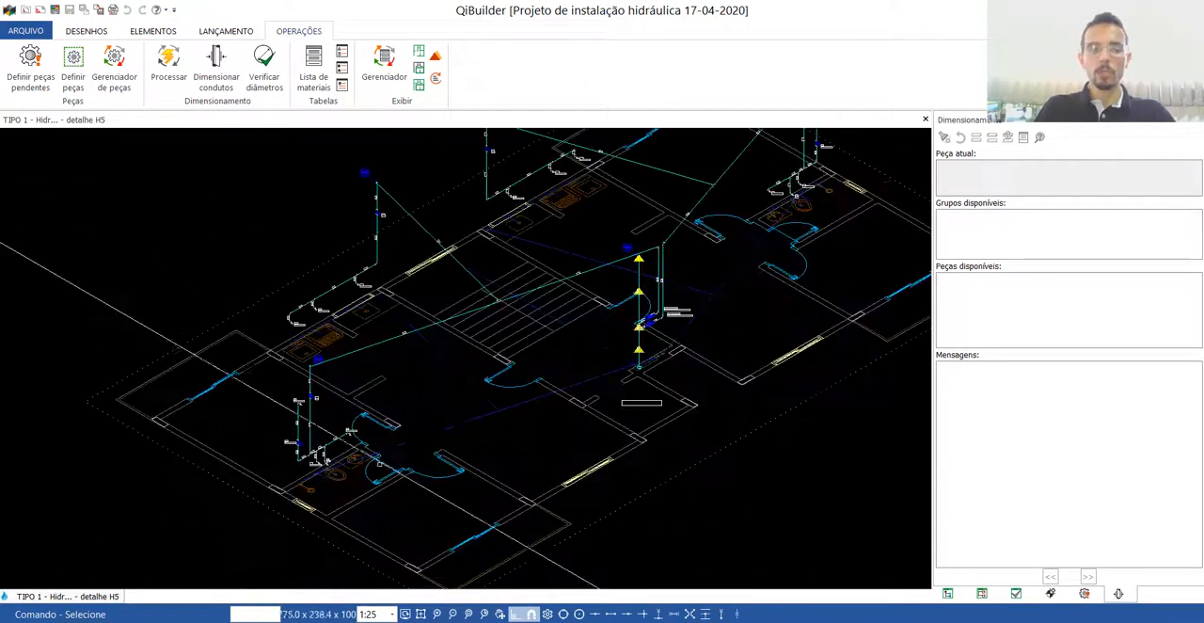
scroll(393, 434, down, 2)
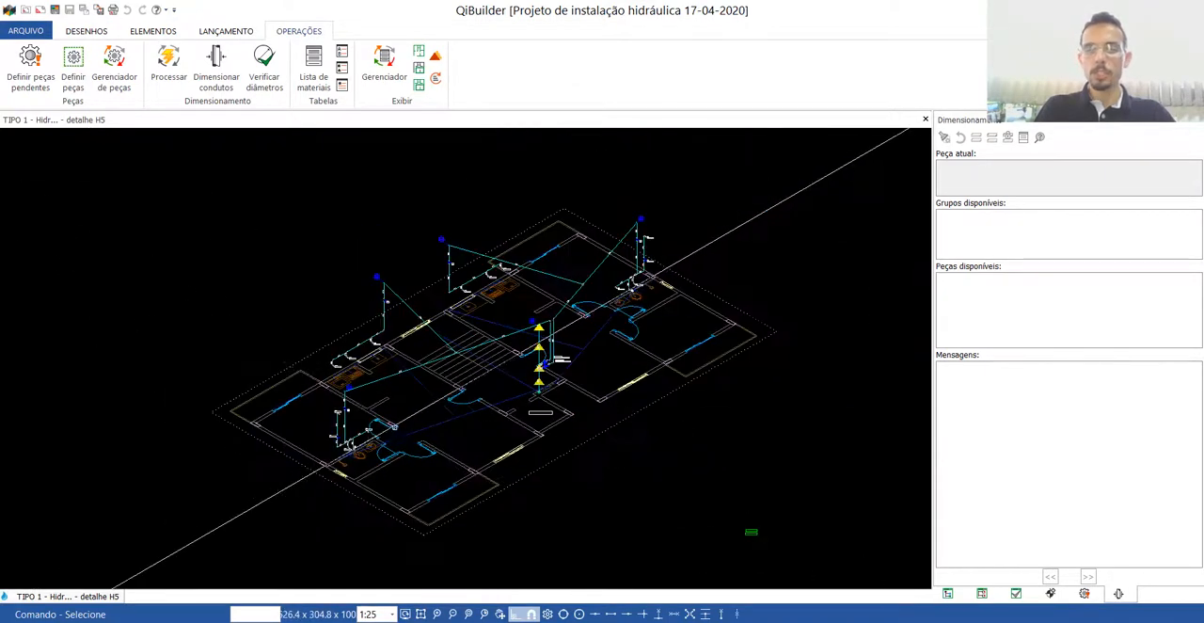
Close the TIPO 1 detail and plan, and open detail H5 of the TIPO 2 hydraulic drawing.
click(926, 119)
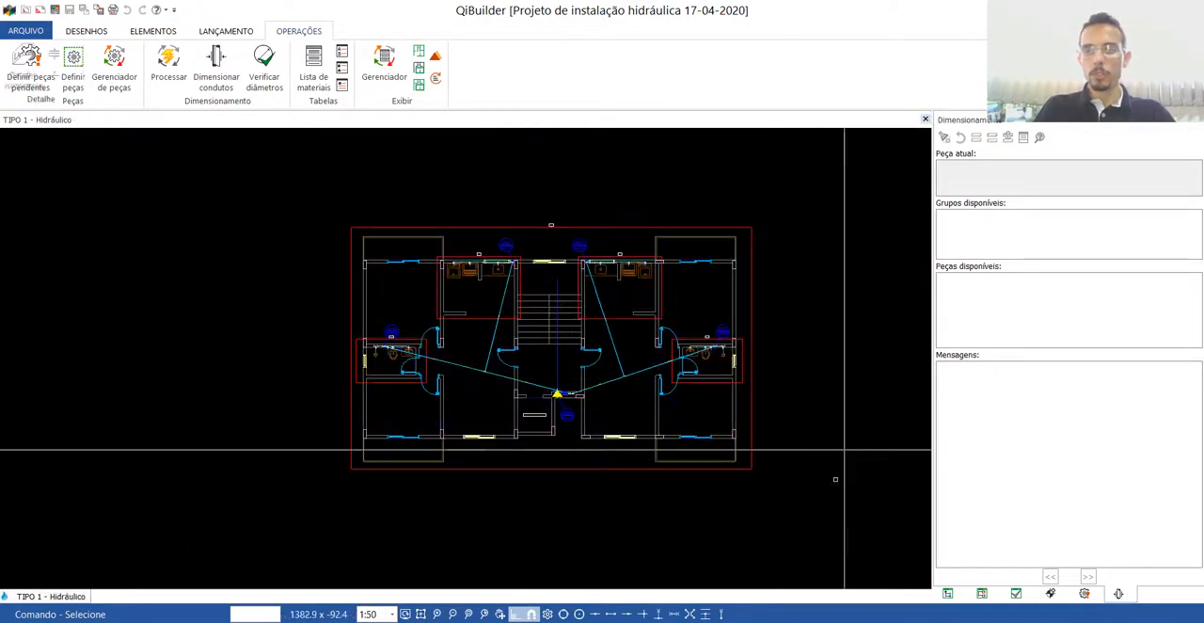
click(926, 119)
click(948, 592)
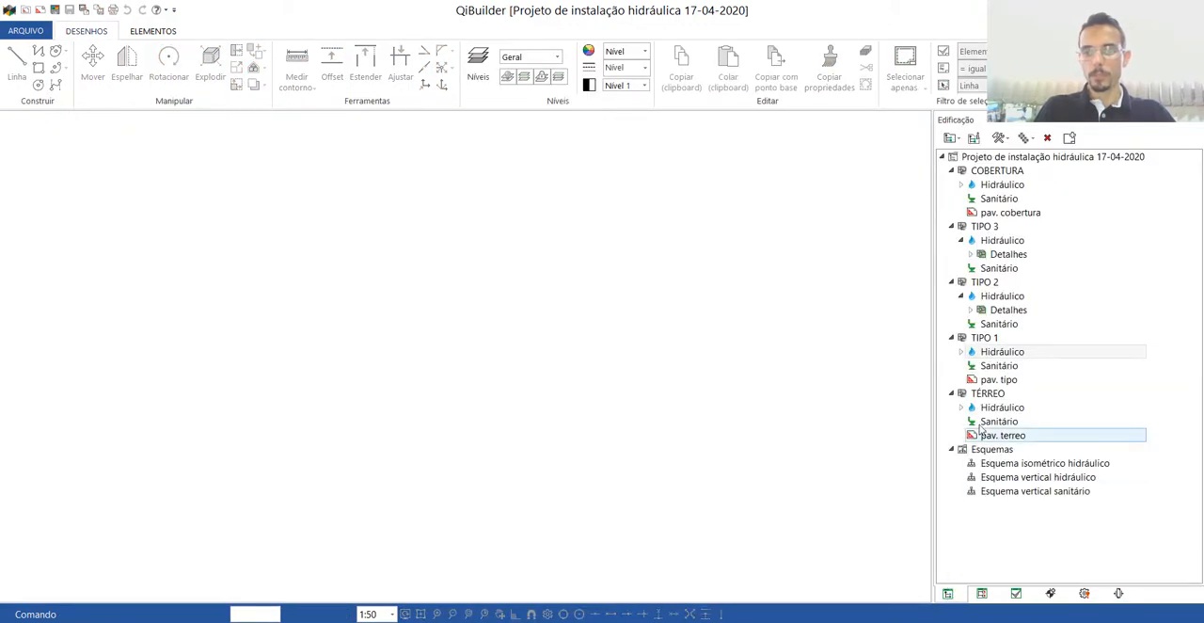
click(997, 296)
double_click(997, 296)
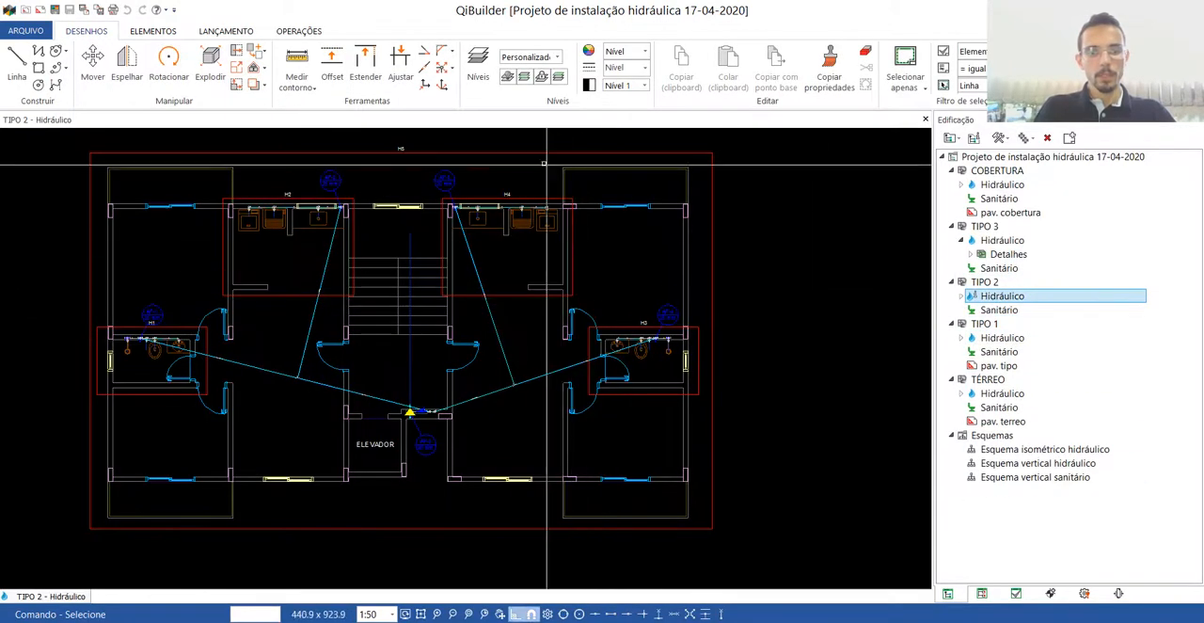
double_click(534, 150)
Read the warnings on the middle and lowest segments of the central riser in the TIPO 2 detail.
scroll(539, 450, down, 3)
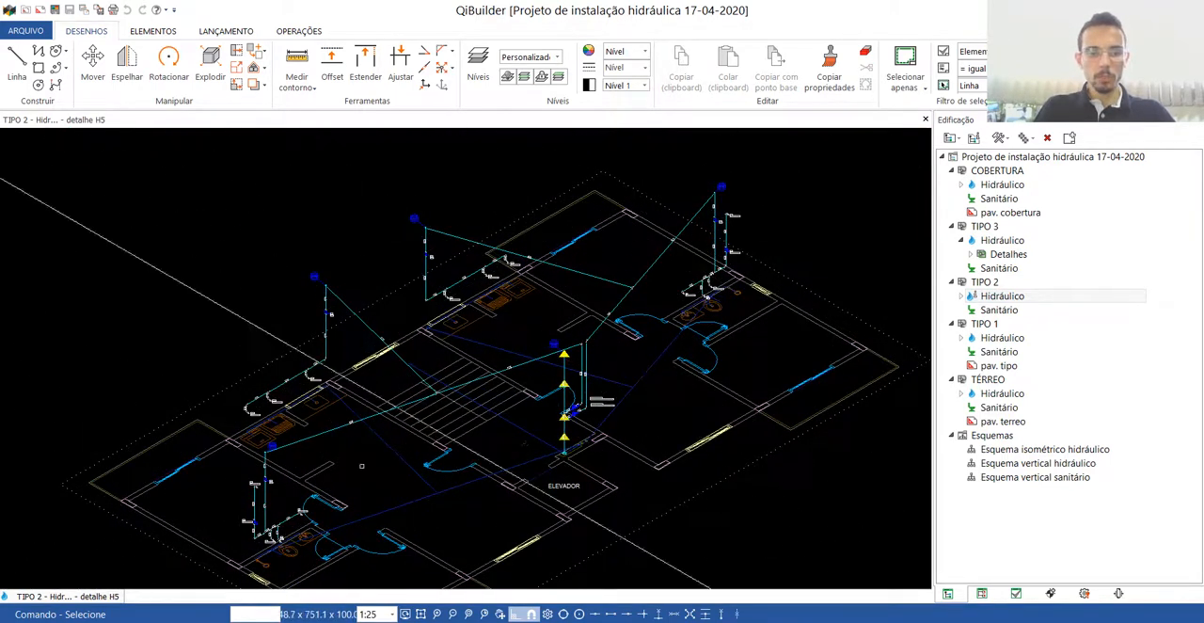
scroll(574, 431, up, 4)
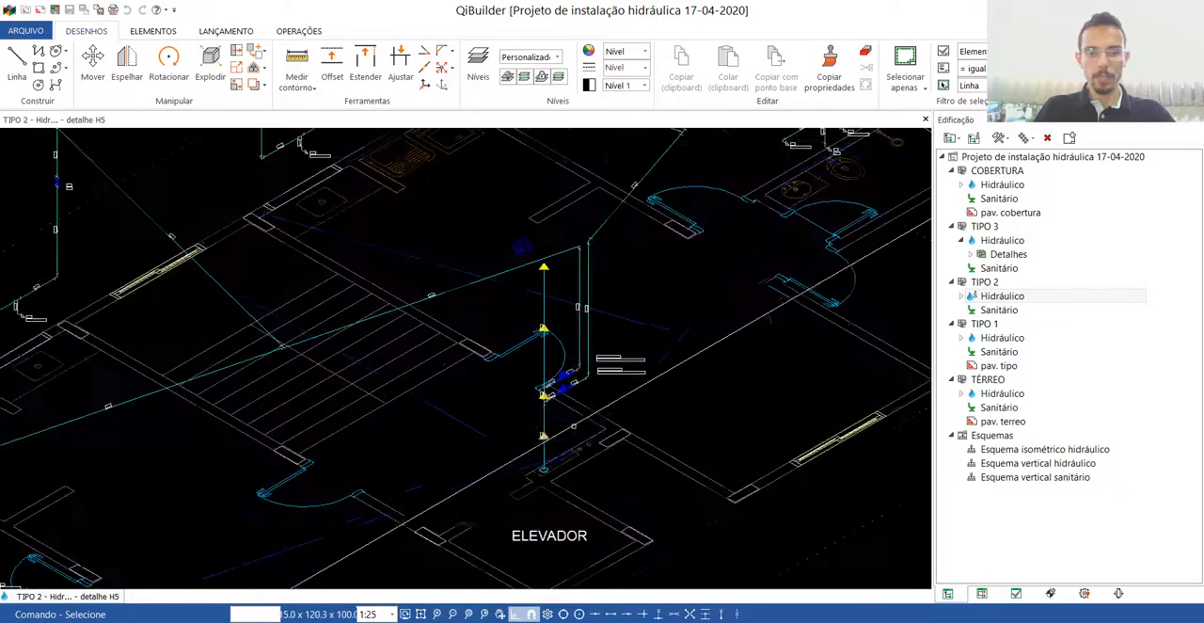
scroll(556, 416, up, 2)
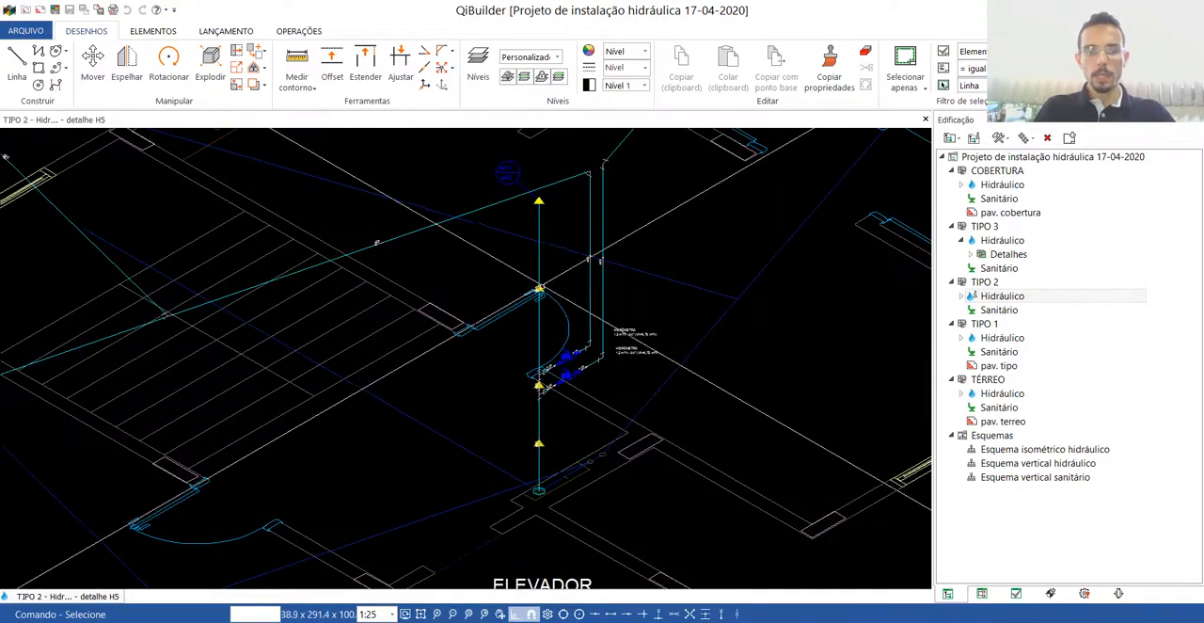
mouse_move(538, 289)
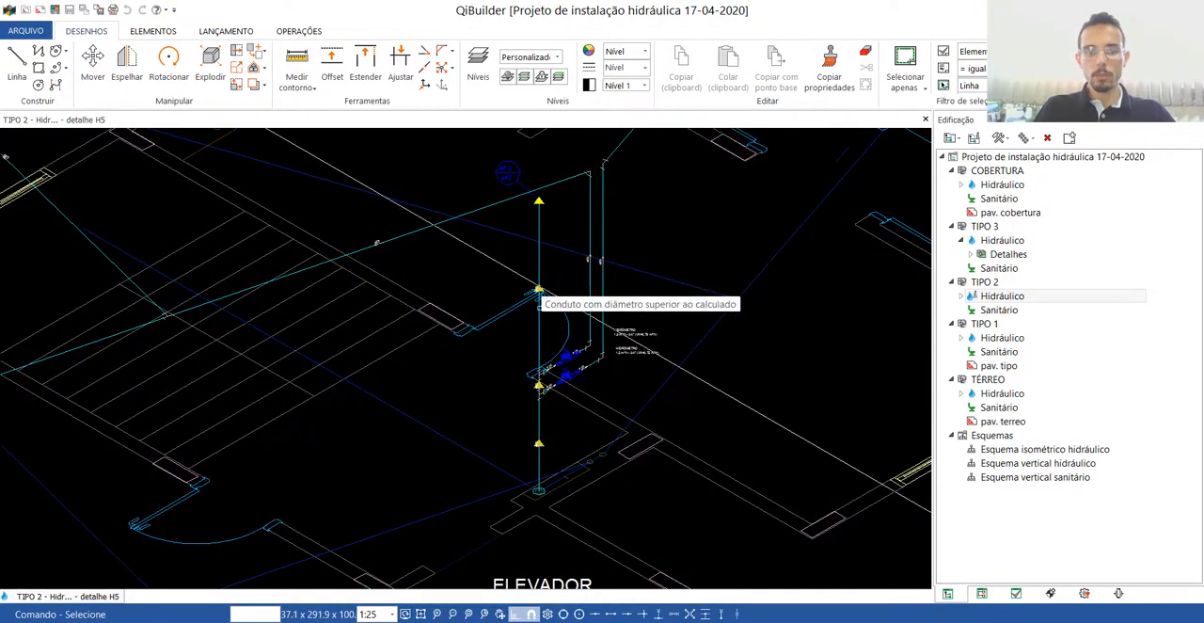
mouse_move(538, 444)
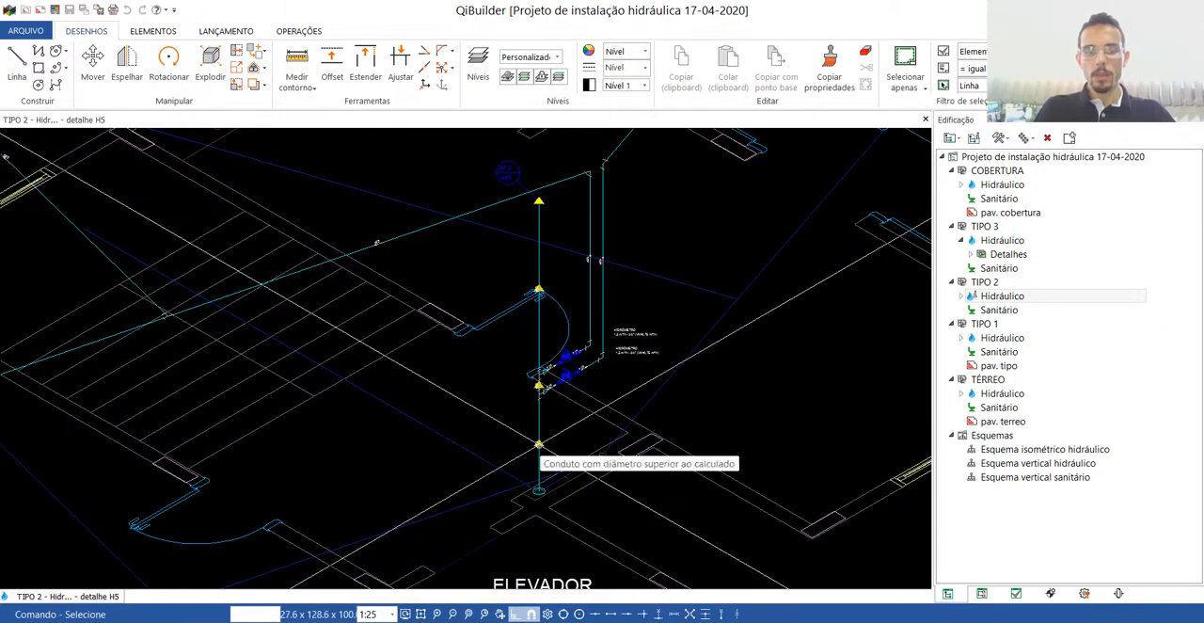
Close the TIPO 2 detail and plan, and open detail H5 of the TIPO 3 hydraulic drawing.
click(926, 120)
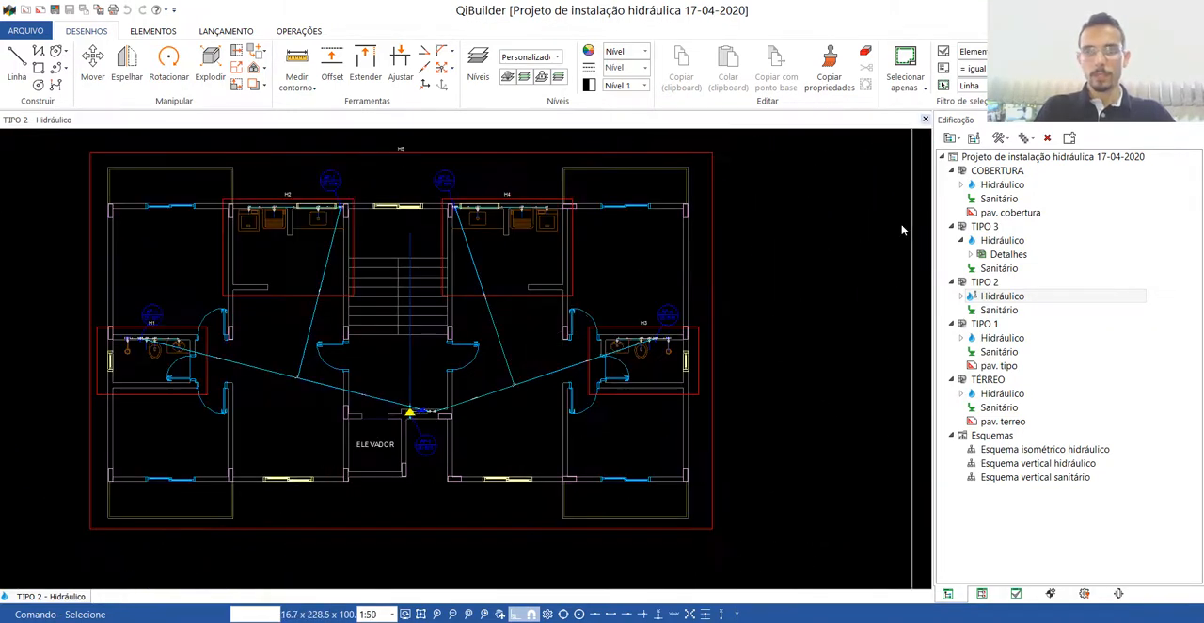
click(925, 120)
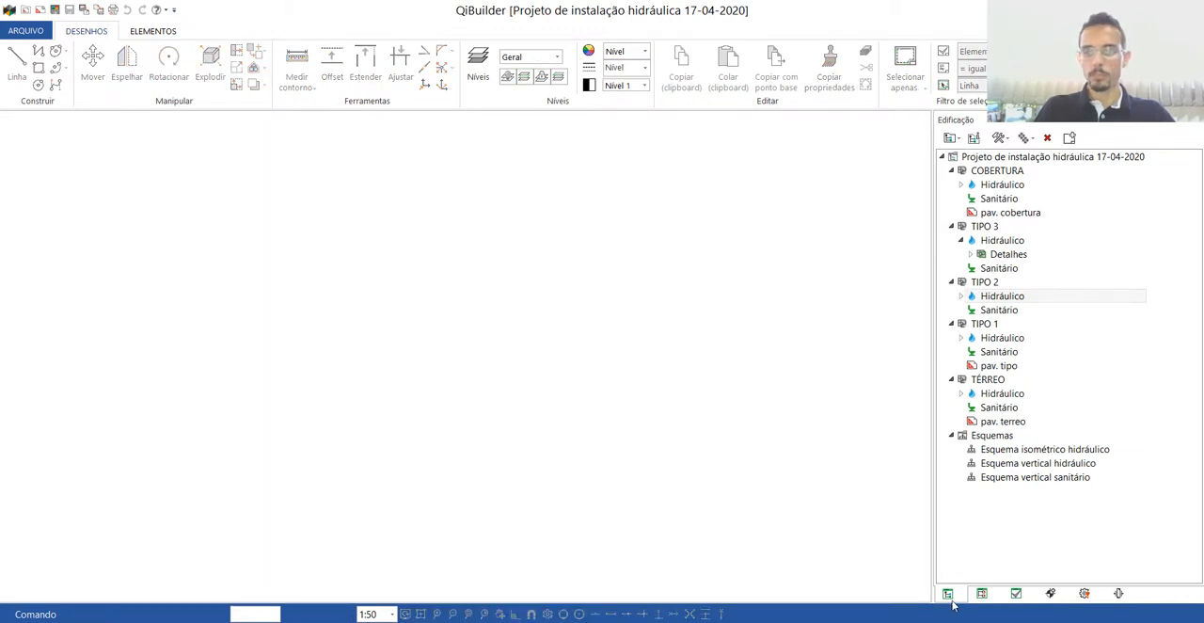
double_click(999, 240)
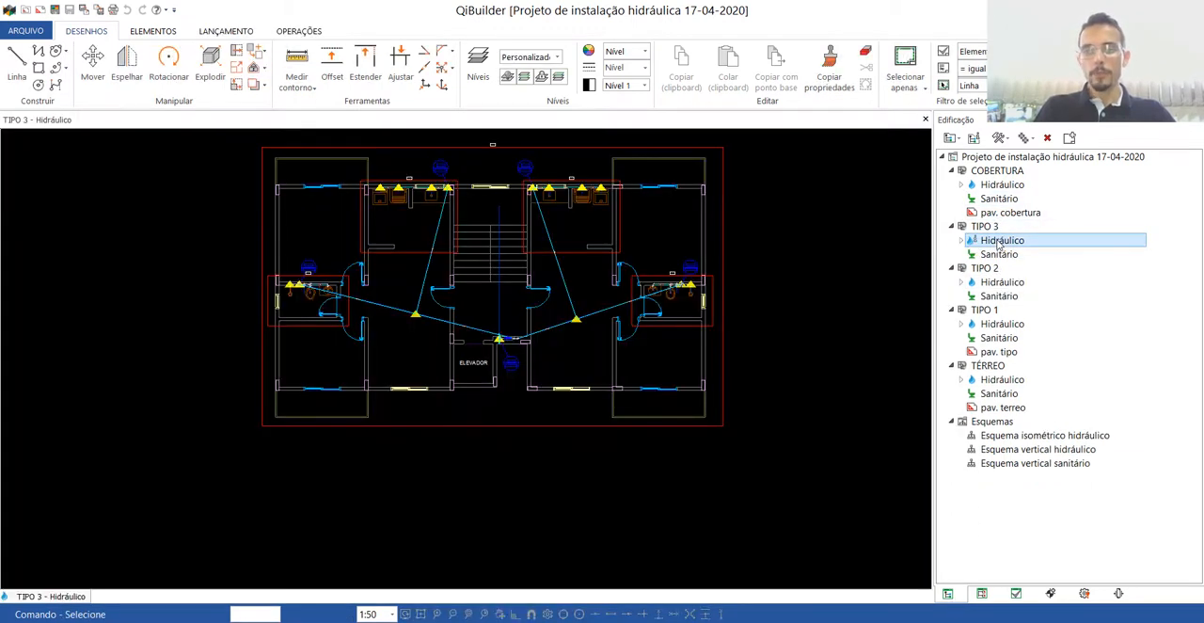
double_click(464, 148)
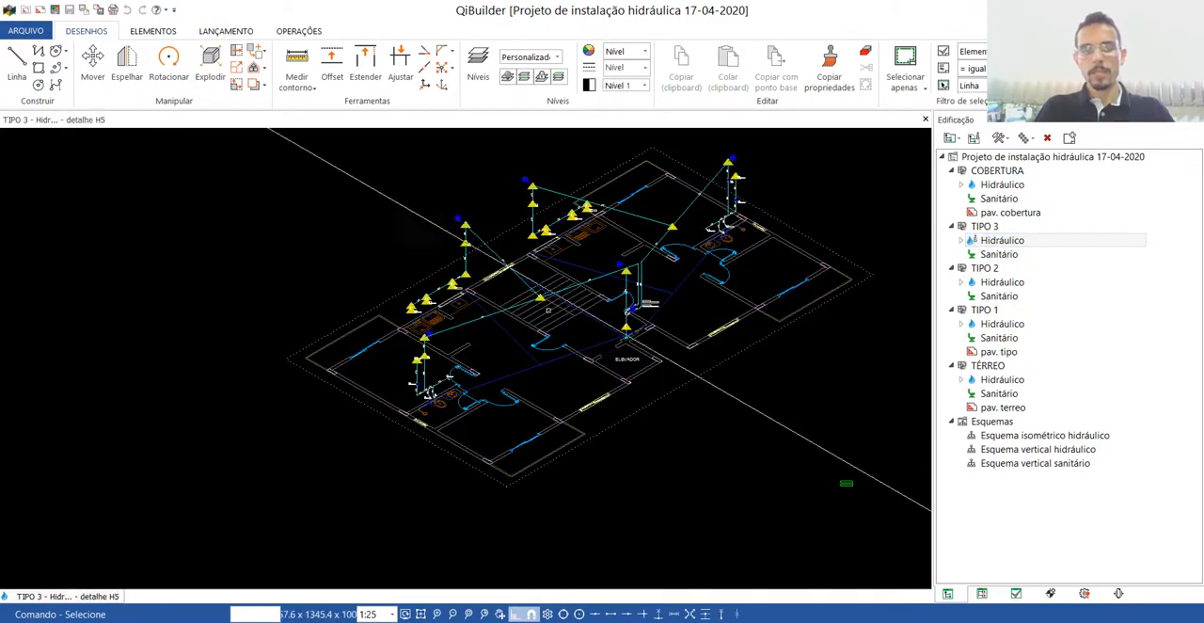
Read the warning at the shower point (CH) in the rear bathroom of the TIPO 3 detail.
scroll(678, 155, up, 2)
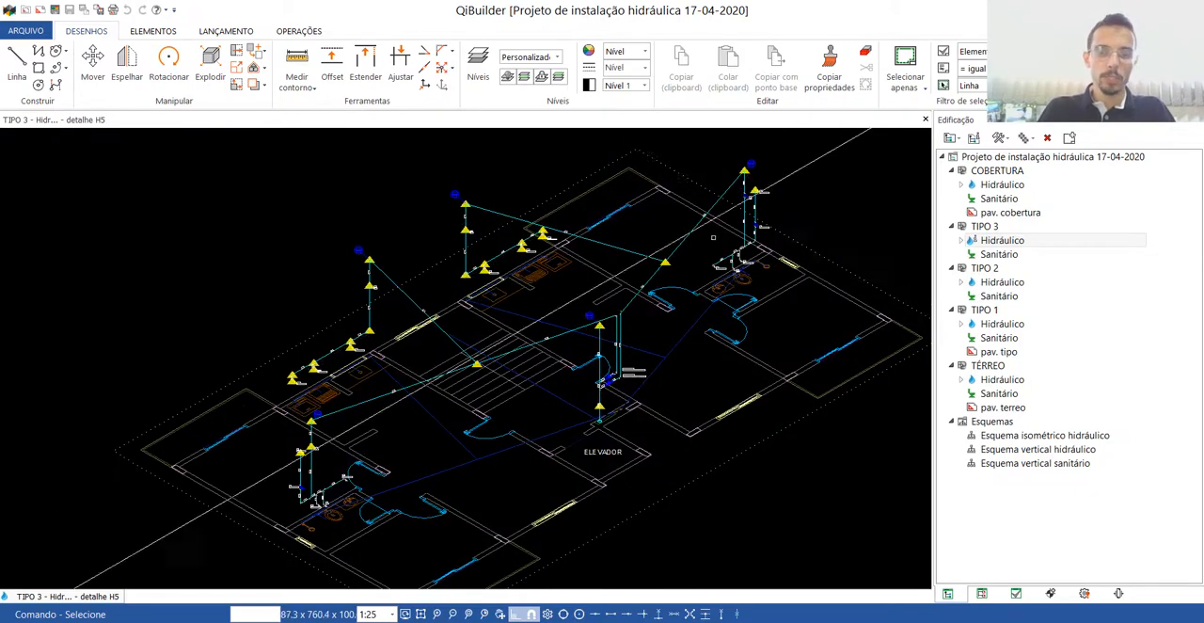
scroll(567, 291, up, 3)
scroll(767, 177, up, 2)
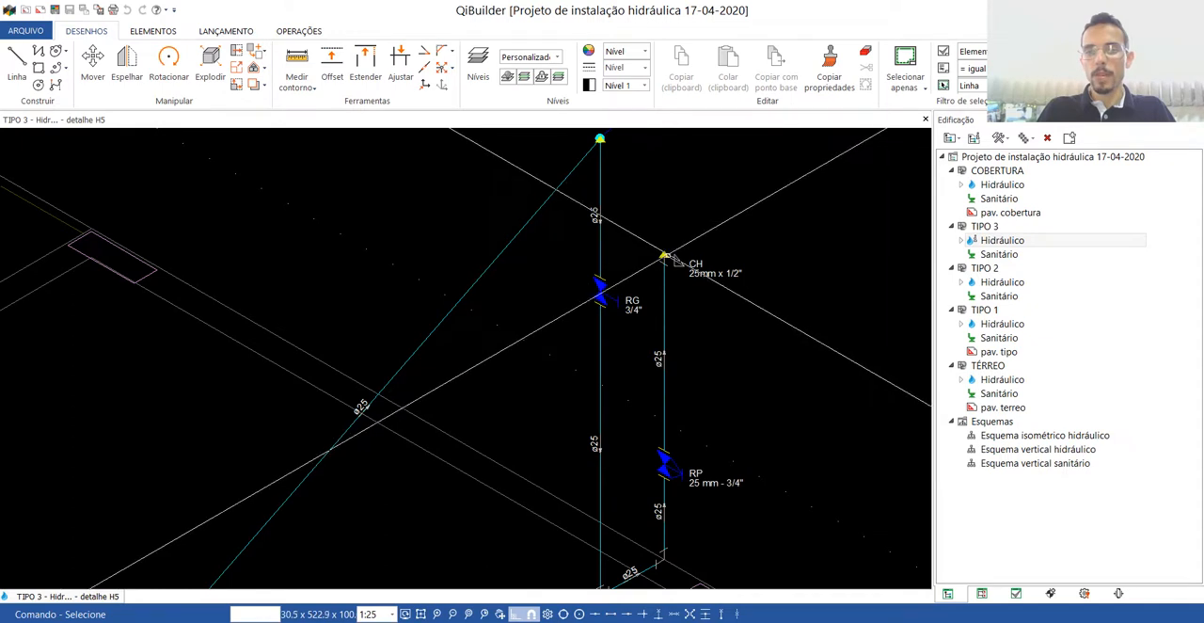
mouse_move(670, 259)
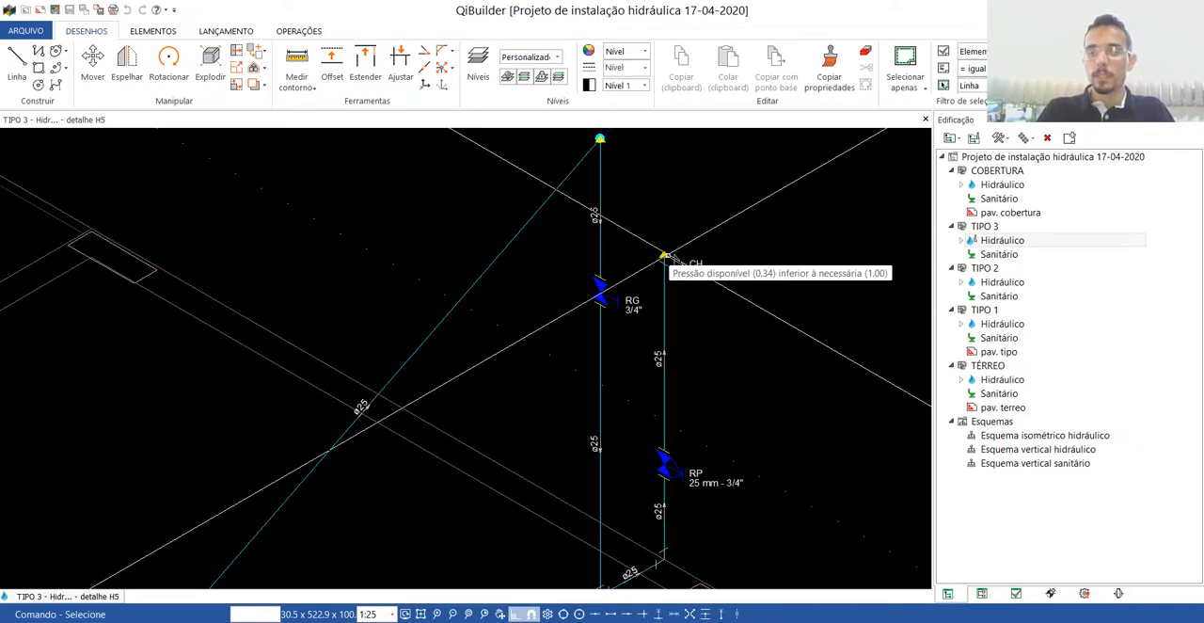
Read the warnings at the washing machine point (MLR) and the front bathroom's shower point (CH) in the TIPO 3 detail.
scroll(664, 256, down, 5)
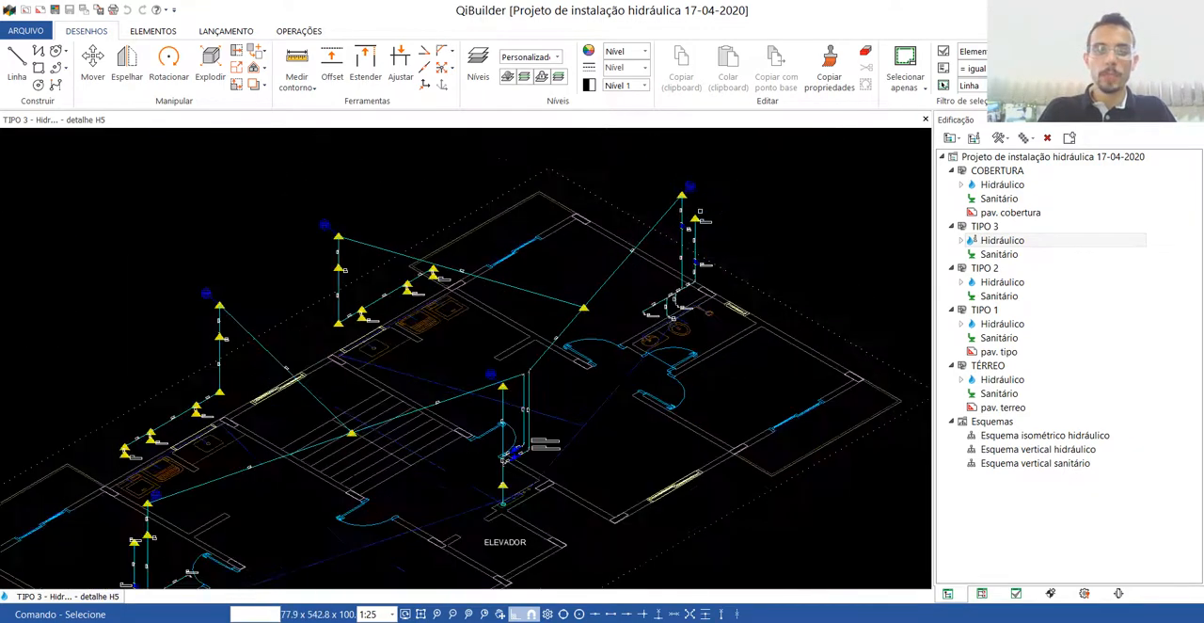
scroll(402, 329, up, 8)
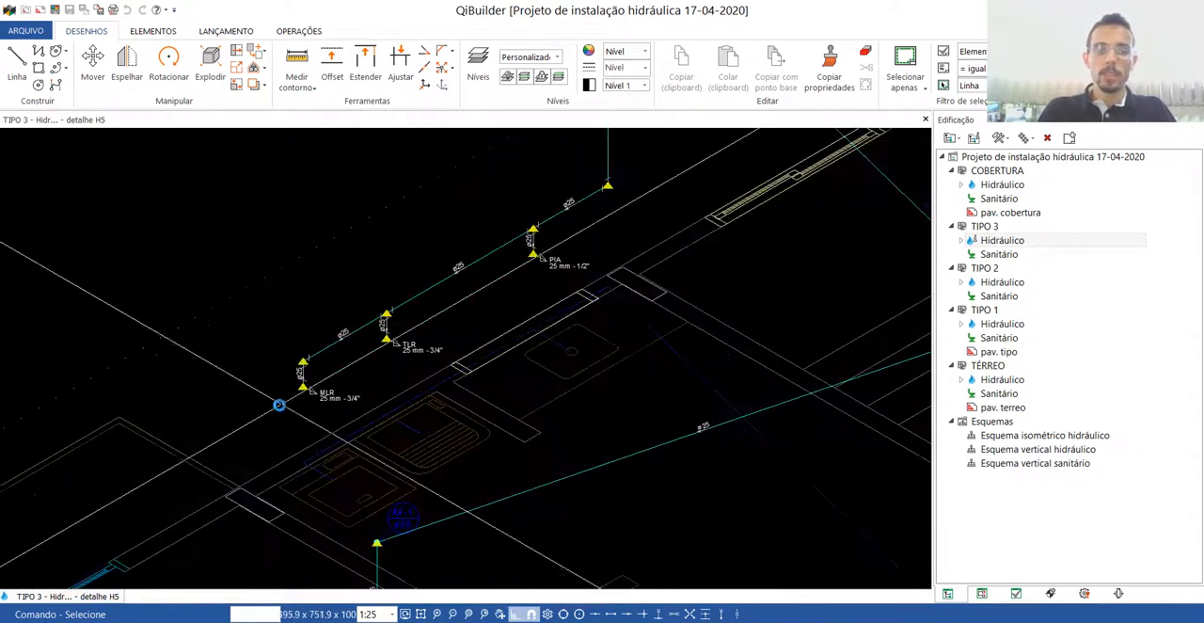
mouse_move(310, 377)
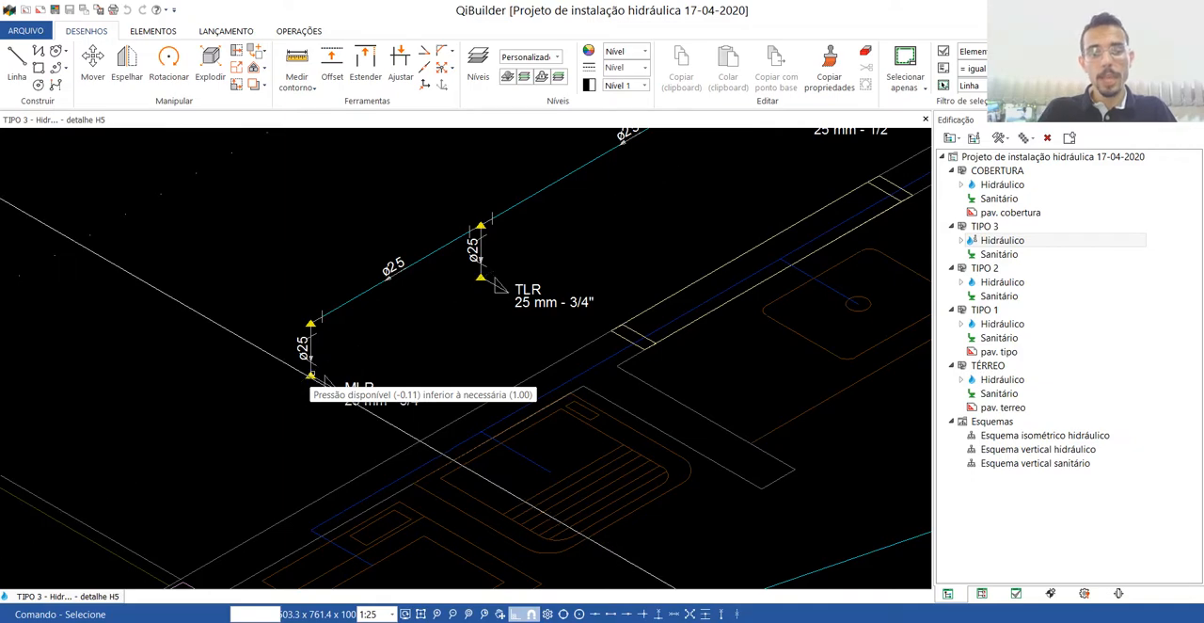
scroll(311, 377, down, 4)
scroll(435, 355, up, 5)
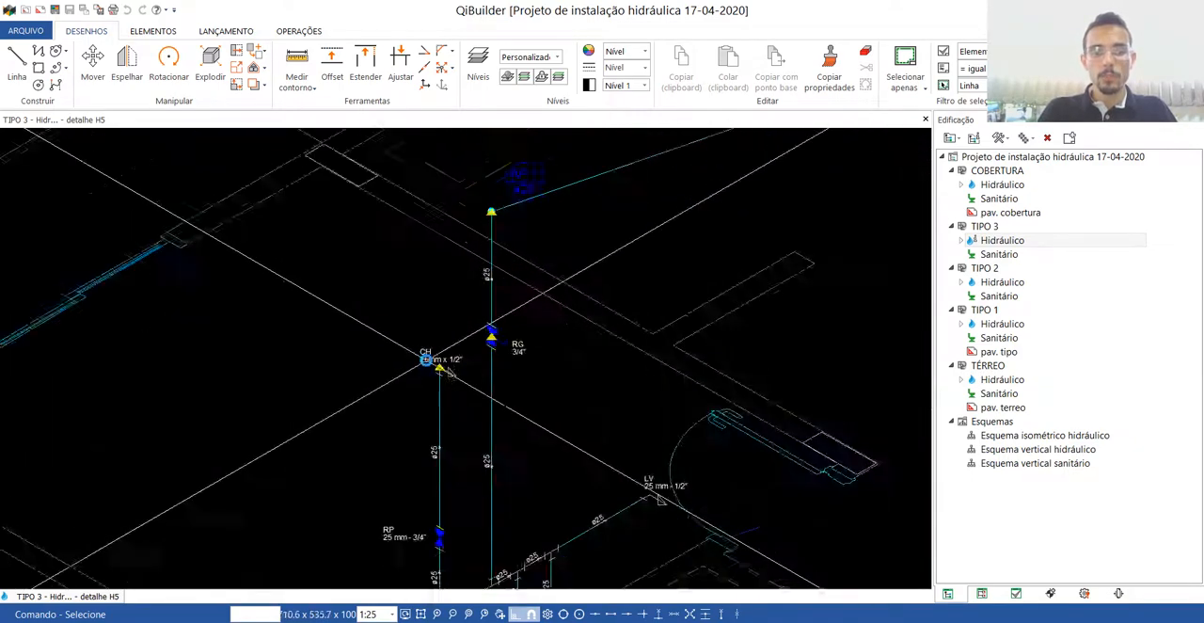
mouse_move(457, 374)
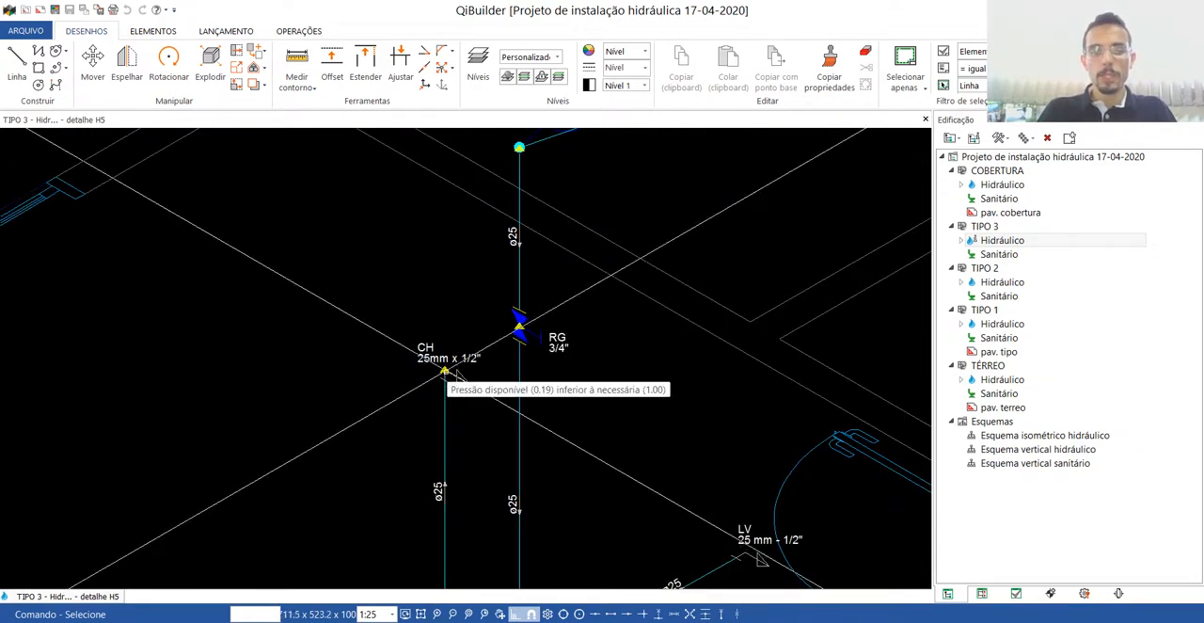
Close the TIPO 3 detail and plan, and open detail H1 of the COBERTURA hydraulic drawing.
scroll(458, 375, down, 5)
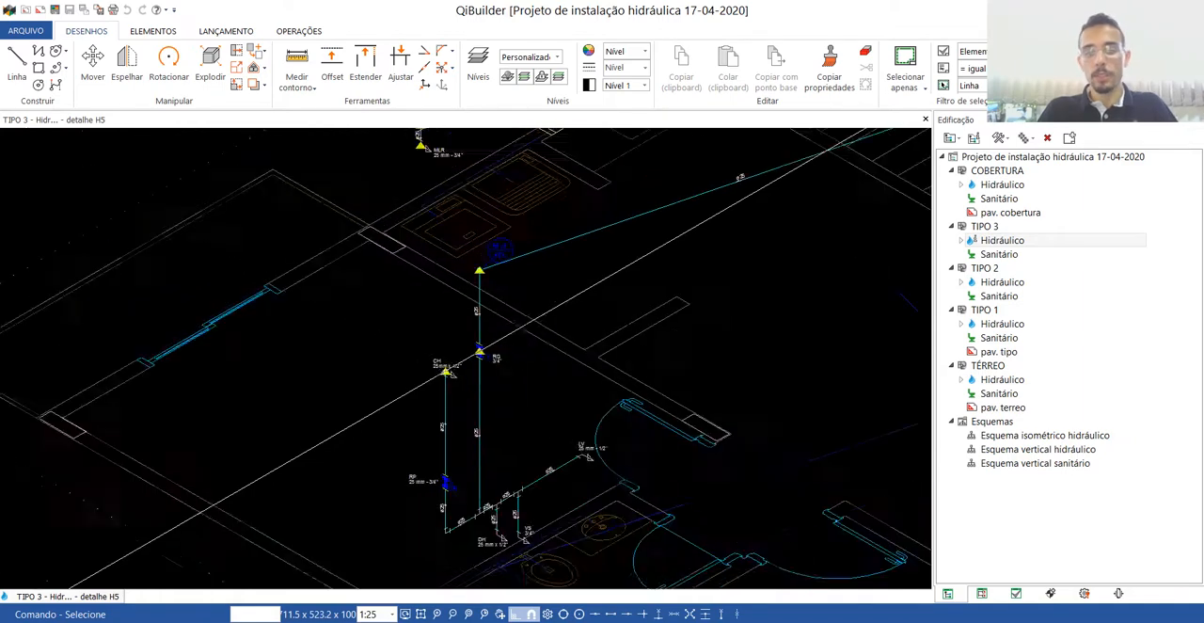
scroll(435, 369, down, 3)
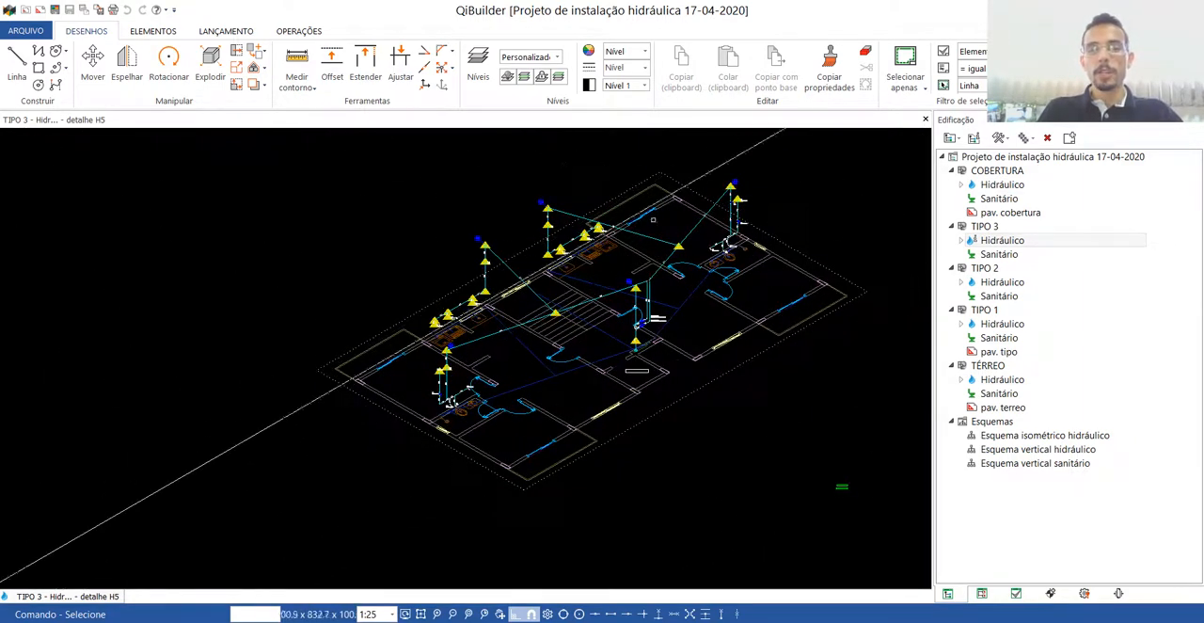
scroll(710, 243, up, 3)
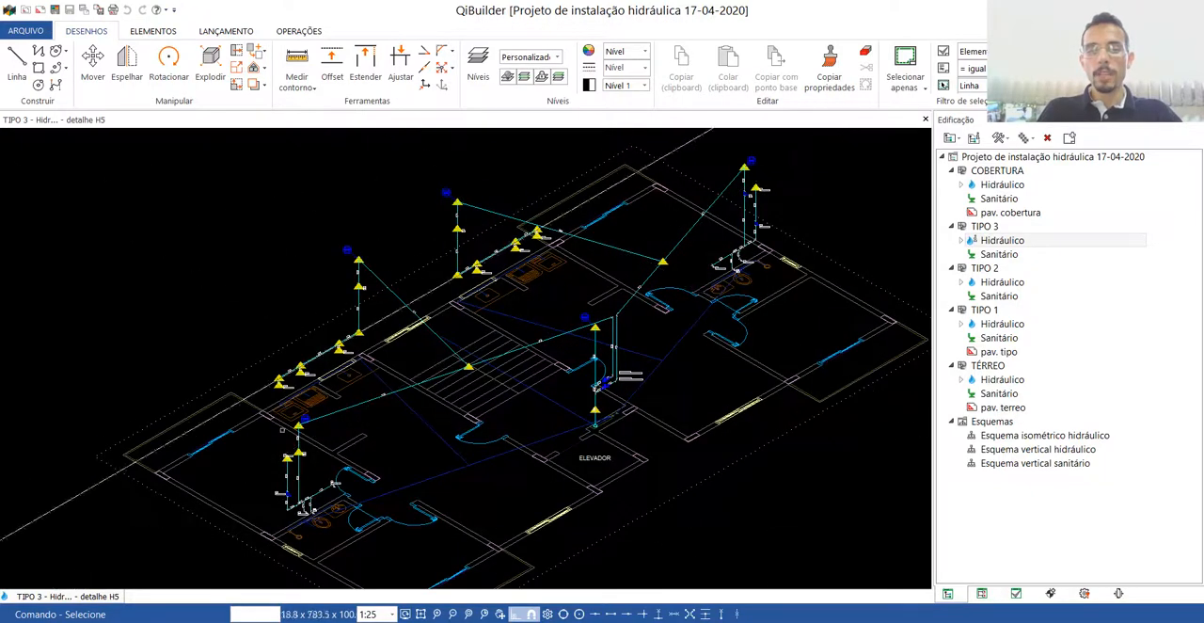
click(927, 120)
click(927, 121)
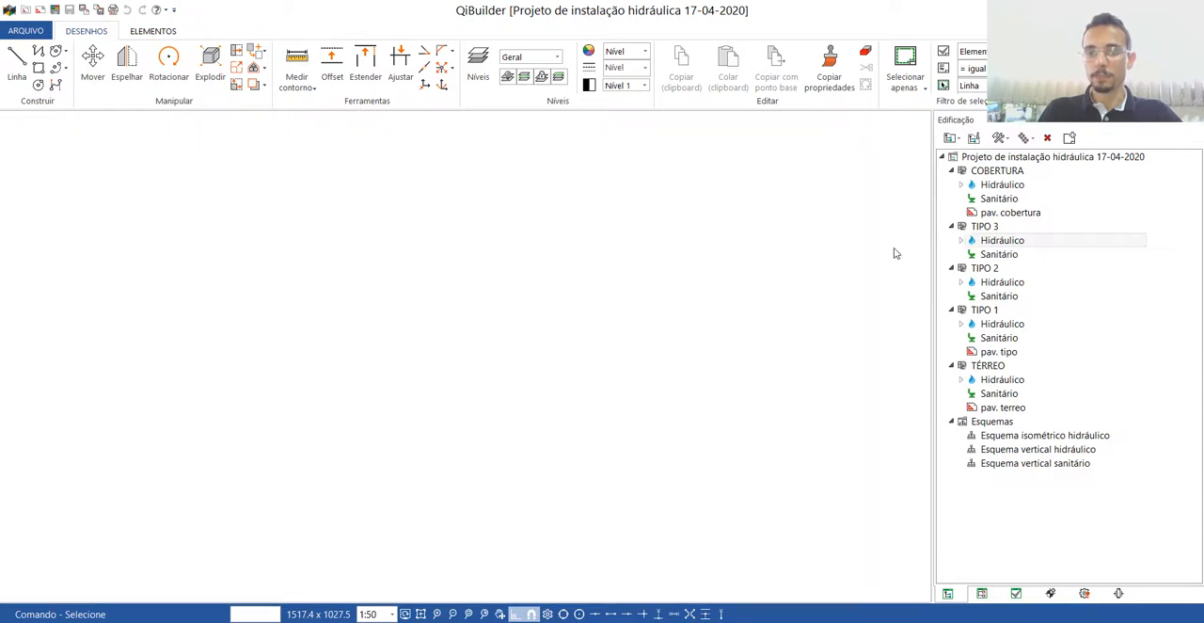
double_click(1003, 185)
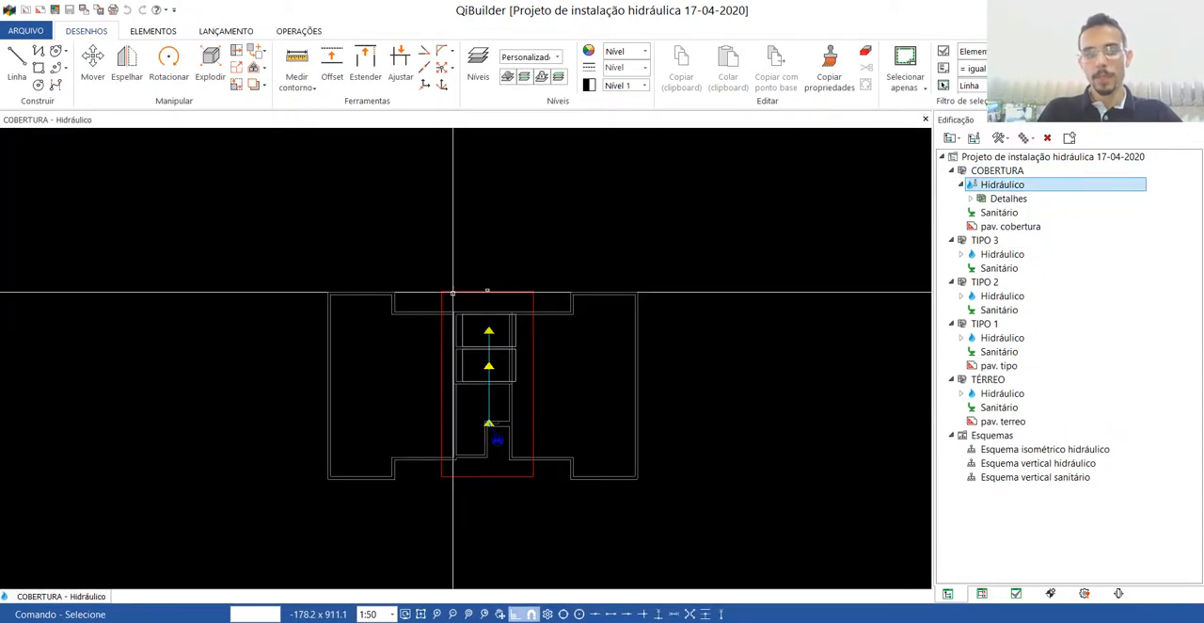
double_click(452, 292)
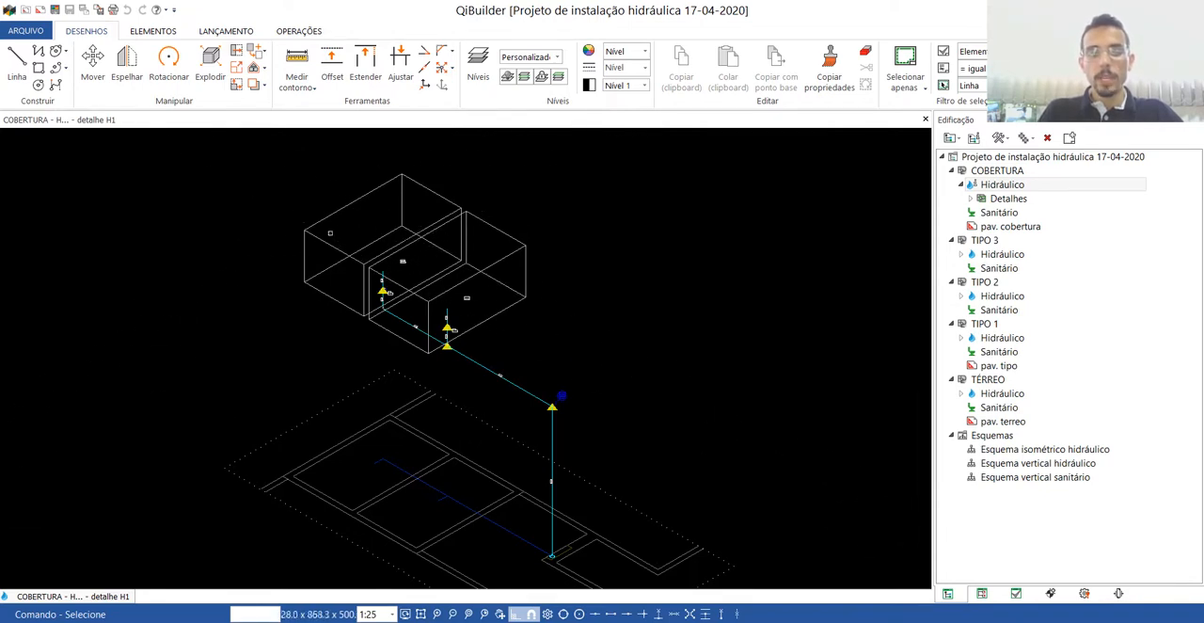
Select the rear concrete reservoir (RCo1) and look up its useful height (Altura útil) in its properties.
scroll(352, 280, up, 4)
scroll(418, 379, down, 3)
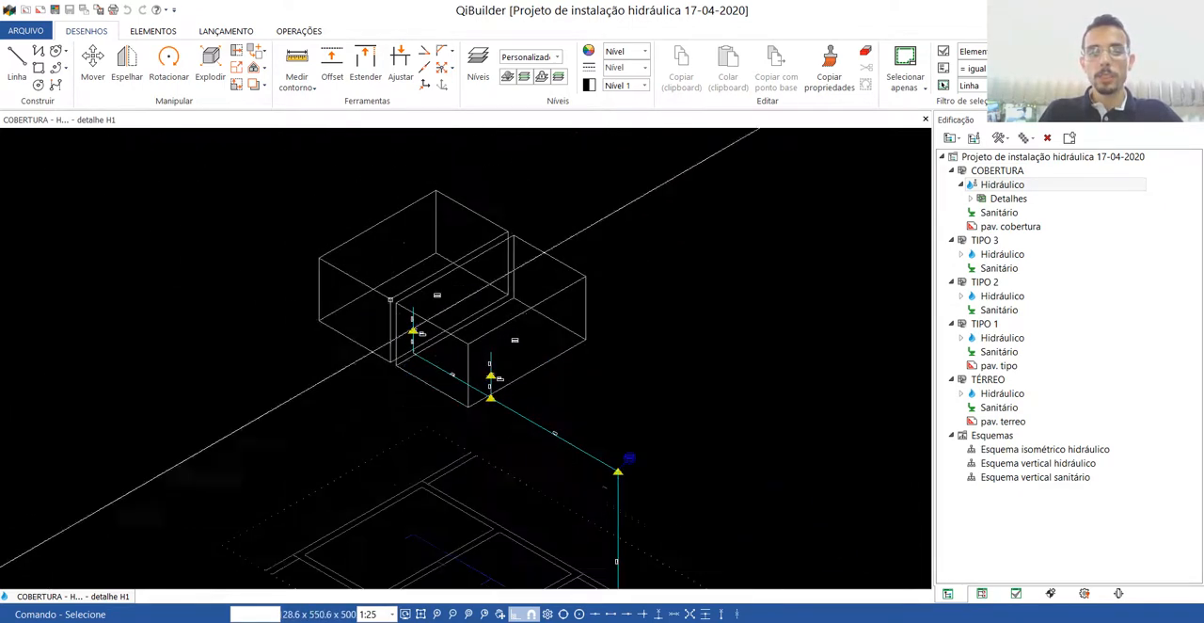
scroll(380, 233, up, 4)
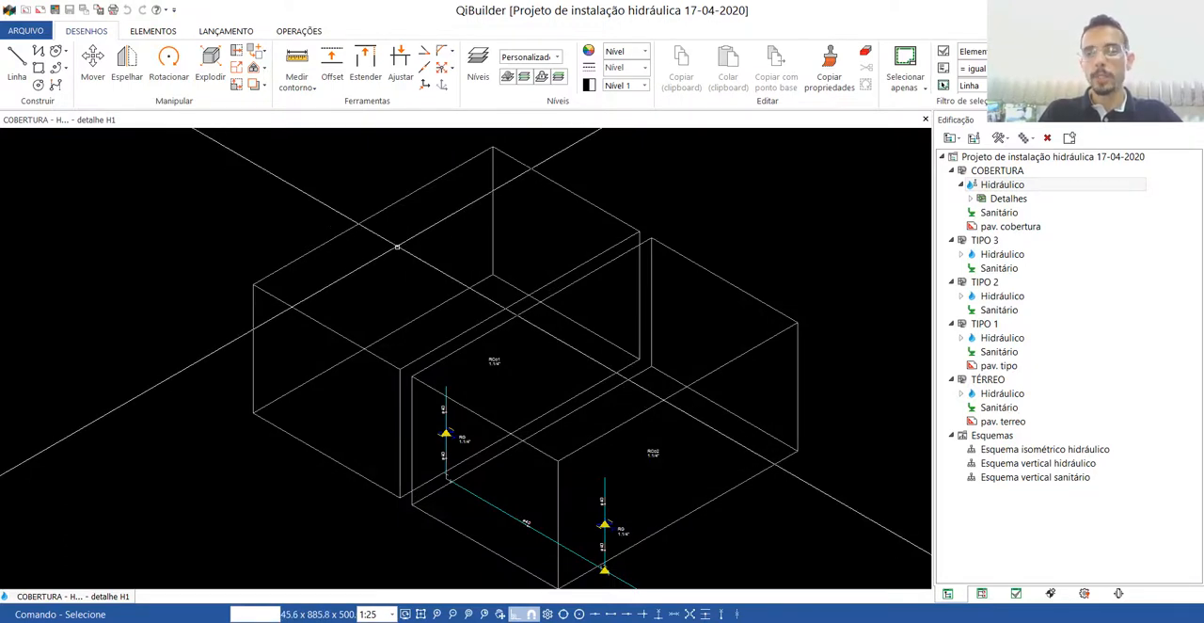
drag(393, 264, 348, 204)
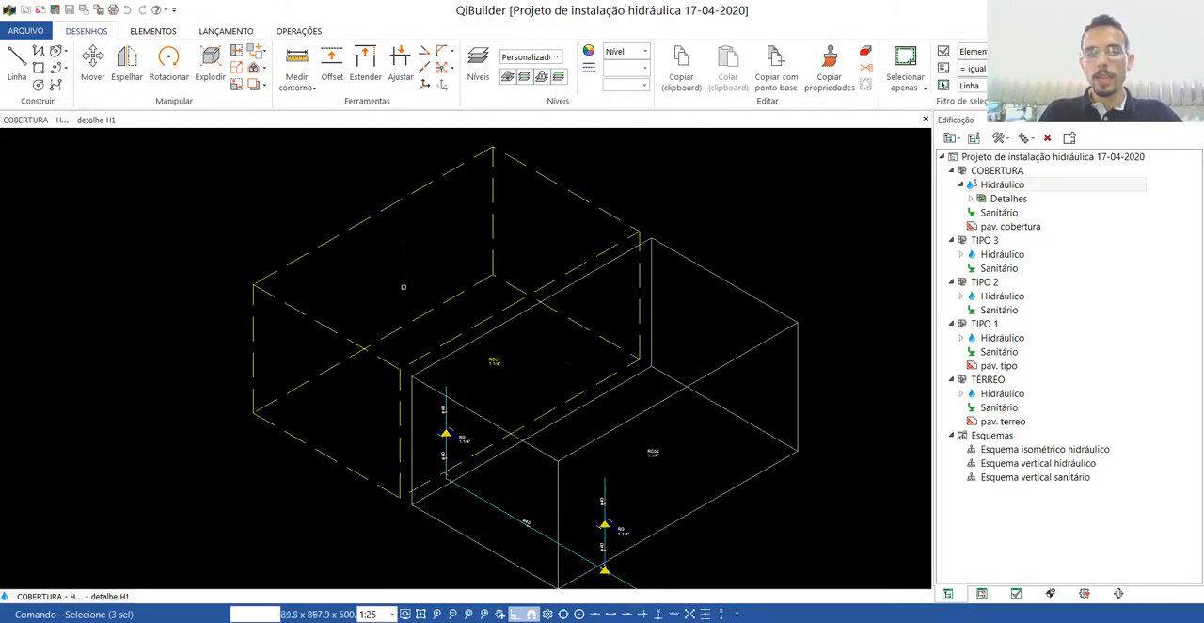
click(1015, 595)
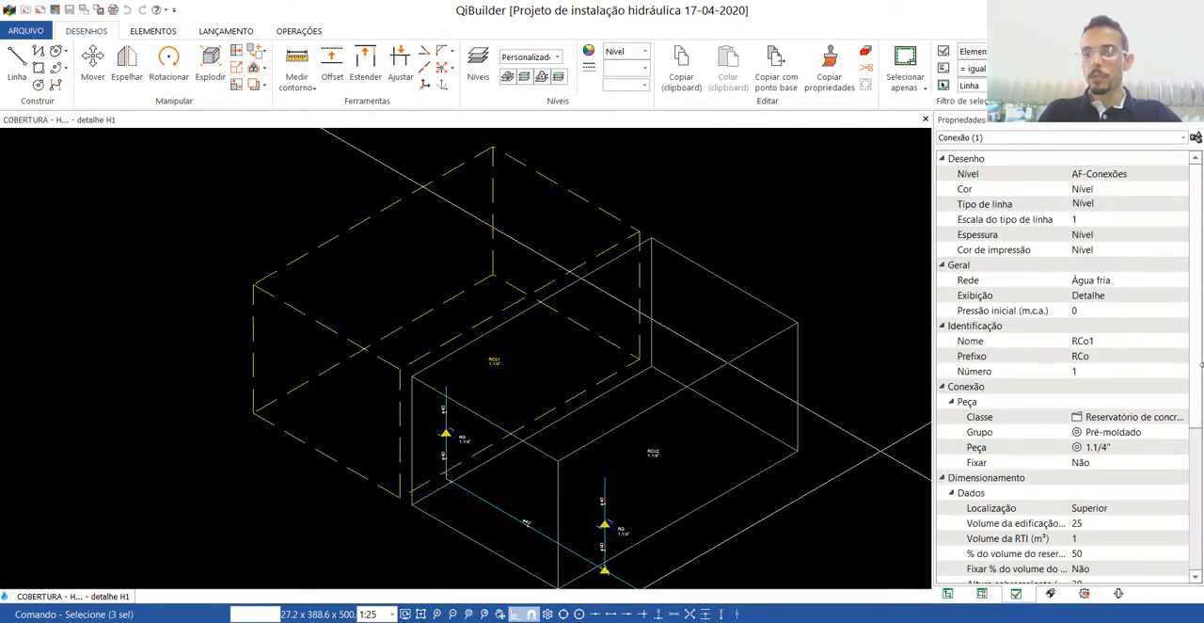
scroll(1201, 369, down, 4)
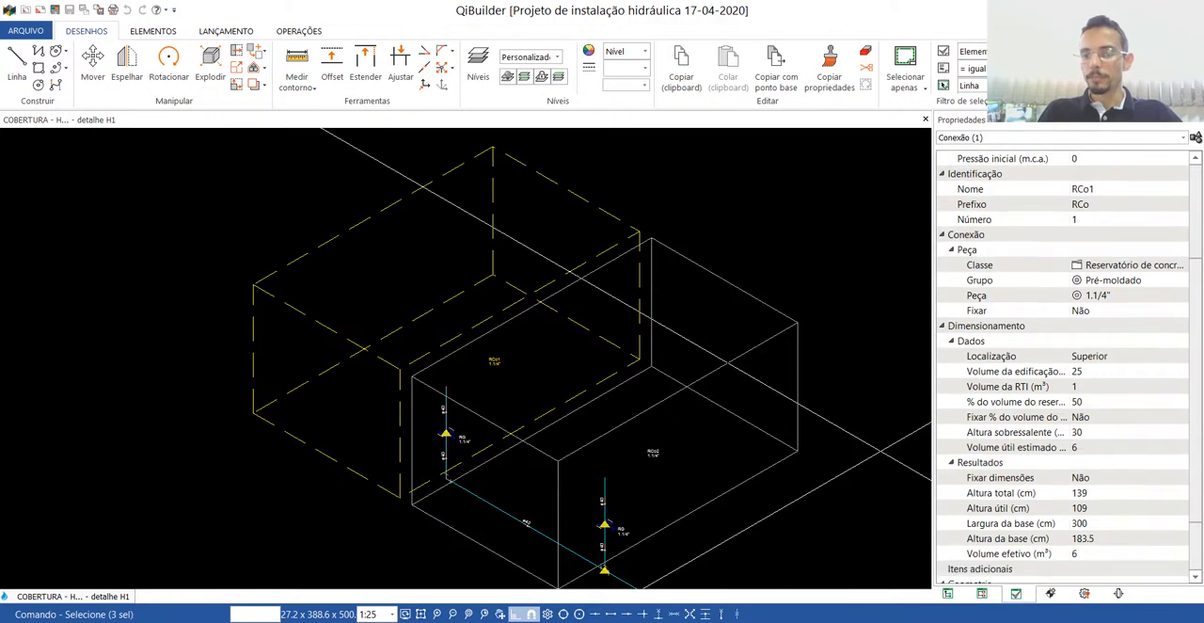
scroll(1067, 367, up, 2)
scroll(1068, 367, down, 5)
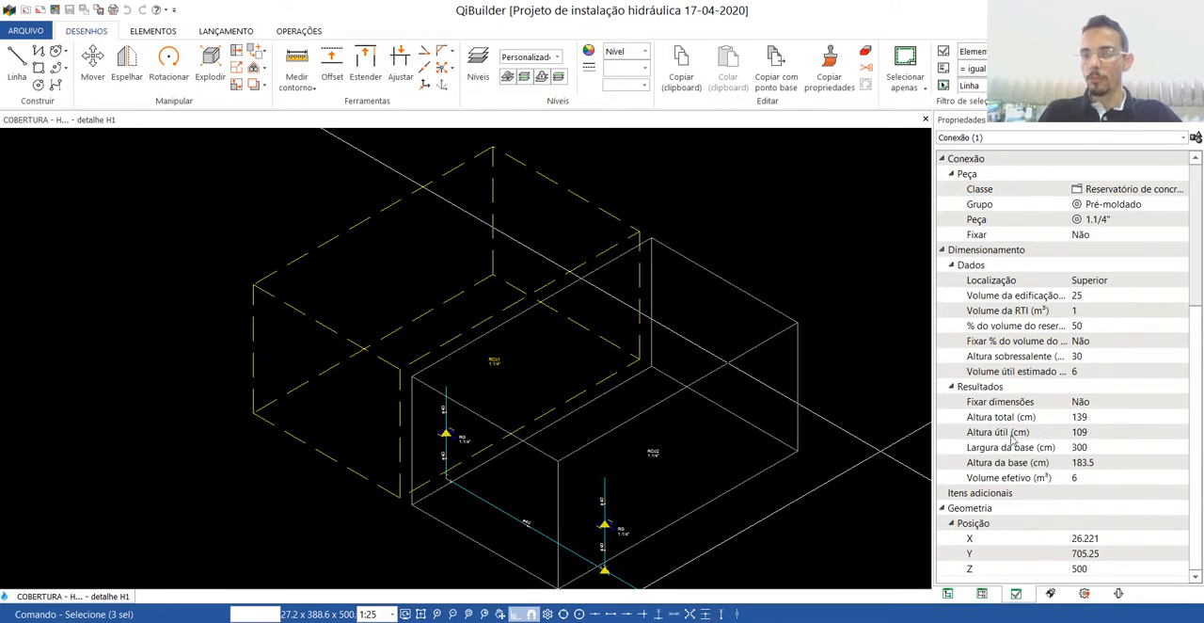
click(1084, 435)
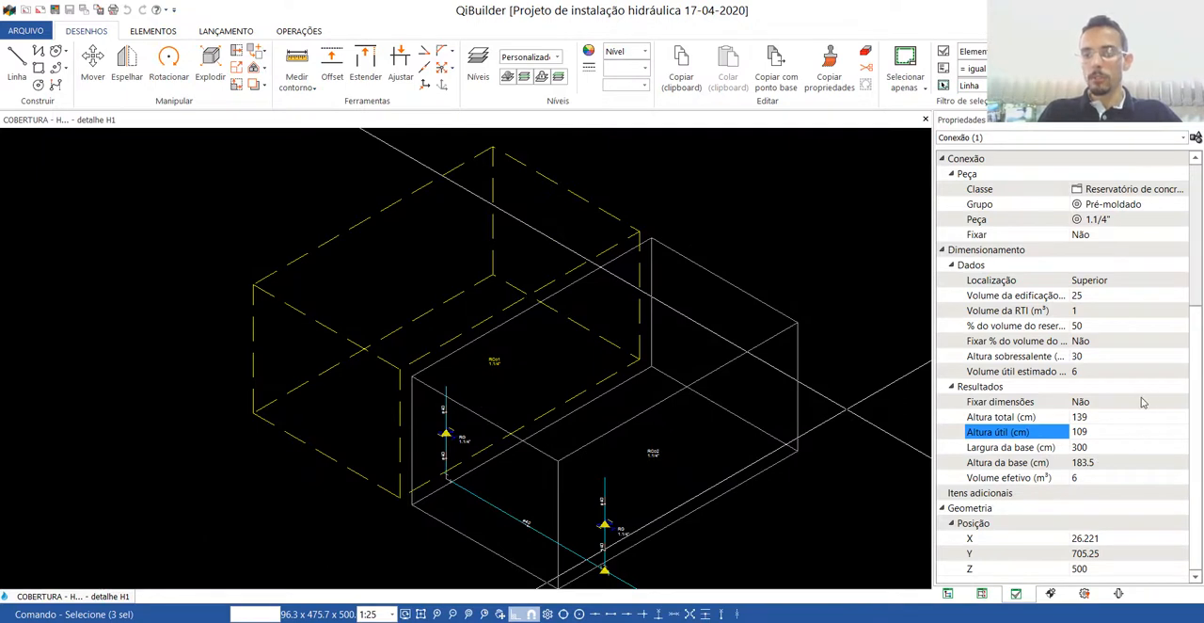
Set the initial pressure (Pressão inicial) of reservoir RCo1 to 1.09 m.c.a.
scroll(1193, 428, up, 5)
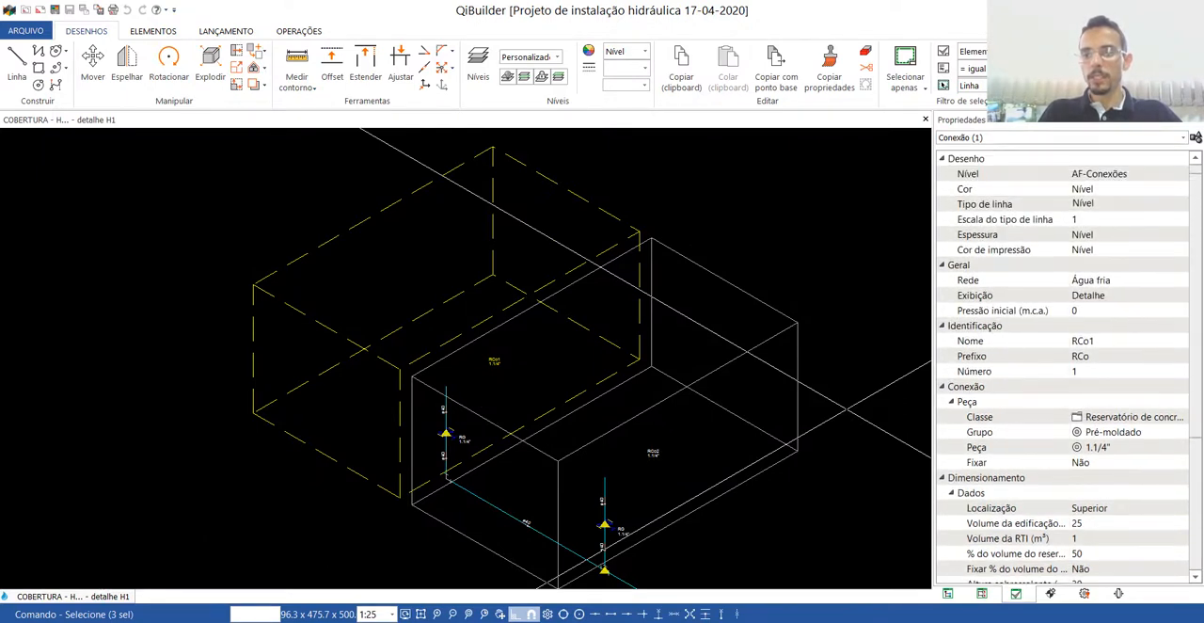
click(1081, 312)
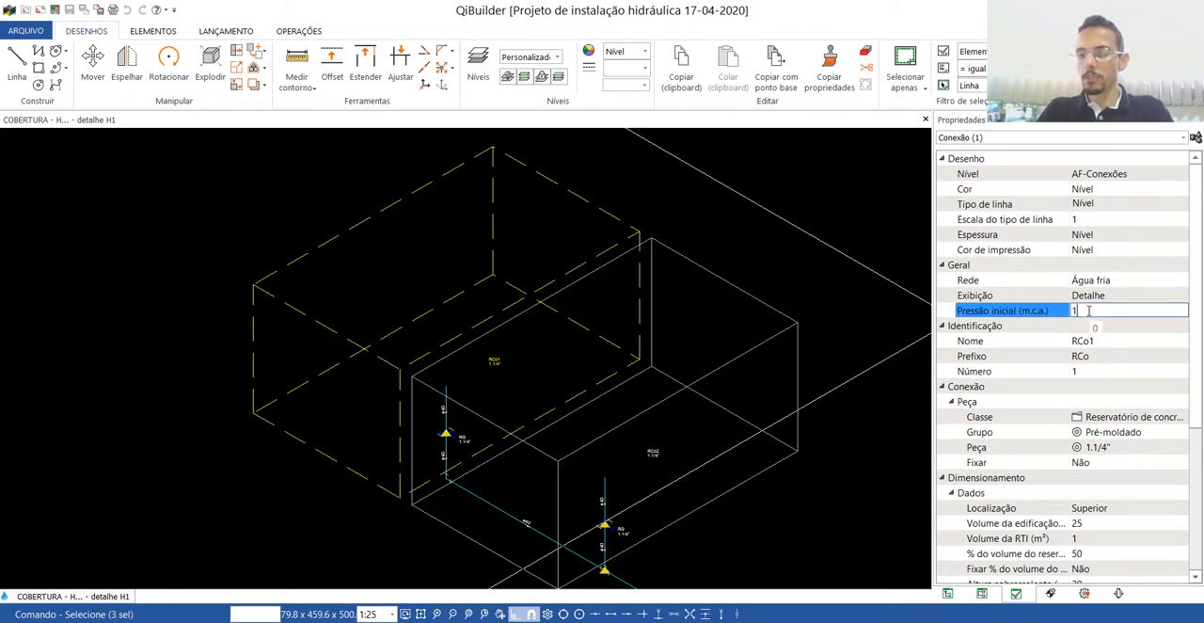
click(1141, 280)
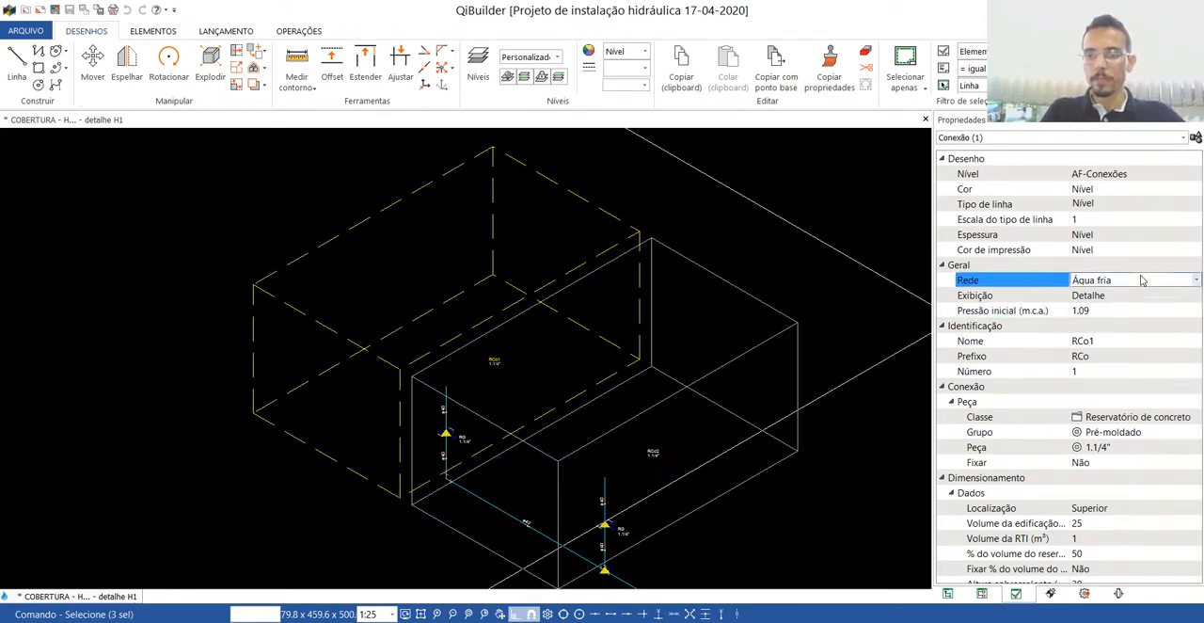
click(1139, 281)
click(1126, 281)
click(1096, 310)
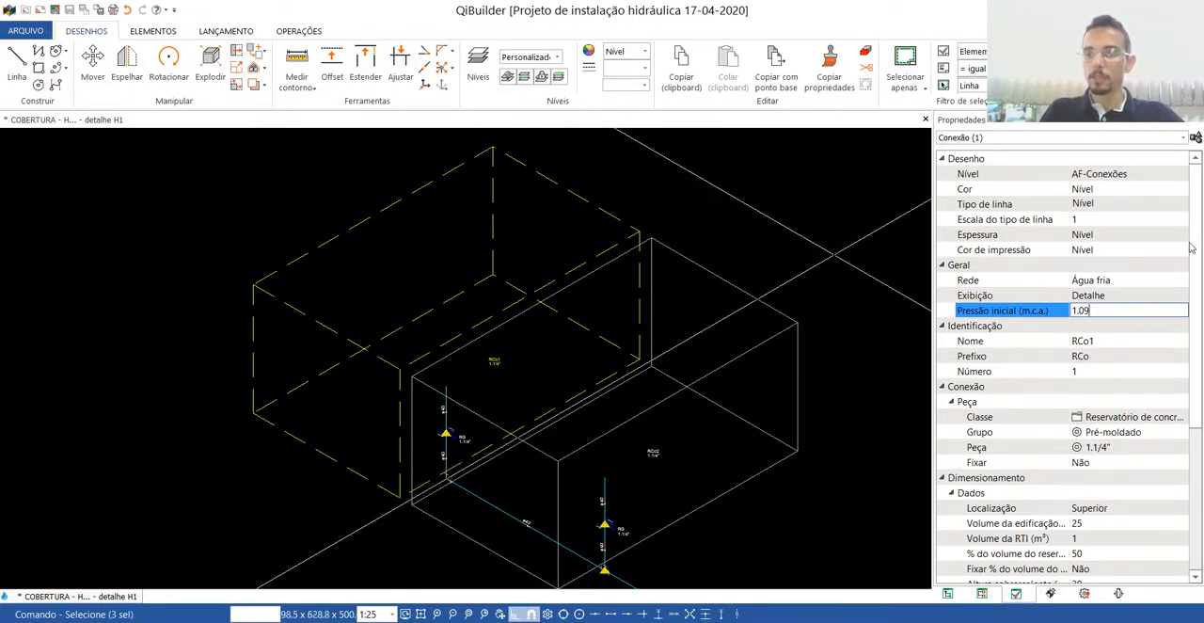
mouse_move(1190, 247)
mouse_down()
mouse_move(1196, 329)
mouse_move(1194, 240)
mouse_up()
Select the front concrete reservoir (RCo2), set its initial pressure to 1.09 m.c.a. and clear the selection.
click(717, 253)
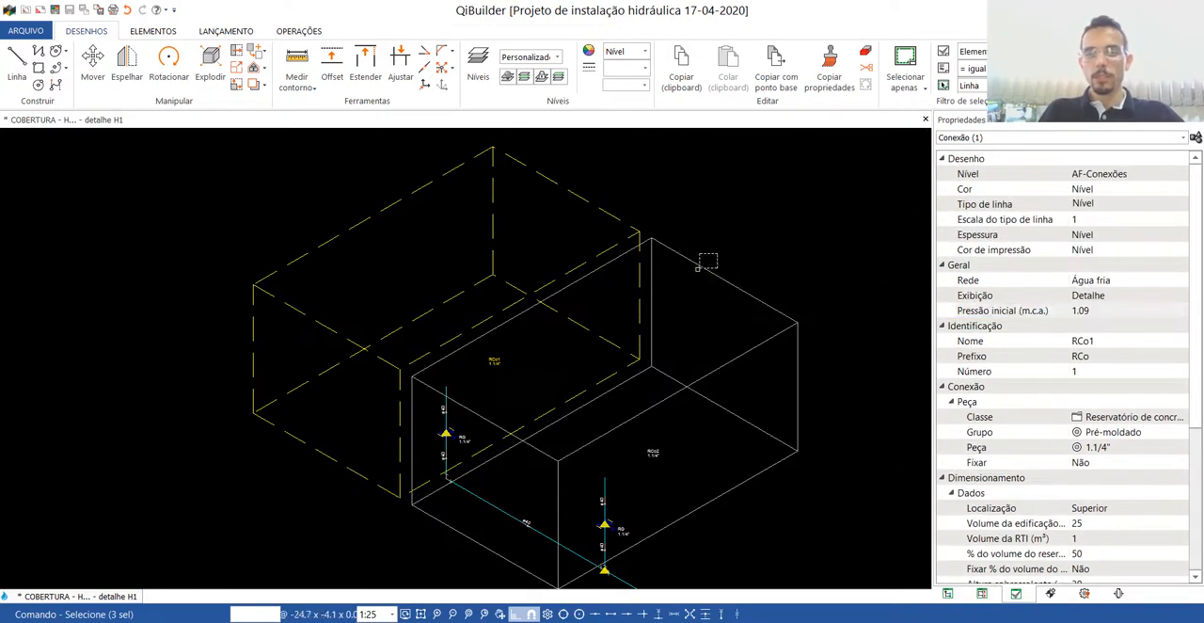
click(698, 269)
key(Escape)
click(730, 283)
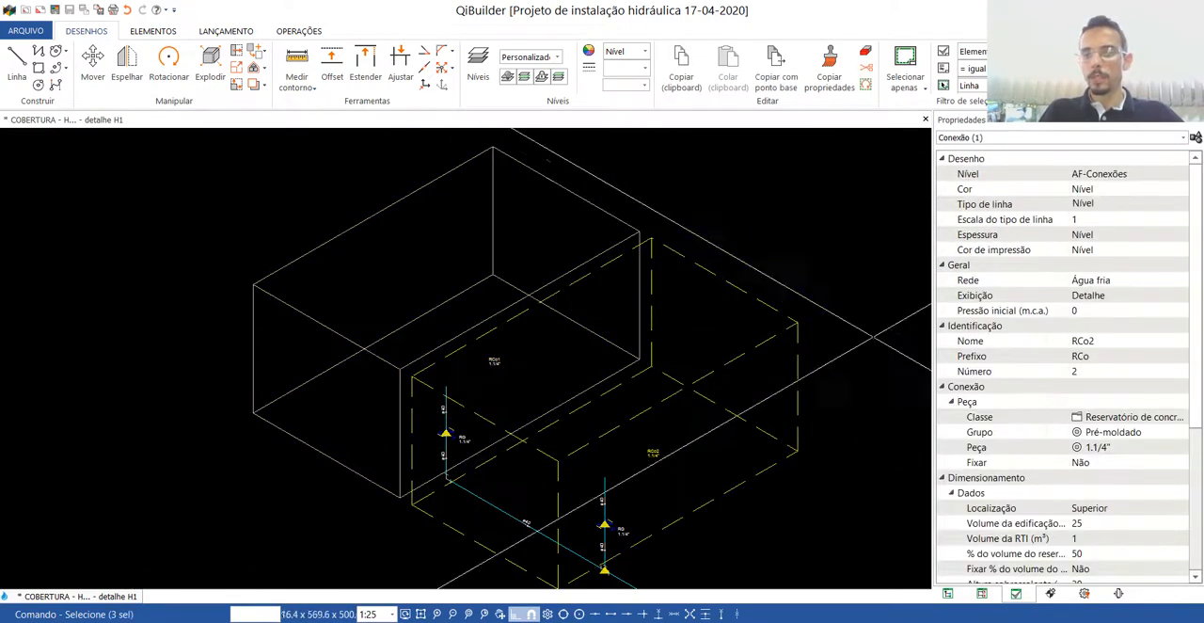
click(1098, 309)
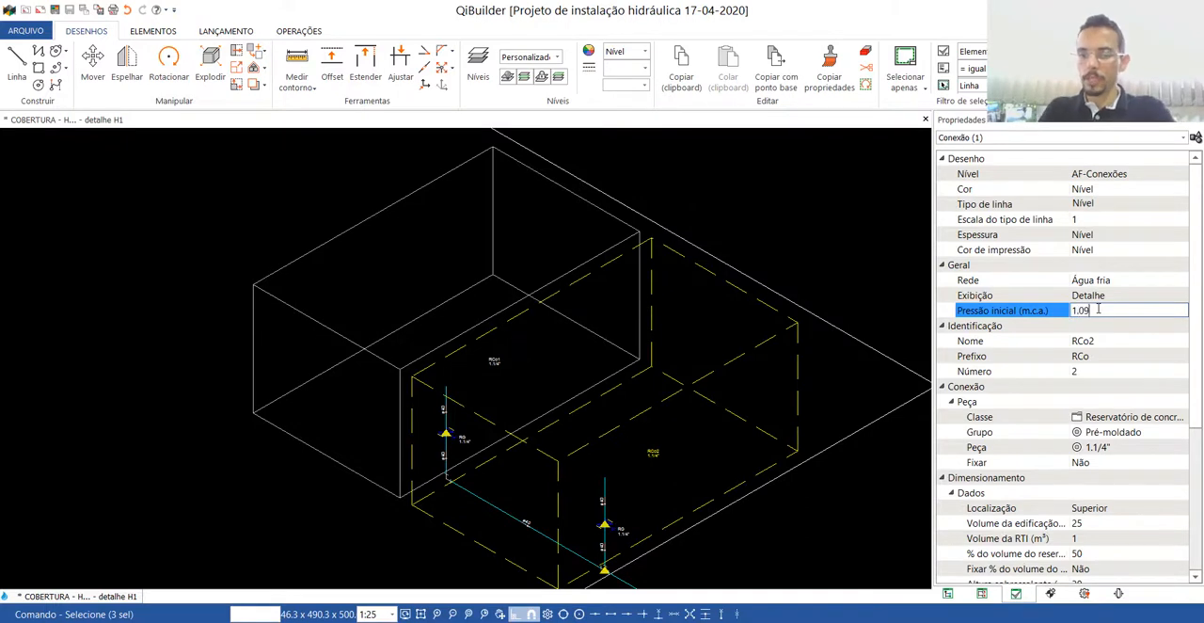
key(Escape)
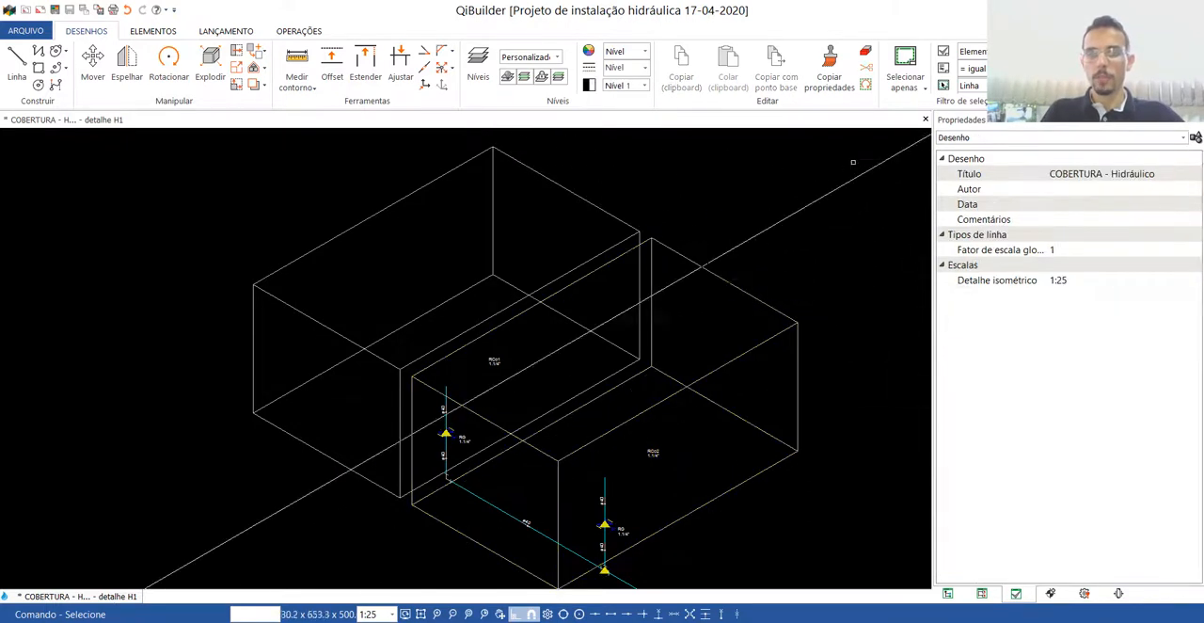
Close the COBERTURA detail and plan, and open the TIPO 3 hydraulic drawing.
click(924, 120)
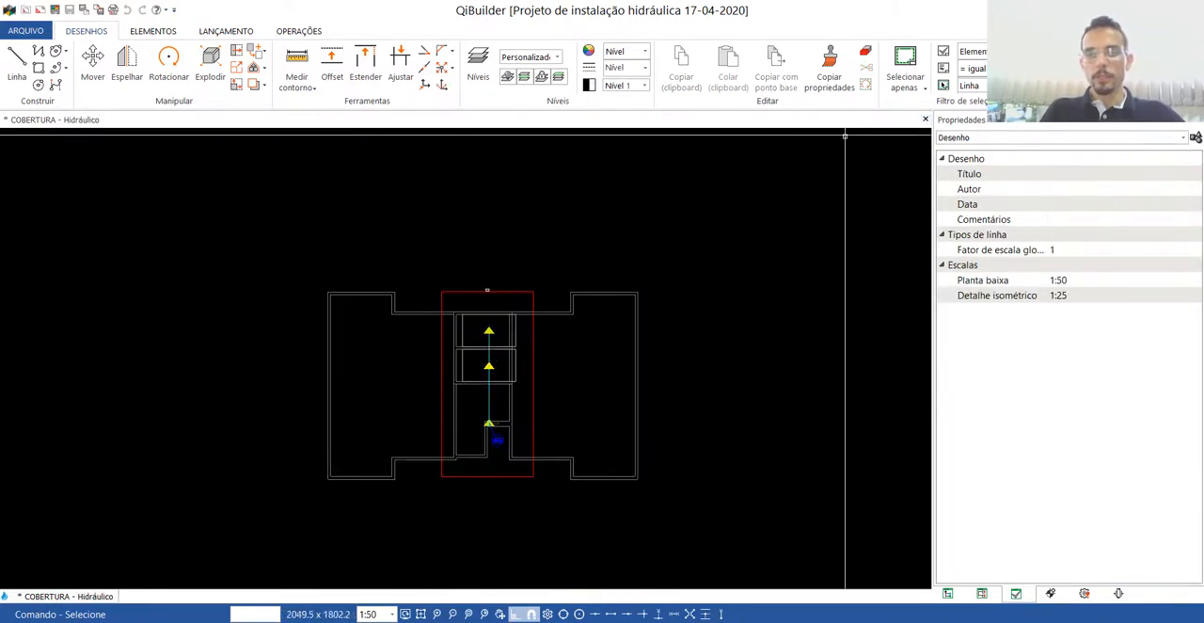
click(925, 120)
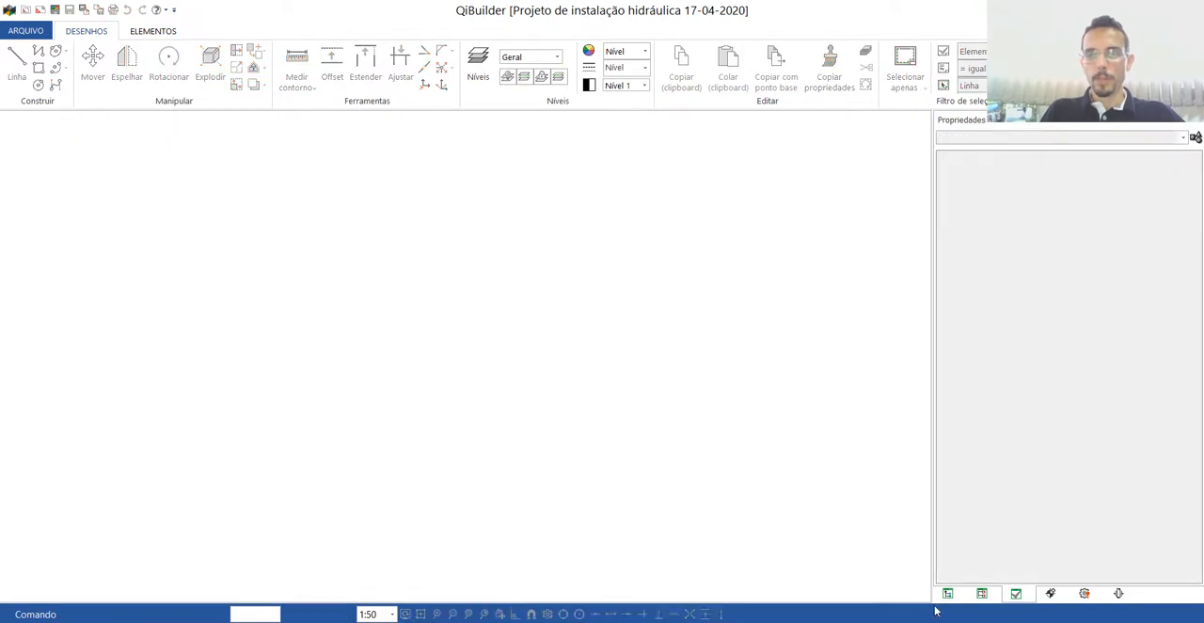
click(947, 593)
double_click(1000, 255)
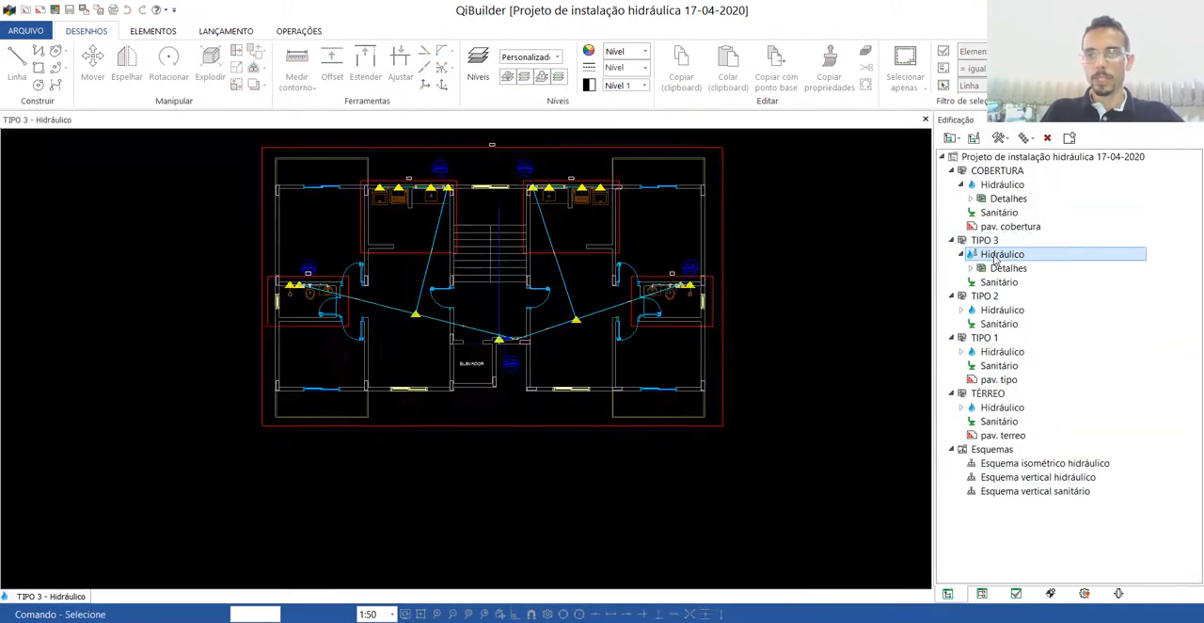
Process the whole Hidráulico project without saving it after processing.
click(299, 31)
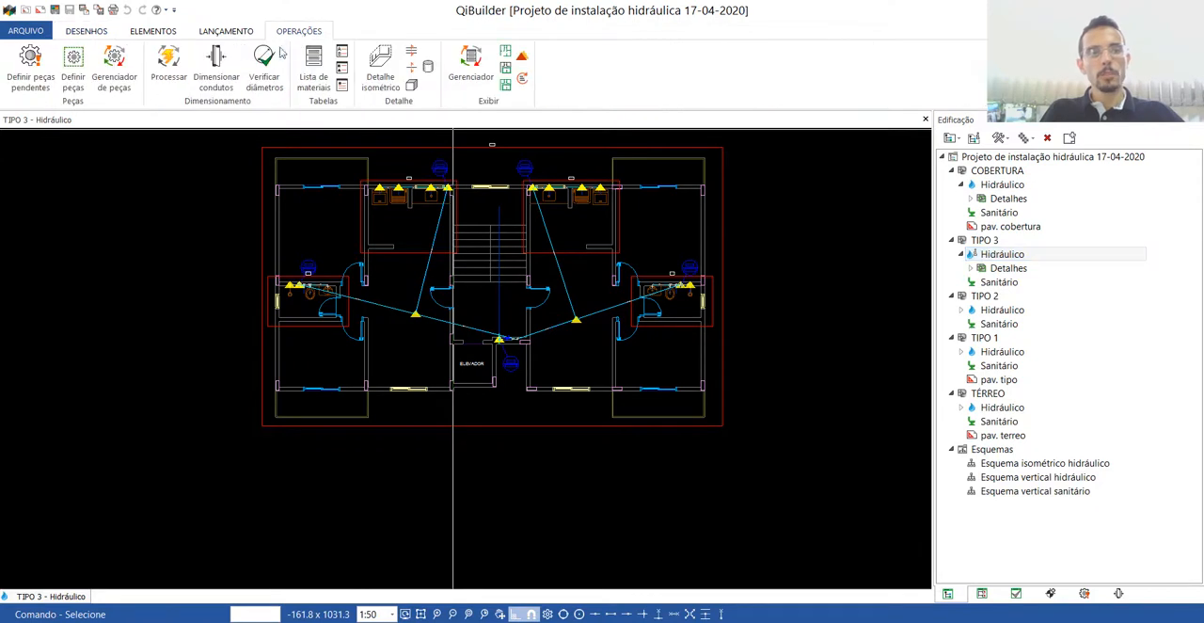
click(167, 58)
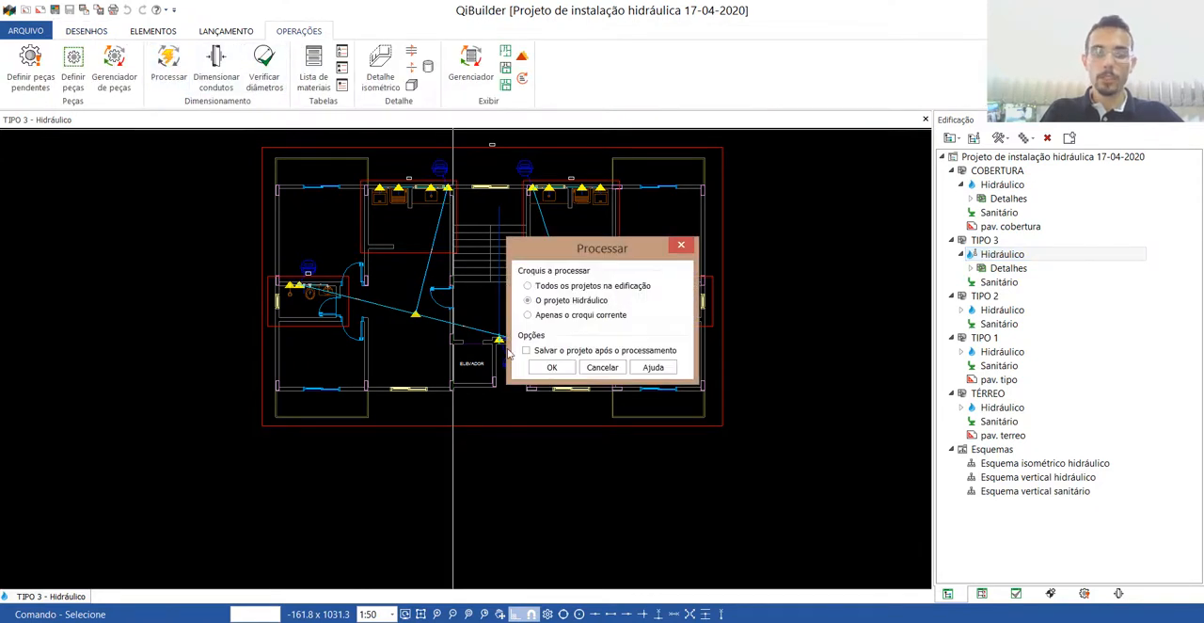
click(552, 368)
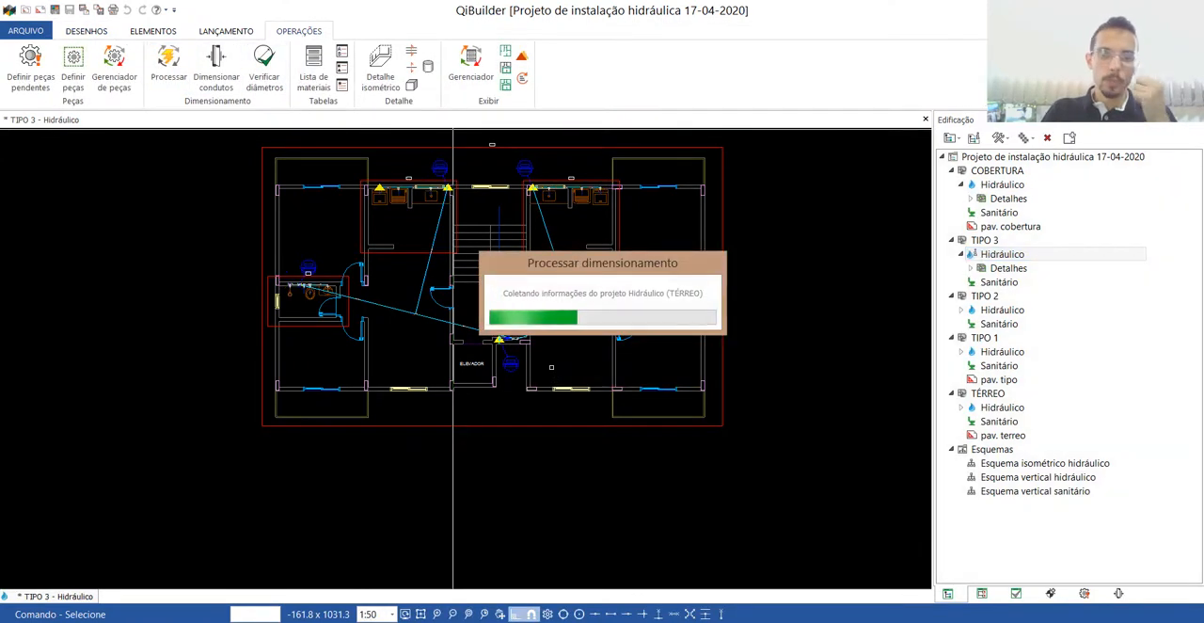
Open the TIPO 3 isometric detail H5 and examine the pressure warnings, including the one at the MLR outlet.
double_click(381, 148)
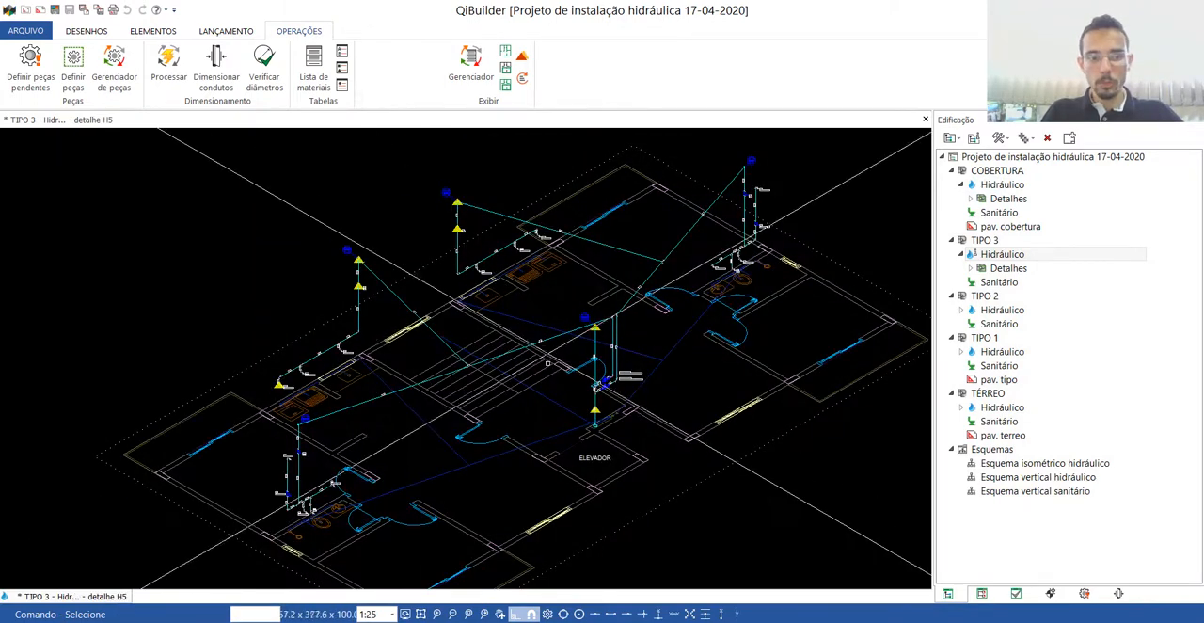
scroll(268, 376, up, 3)
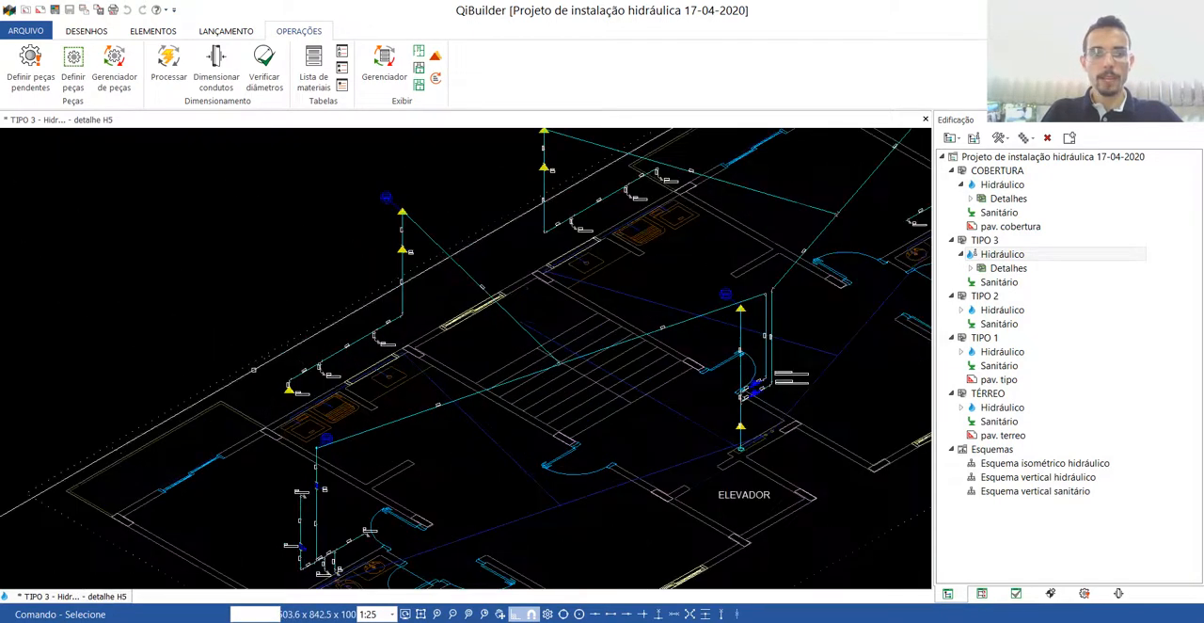
scroll(301, 385, up, 3)
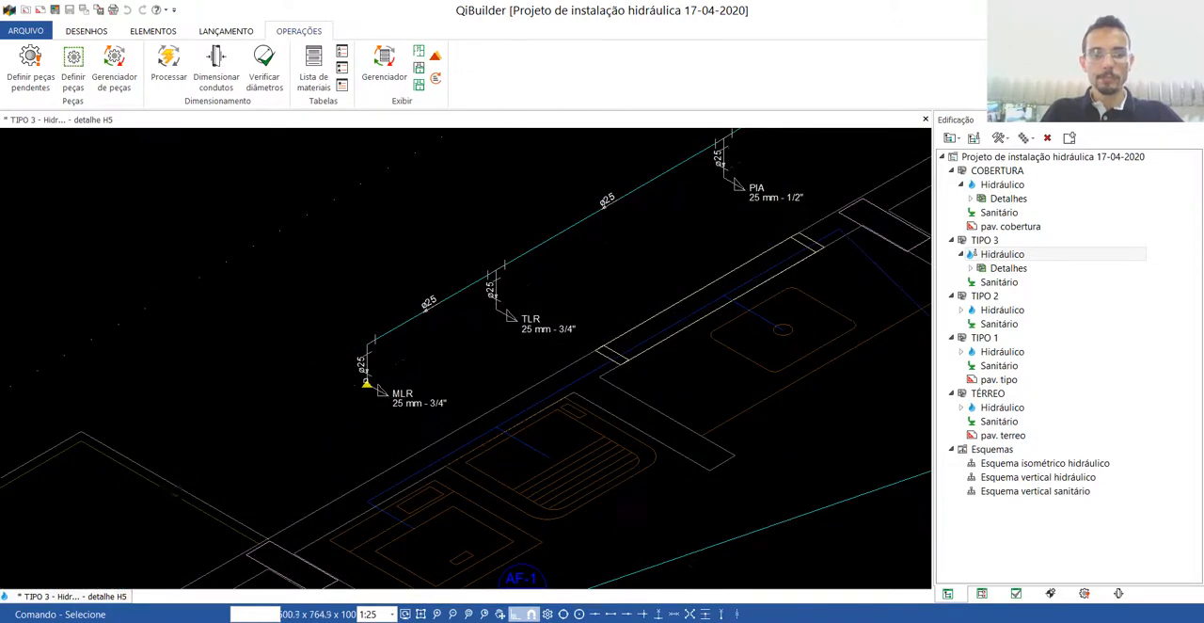
mouse_move(366, 386)
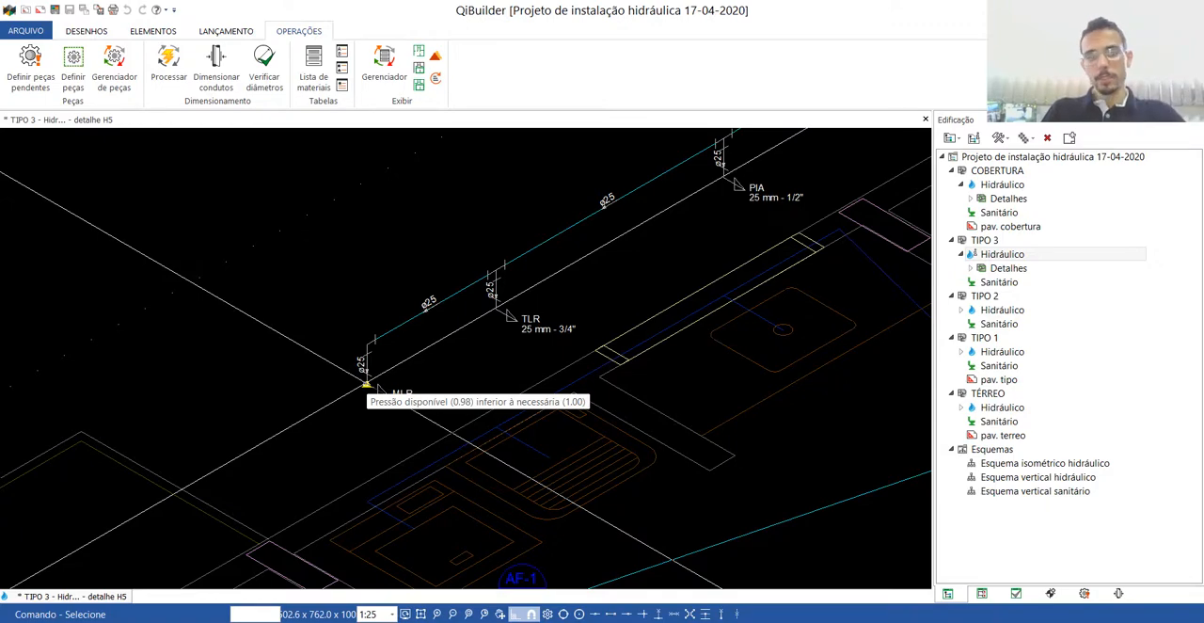
scroll(366, 385, down, 6)
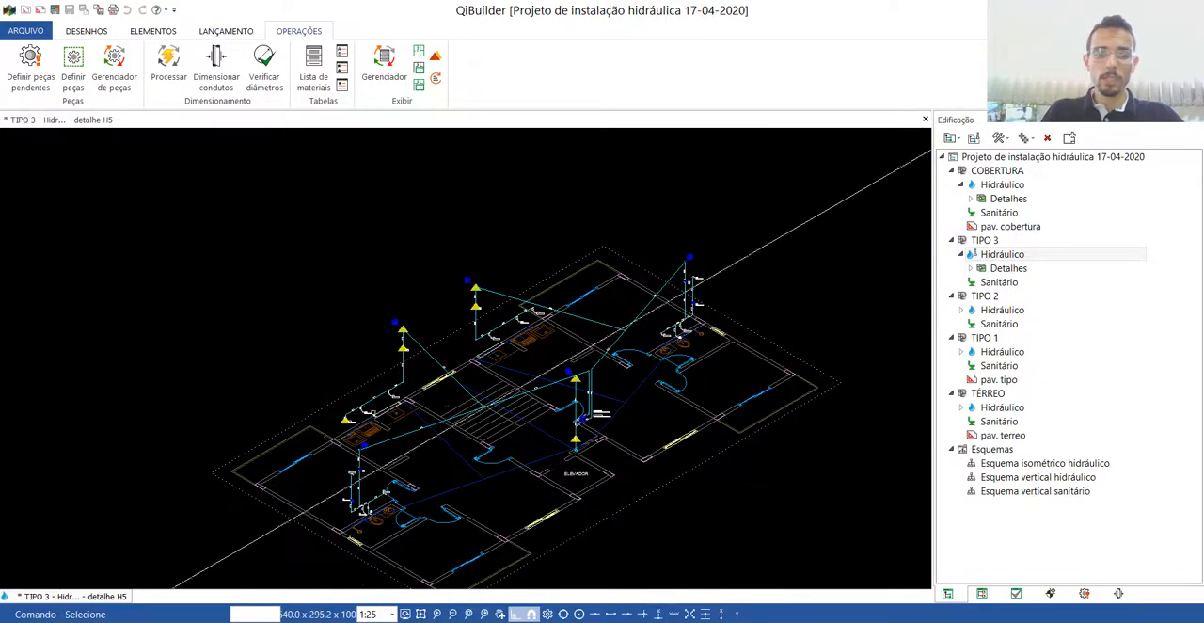
scroll(388, 398, up, 2)
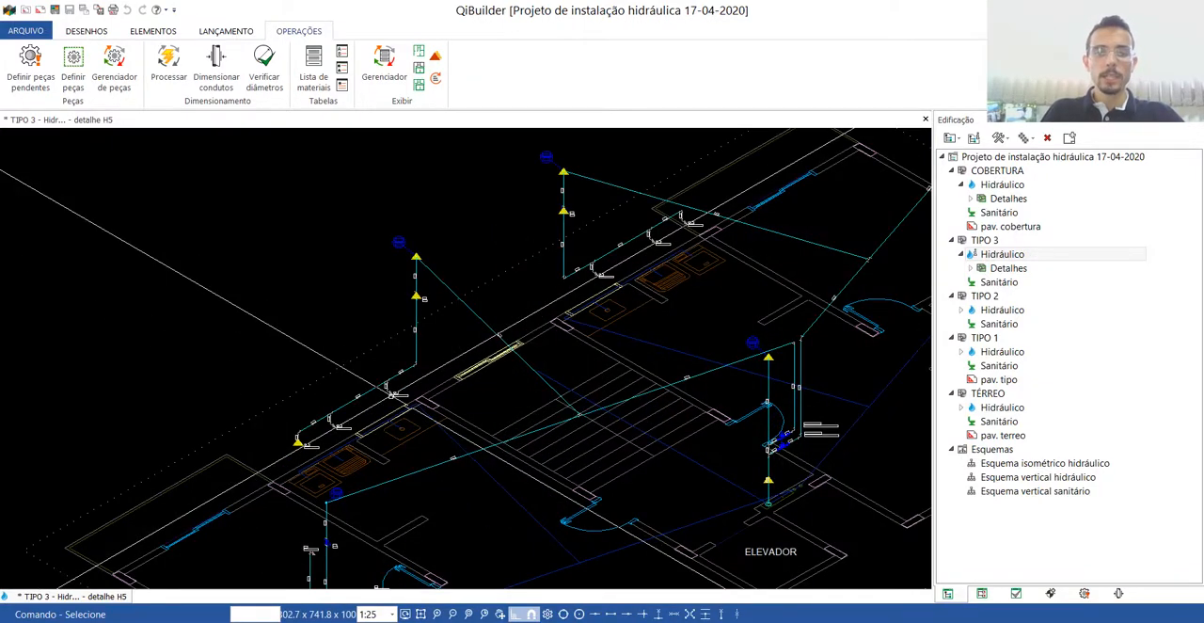
scroll(395, 395, down, 2)
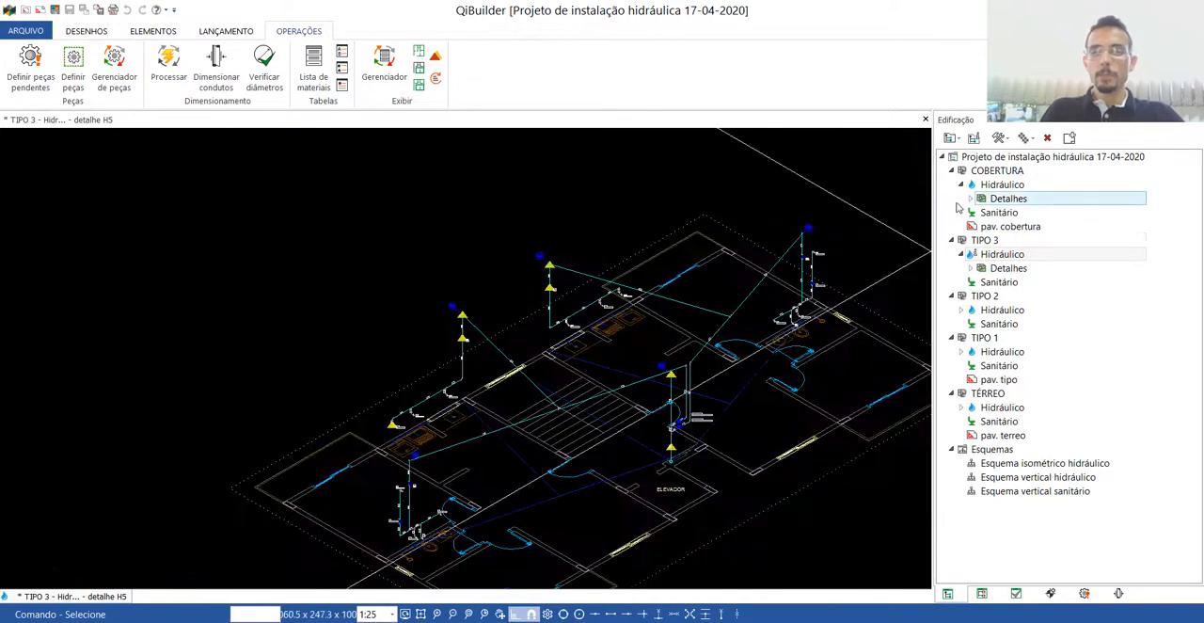
scroll(510, 379, down, 3)
scroll(632, 286, up, 2)
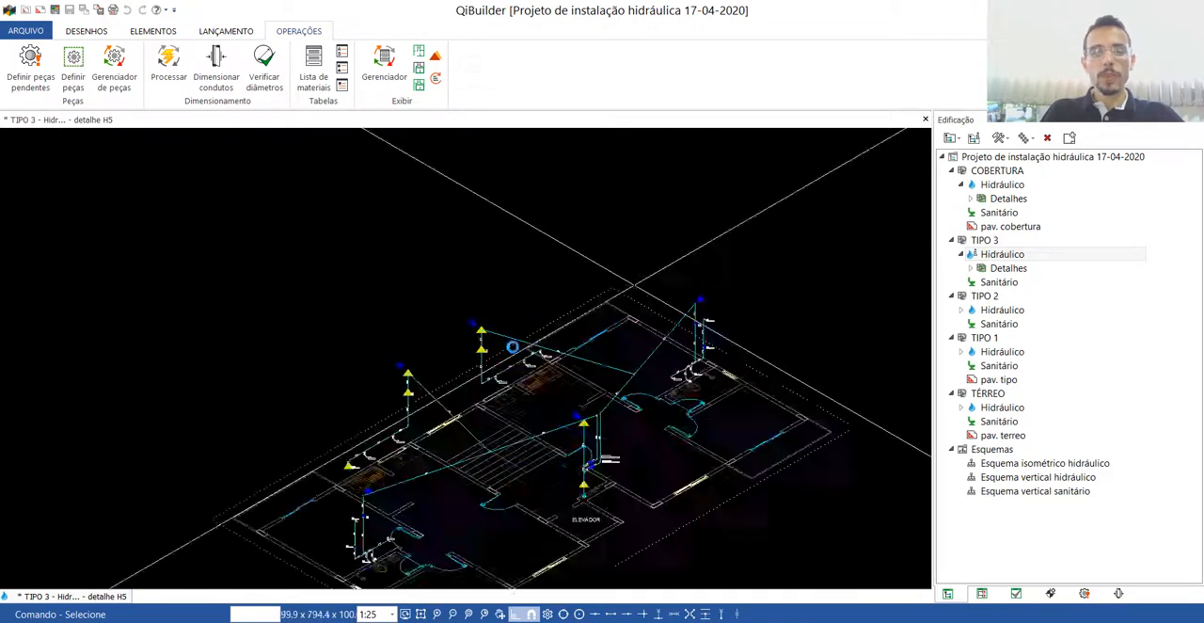
scroll(512, 347, up, 1)
scroll(508, 431, down, 2)
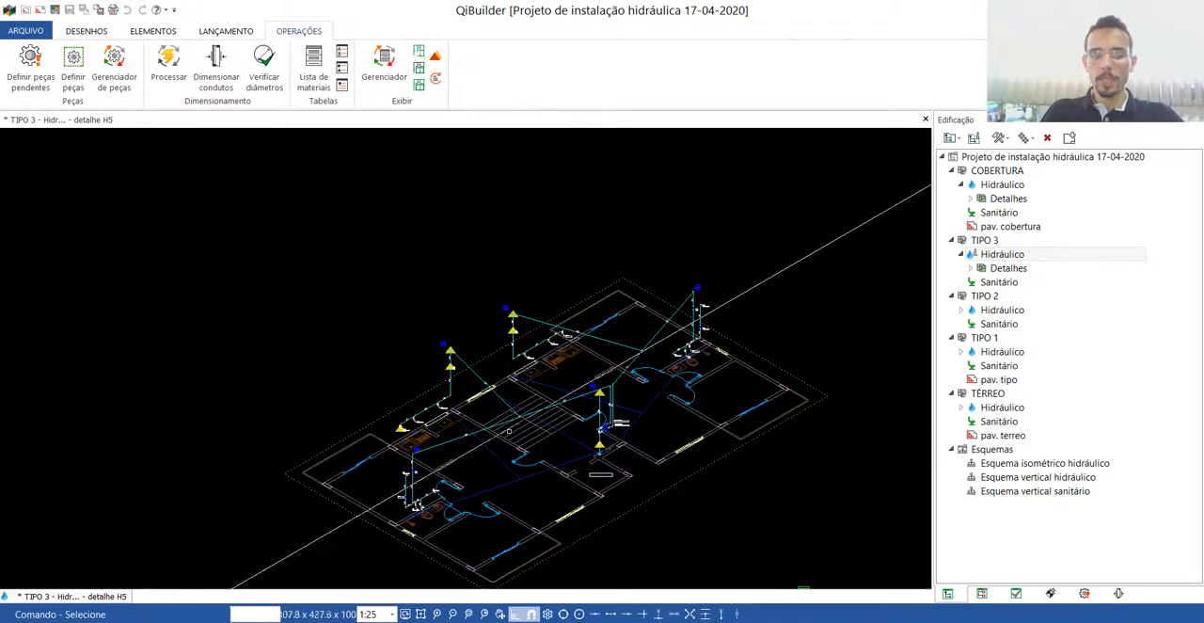
Close the TIPO 3 detail and plan, and open the COBERTURA hydraulic drawing's isometric detail of the reservoirs.
click(925, 119)
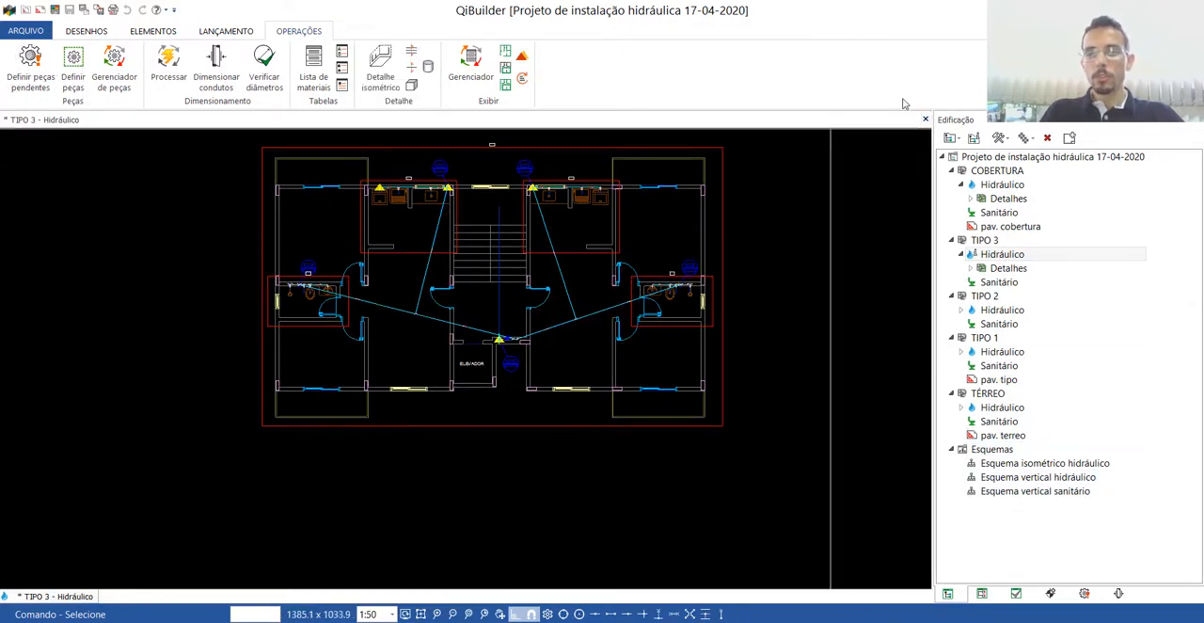
click(925, 120)
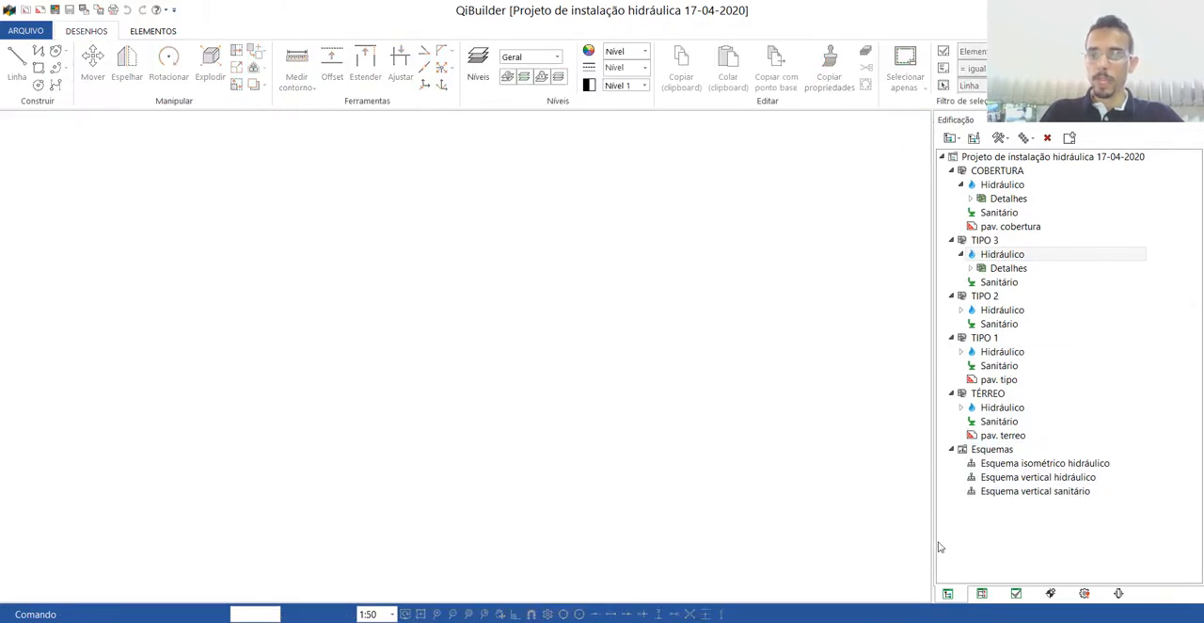
double_click(1008, 186)
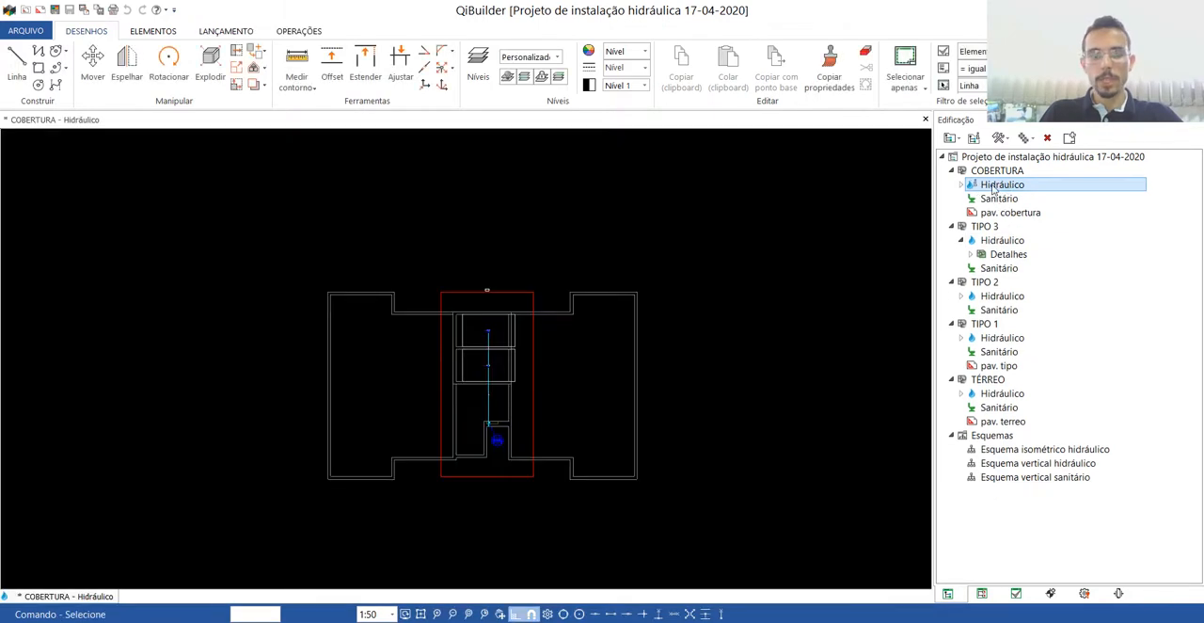
double_click(462, 292)
scroll(595, 268, down, 6)
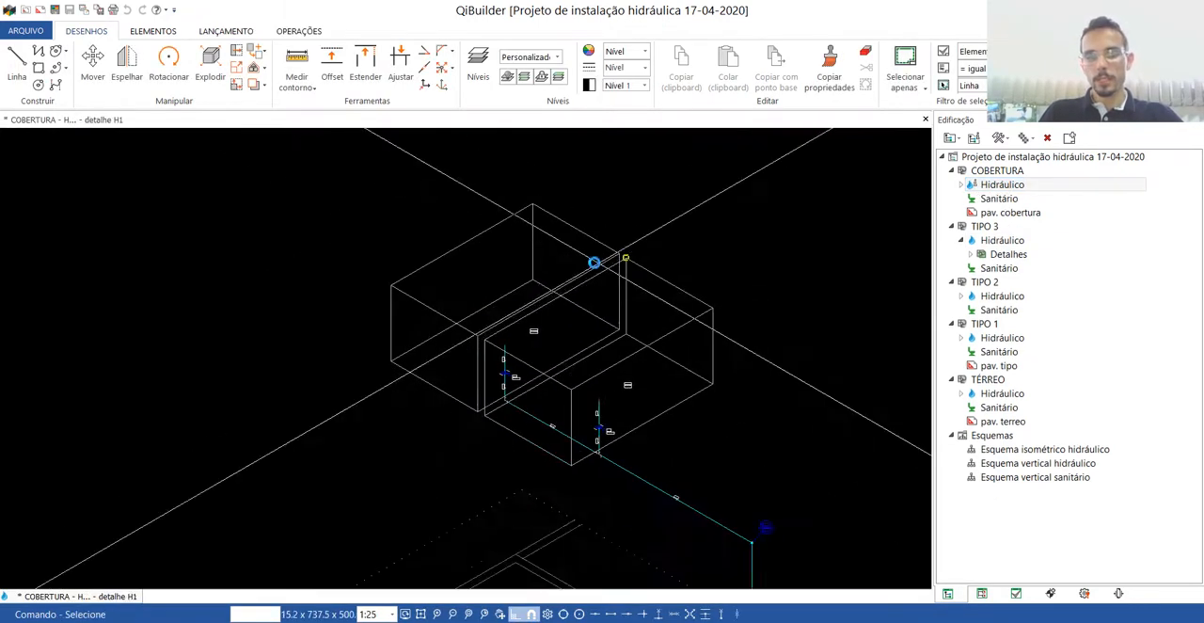
scroll(684, 470, up, 4)
scroll(569, 363, down, 2)
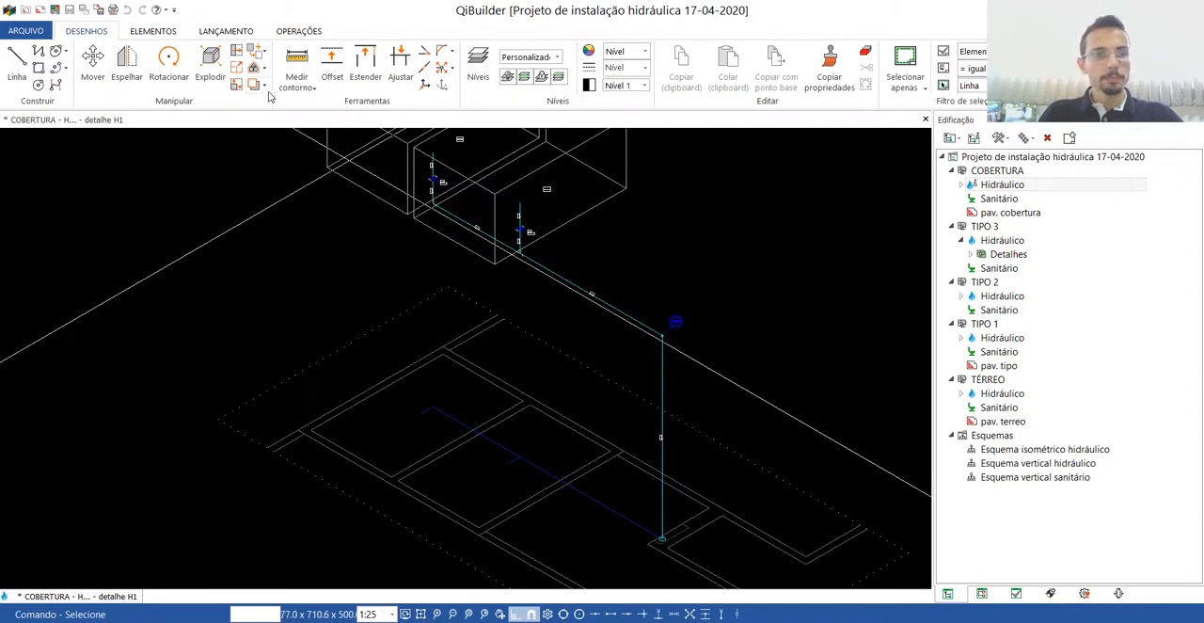
scroll(391, 294, down, 2)
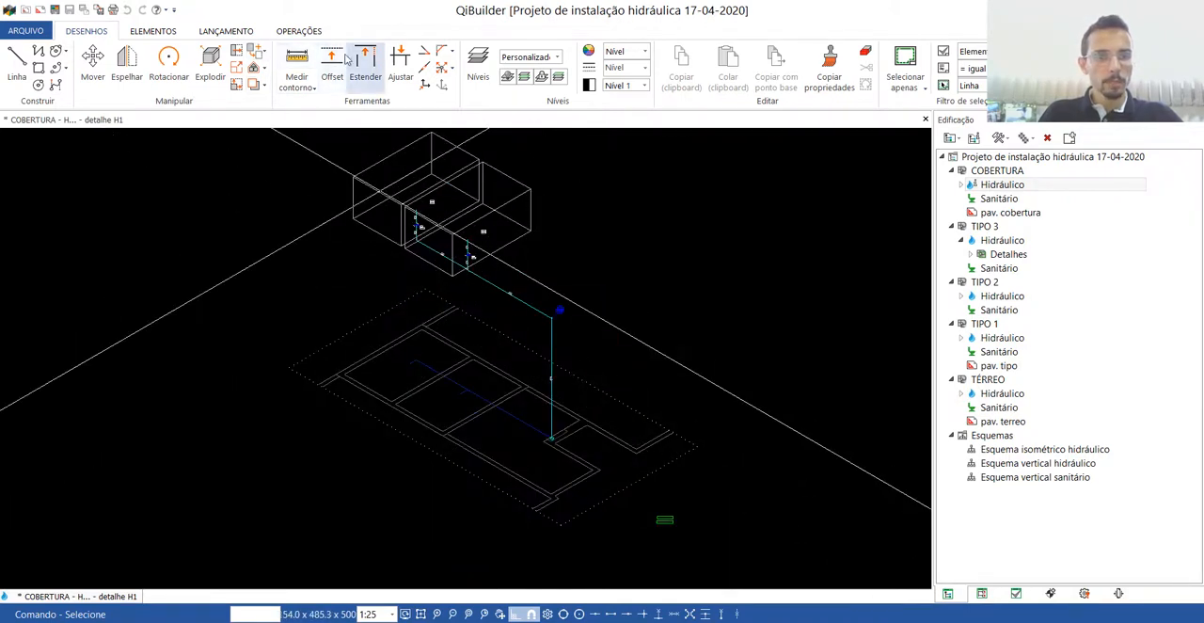
Start inserting a connection with positioning by reference point turned on.
click(226, 31)
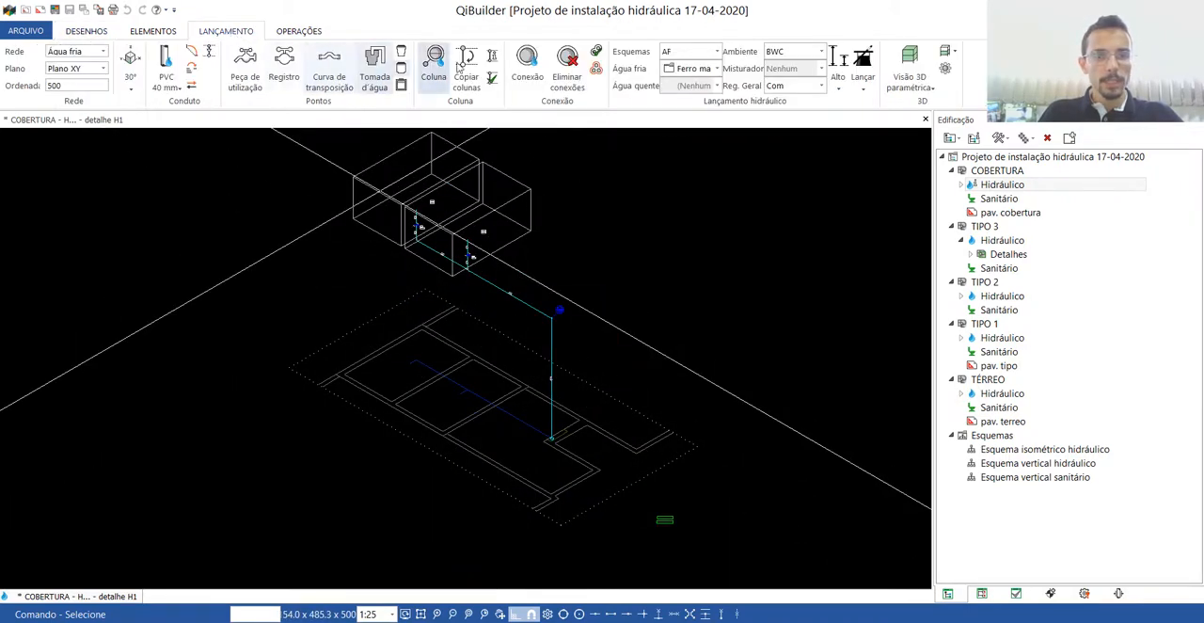
click(526, 64)
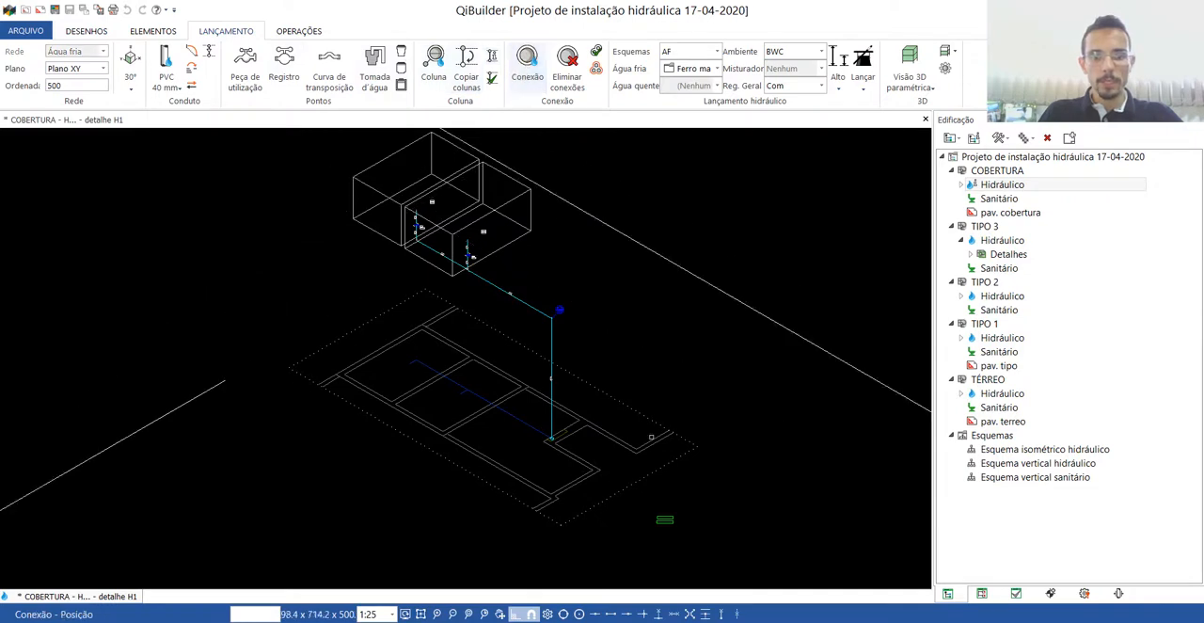
click(719, 613)
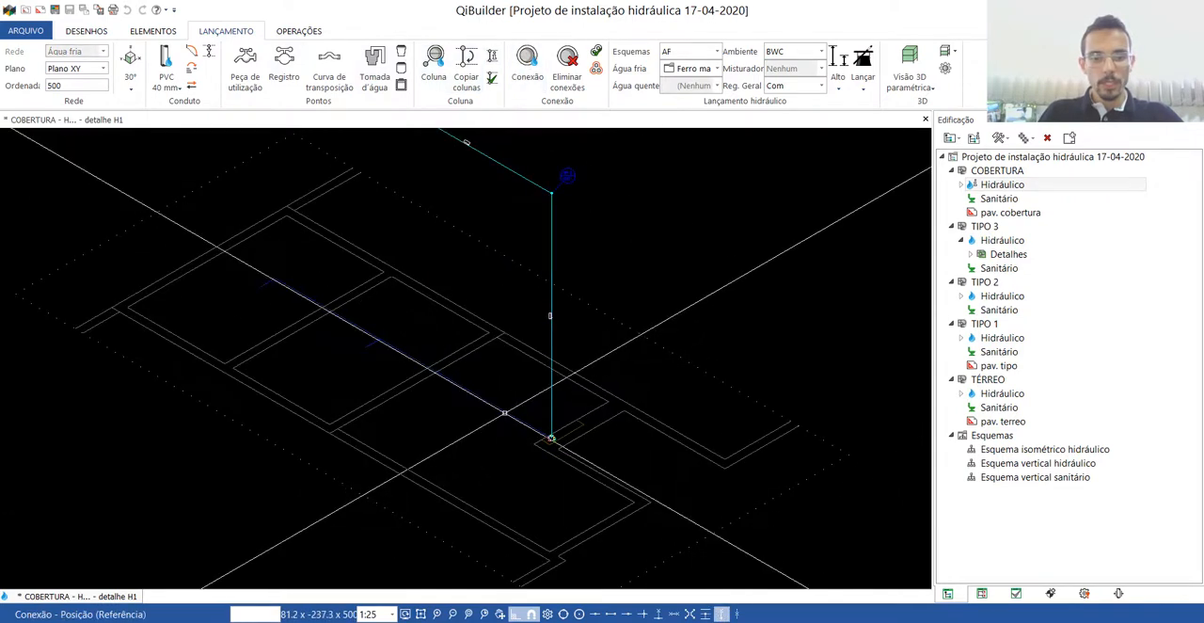
Try to insert a connection displaced 0,0,400 from the point where the pipe's floor projection crosses the wall, and discard the misplaced piece.
scroll(559, 483, down, 3)
scroll(489, 399, up, 5)
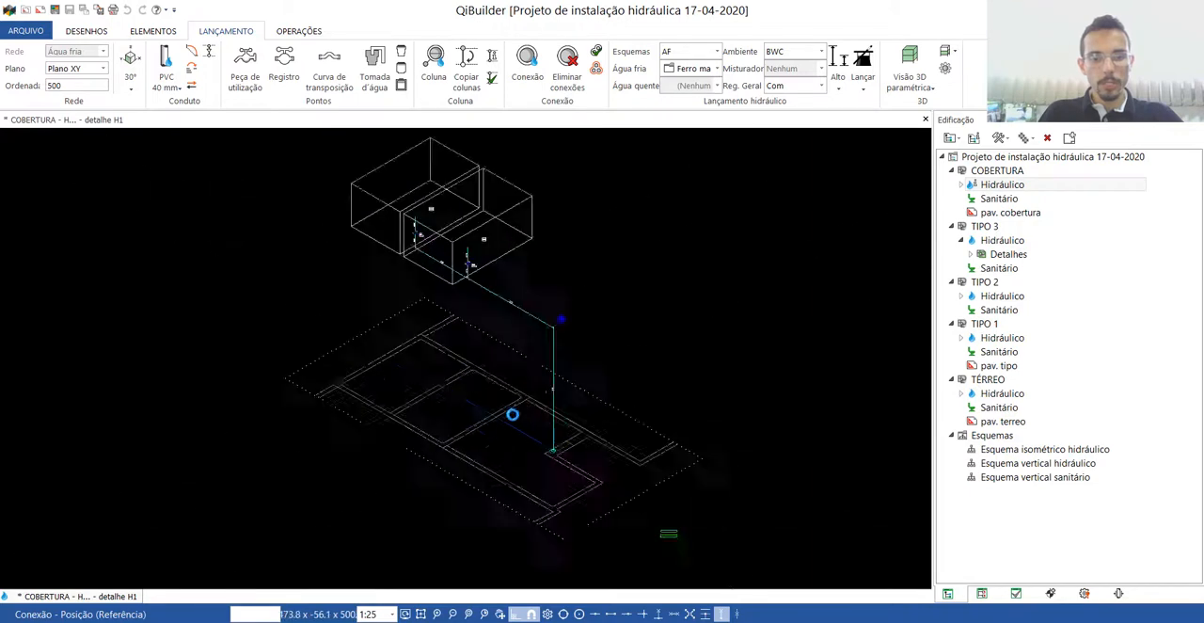
click(510, 412)
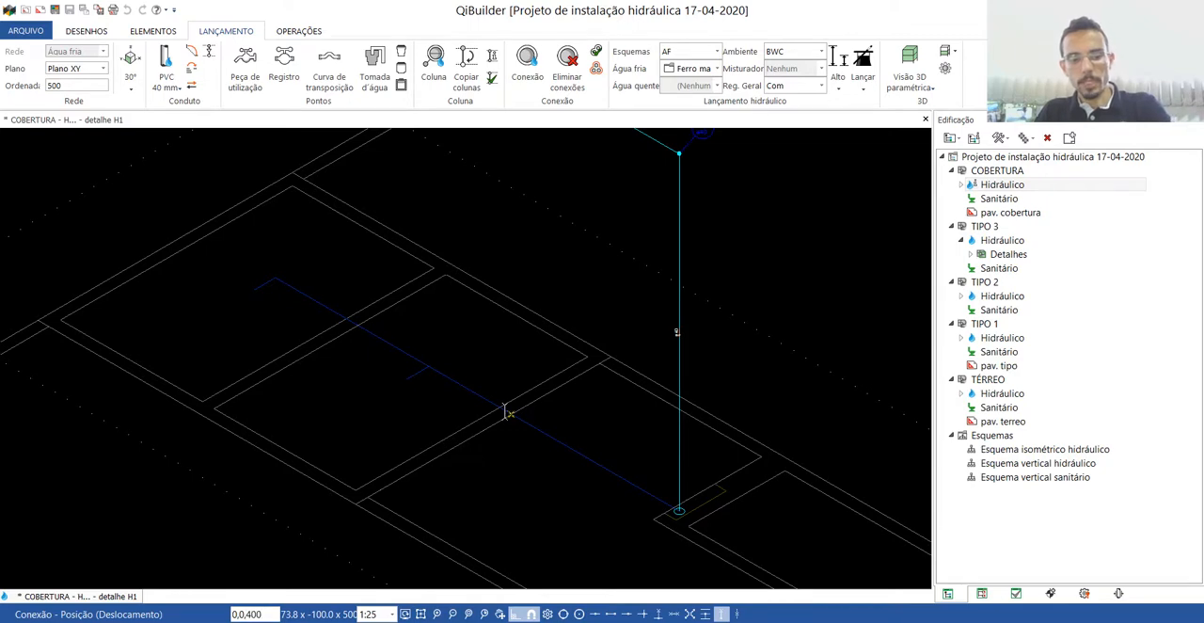
key(Return)
scroll(523, 525, down, 4)
scroll(501, 370, up, 5)
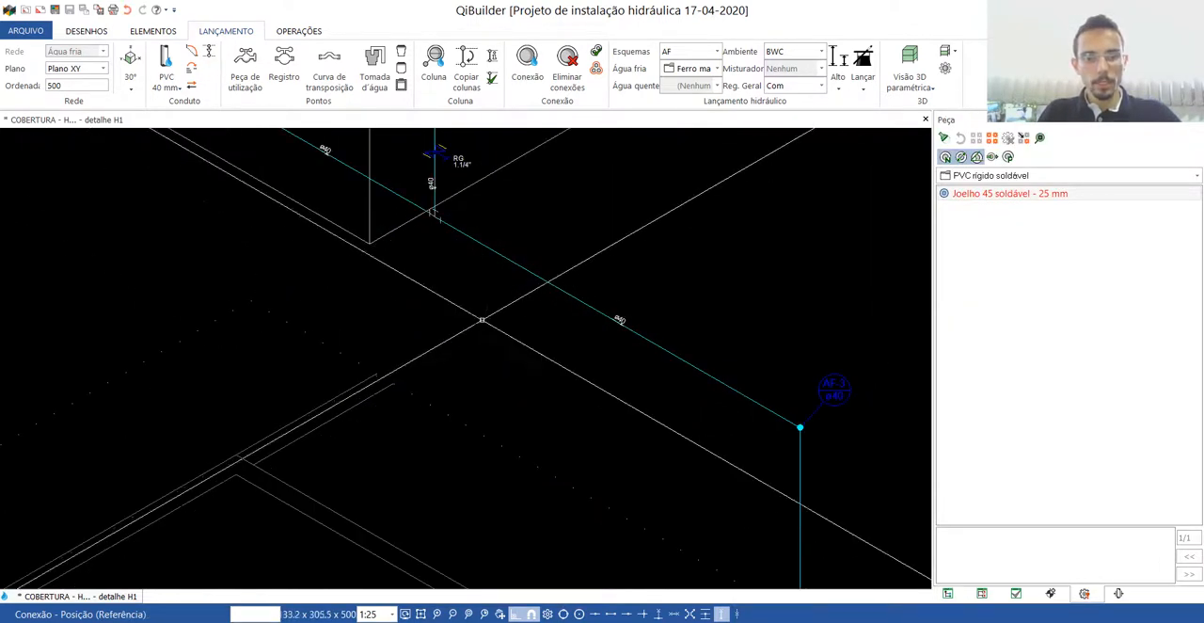
scroll(481, 320, down, 5)
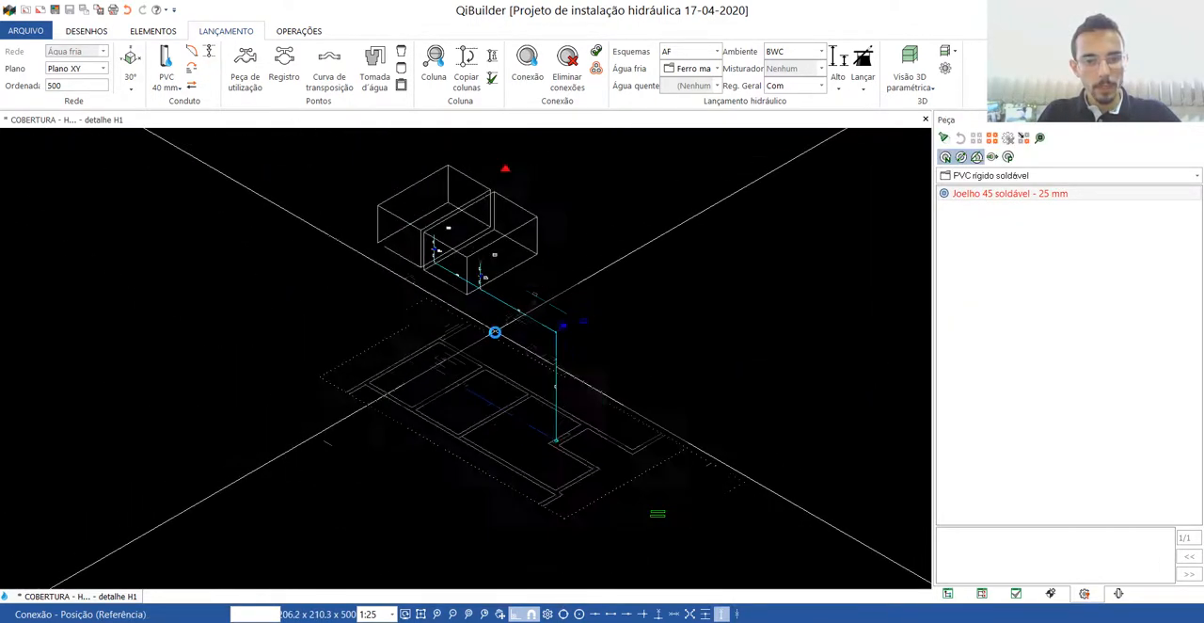
key(Escape)
click(513, 171)
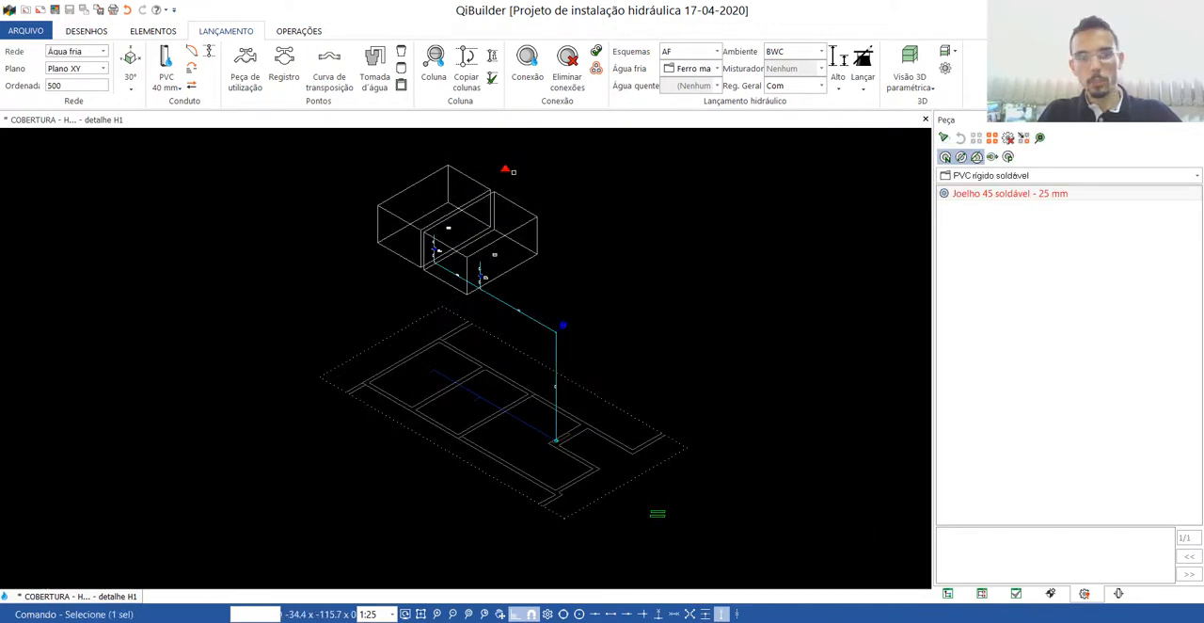
key(Escape)
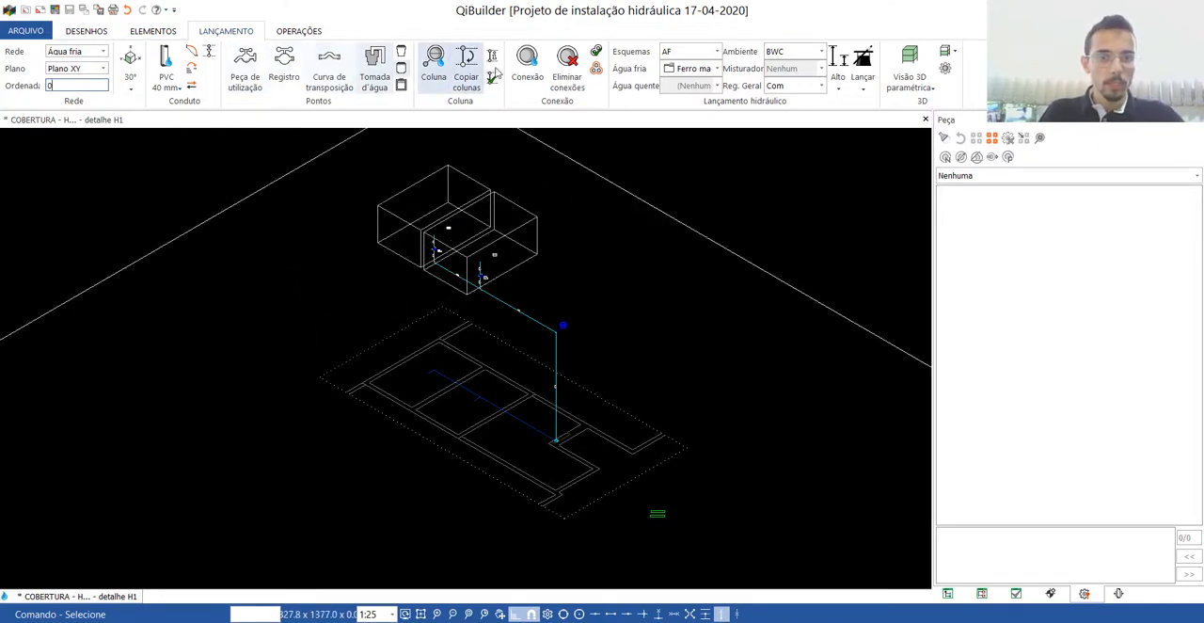
With the ordinate at 0, insert a connection on the reservoir supply pipe, displaced 0,0,400 from its floor projection's crossing with the wall.
click(528, 65)
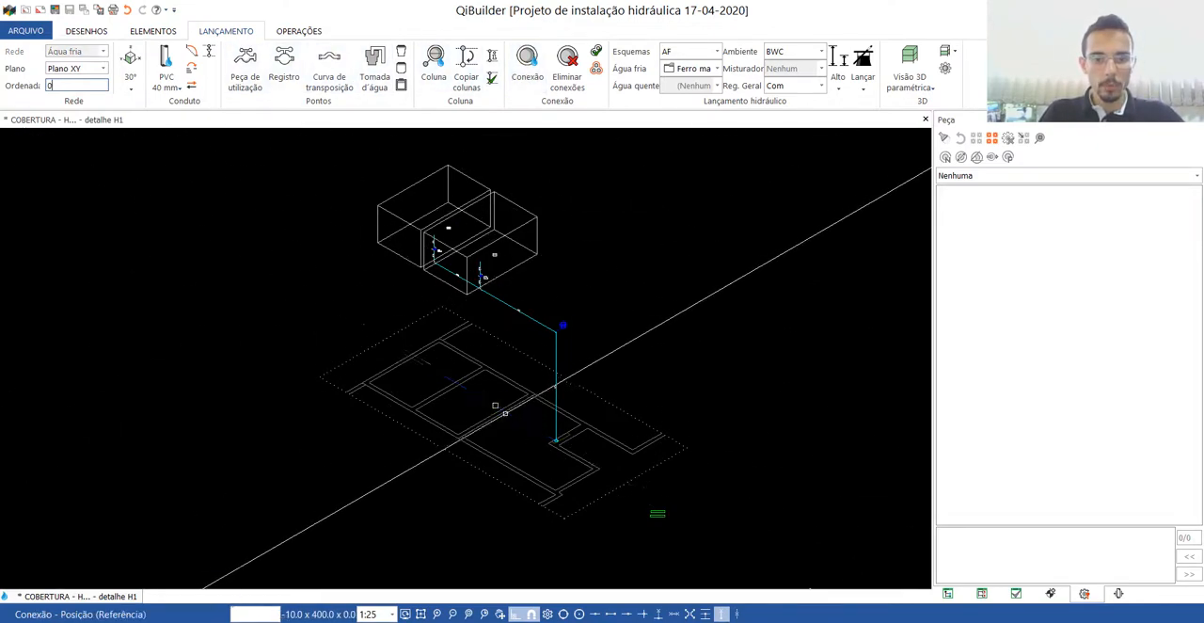
scroll(476, 403, up, 5)
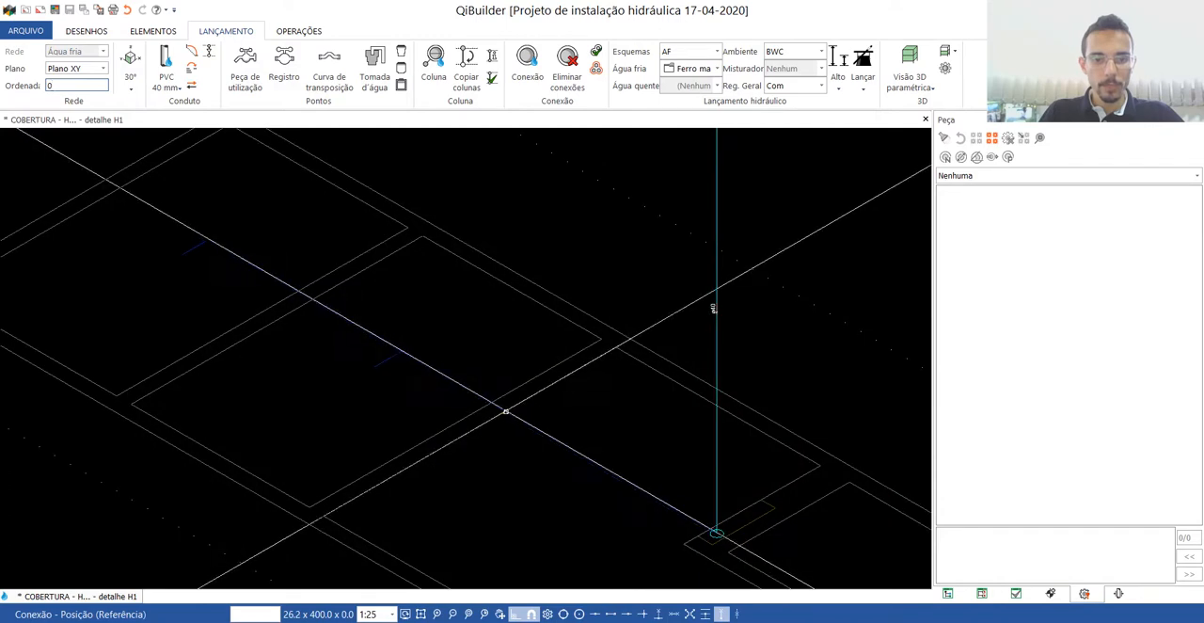
click(505, 411)
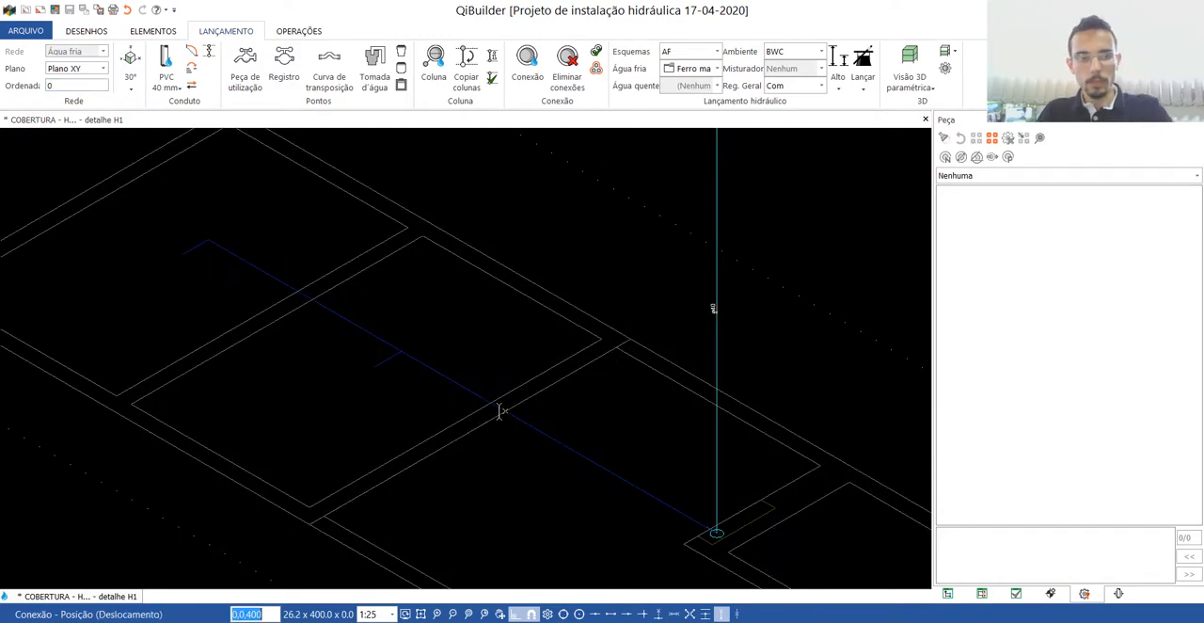
key(Return)
scroll(532, 518, down, 5)
scroll(509, 317, up, 3)
key(Escape)
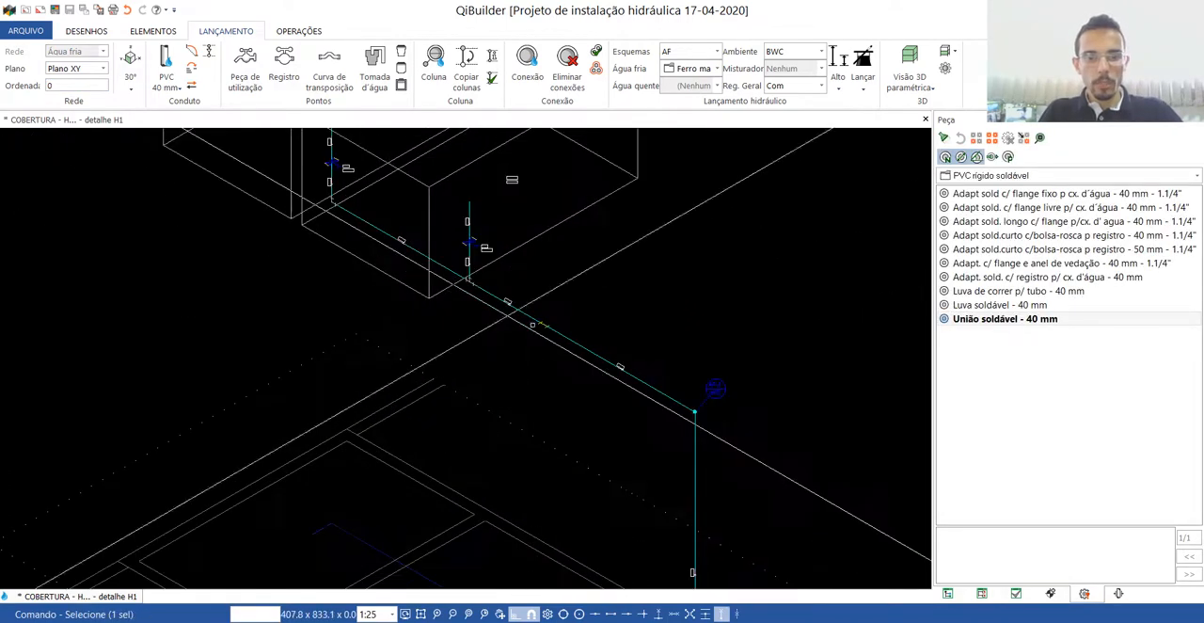
key(Escape)
Select the pipes and fittings from both reservoirs up to the new connection and start duct sizing (Dimensionar condutos) for them.
scroll(532, 325, up, 7)
scroll(699, 393, down, 5)
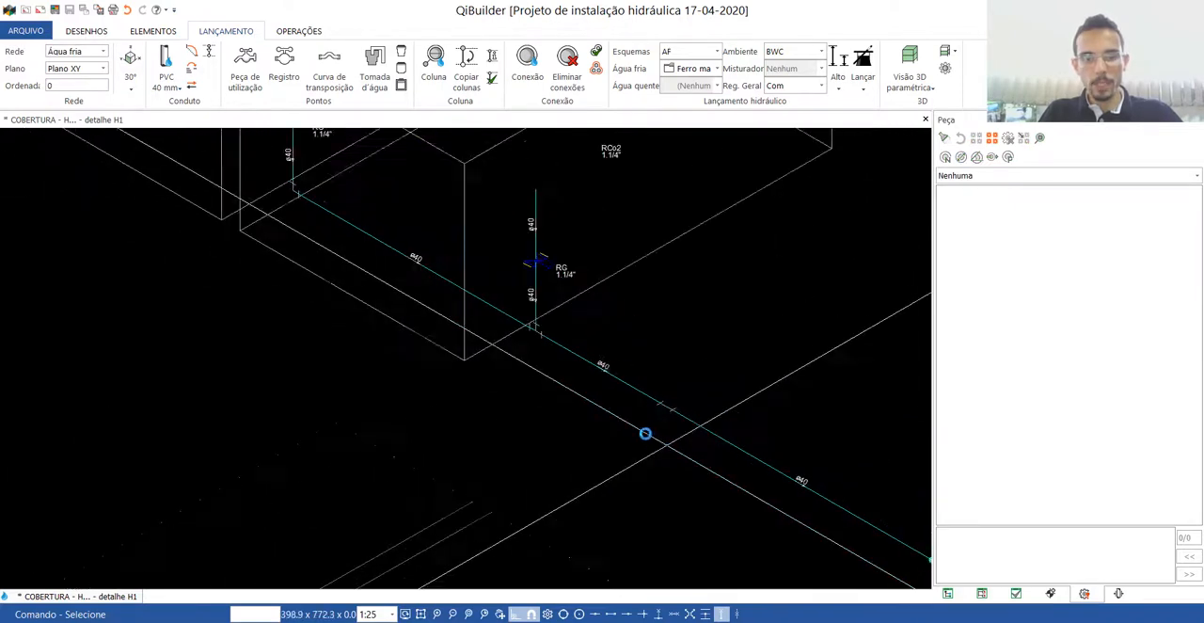
scroll(841, 490, down, 3)
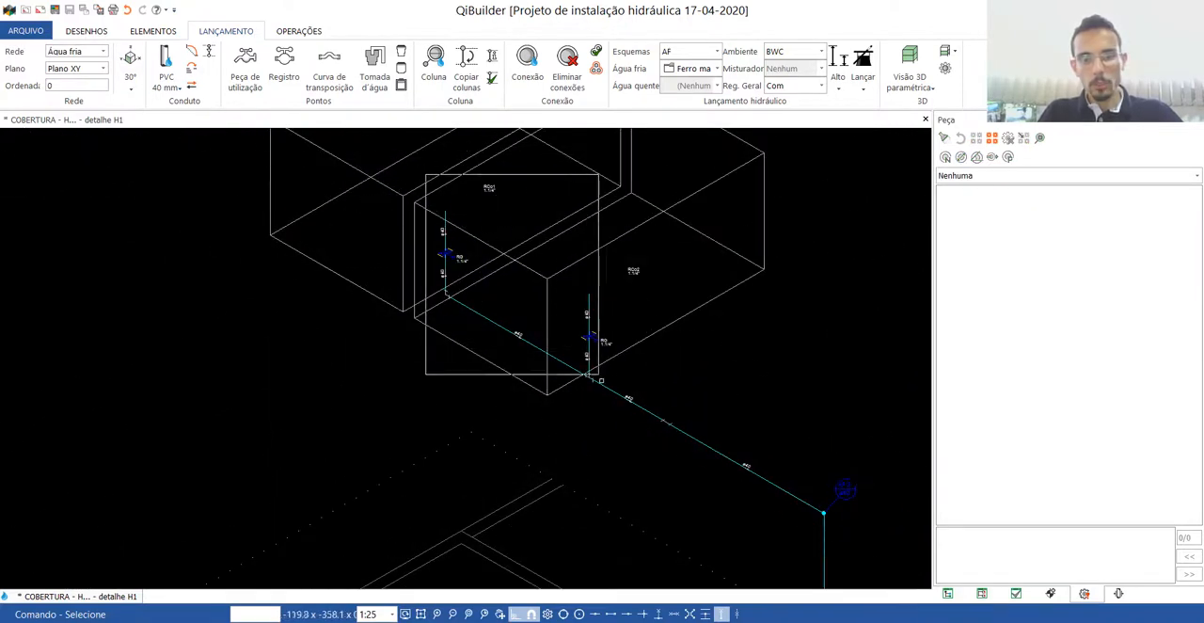
click(599, 377)
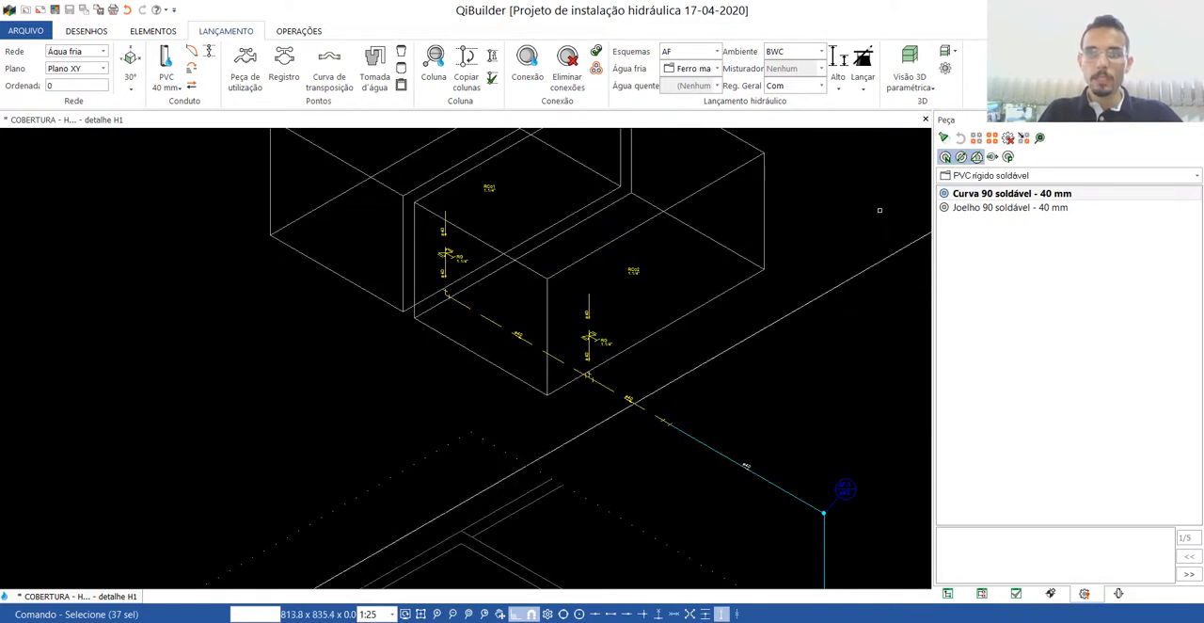
click(299, 32)
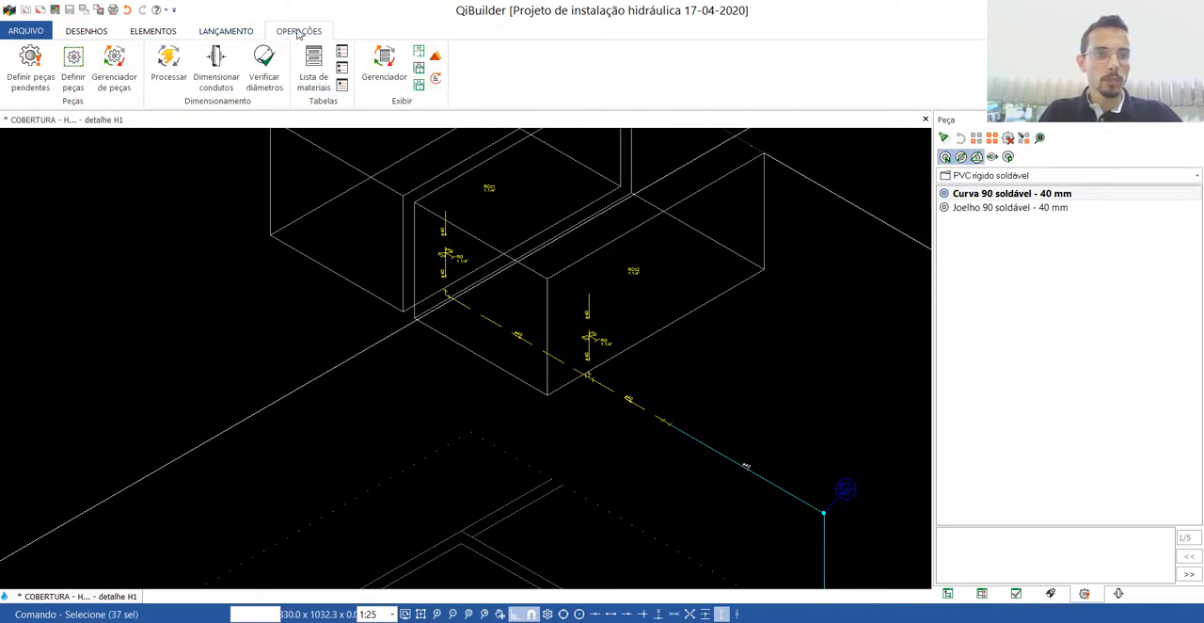
click(219, 68)
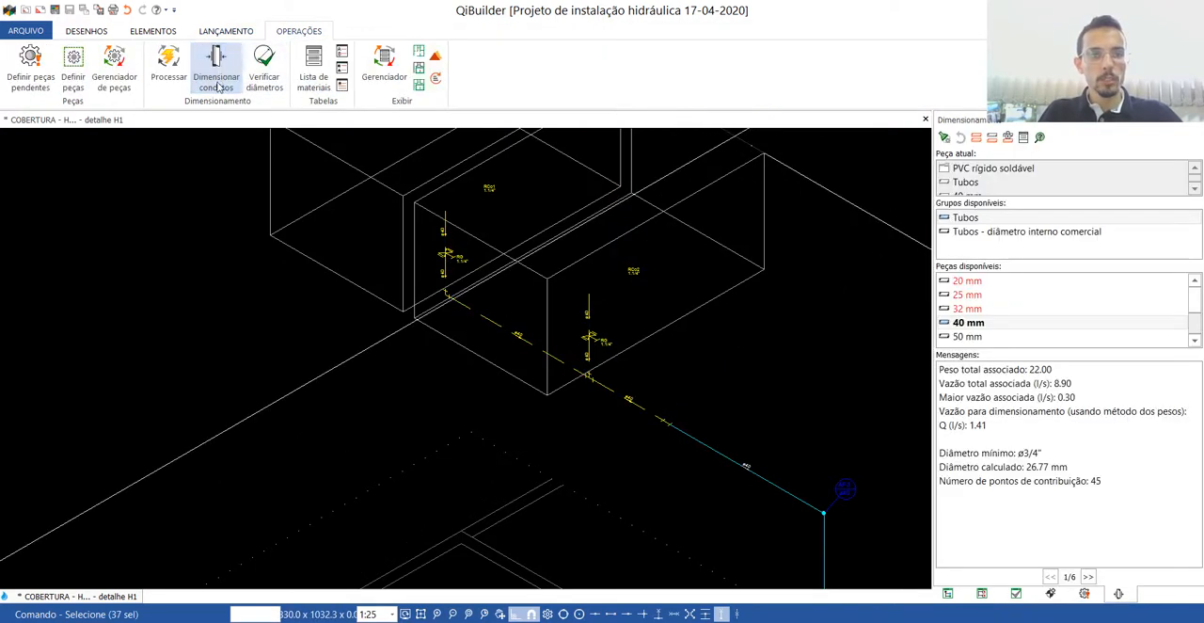
Set all six selected duct groups between the reservoirs and the new connection to 50 mm soldable PVC pipe.
click(969, 337)
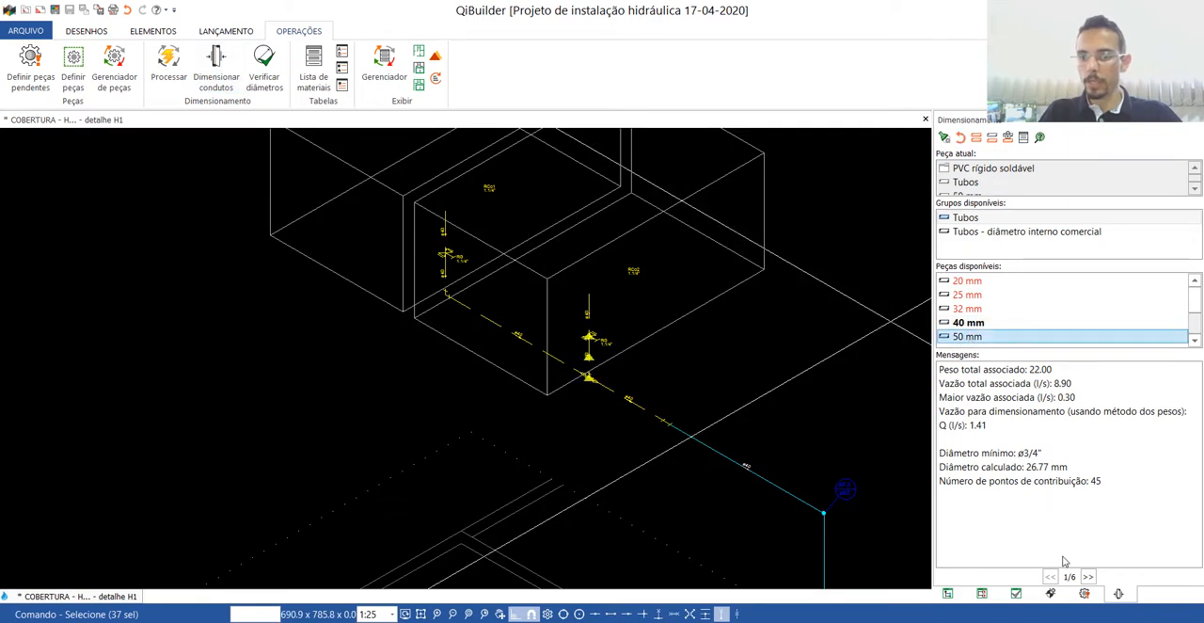
click(1088, 577)
click(967, 338)
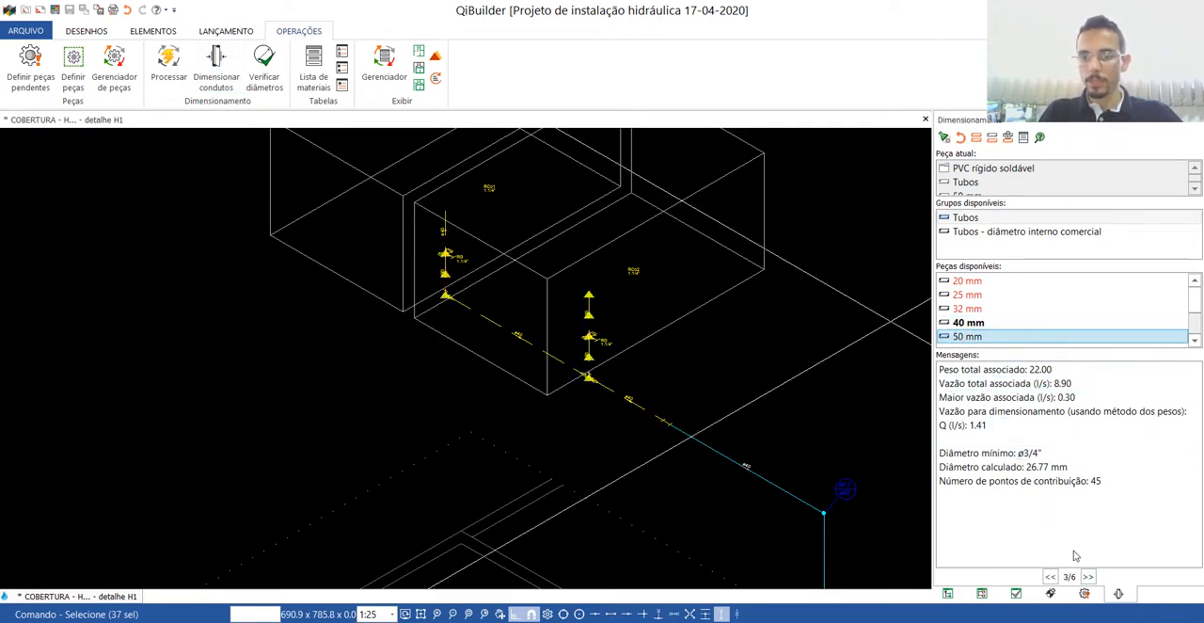
click(1088, 577)
click(967, 336)
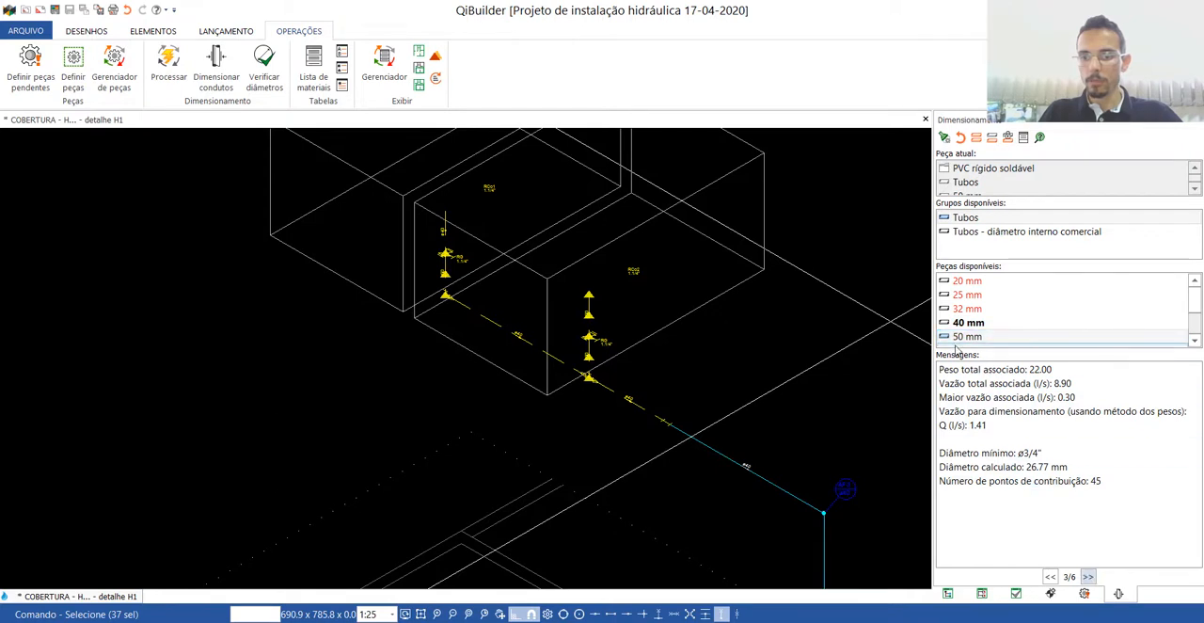
click(1089, 576)
click(974, 336)
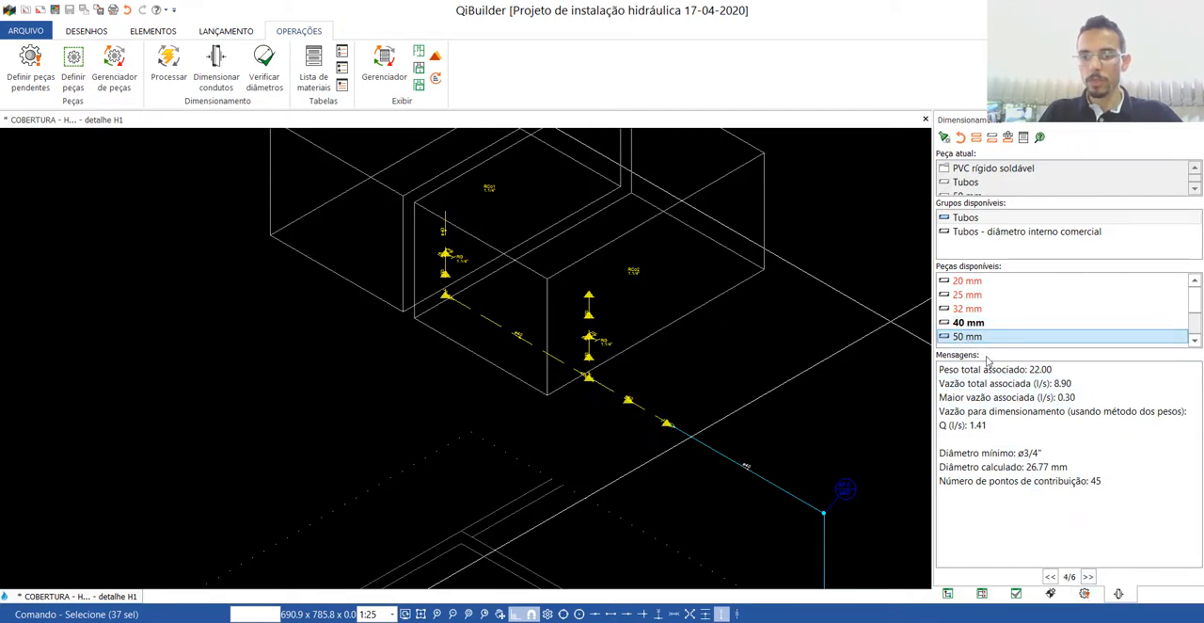
click(1089, 577)
click(973, 337)
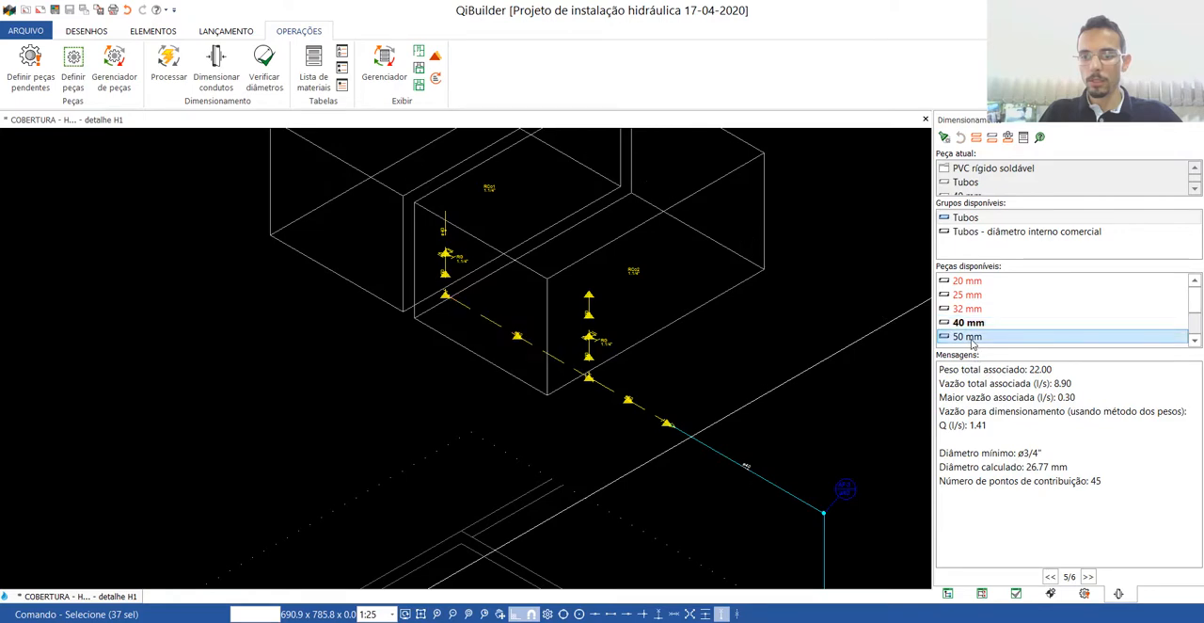
click(1089, 577)
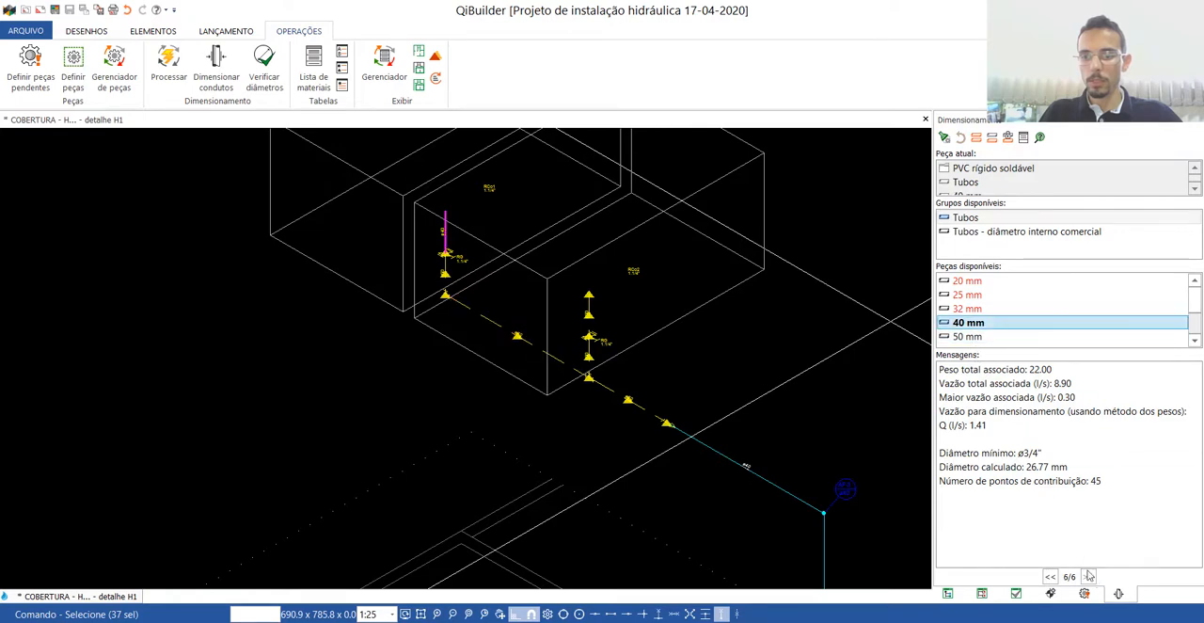
click(969, 342)
key(Escape)
Examine the diameter labels and warning markers on the resized piping from the two reservoirs to the new connection.
scroll(444, 254, up, 6)
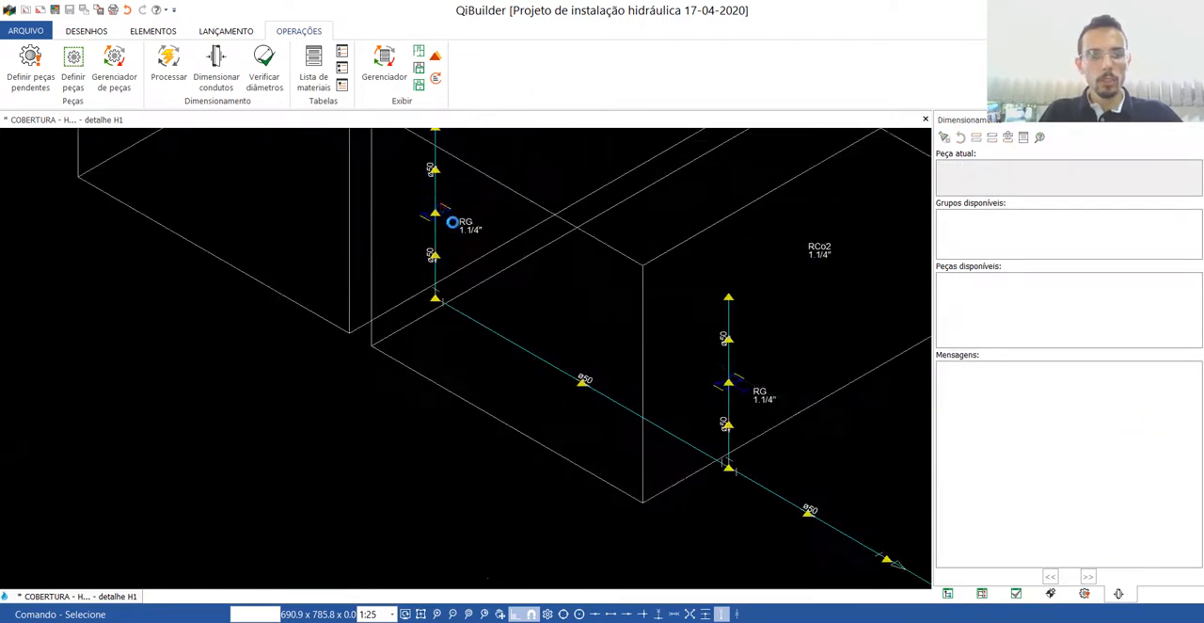
scroll(443, 252, down, 5)
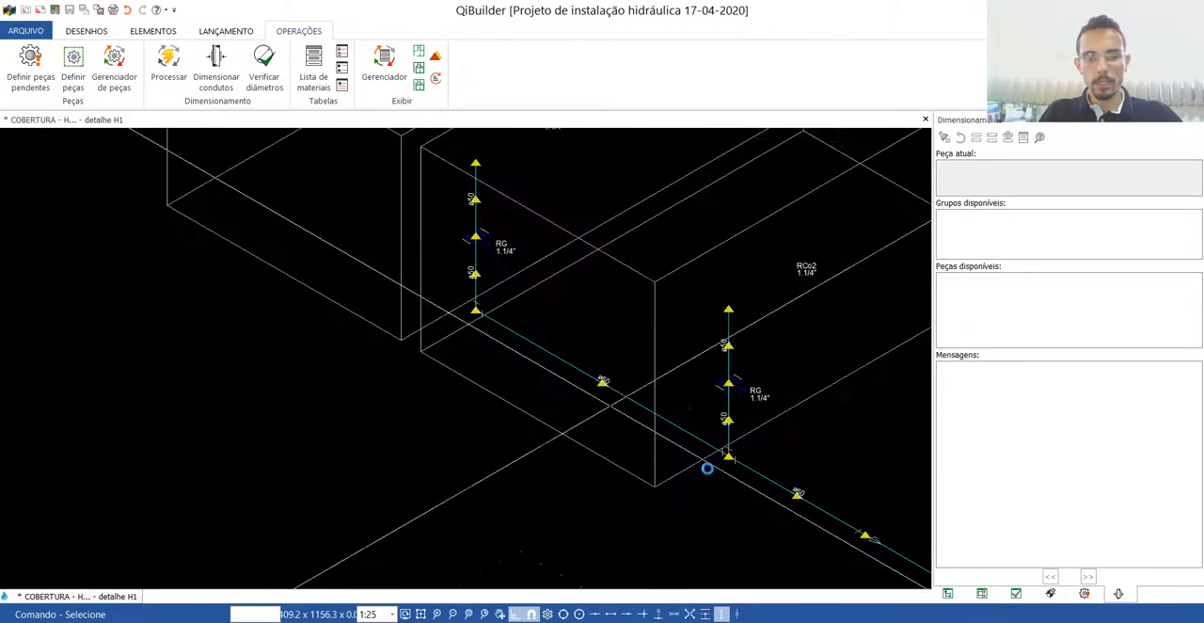
scroll(702, 390, up, 4)
scroll(702, 389, down, 4)
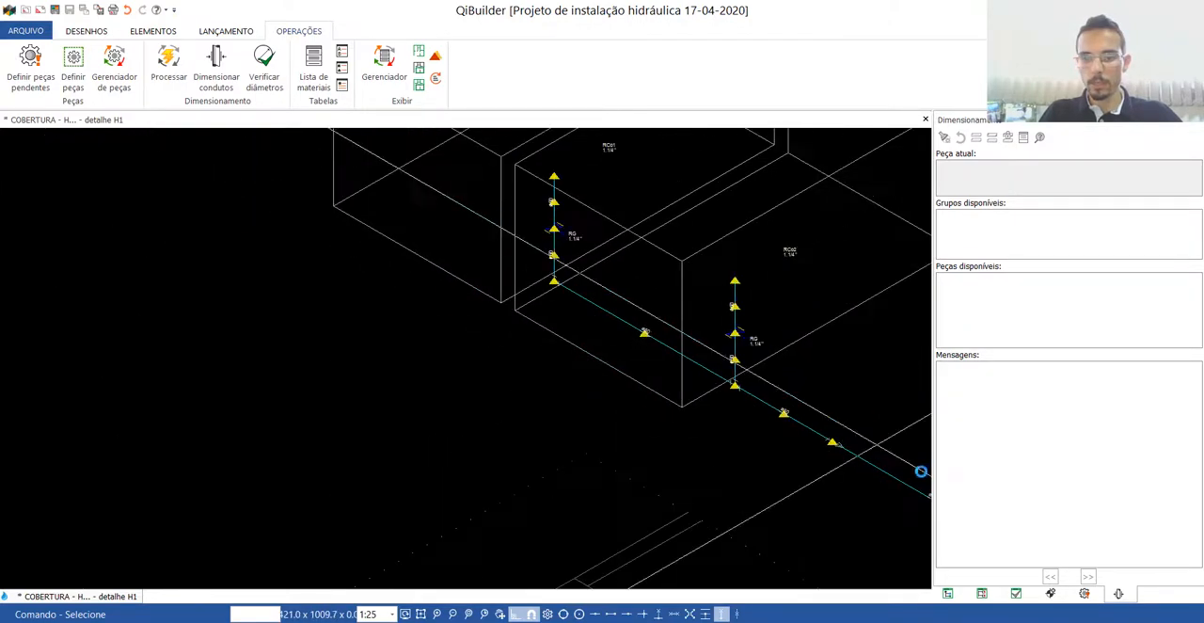
scroll(922, 472, up, 3)
scroll(355, 322, up, 3)
scroll(336, 327, down, 5)
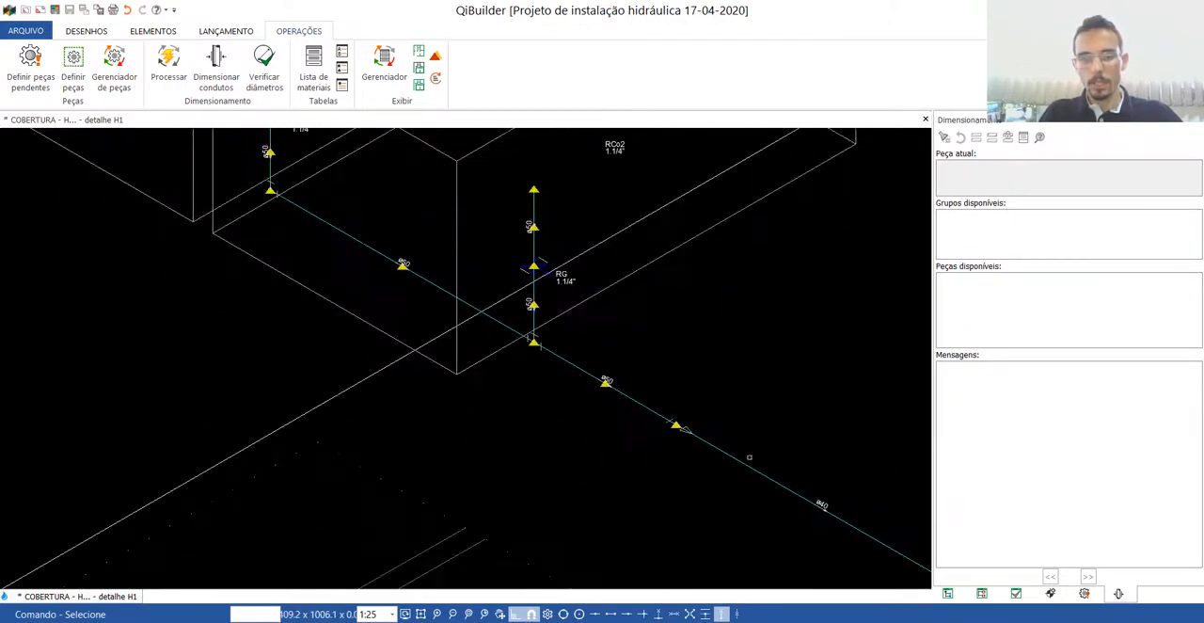
scroll(826, 504, up, 3)
scroll(824, 508, down, 8)
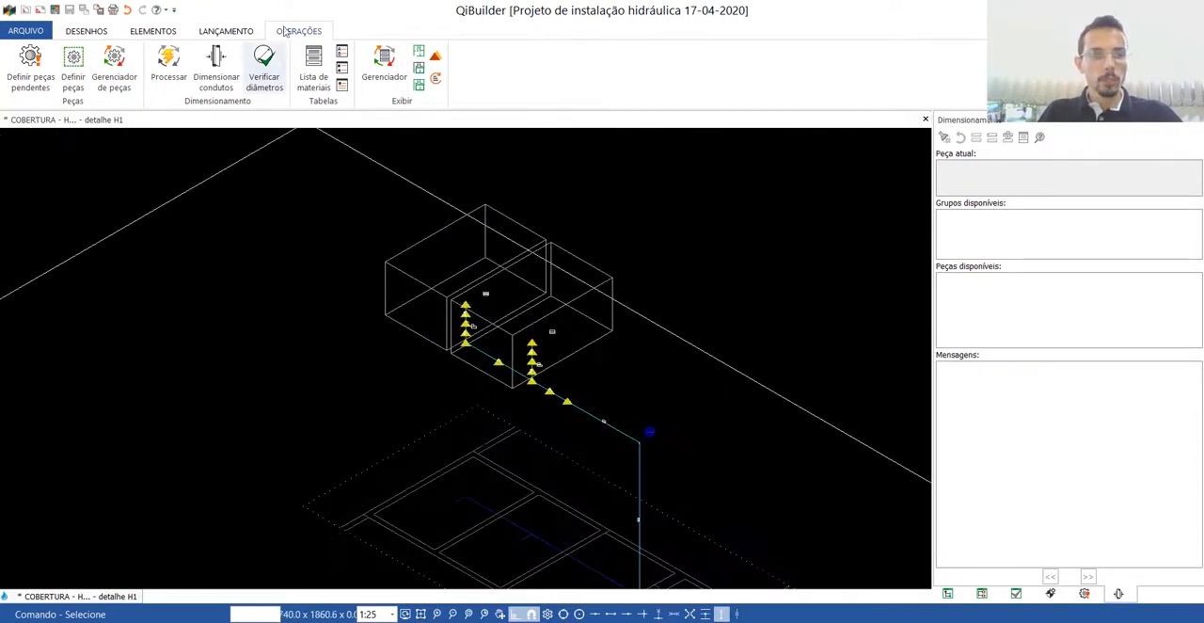
Define the pending fittings below the reservoirs as Curva 90 soldável - 50 mm at the elbow and Te 90 soldável - 50 mm at the tee.
click(27, 71)
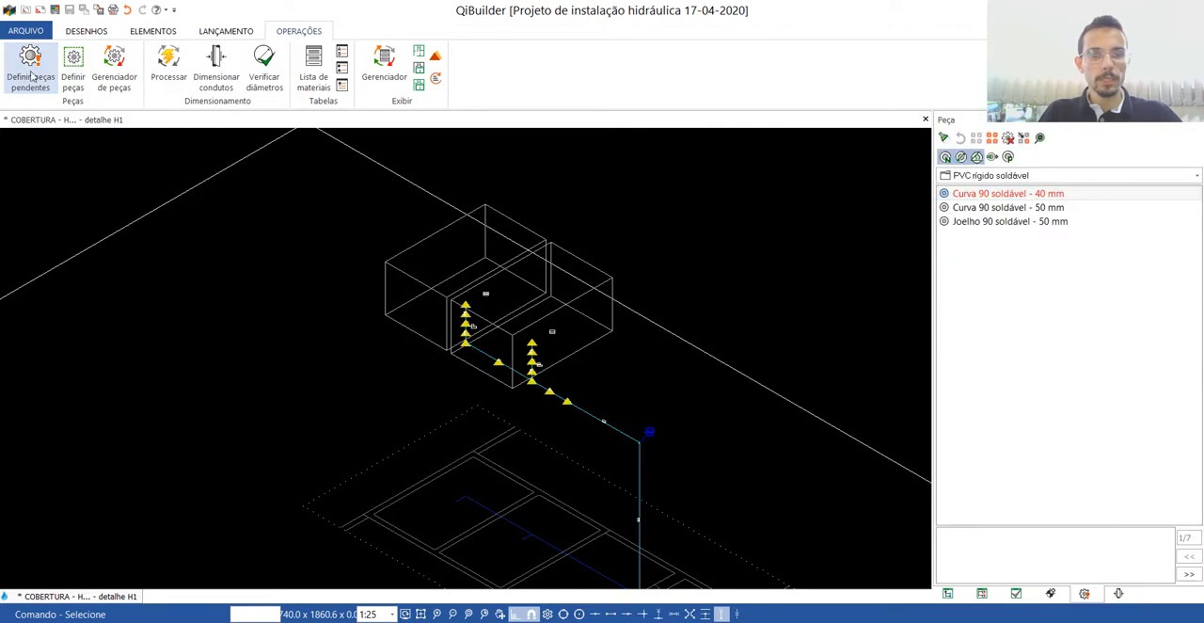
click(943, 138)
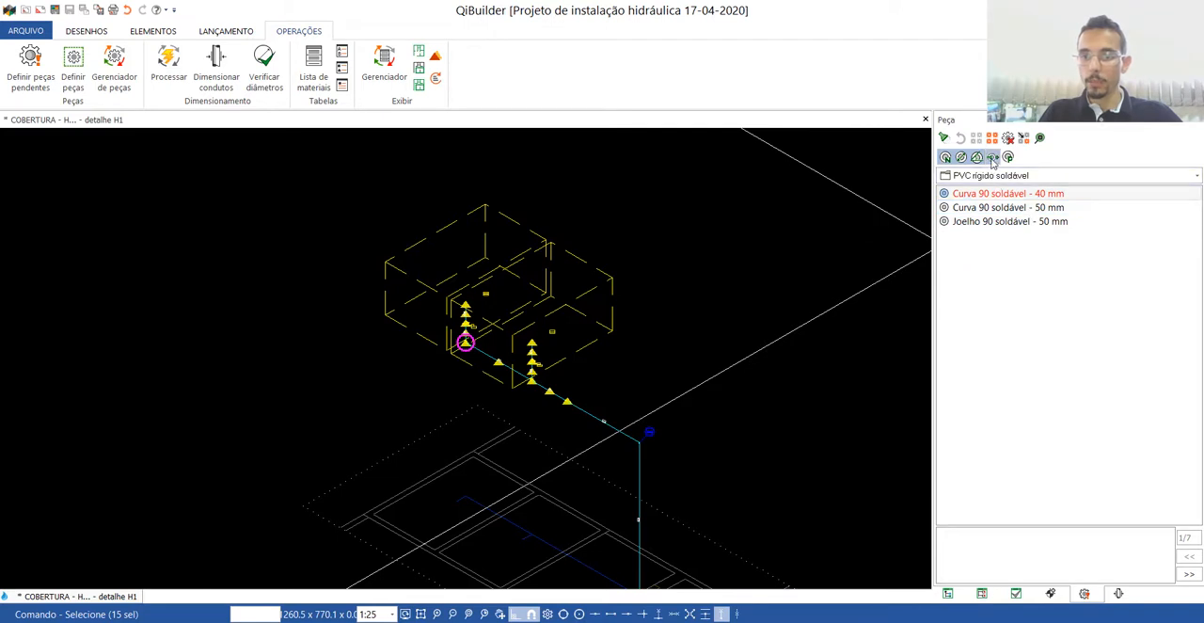
click(988, 209)
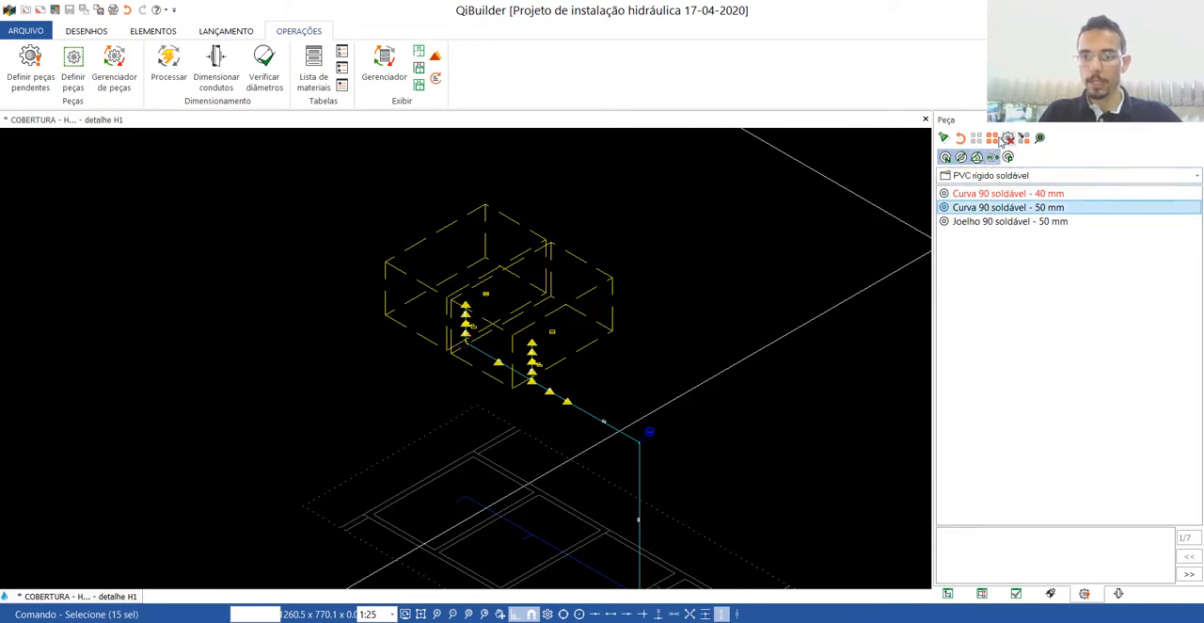
click(992, 139)
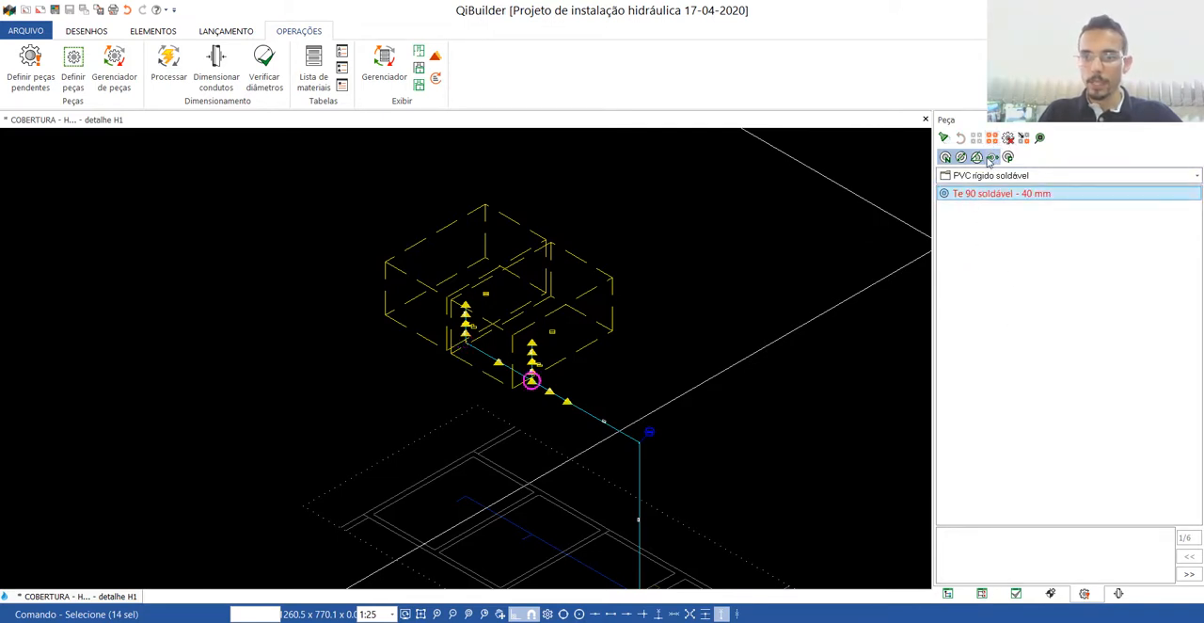
click(999, 206)
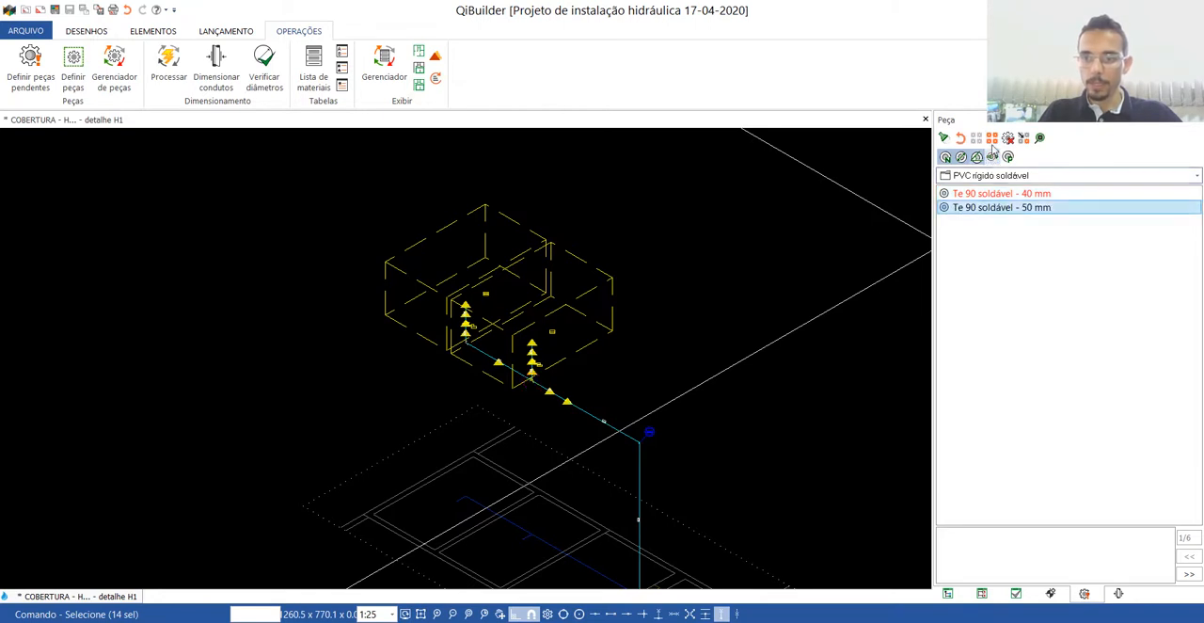
click(992, 138)
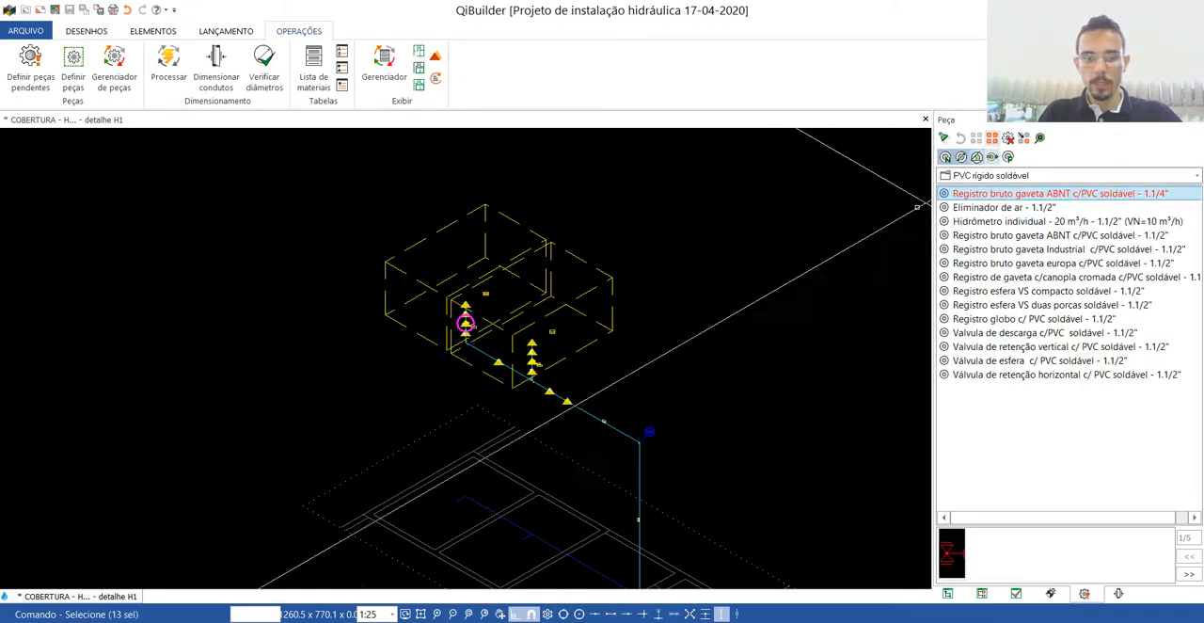
Assign Registro bruto gaveta ABNT c/PVC soldável - 1.1/2" to the gate valves under both reservoirs.
click(1060, 236)
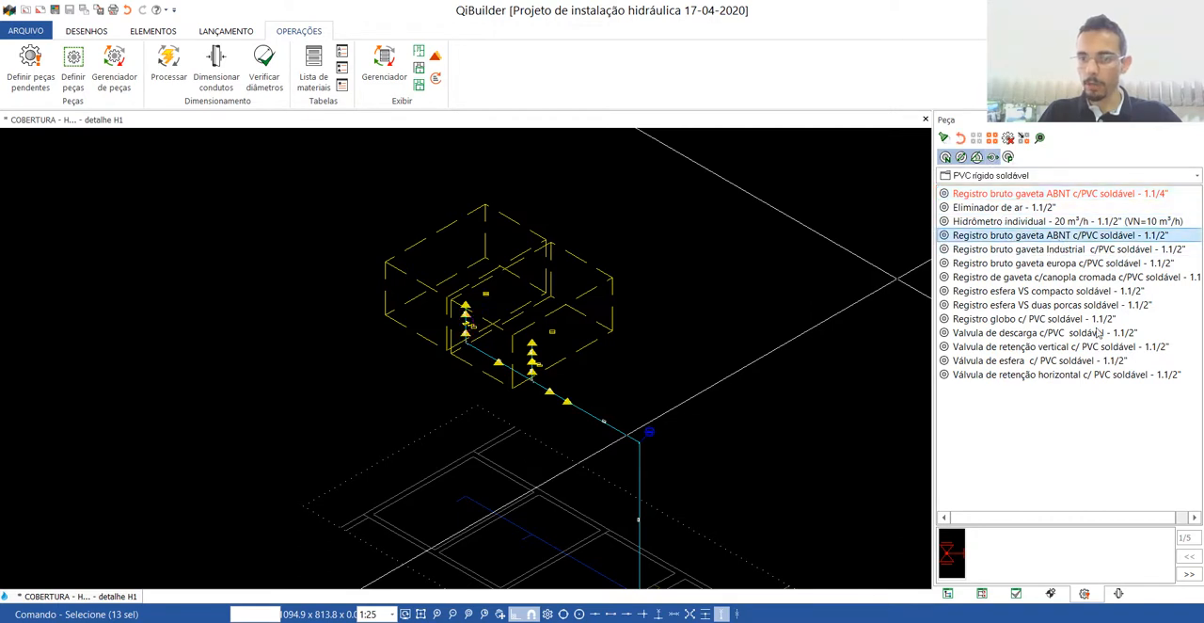
click(1188, 574)
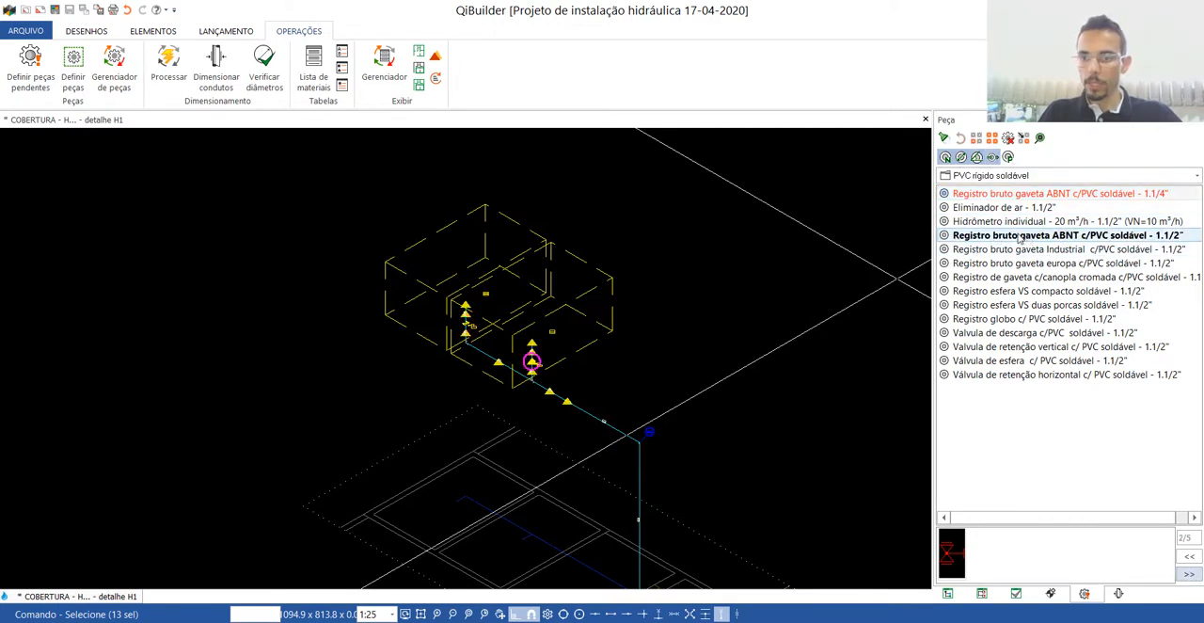
click(1188, 574)
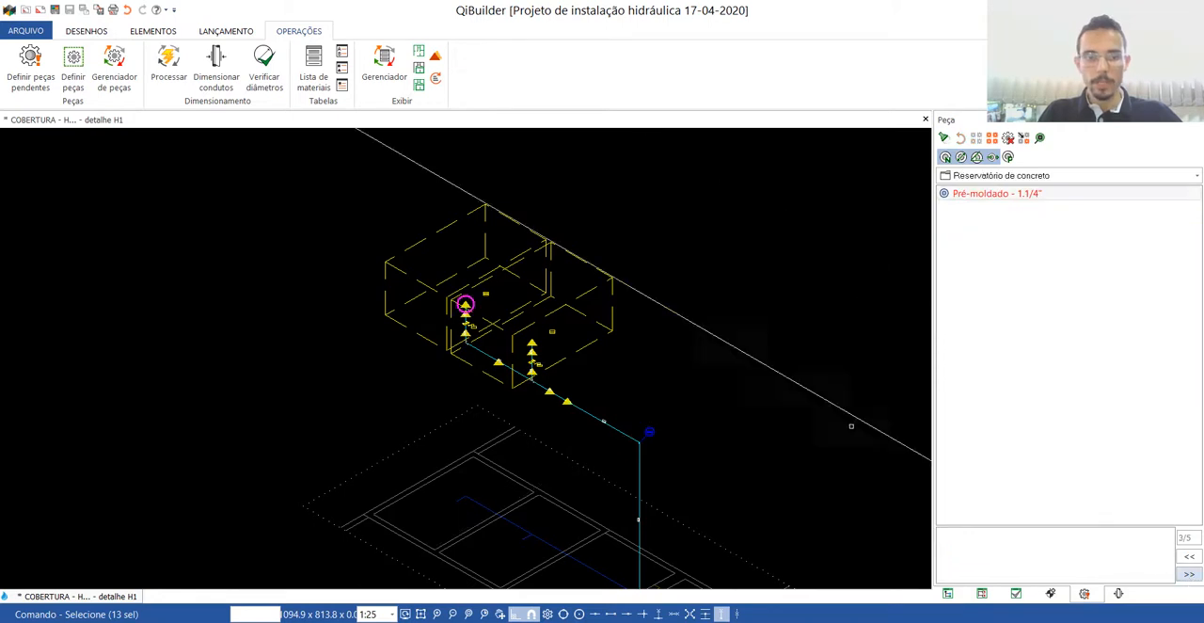
Assign Pré-moldado - 1.1/2" to both concrete reservoirs and Bucha de redução sold. curta - 50 mm - 40 mm to the new connection.
click(996, 158)
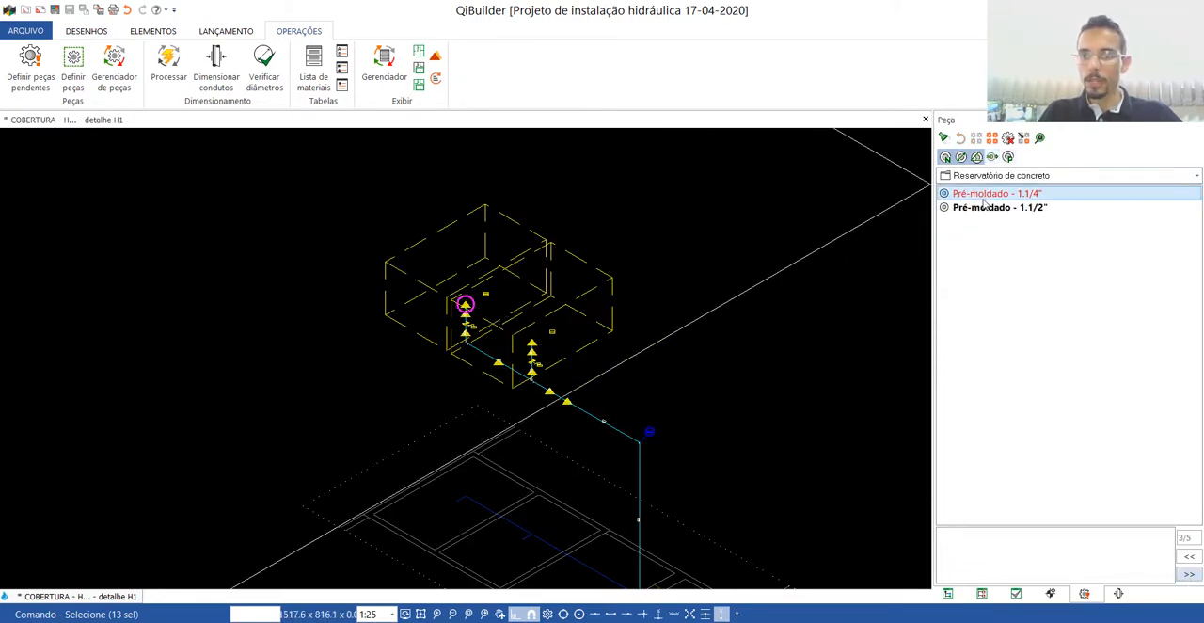
click(1188, 574)
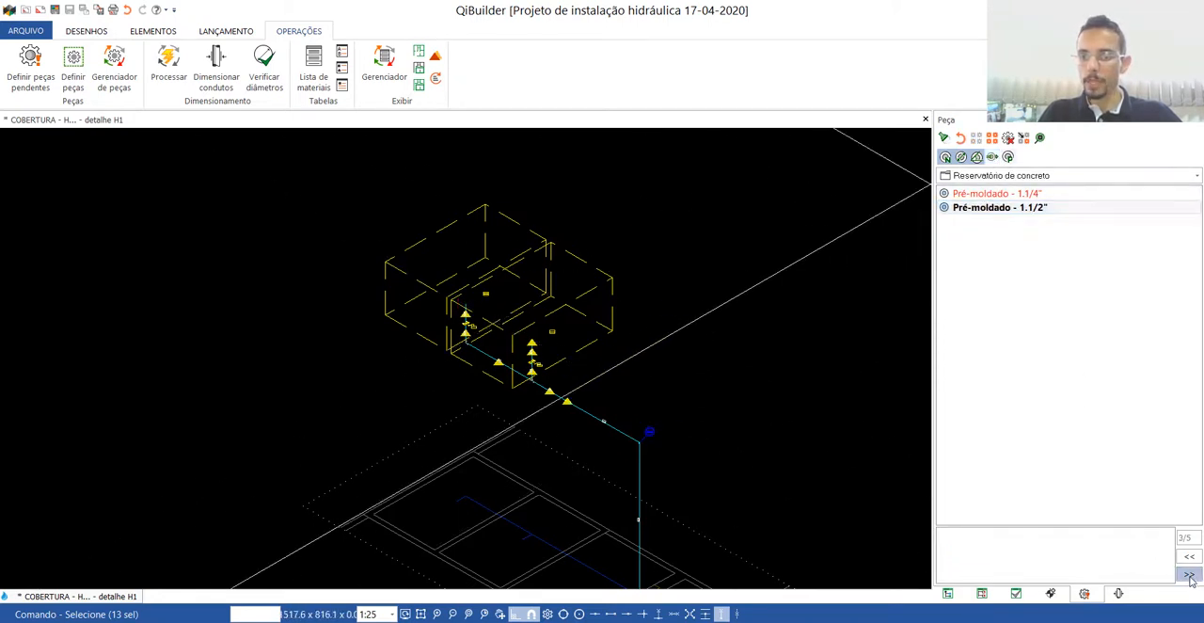
click(1008, 210)
click(1188, 574)
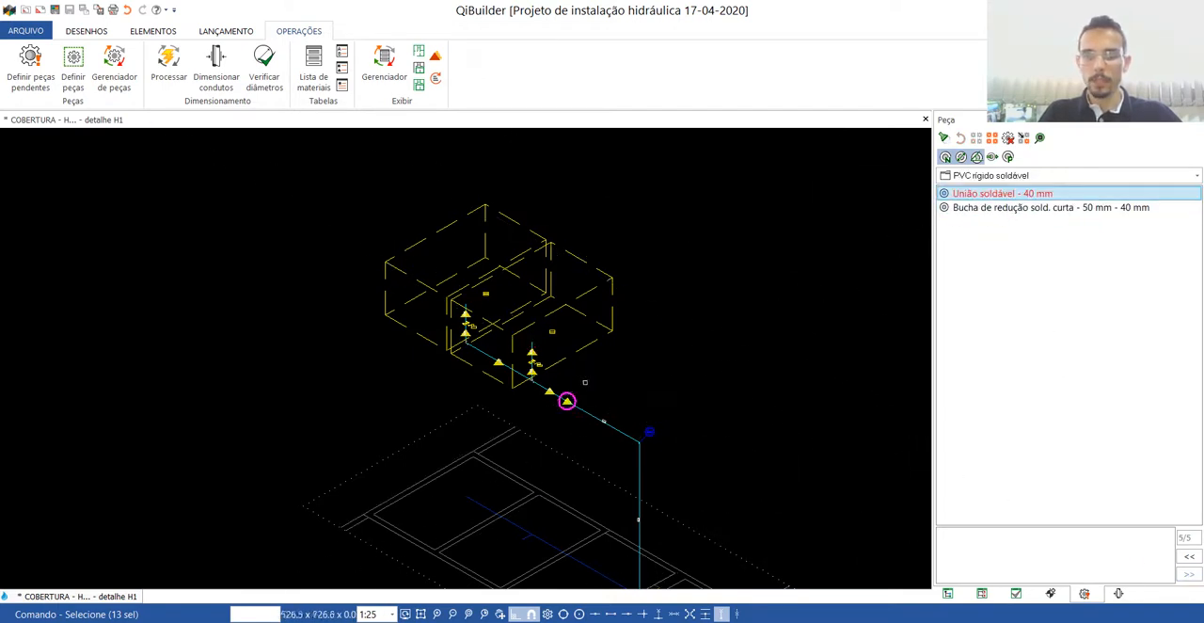
click(1016, 209)
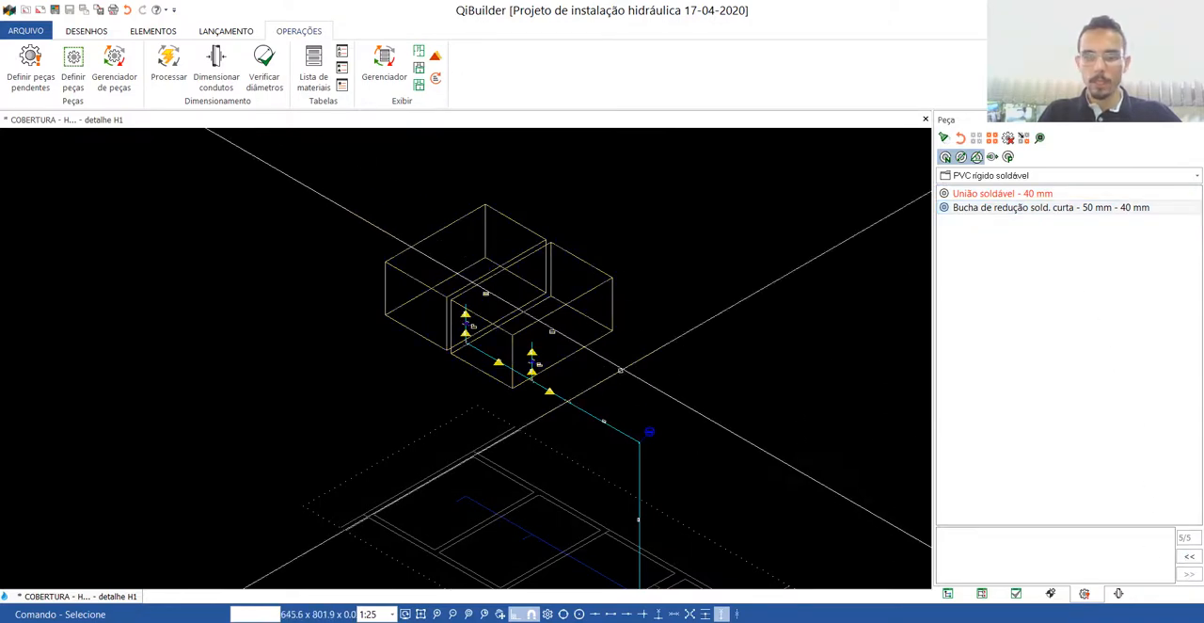
Check the remaining warnings on the rooftop piping, close the COBERTURA detail and plan, and open the TIPO 3 Hidráulico drawing.
scroll(500, 344, up, 5)
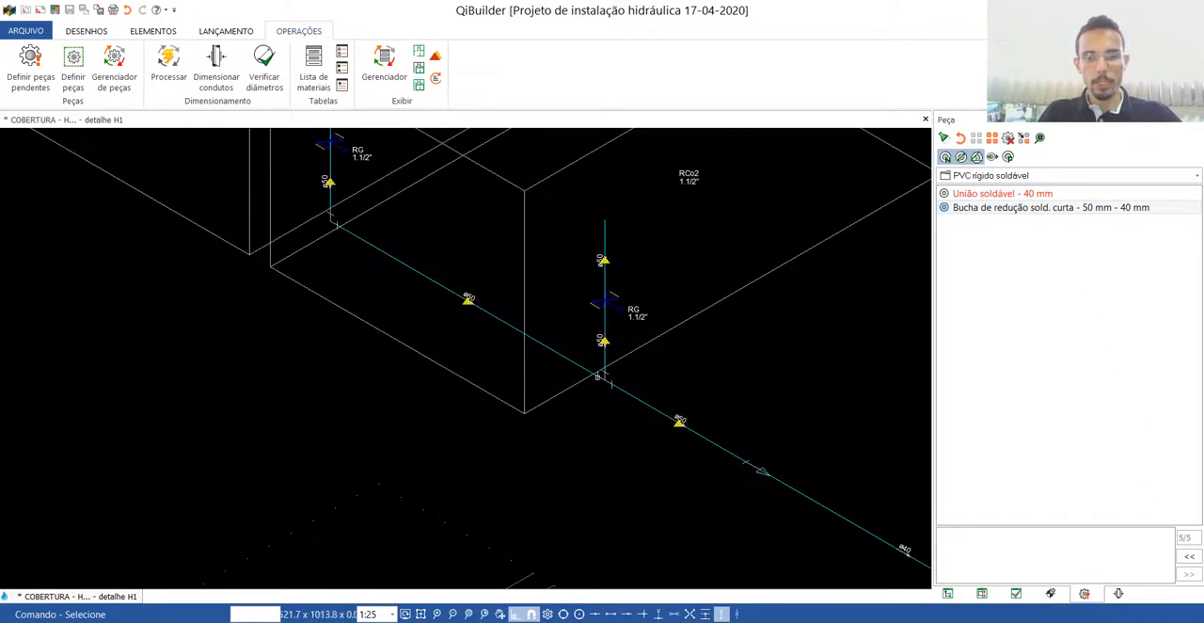
scroll(459, 375, down, 3)
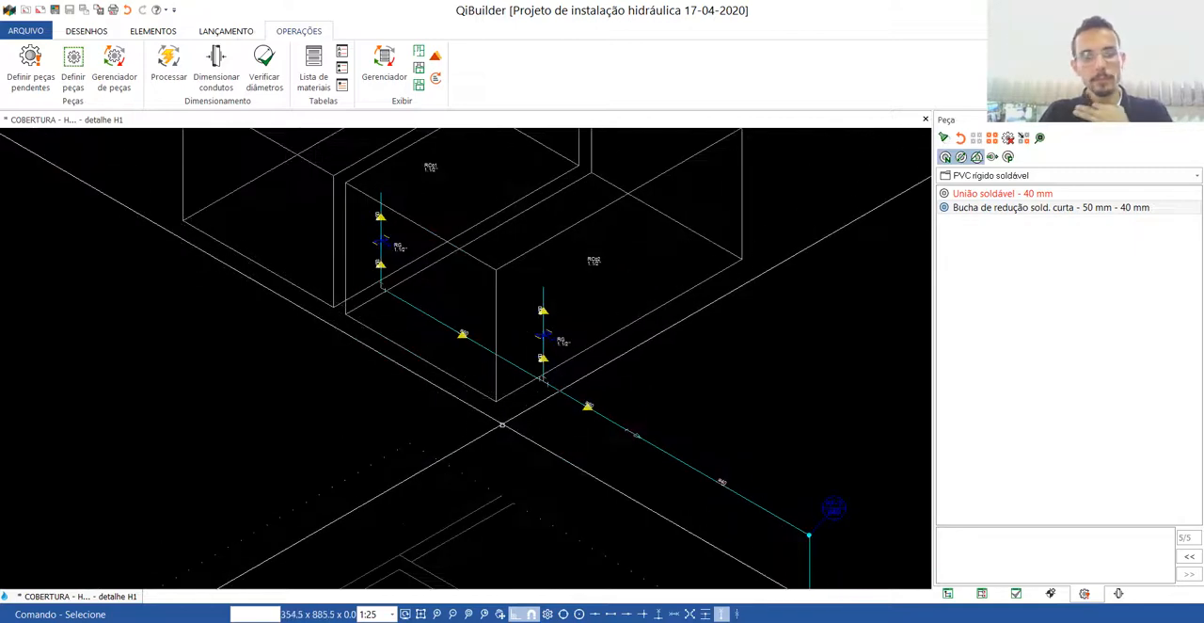
scroll(508, 349, up, 3)
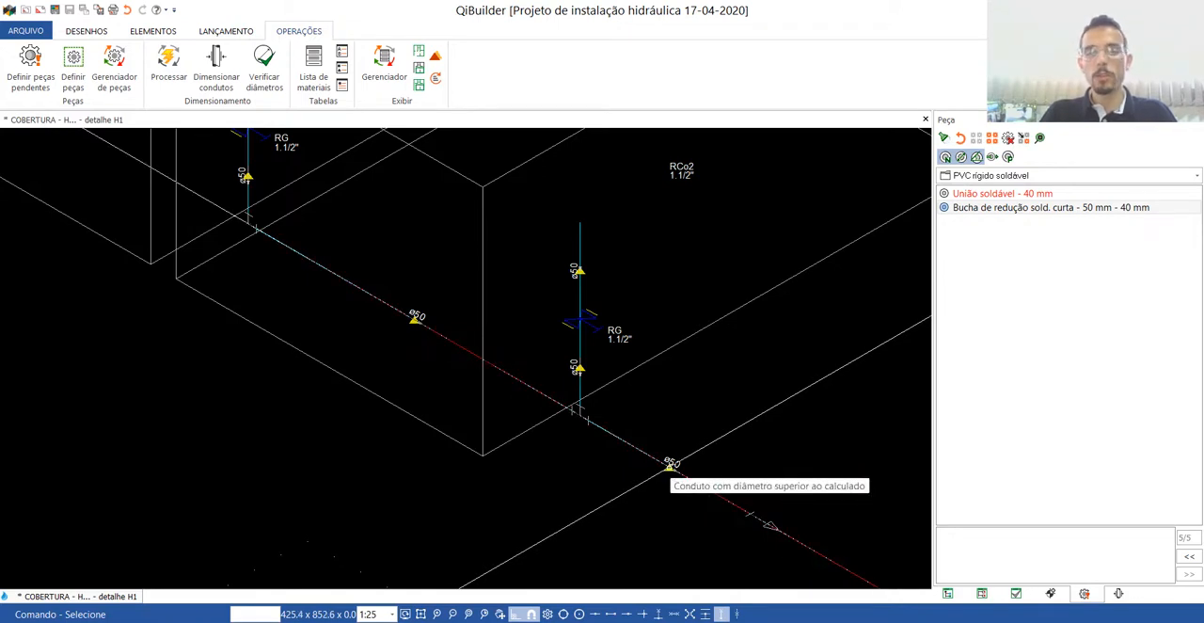
scroll(670, 464, down, 3)
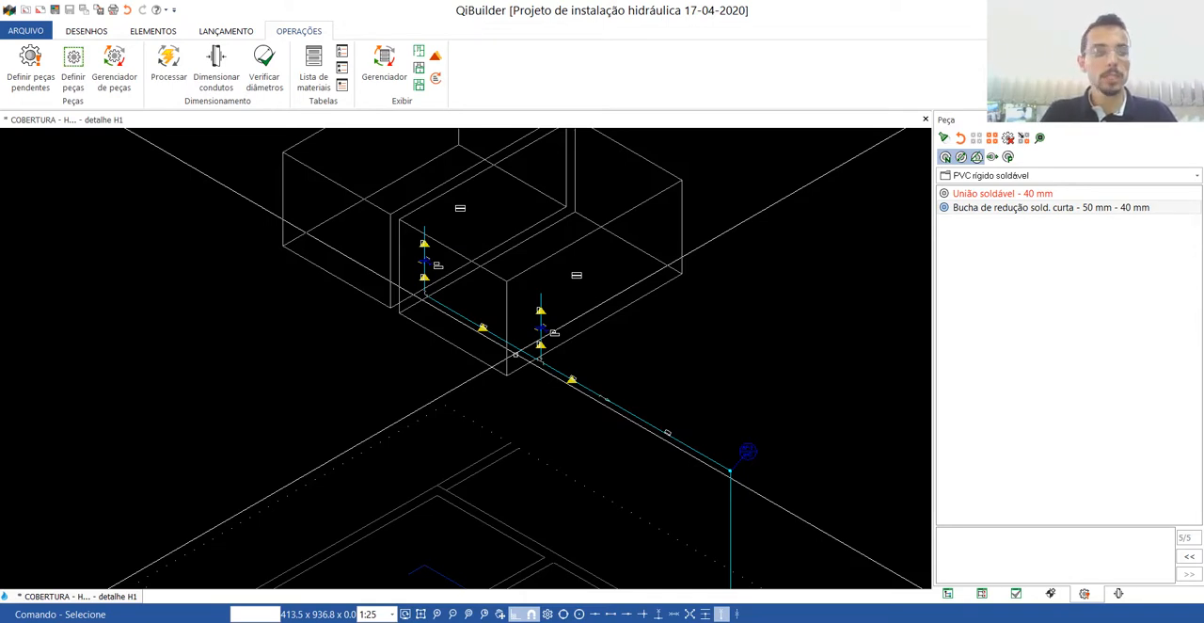
scroll(541, 414, down, 5)
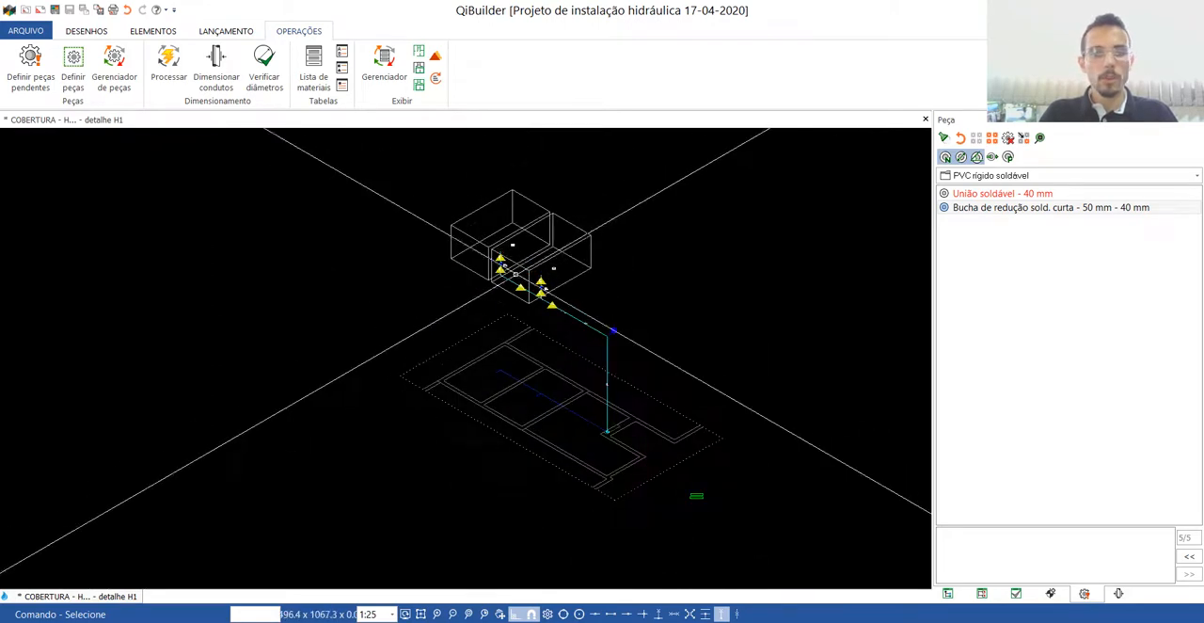
click(926, 120)
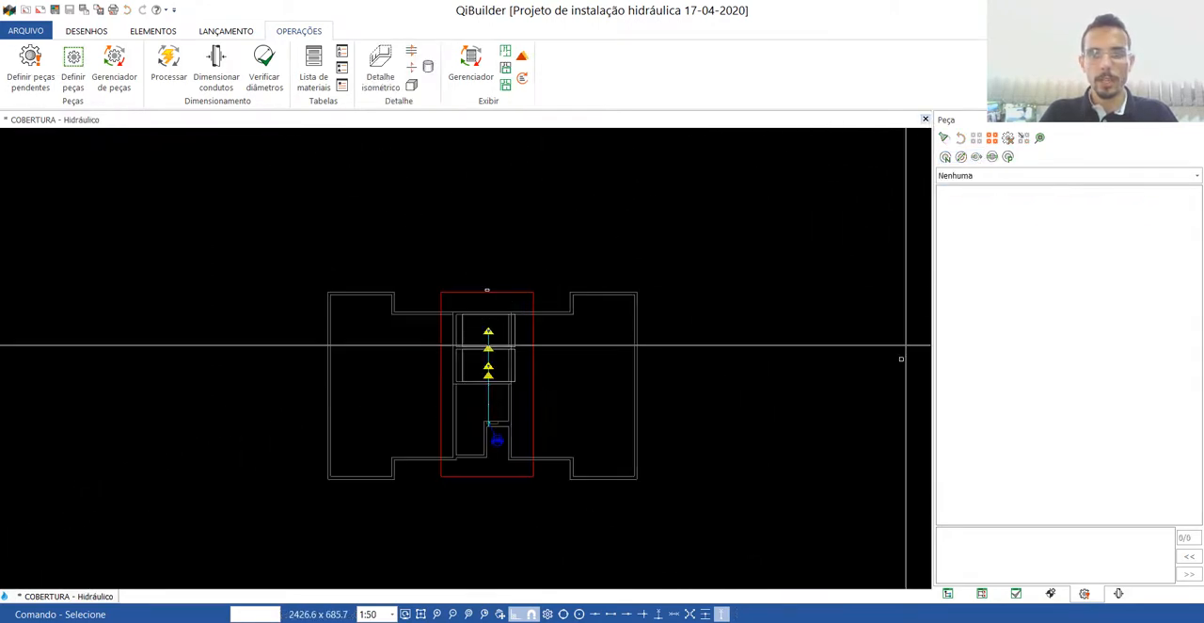
click(927, 120)
click(947, 593)
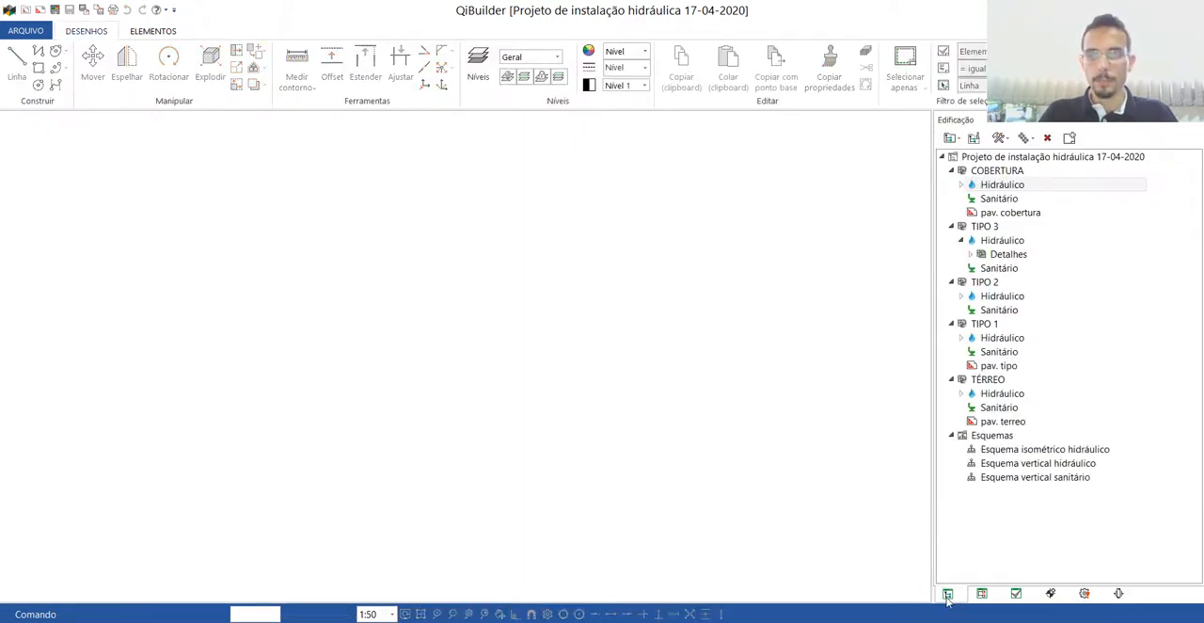
click(999, 242)
double_click(999, 241)
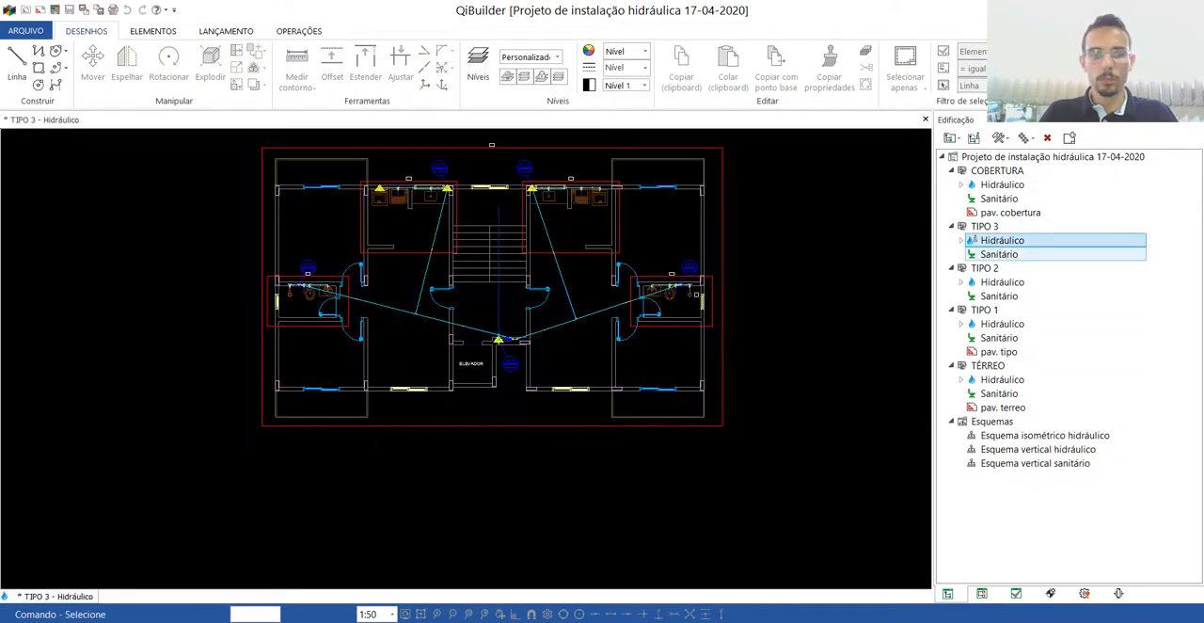
Process the whole hydraulic project (O projeto Hidráulico) from the TIPO 3 drawing and save the project.
click(298, 31)
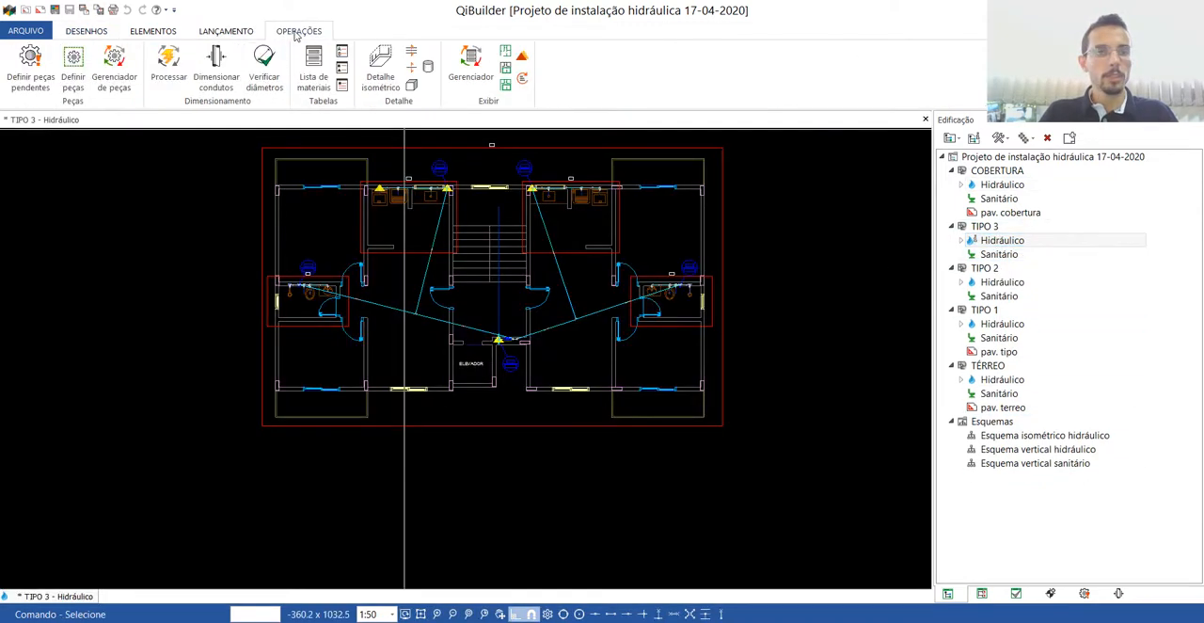
click(169, 66)
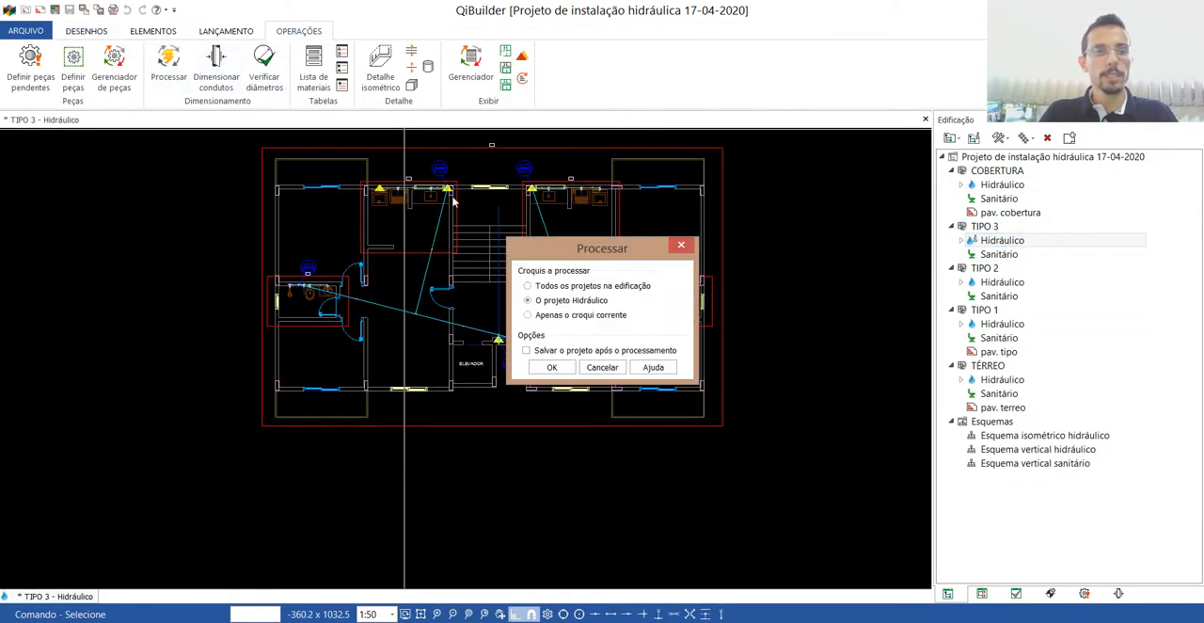
click(553, 366)
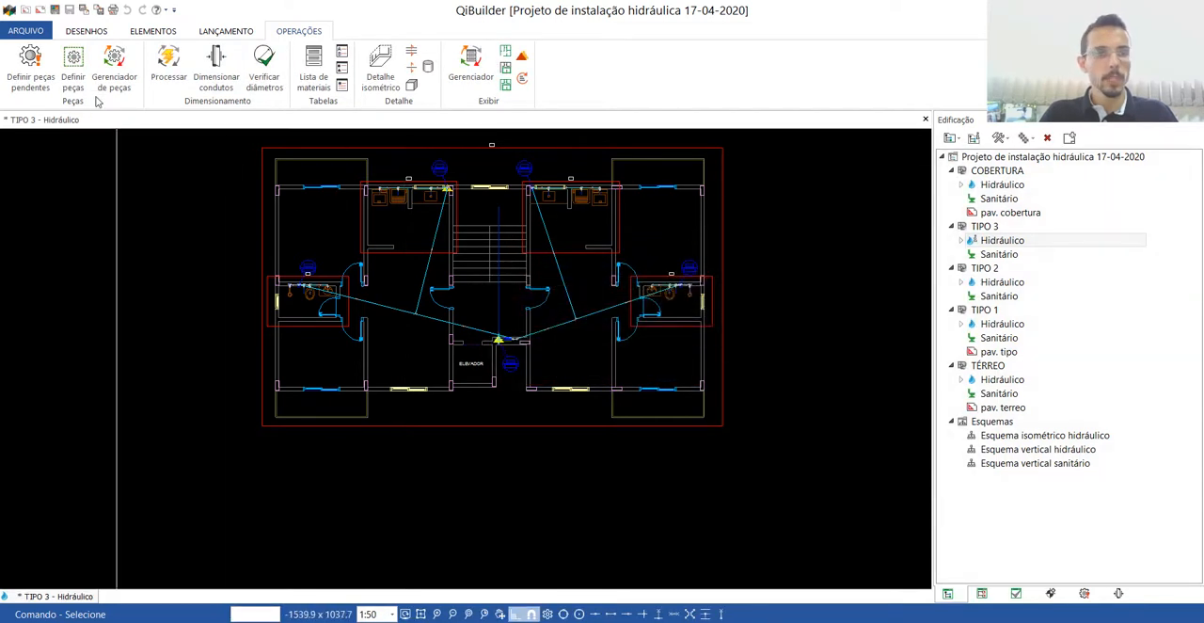
click(56, 10)
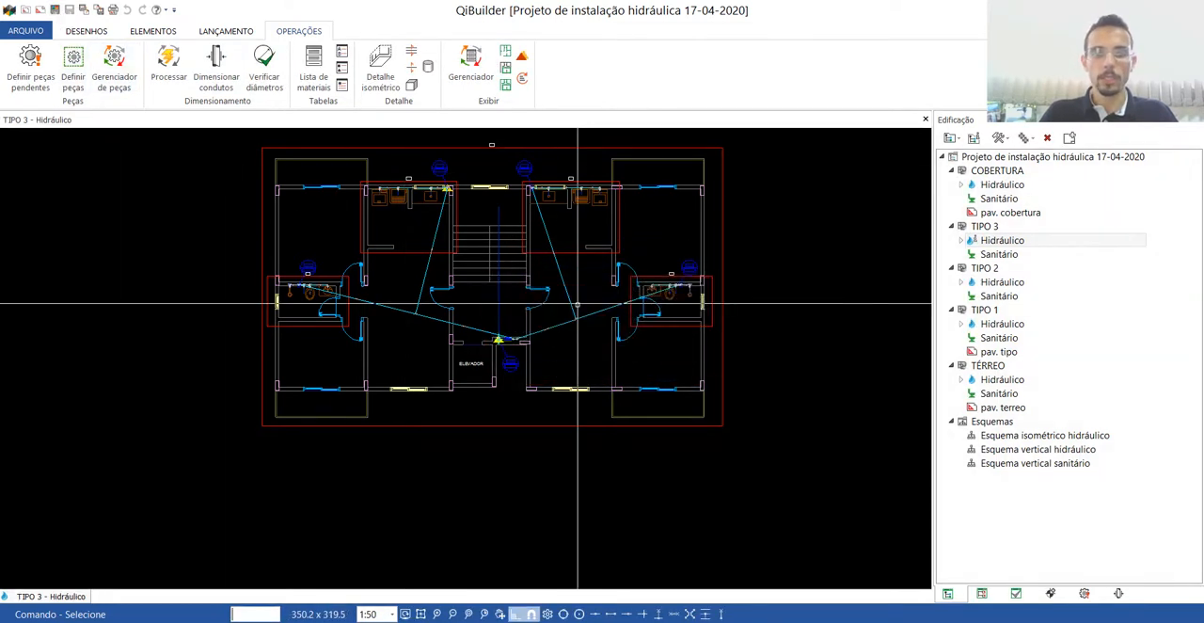
Open isometric detail H5 of the TIPO 3 plan, examine its piping and fittings, and close the detail and the plan.
double_click(382, 148)
scroll(421, 341, up, 6)
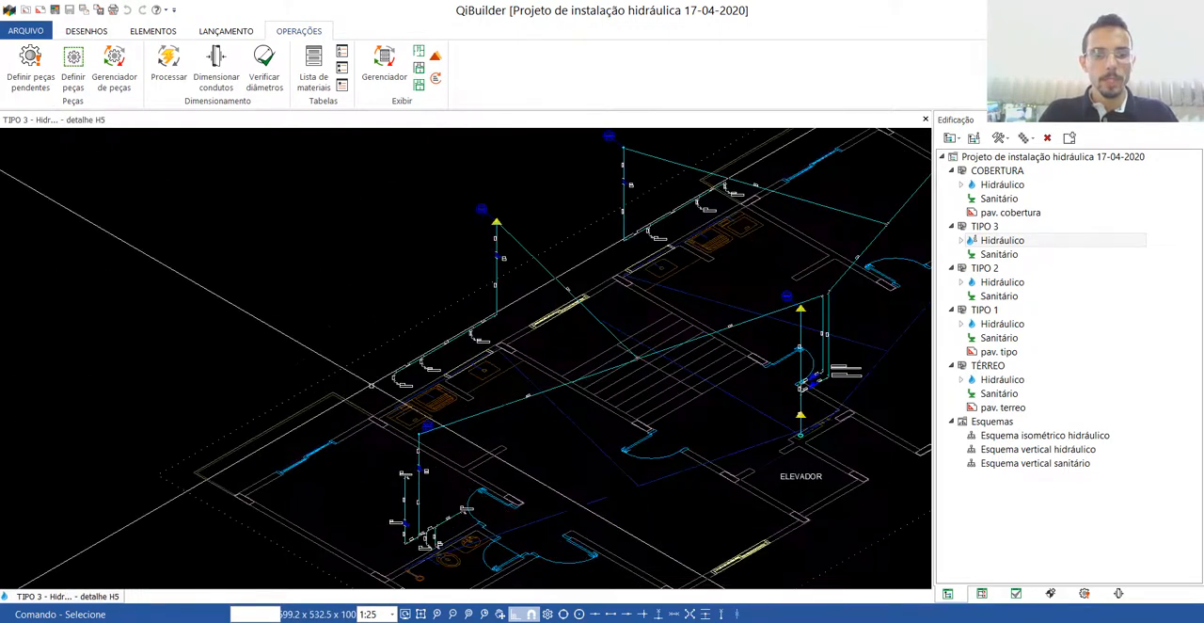
scroll(421, 340, up, 3)
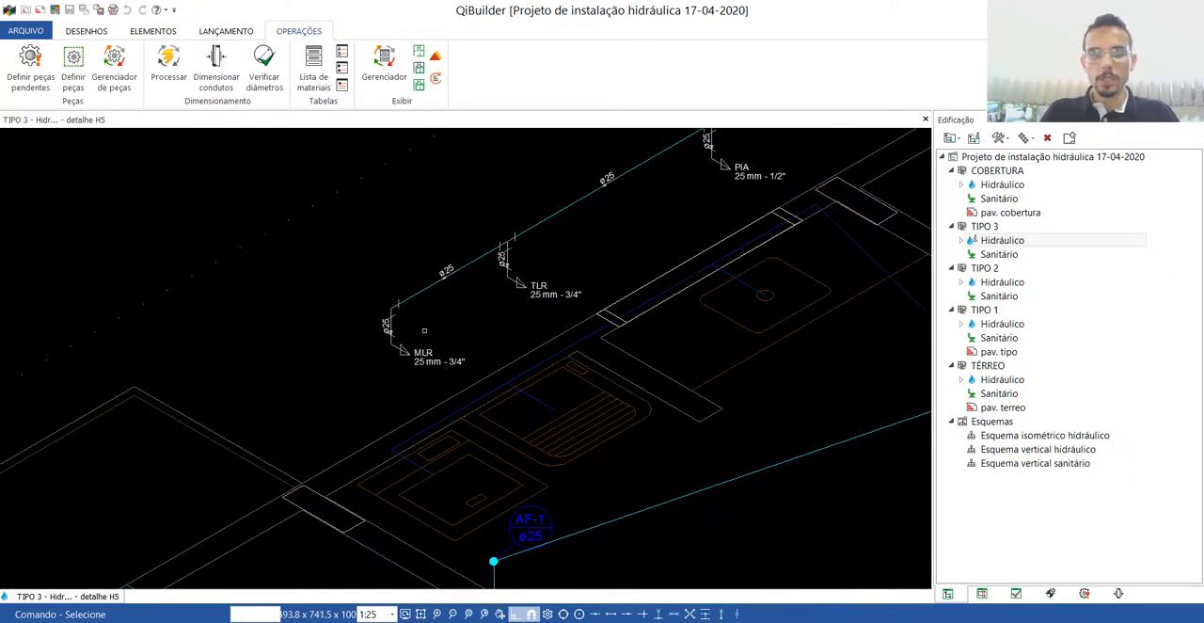
scroll(416, 357, down, 2)
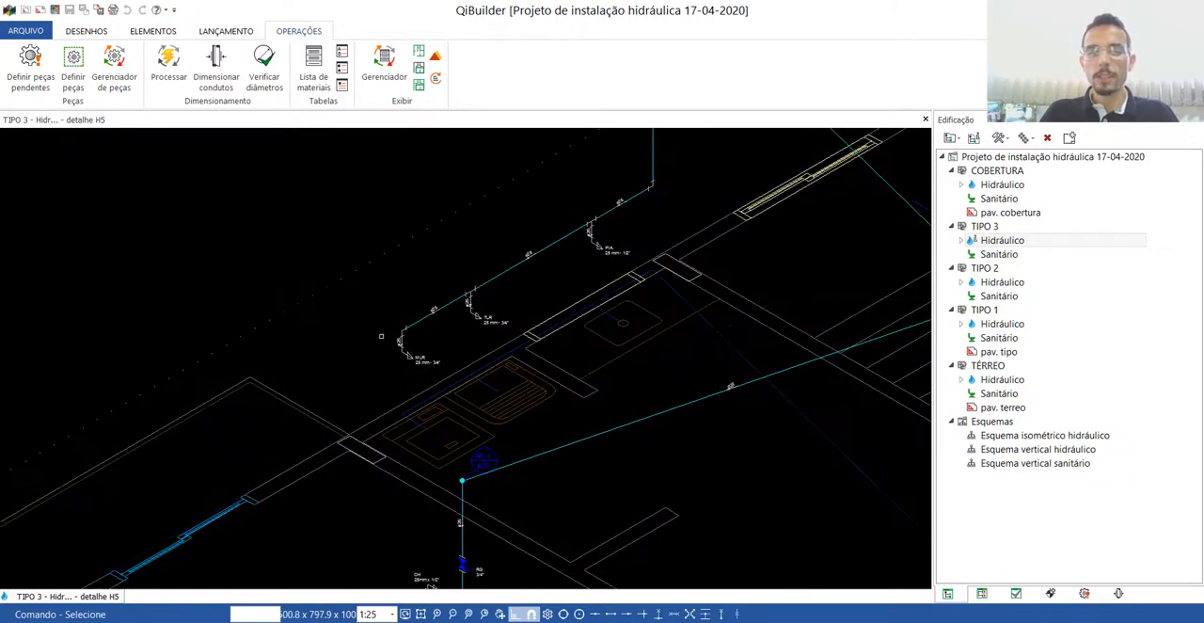
scroll(381, 336, down, 6)
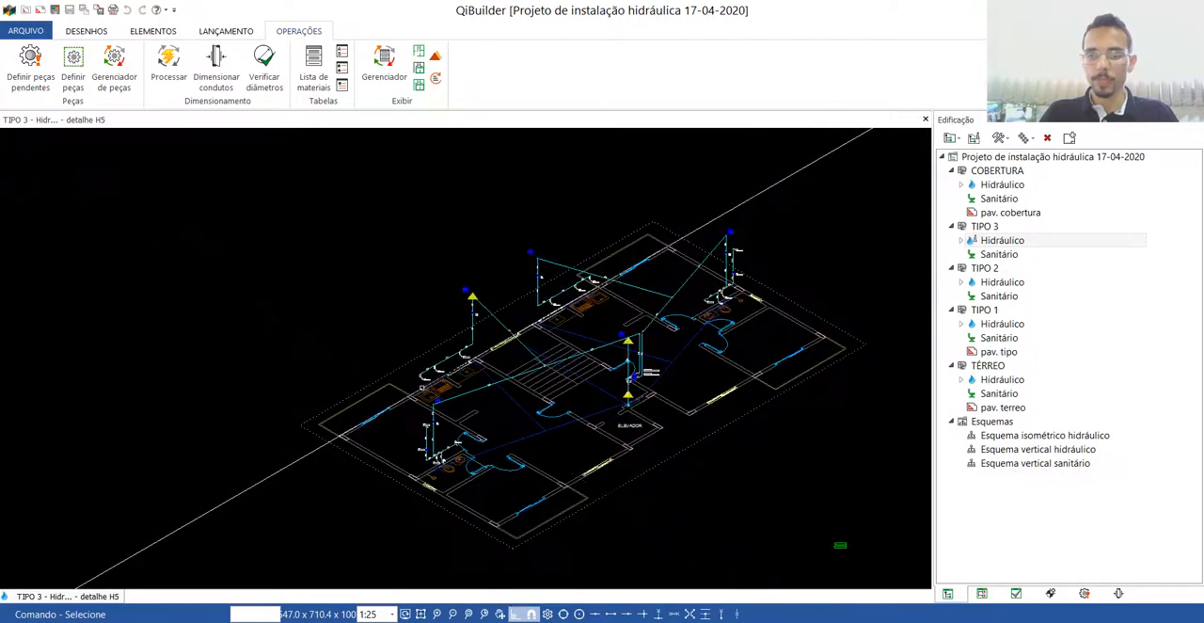
scroll(725, 435, up, 3)
scroll(672, 418, down, 2)
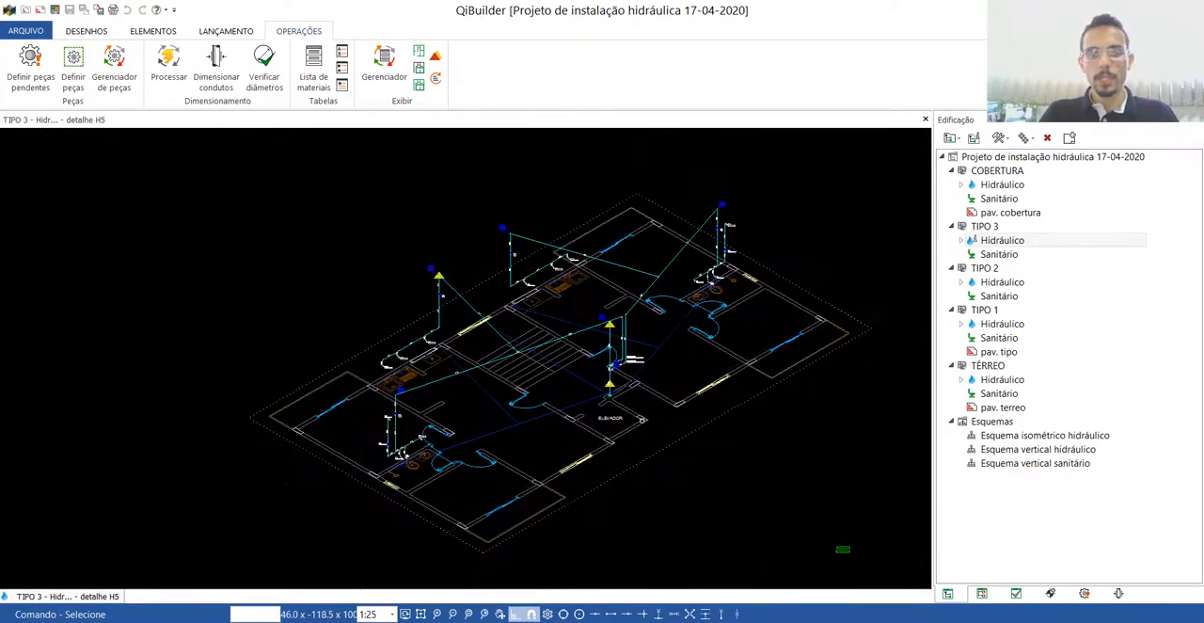
click(926, 120)
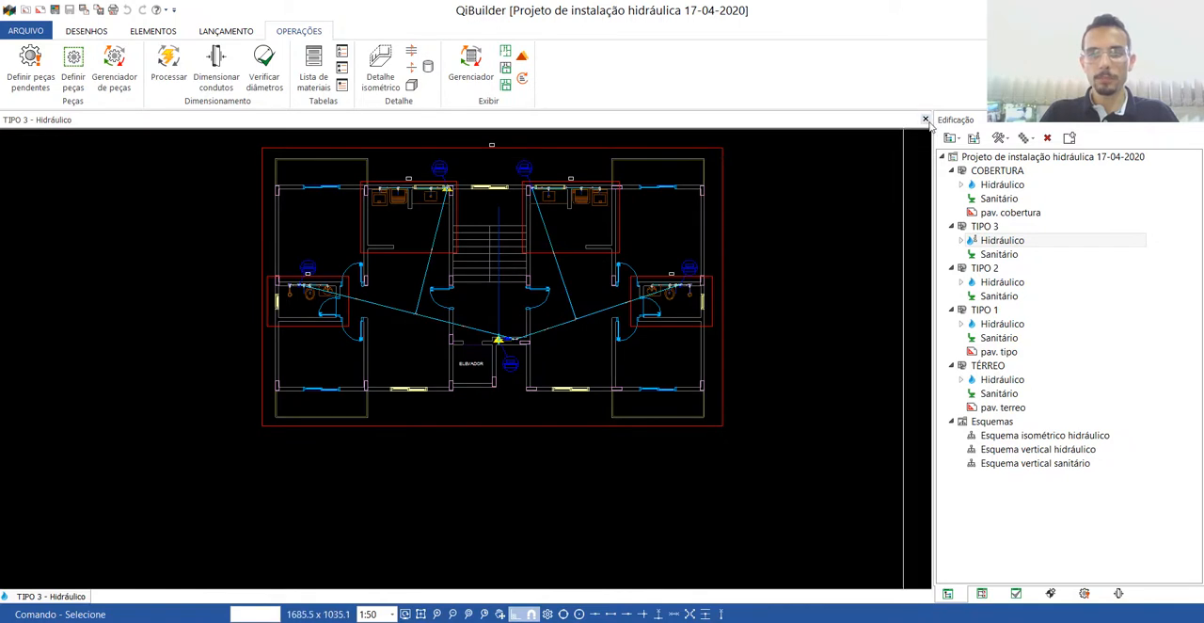
click(925, 119)
Open the TÉRREO Hidráulico drawing, inspect the piping and hydrometer in its isometric detail H1, and close the detail.
click(1003, 366)
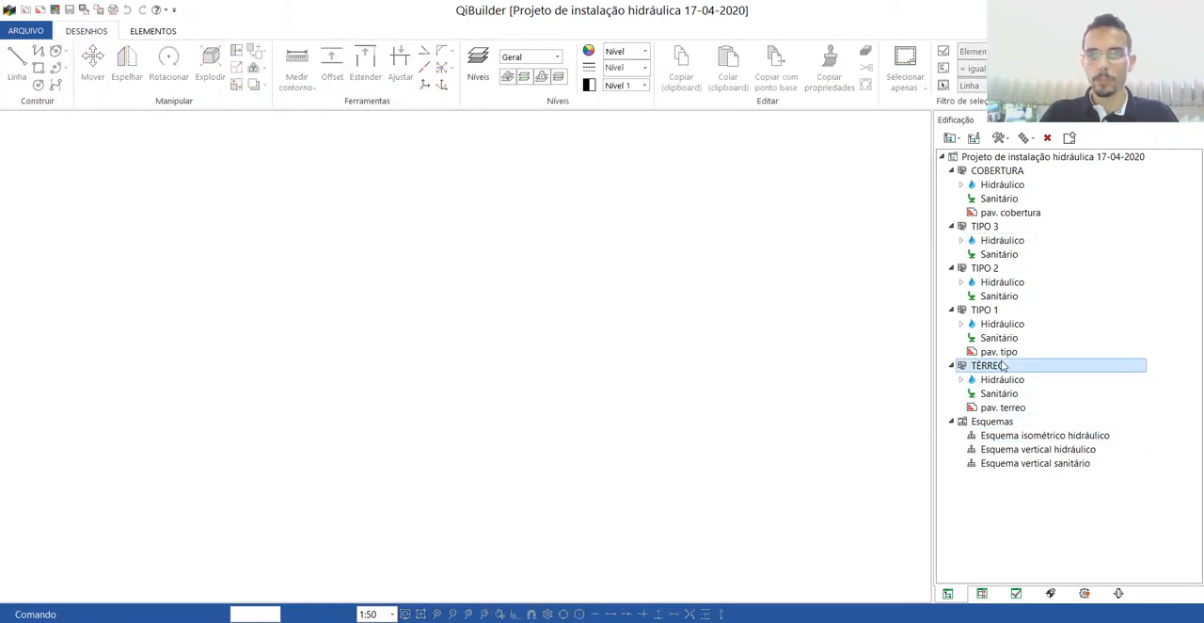
double_click(1002, 379)
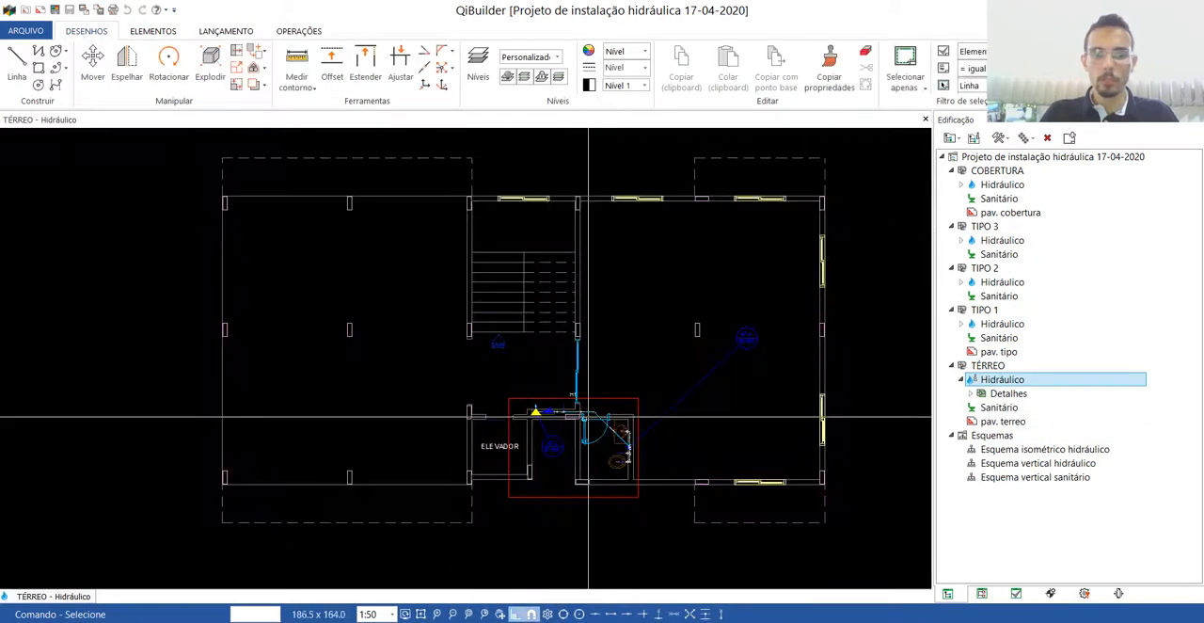
double_click(546, 398)
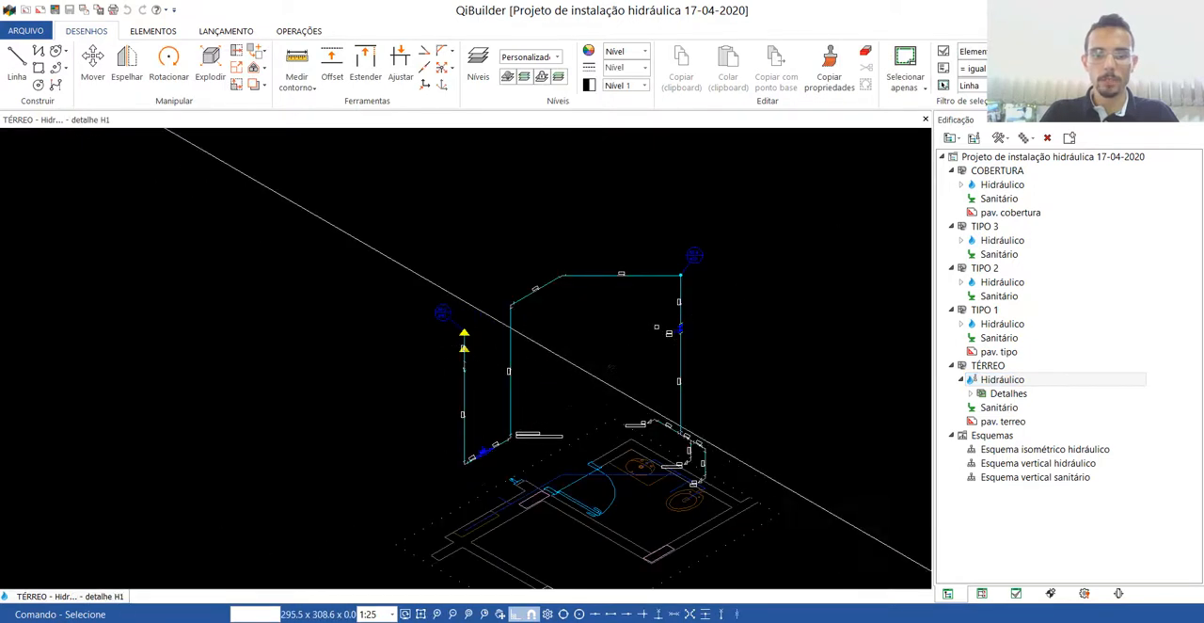
scroll(470, 353, up, 5)
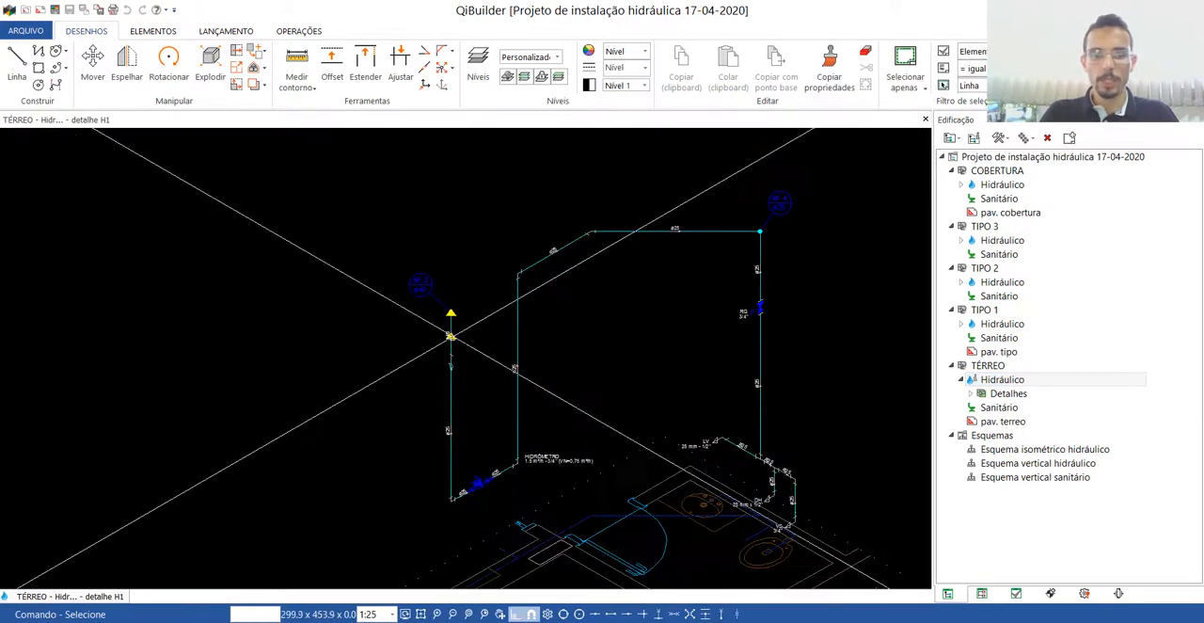
scroll(451, 336, down, 5)
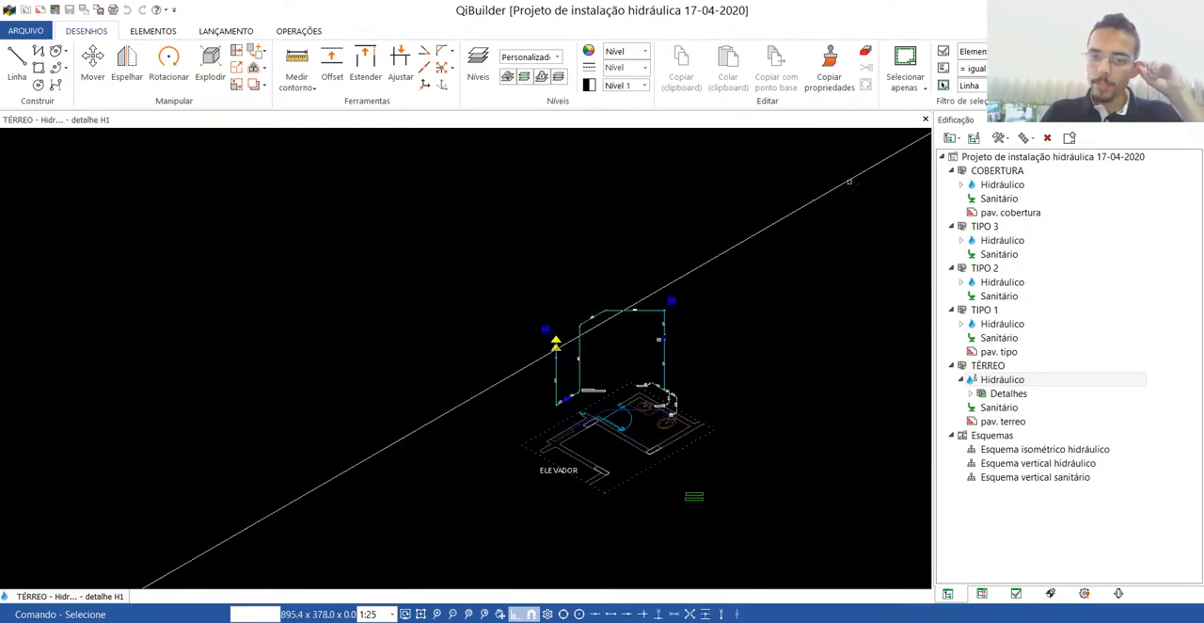
click(925, 119)
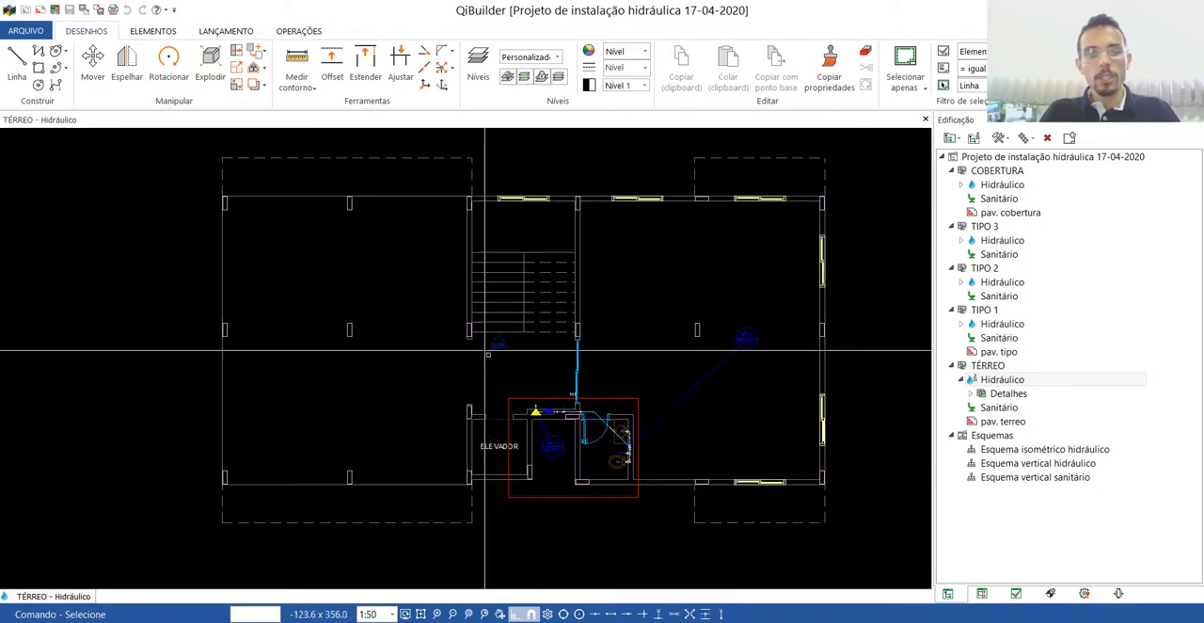
Move the AF-4 column label next to the bathroom in the TÉRREO plan and save the drawing.
click(666, 423)
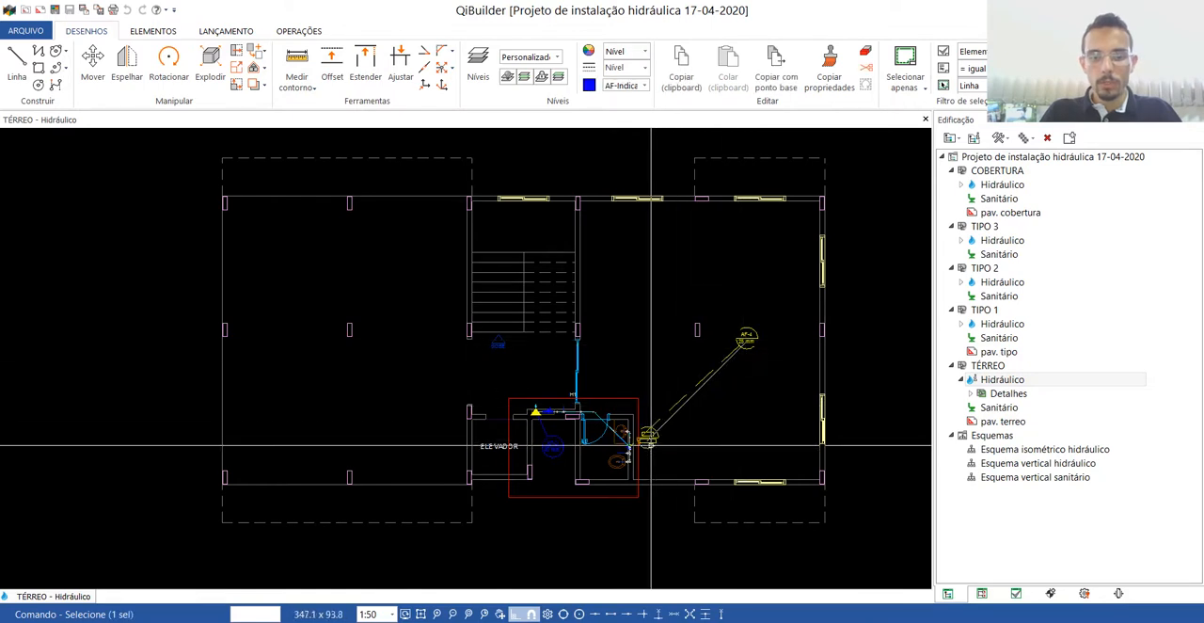
key(Delete)
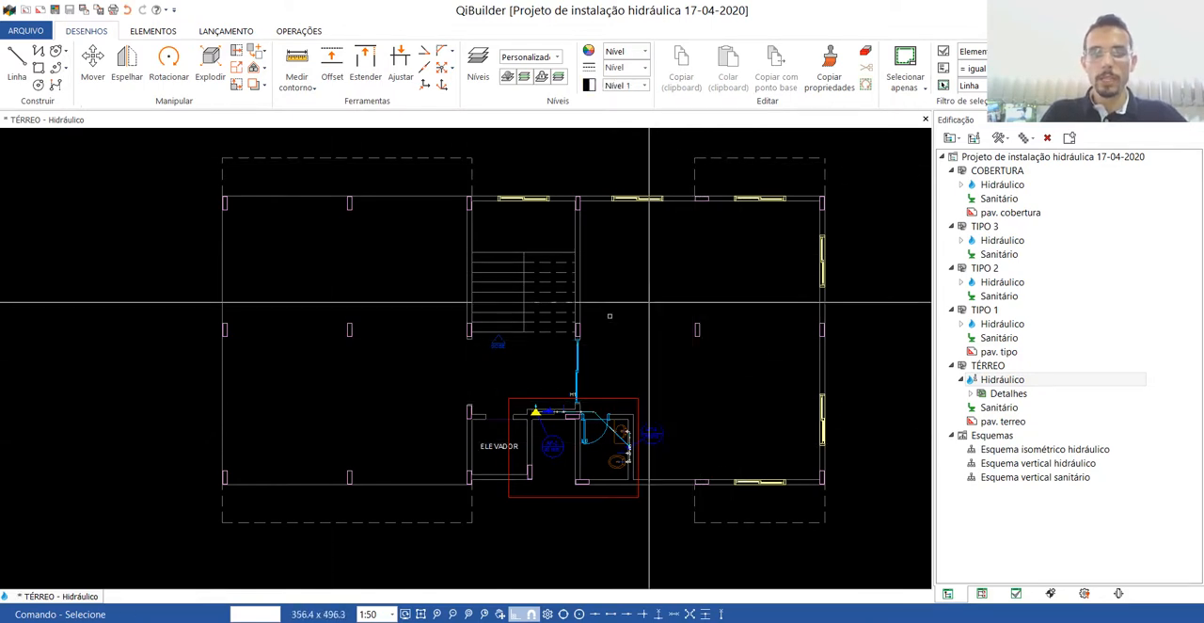
scroll(527, 386, down, 3)
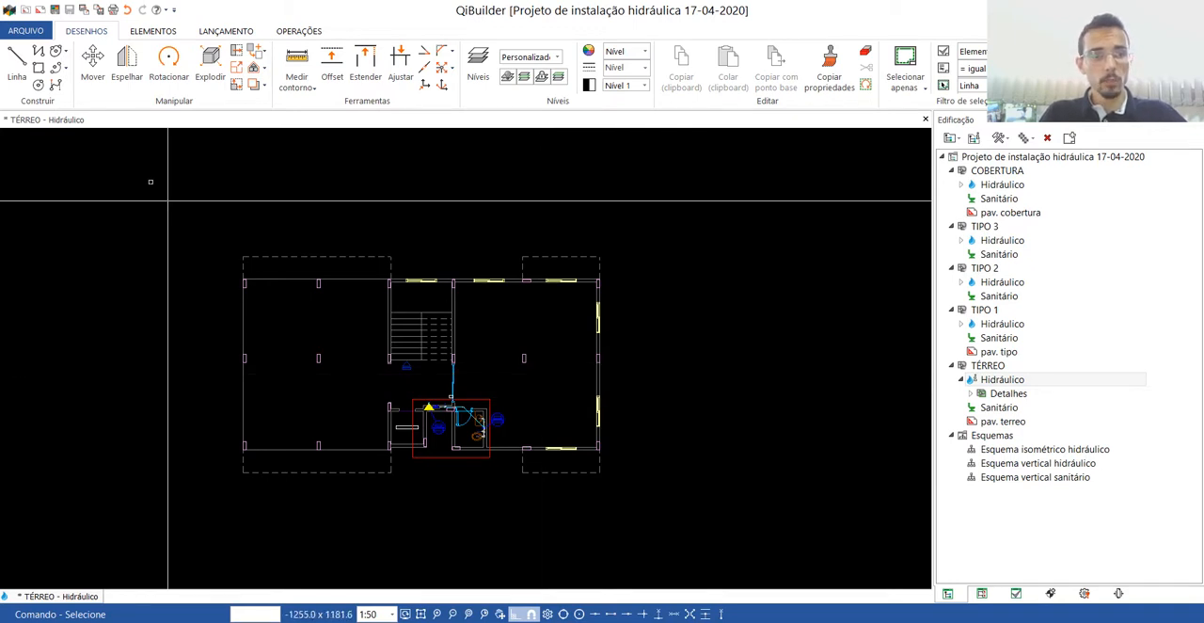
click(56, 9)
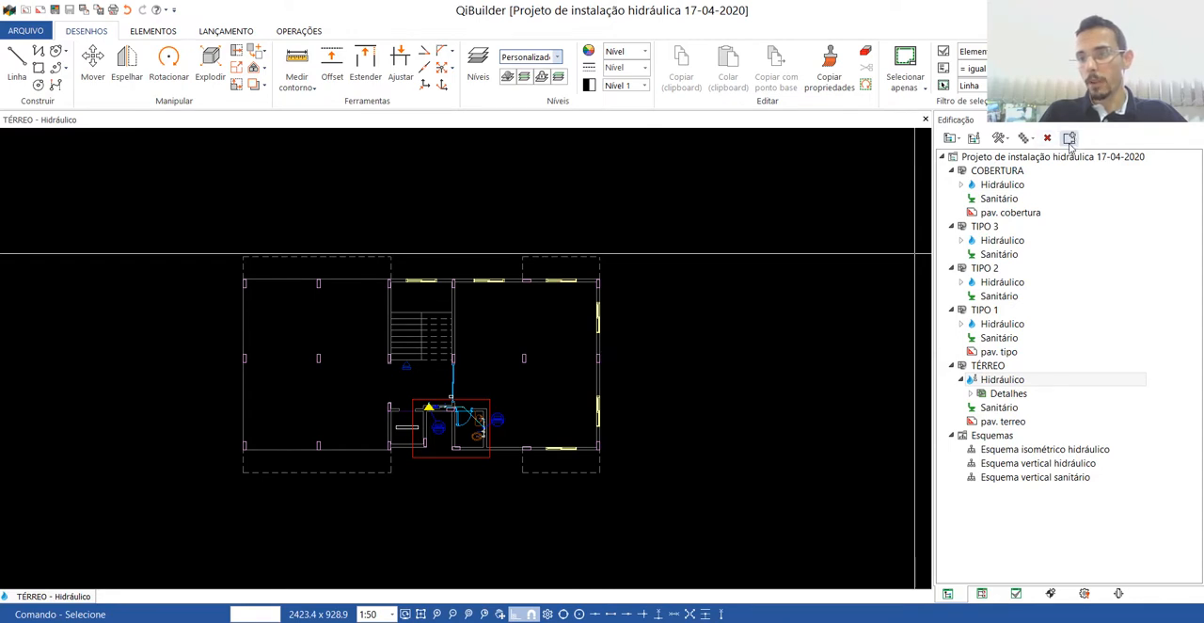
Start generating sheets (Gerar pranchas) and load the customised A0 Modelo 1 CAD file from the Modelos folder as the margin.
click(1068, 138)
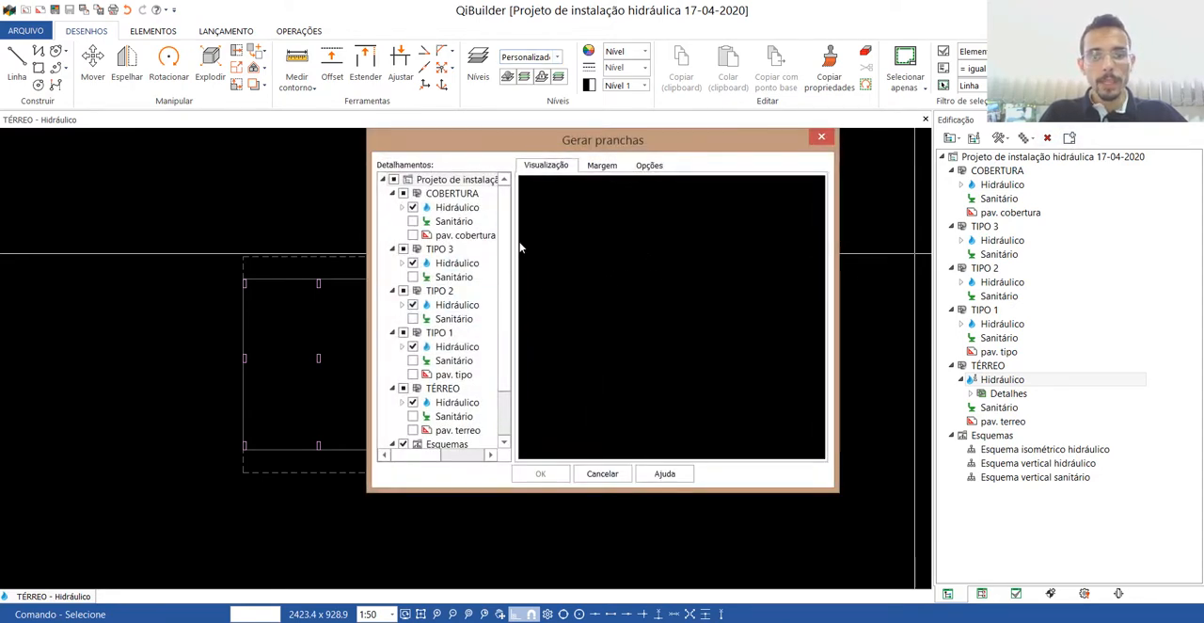
click(607, 169)
click(646, 167)
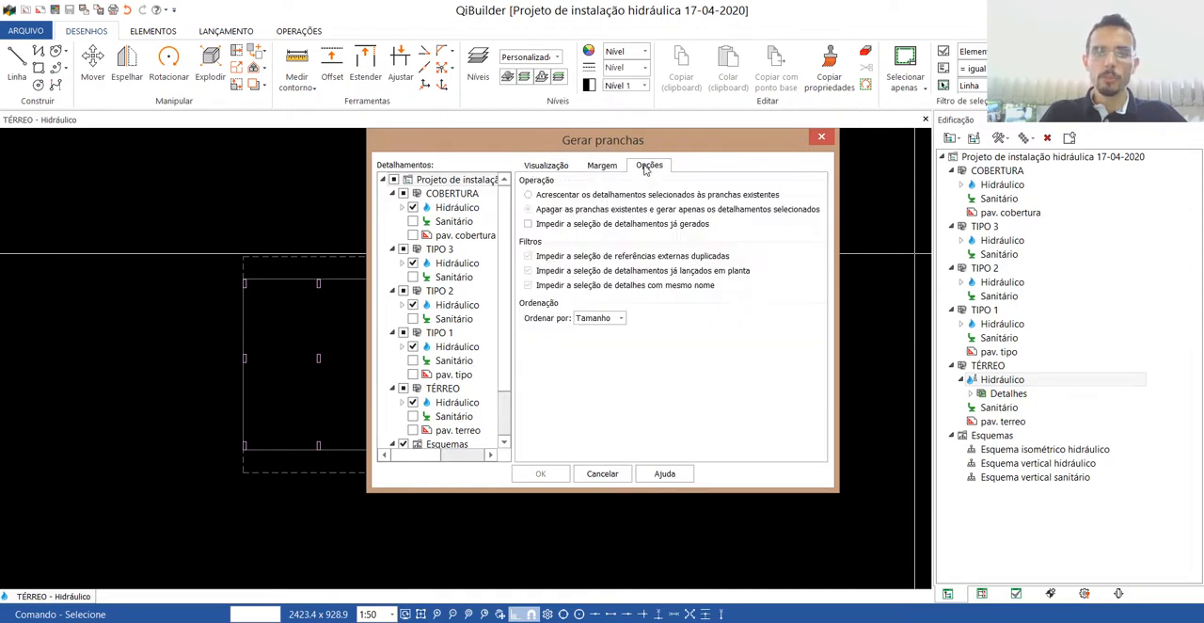
click(617, 168)
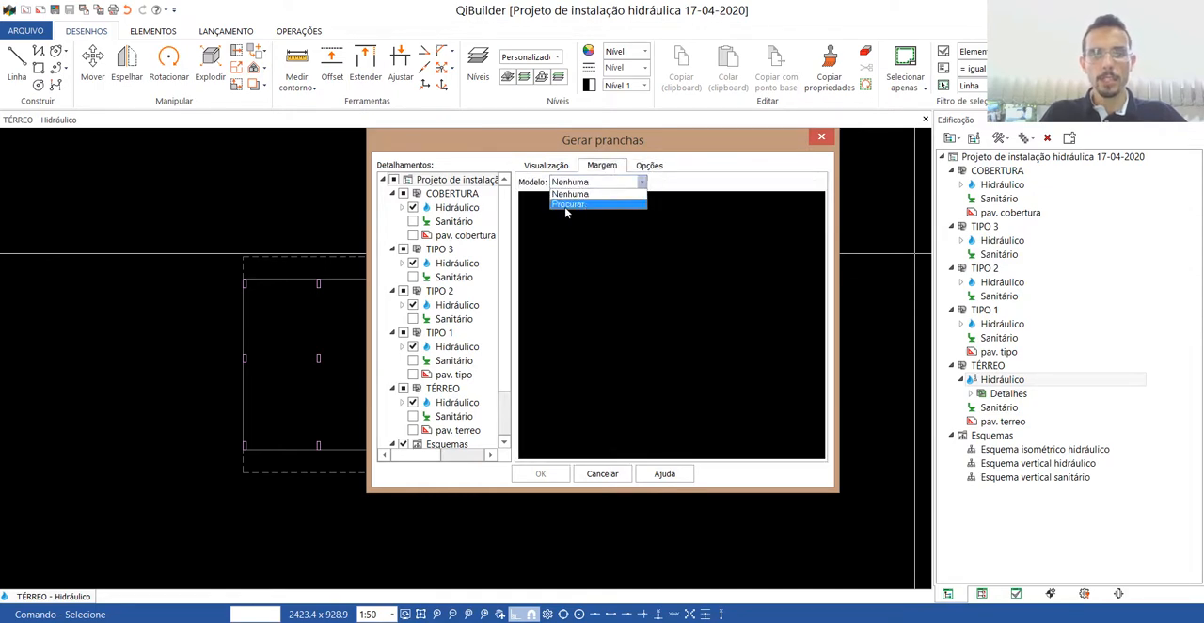
click(565, 205)
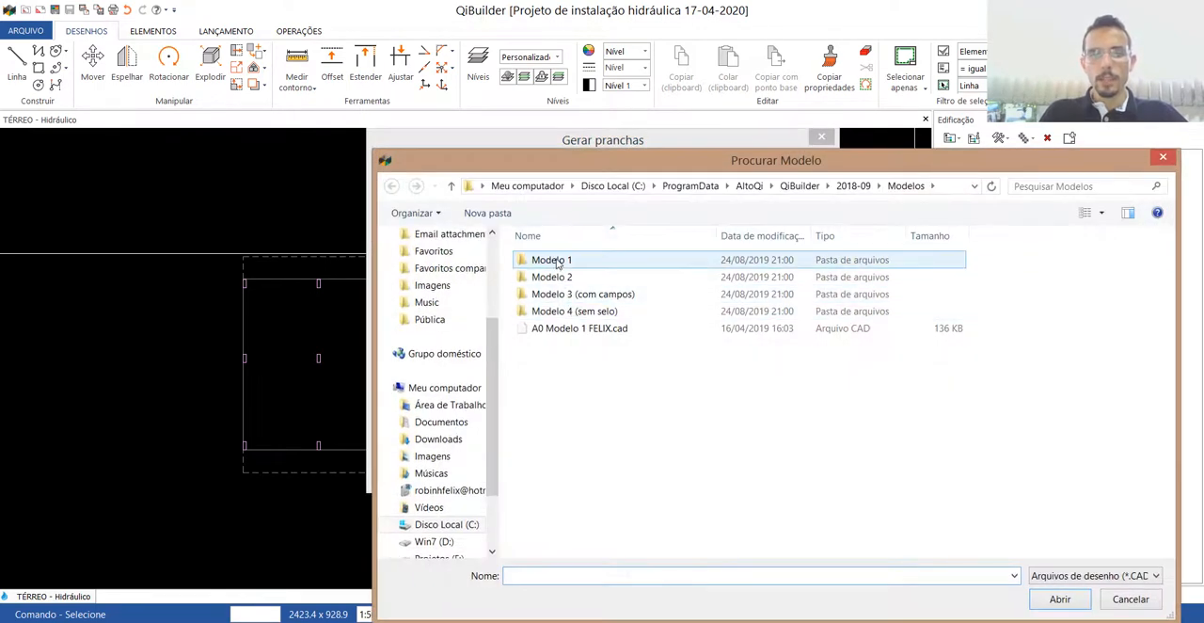
click(557, 263)
double_click(557, 263)
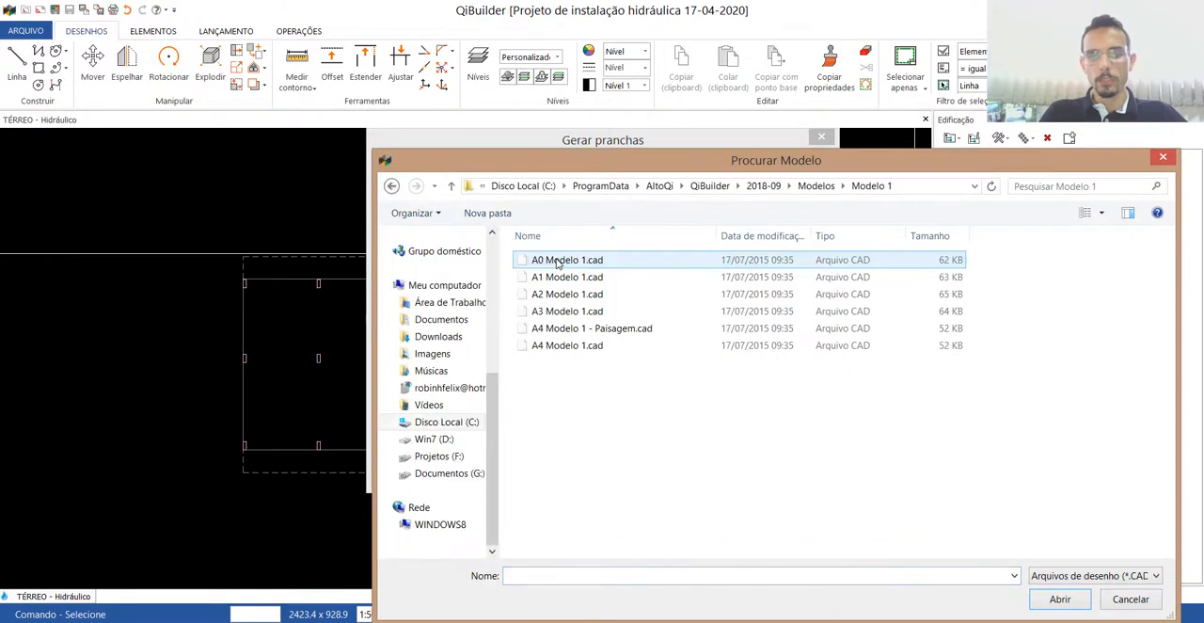
click(391, 186)
click(579, 328)
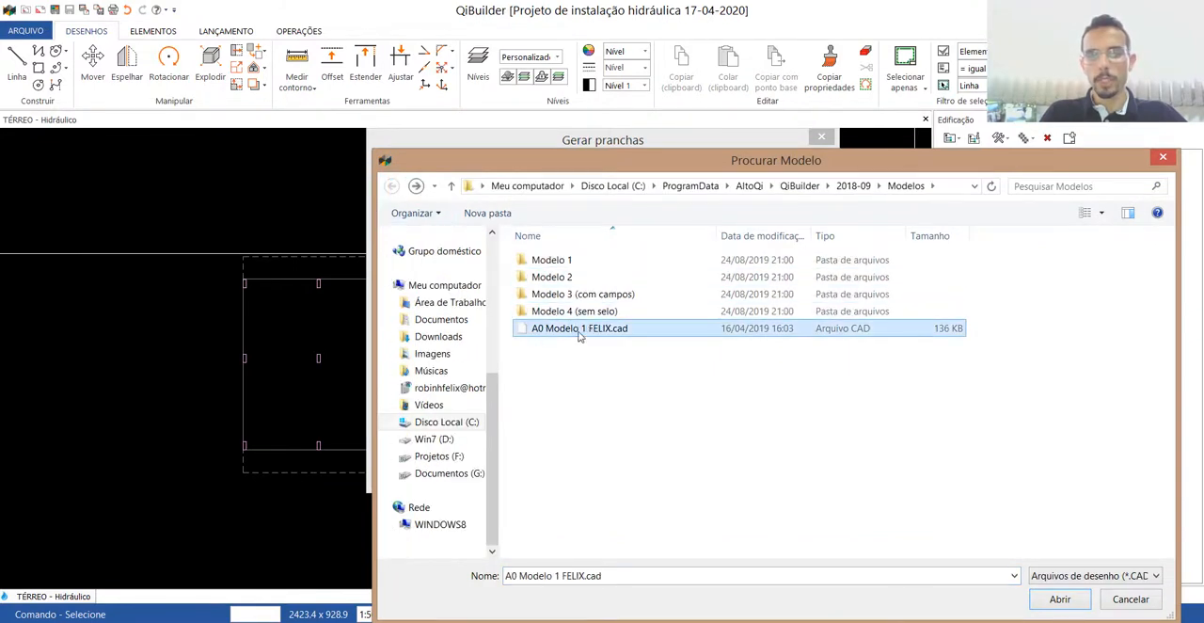
click(1065, 599)
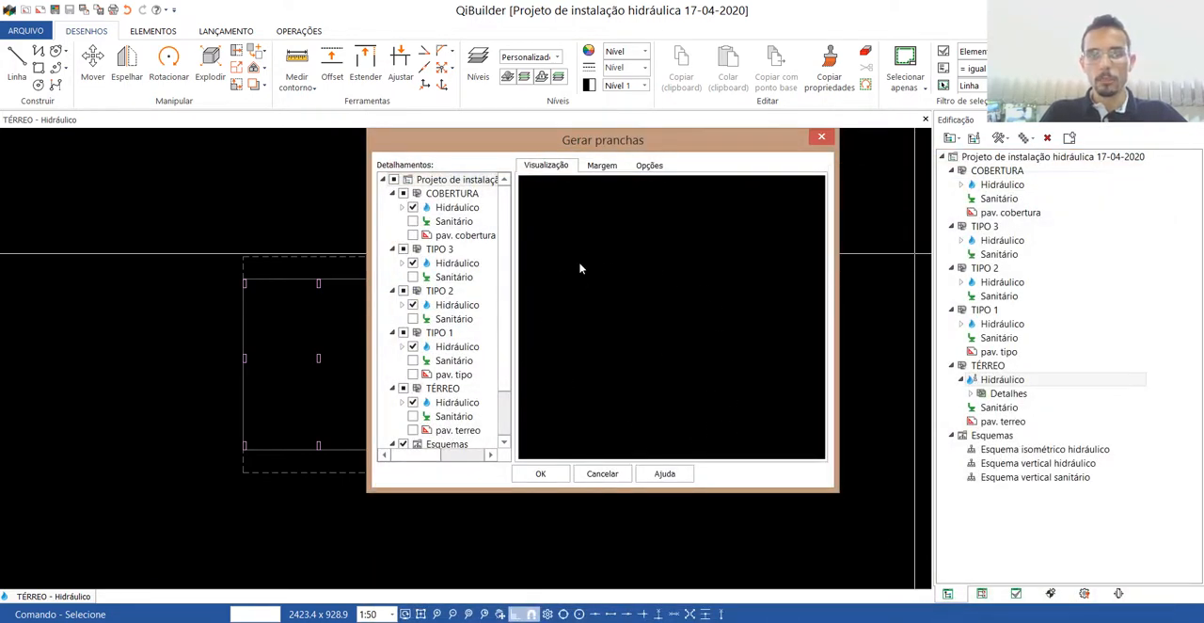
Check the preview of the chosen A0 margin and generate the sheets for the selected hydraulic drawings.
click(600, 167)
click(570, 167)
click(611, 168)
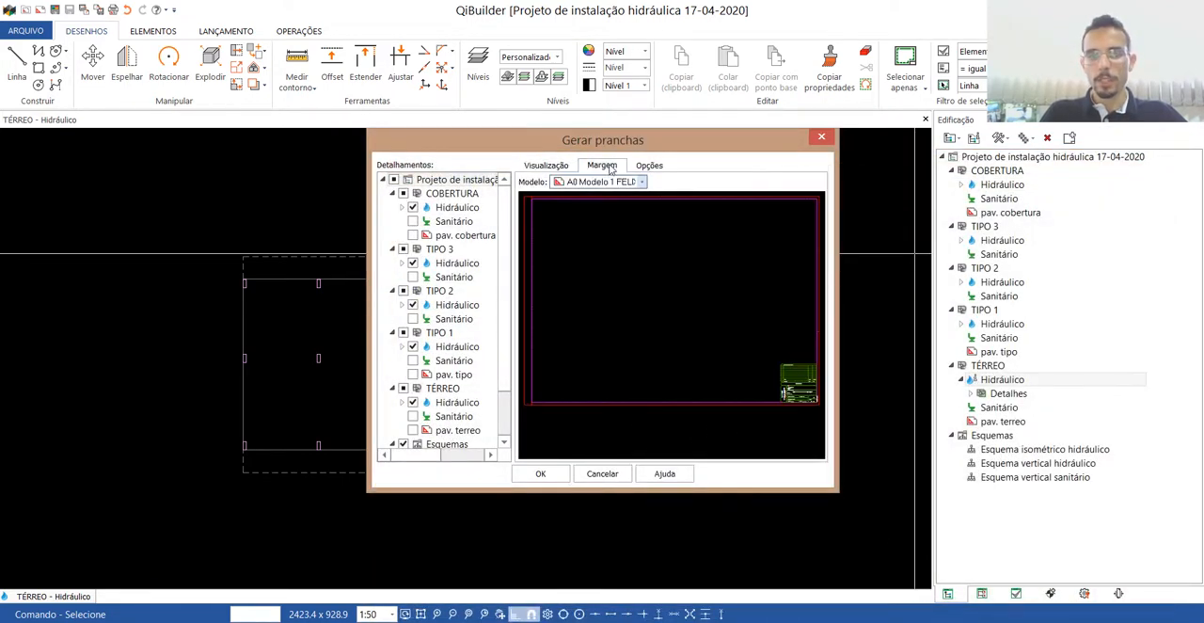
click(540, 474)
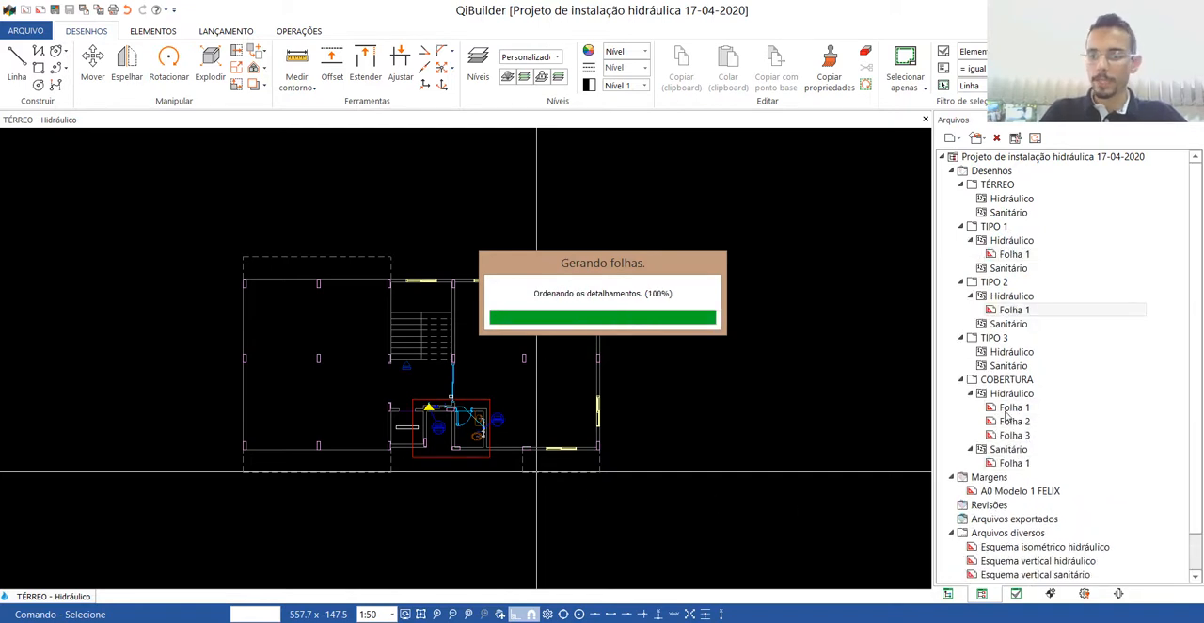
Open the TIPO 1 Hidráulico sheet Folha 1 from the project files and examine the plan's placement on it.
click(1012, 271)
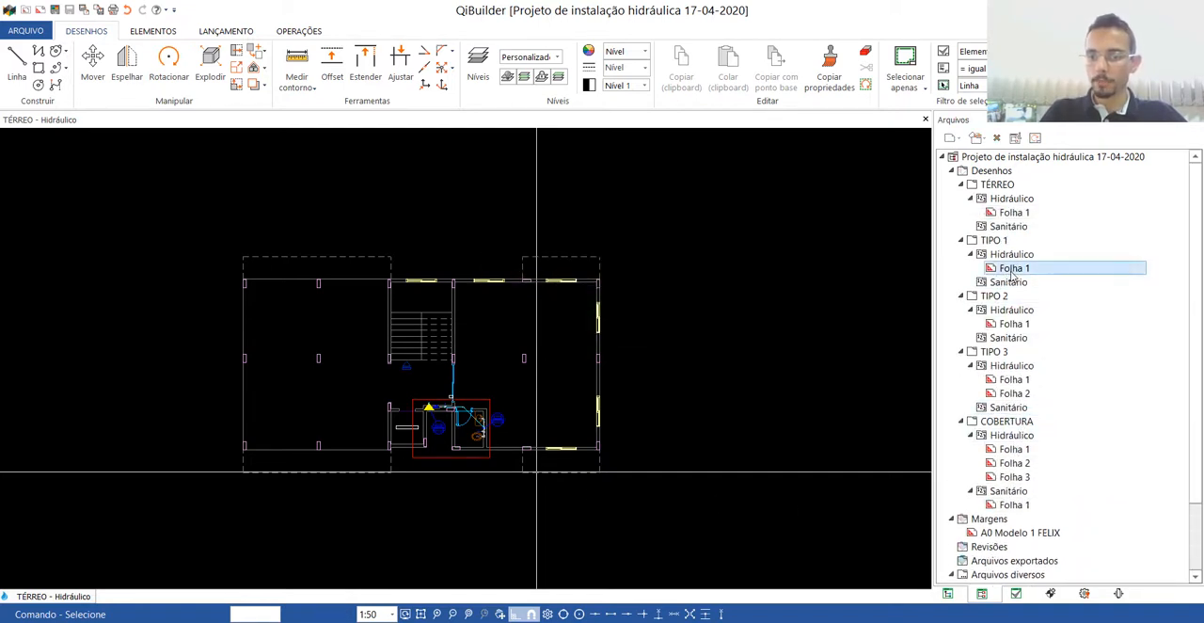
double_click(1012, 271)
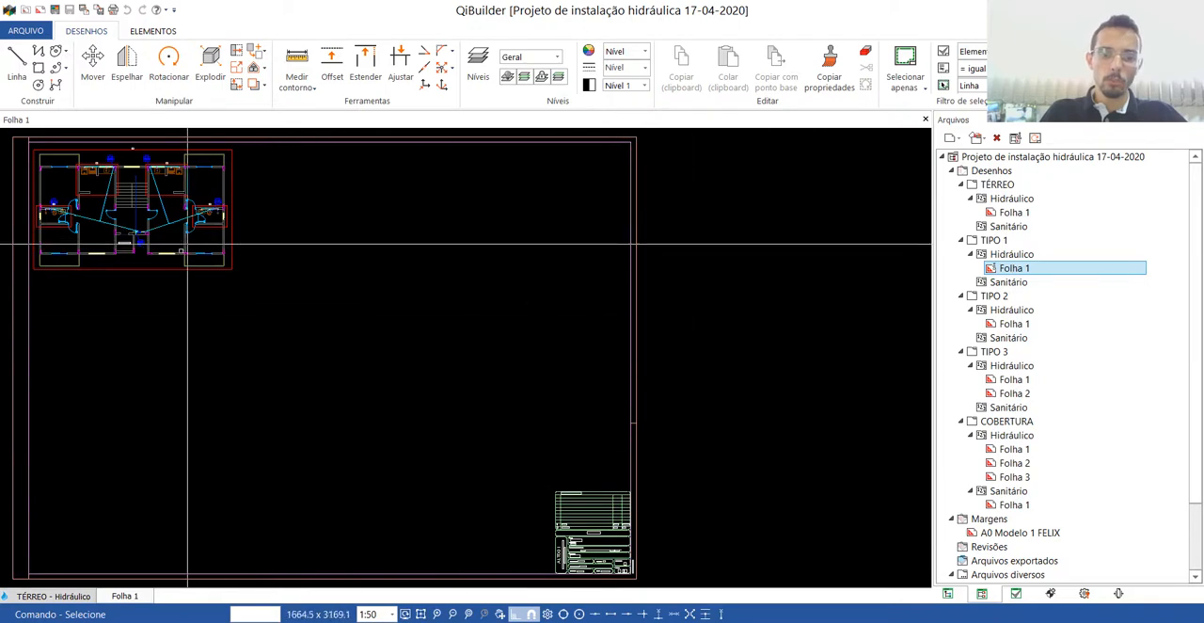
scroll(690, 356, down, 2)
scroll(336, 259, up, 5)
scroll(377, 285, down, 2)
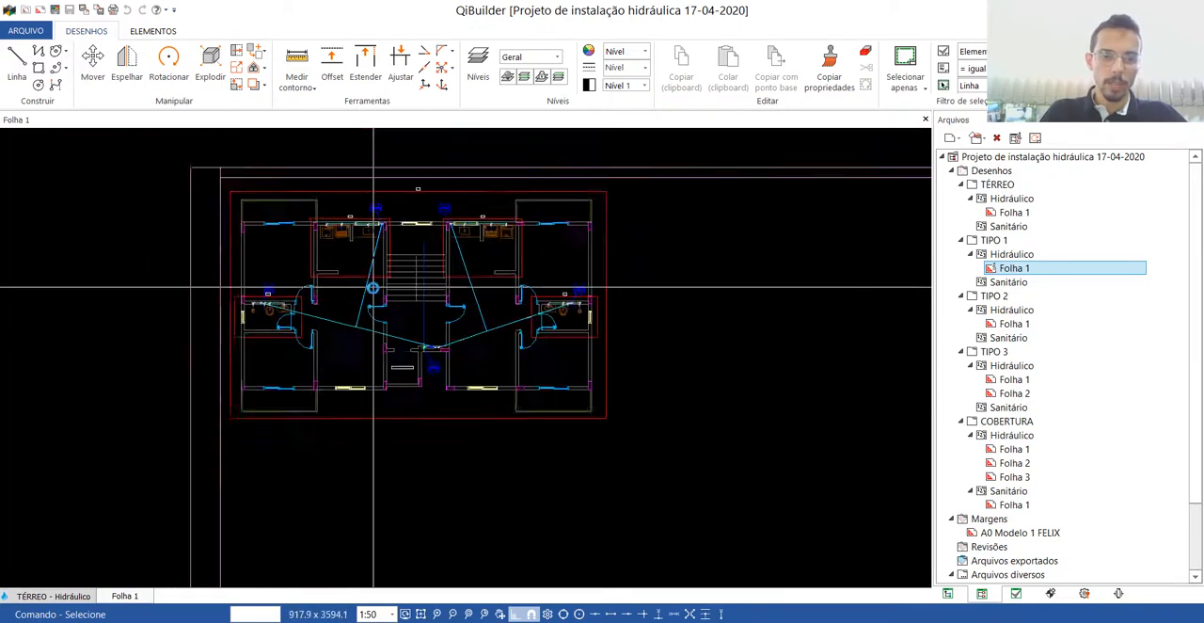
View the COBERTURA Hidráulico sheet Folha 1, close both open sheets, and return to the building tree with the TÉRREO drawing.
double_click(1011, 449)
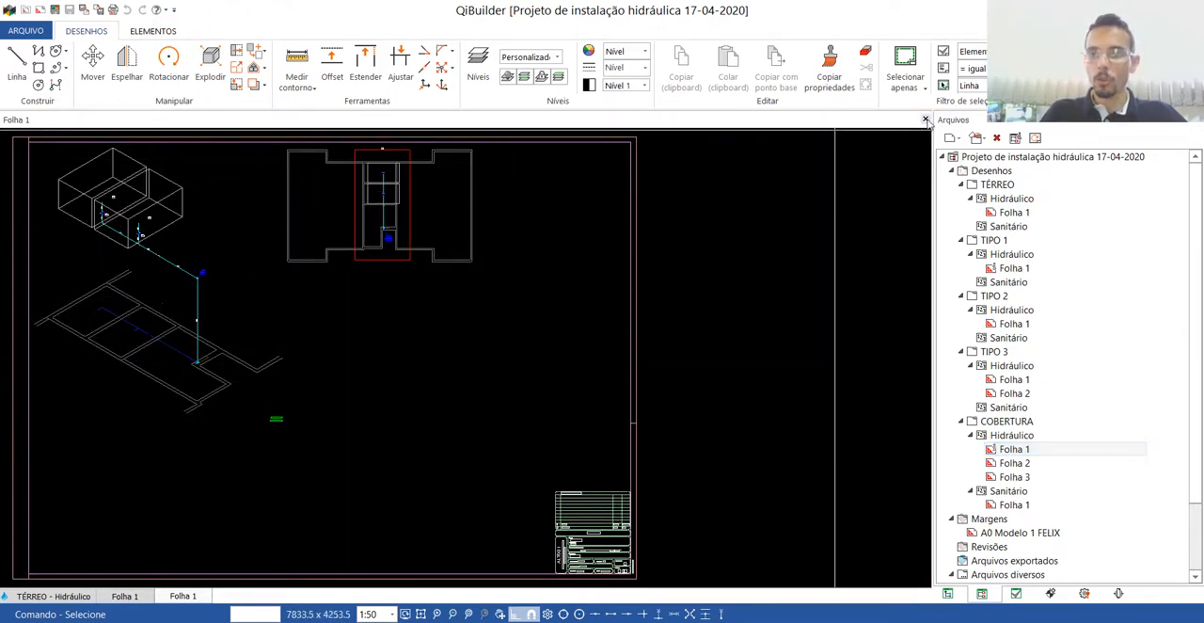
click(925, 119)
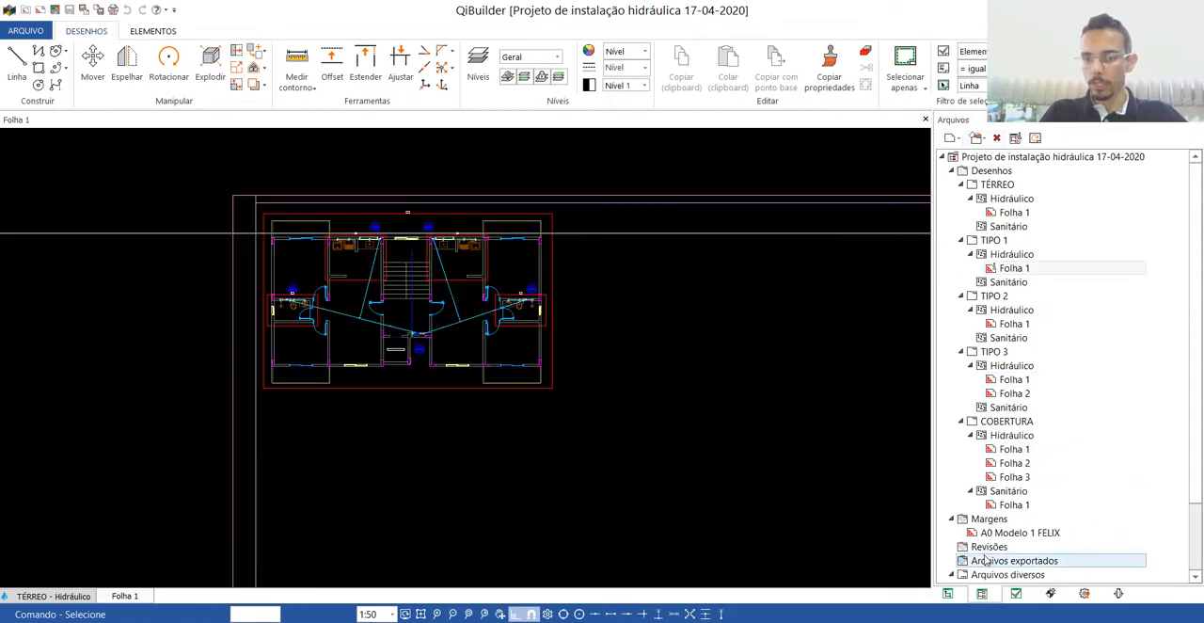
click(948, 593)
scroll(850, 343, down, 6)
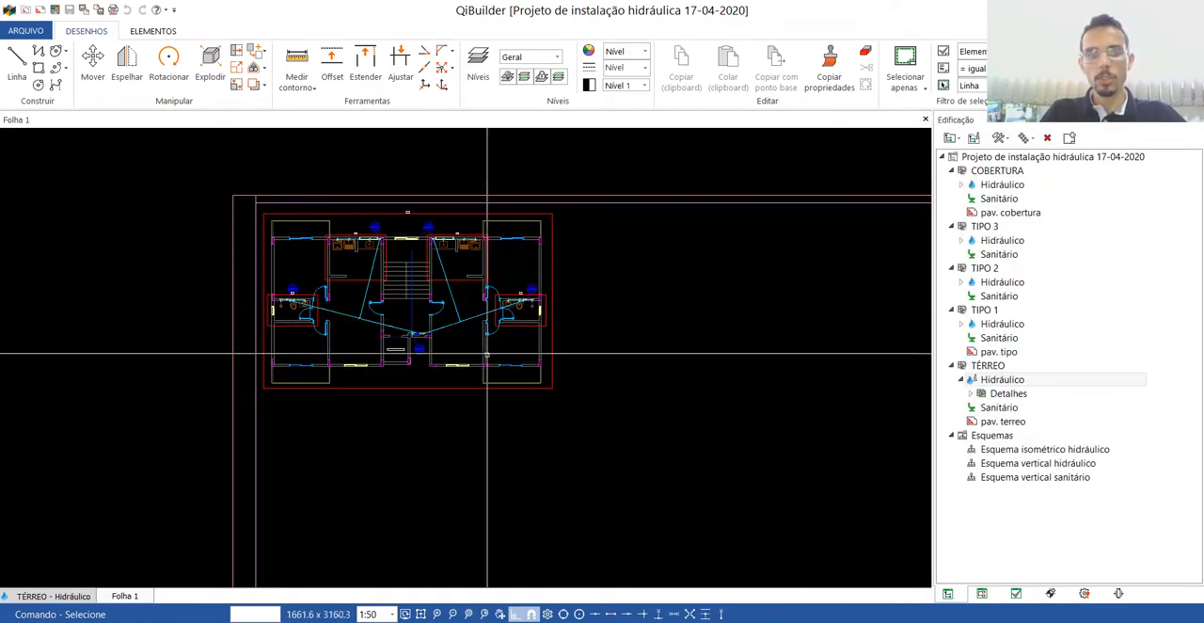
click(926, 119)
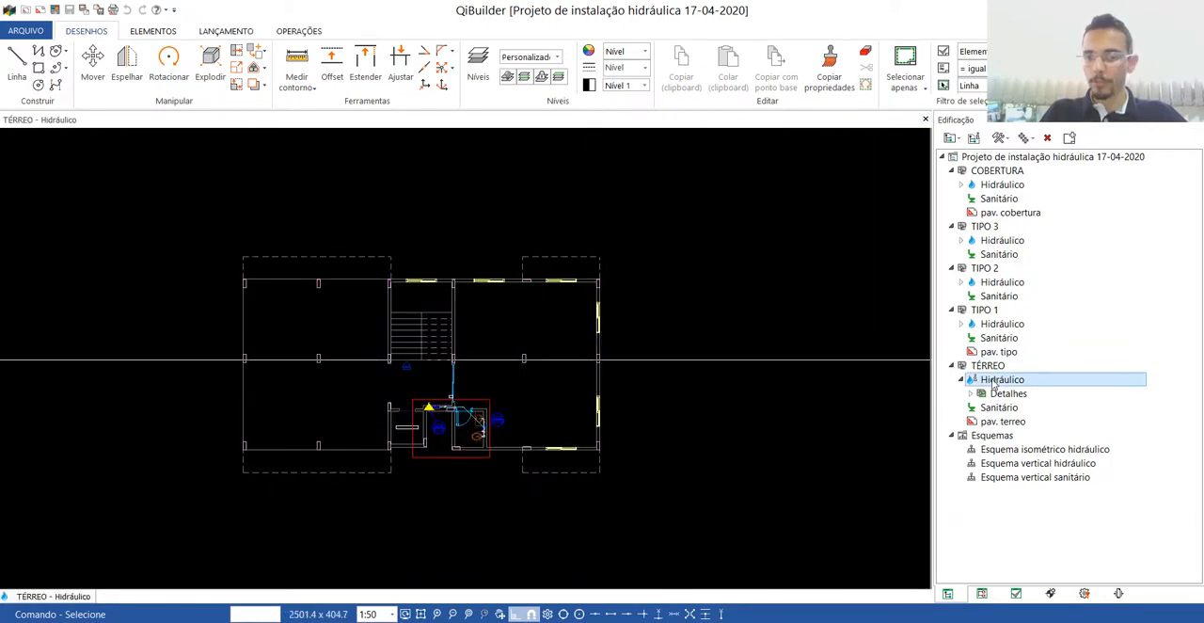
Place the materials list, indications legend, symbol legend and detailed legend beside the TÉRREO hydraulic plan.
click(297, 31)
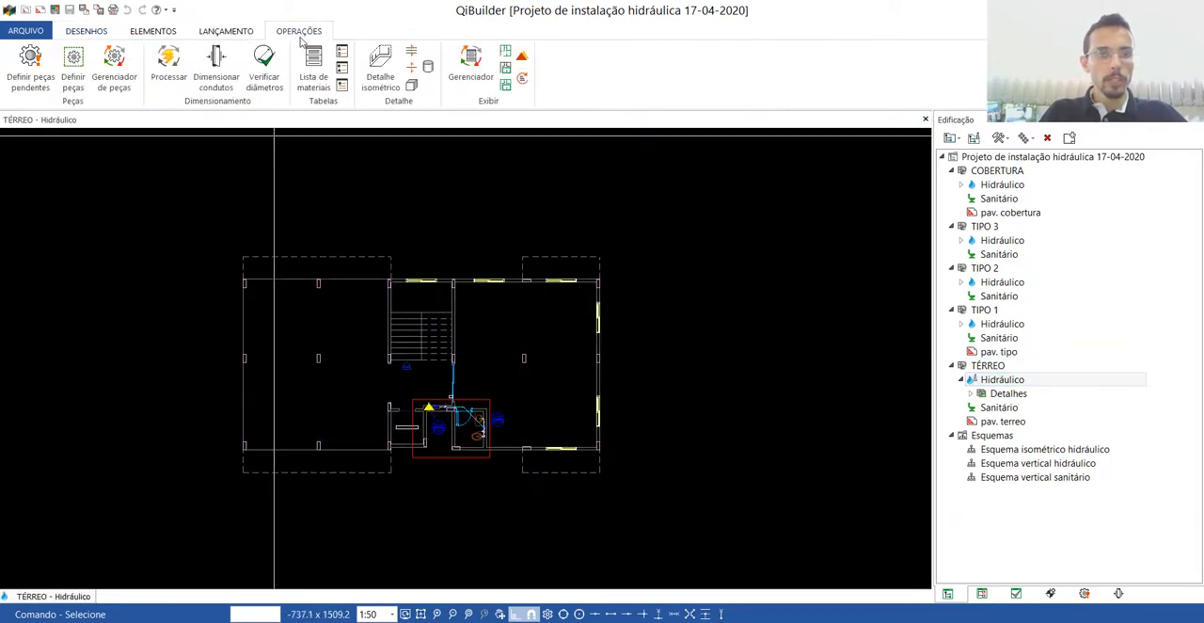
click(316, 60)
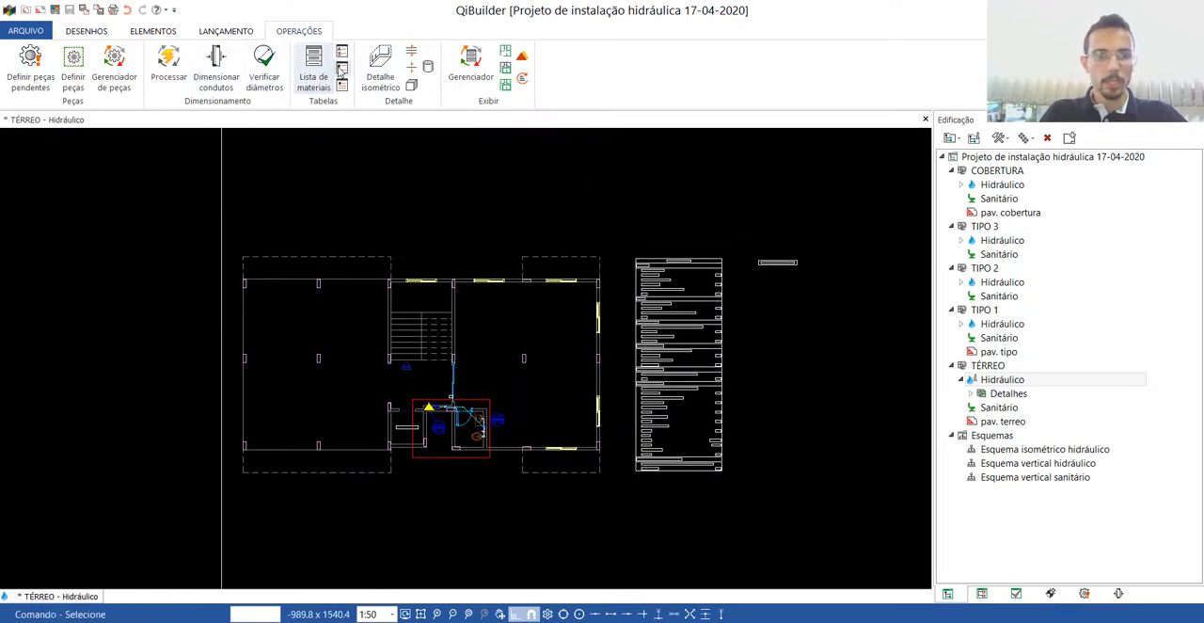
click(342, 69)
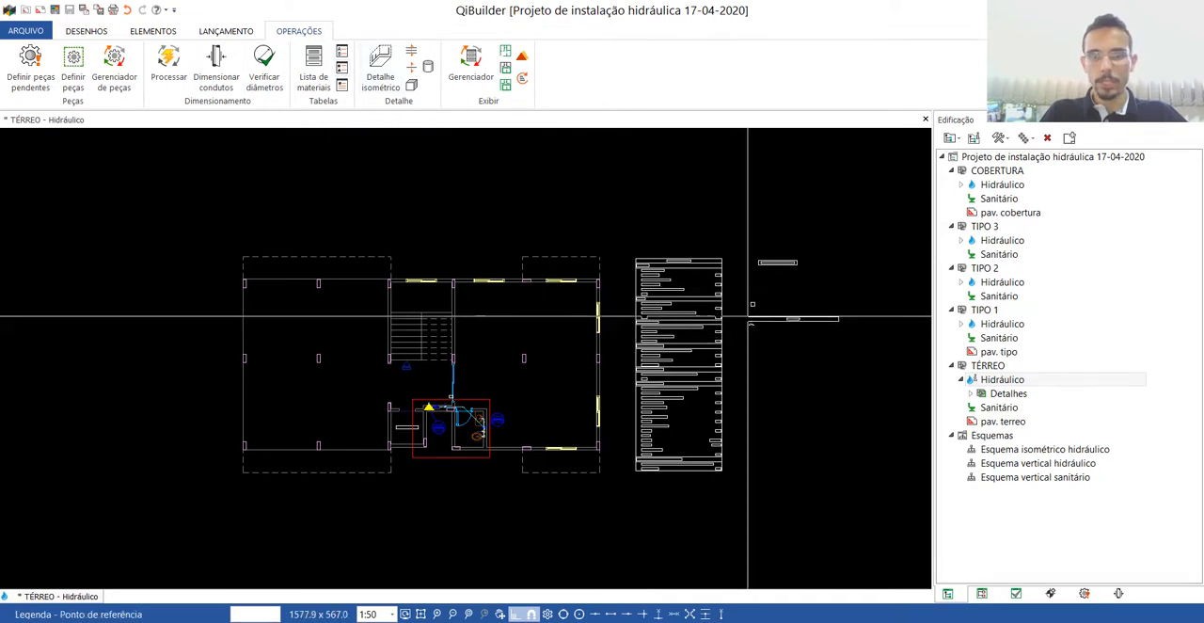
click(344, 88)
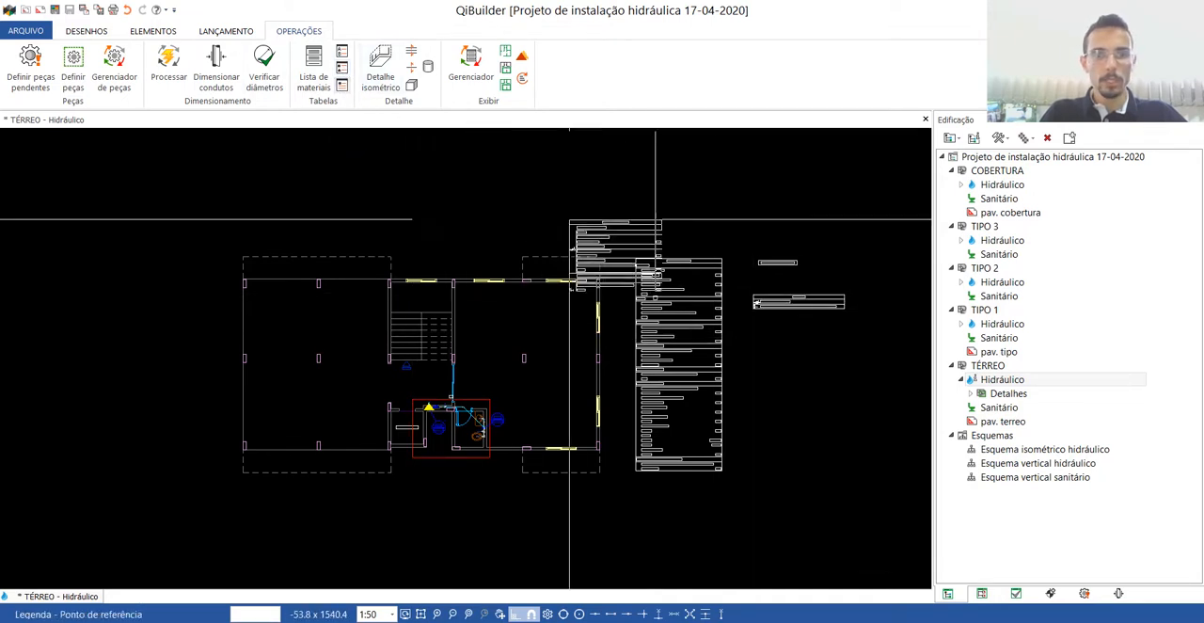
click(759, 340)
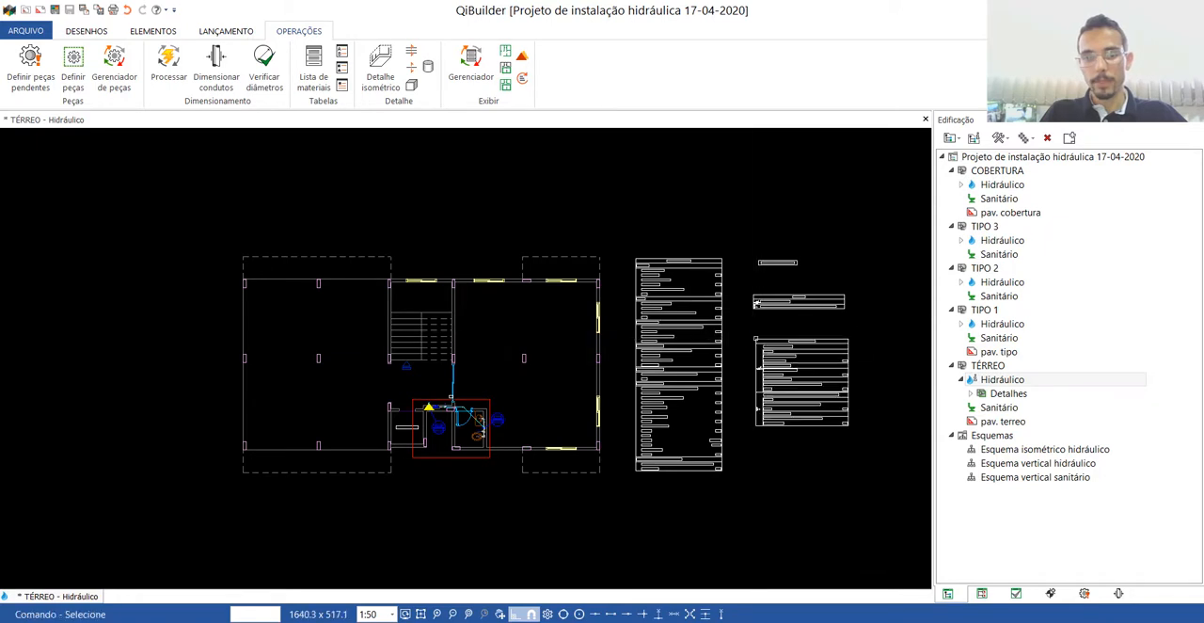
Reinitialise the indications of the pipes feeding the bathroom and of the water meter beside column AF-3.
scroll(428, 457, up, 3)
scroll(544, 268, up, 2)
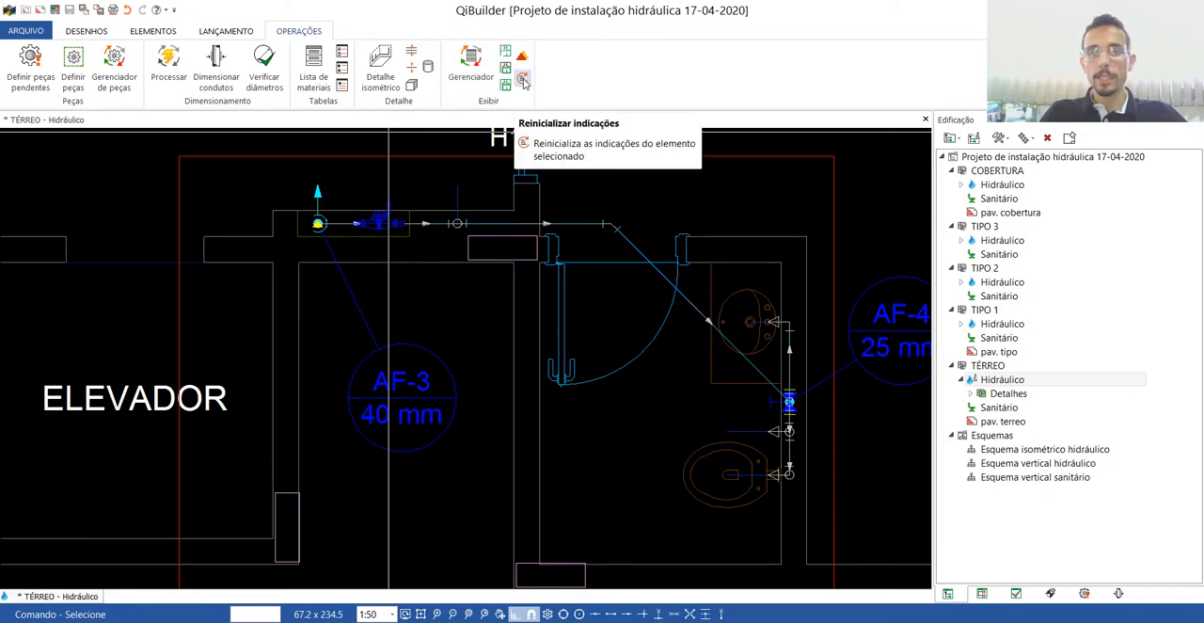
click(524, 80)
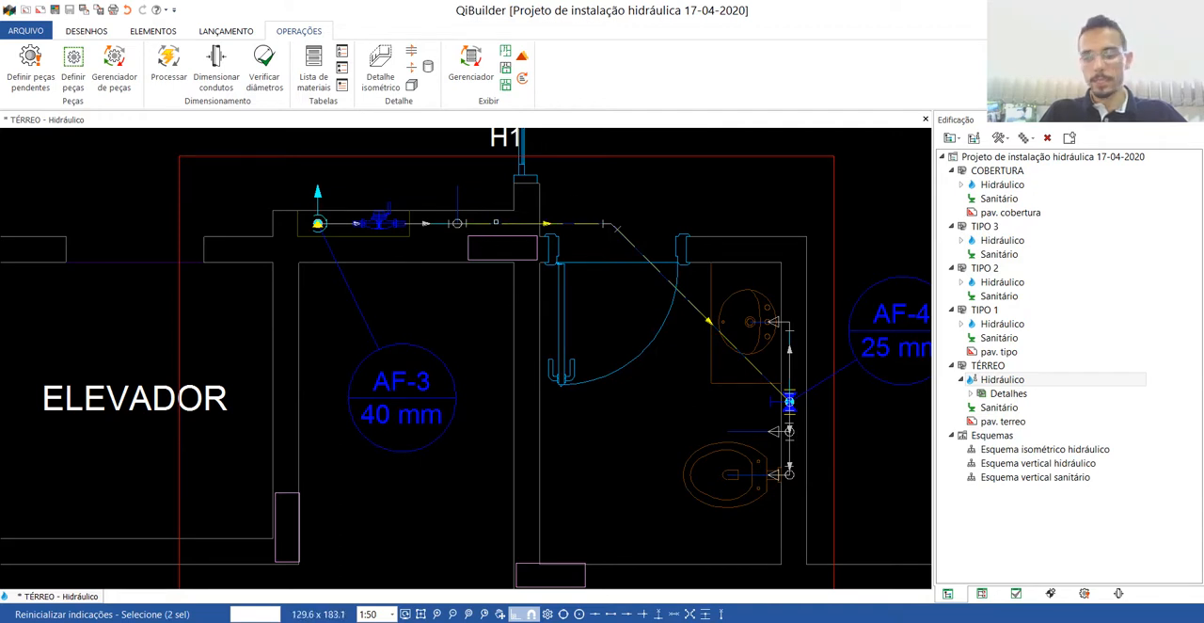
key(Return)
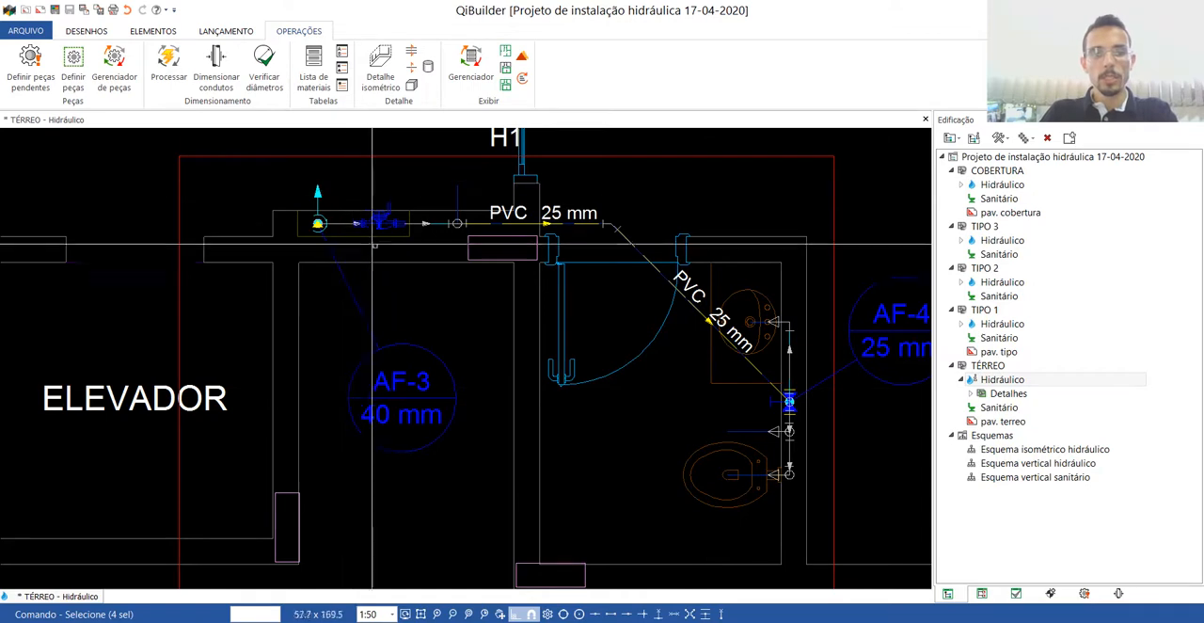
scroll(381, 217, up, 3)
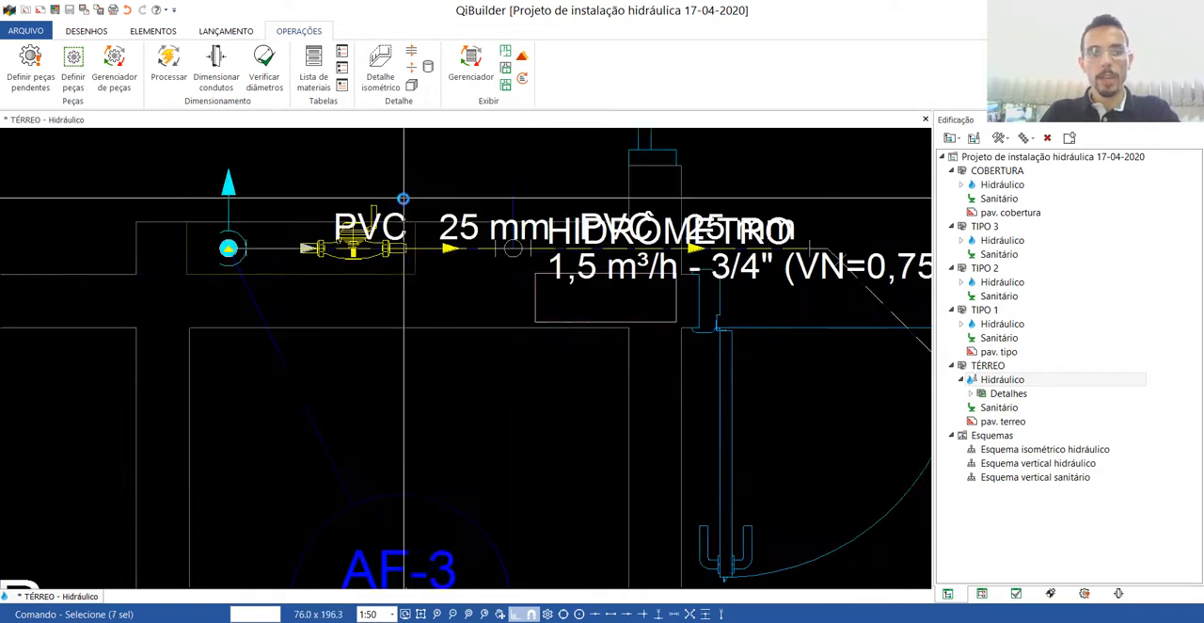
scroll(449, 336, down, 2)
scroll(448, 336, up, 2)
key(Escape)
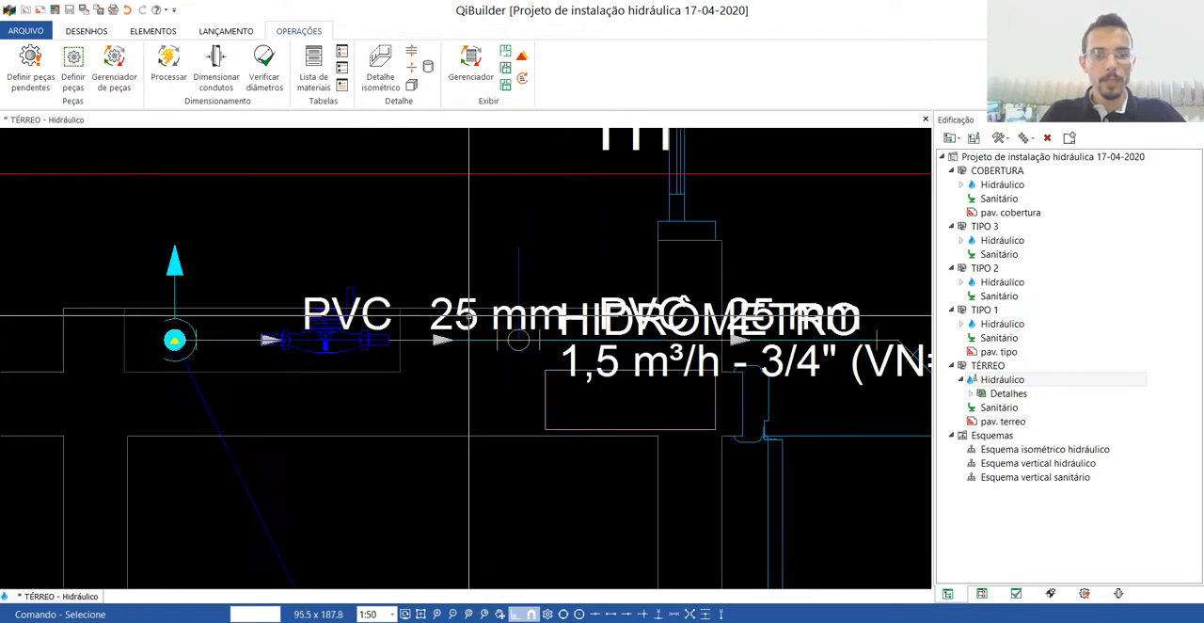
Delete the PVC and 25 mm pipe texts overlapping the water meter symbol.
click(371, 320)
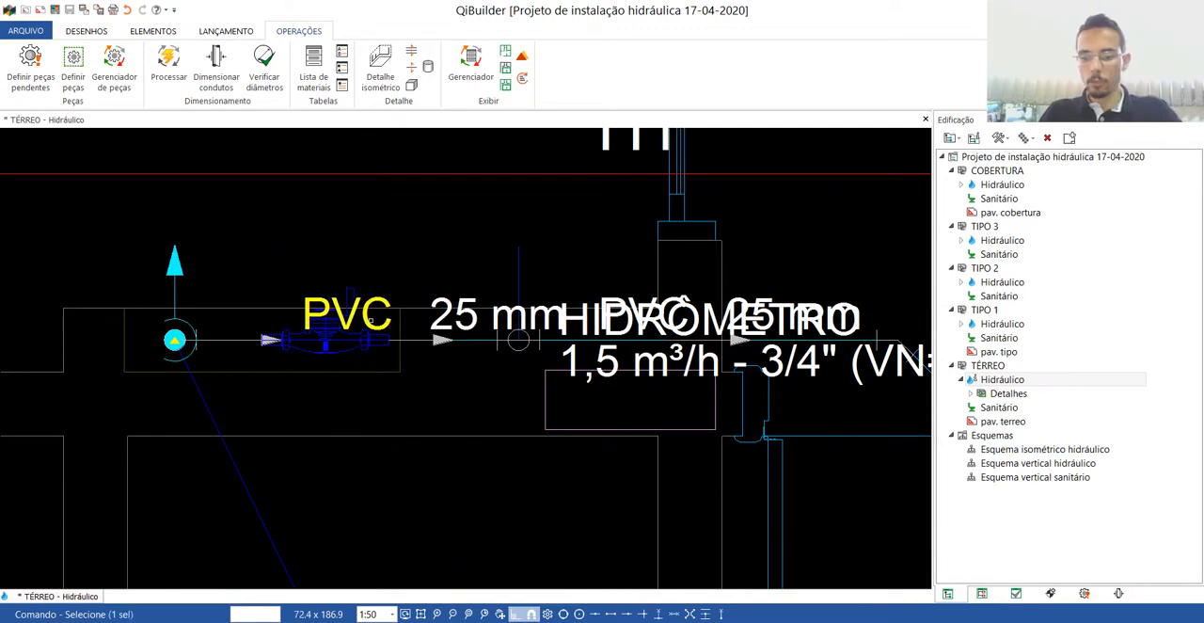
key(Delete)
click(471, 316)
key(Delete)
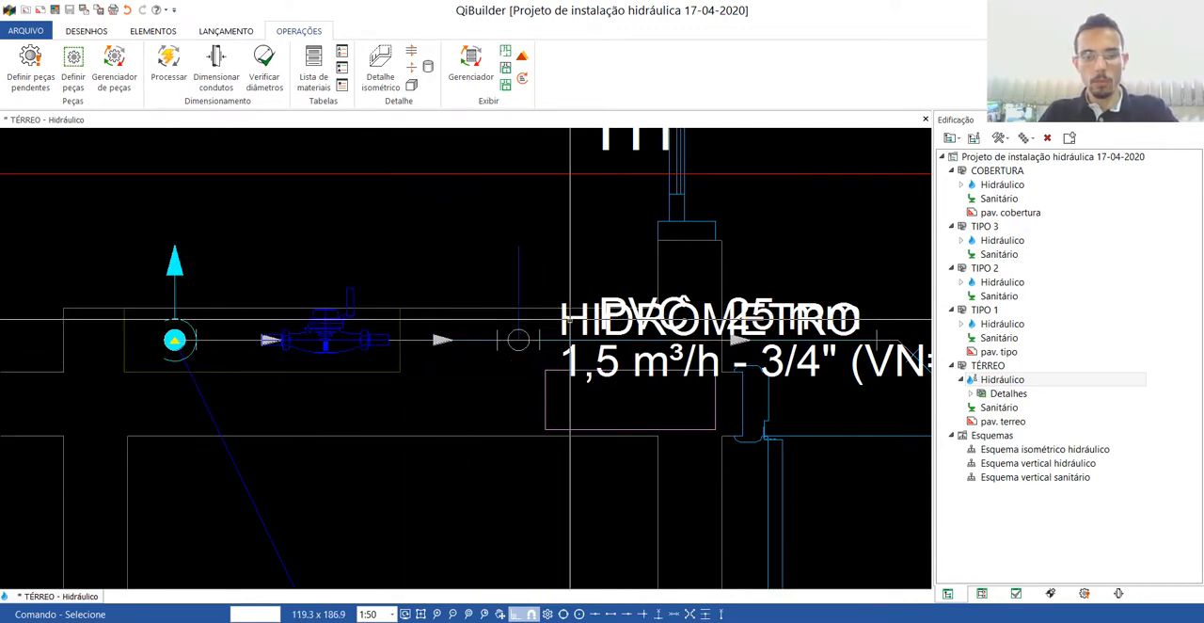
Move the HIDRÔMETRO text and its 1,5 m³/h - 3/4" specification above the water meter, with orthogonal mode off.
drag(570, 319, 256, 215)
key(F8)
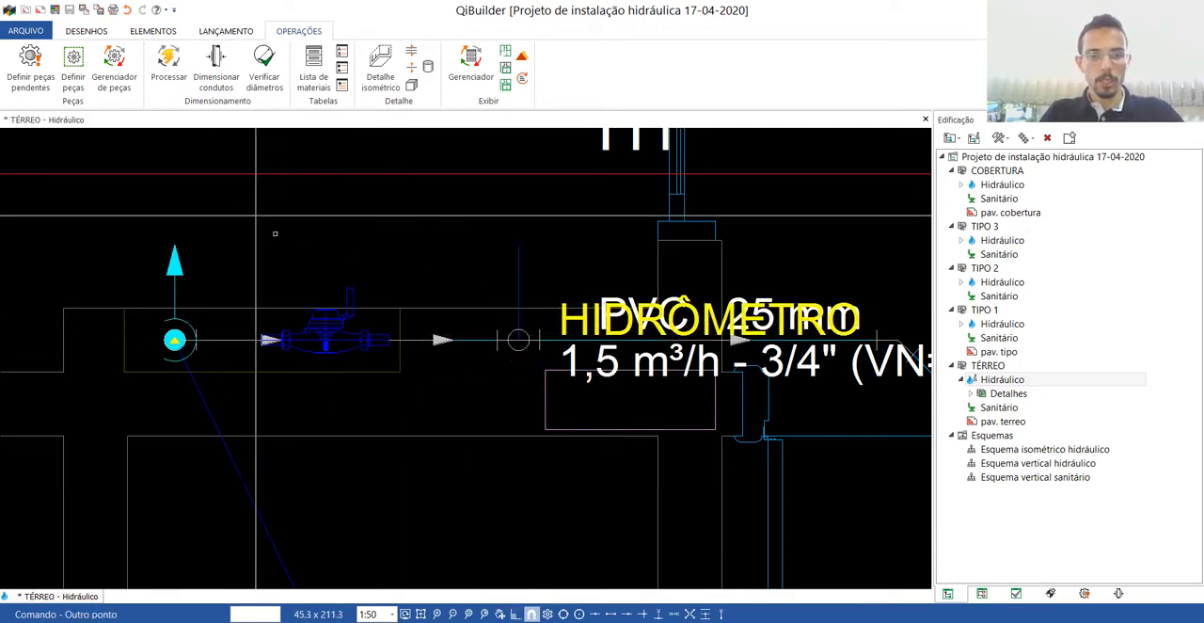
drag(598, 355, 273, 256)
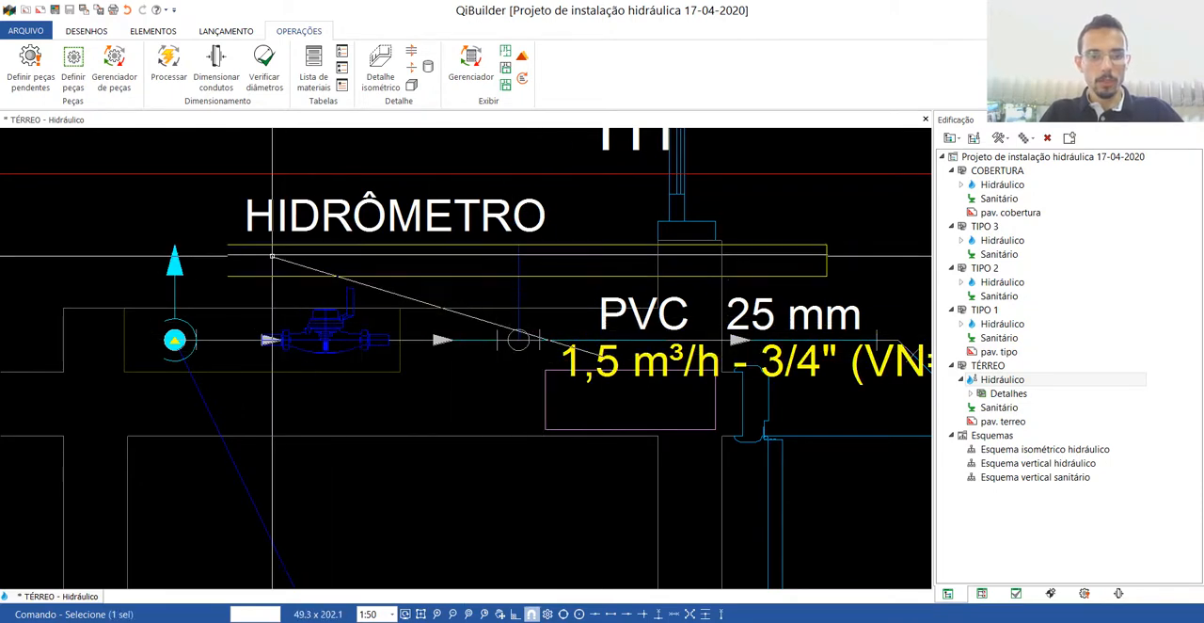
click(273, 256)
scroll(348, 246, down, 3)
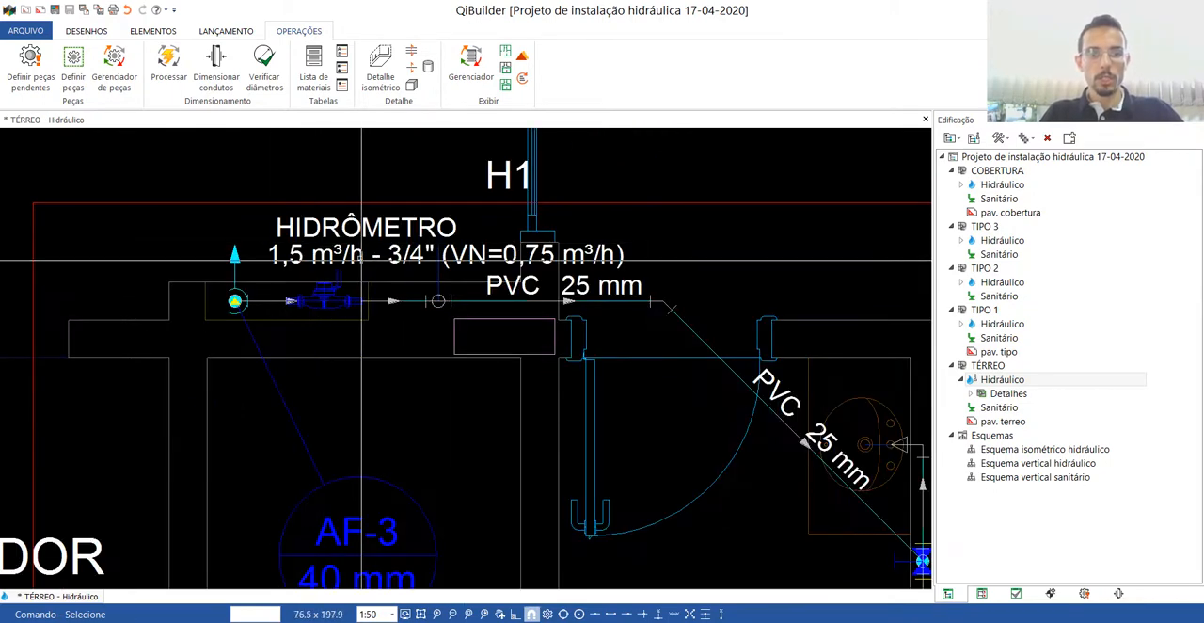
scroll(400, 239, up, 3)
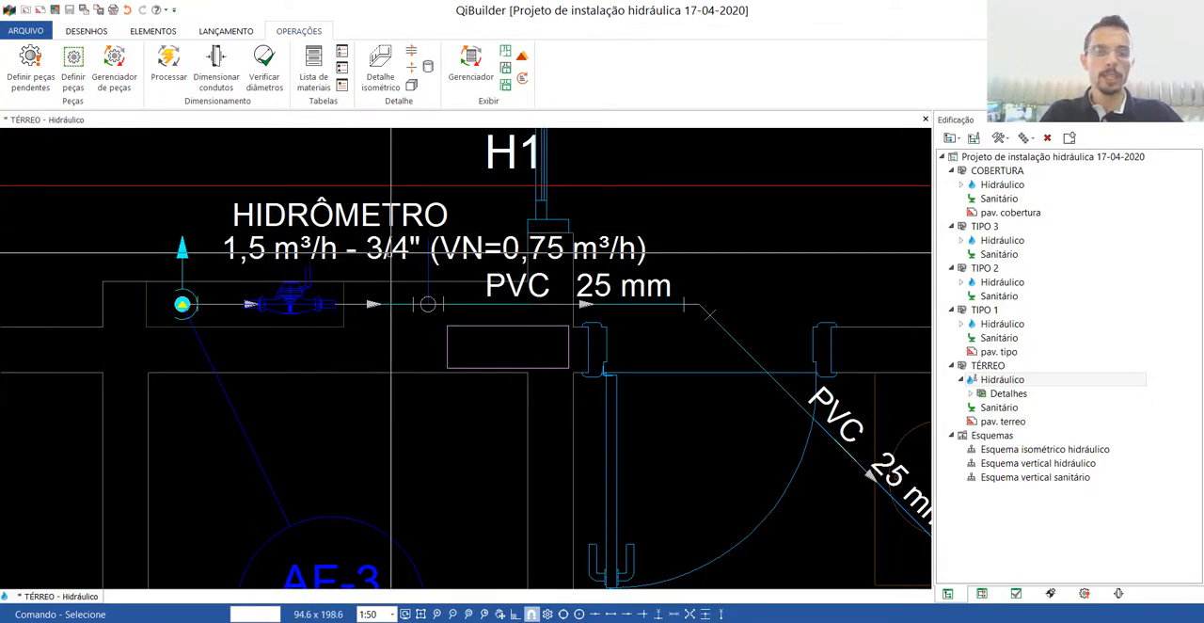
Reinitialise the indications of the toilet, hygienic shower and washbasin water points in the bathroom.
scroll(378, 255, down, 7)
scroll(489, 310, up, 6)
scroll(506, 419, down, 2)
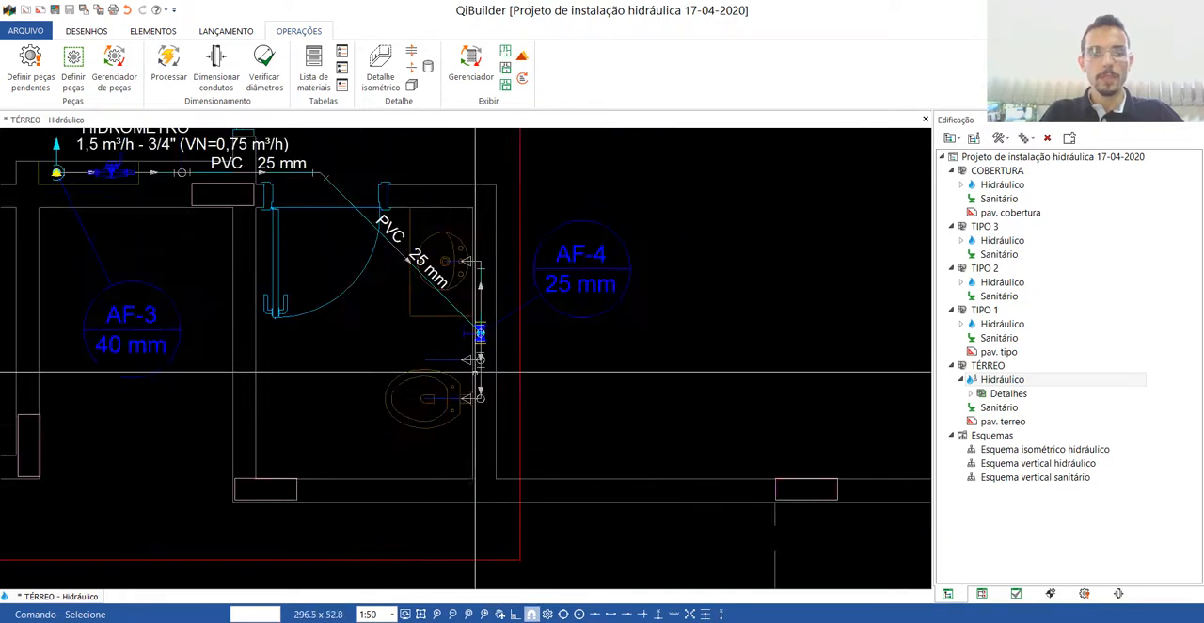
scroll(480, 369, up, 2)
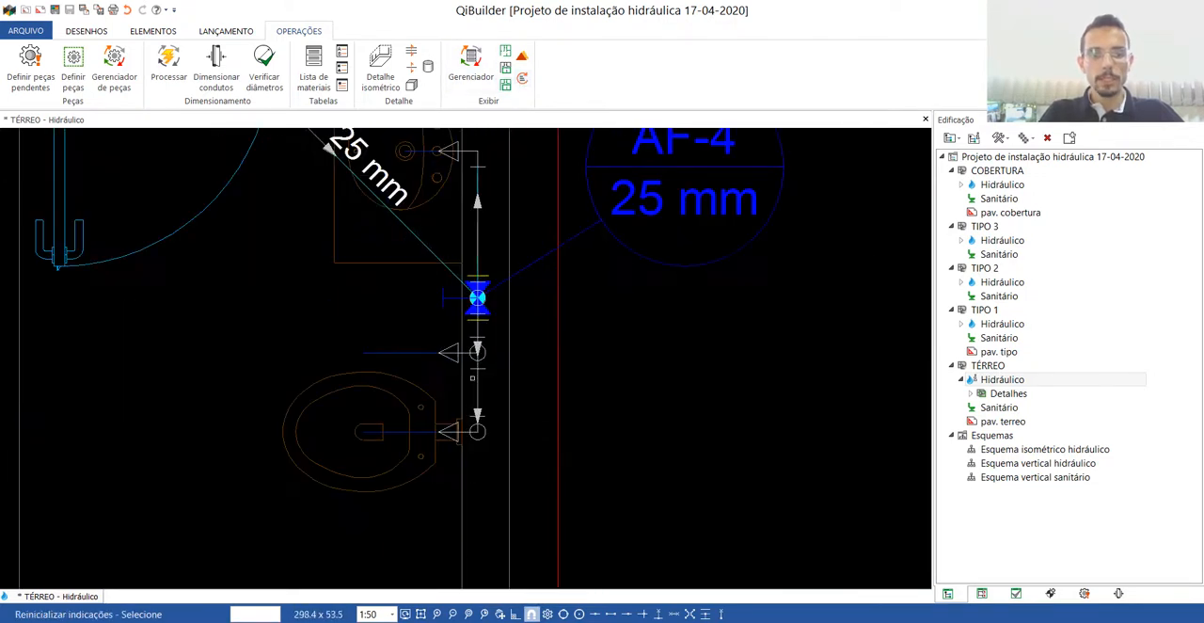
right_click(503, 403)
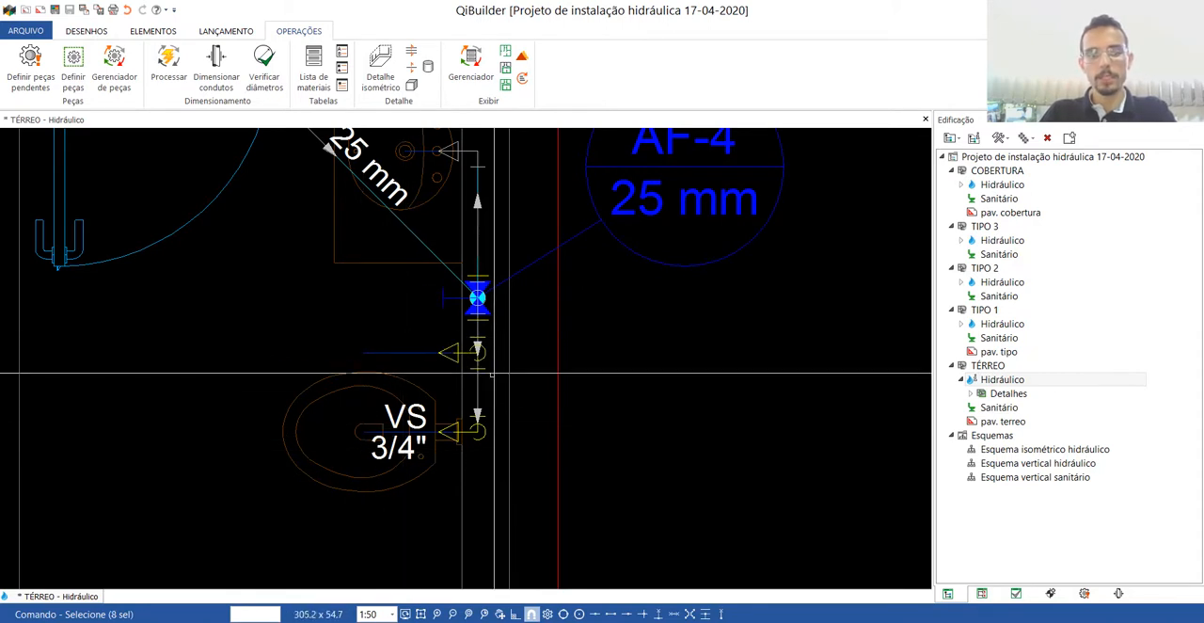
scroll(445, 430, down, 2)
scroll(428, 302, up, 2)
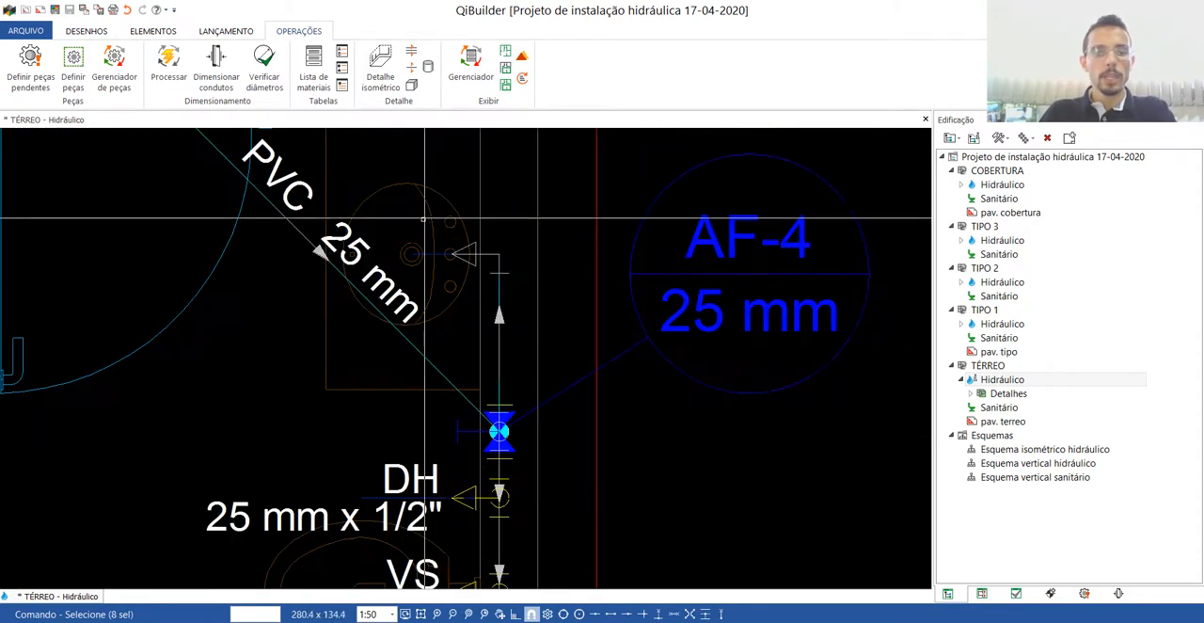
click(516, 280)
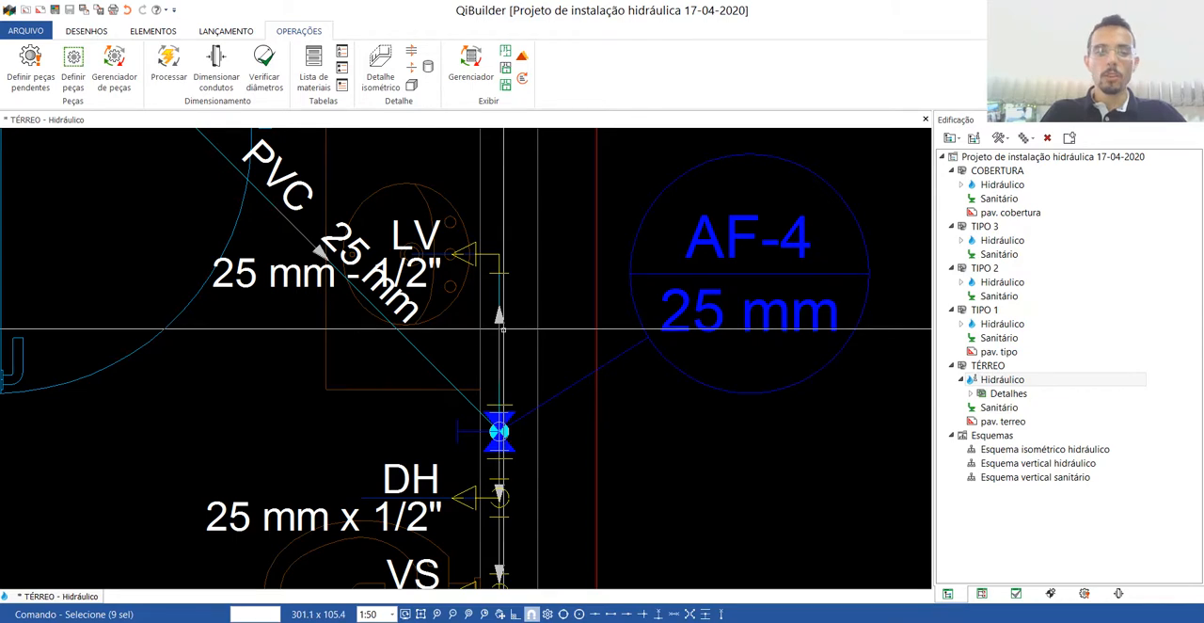
Reinitialise the indications of the gate valve at column AF-4 and clear the selection.
scroll(504, 329, down, 2)
scroll(451, 333, up, 3)
scroll(443, 333, down, 1)
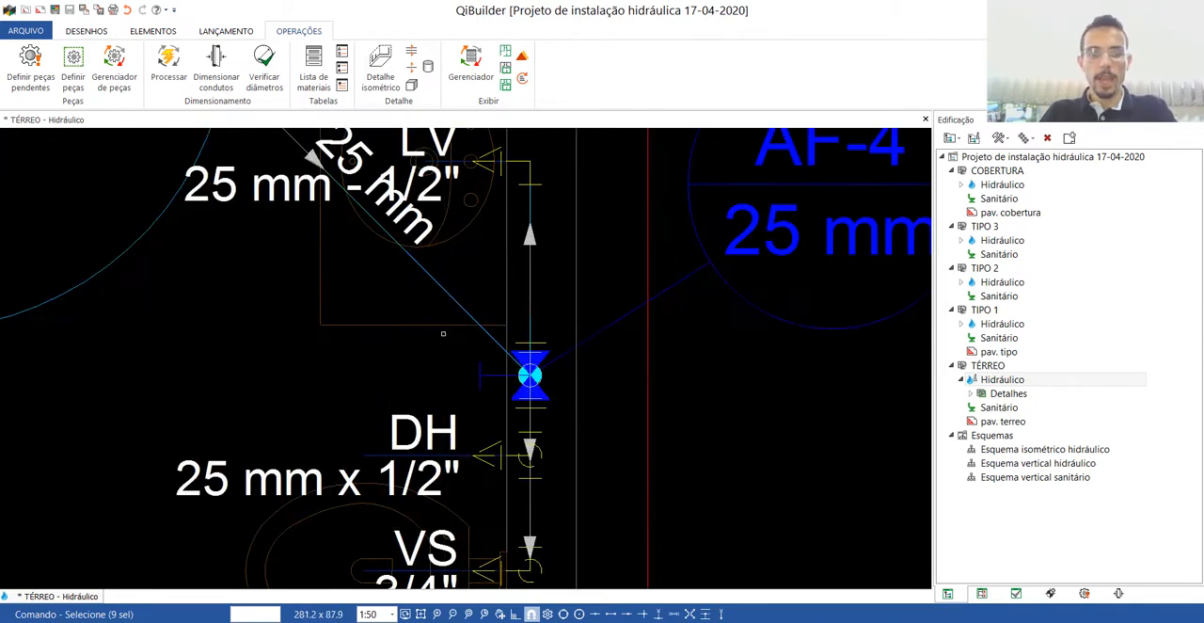
click(566, 406)
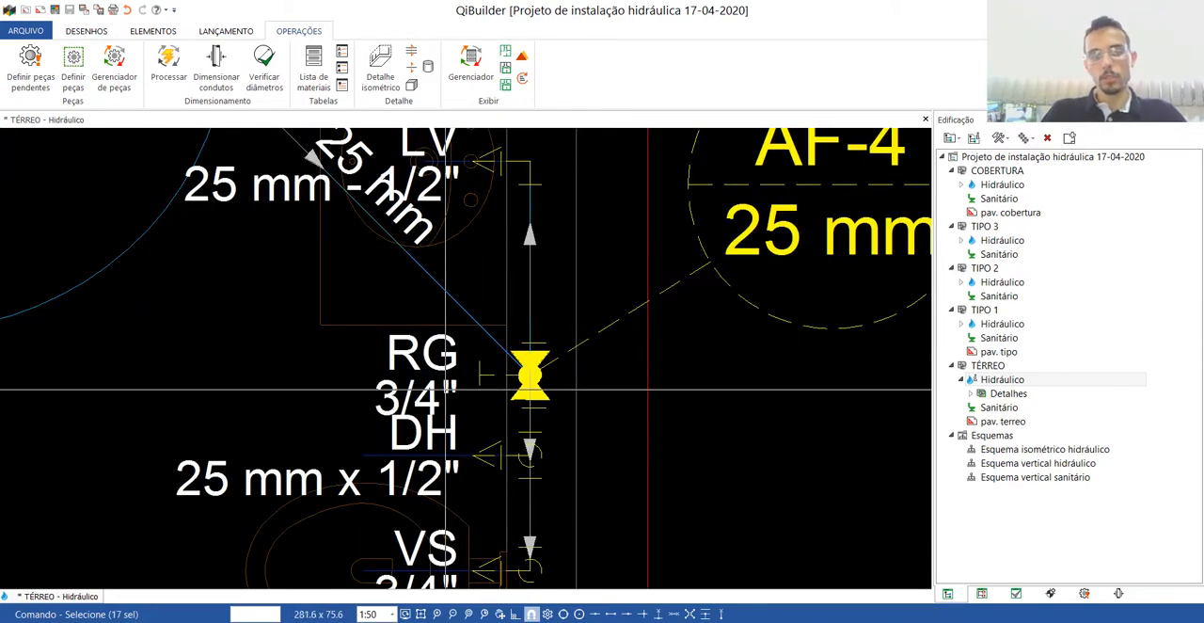
key(Escape)
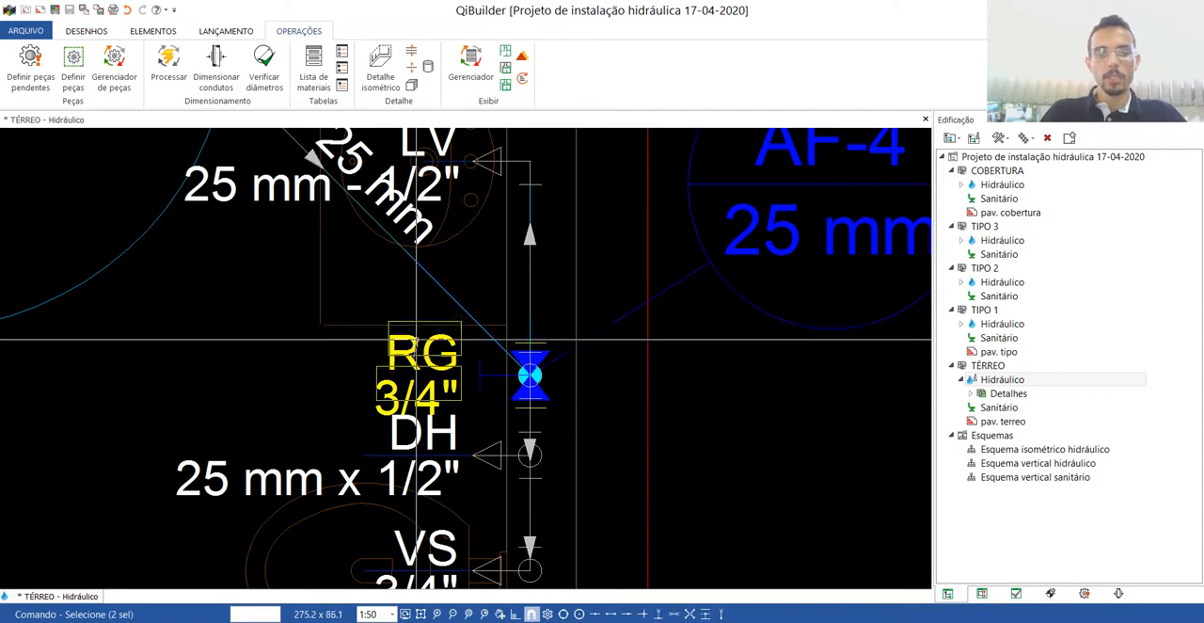
key(Escape)
scroll(414, 393, down, 2)
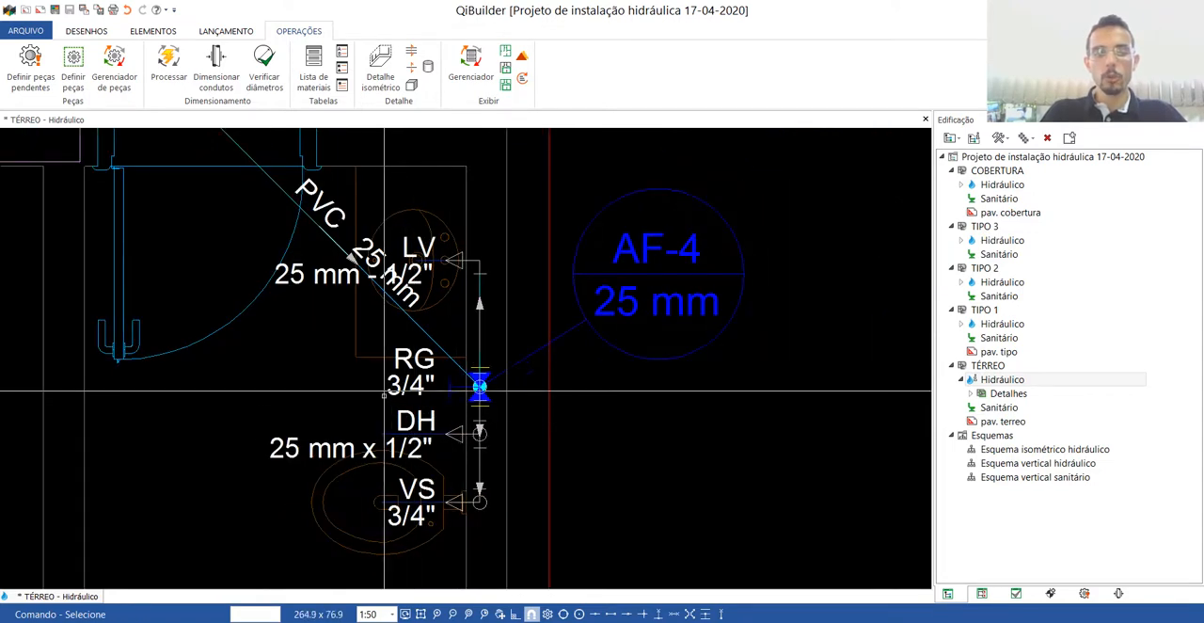
Examine the indications legend and the other tables against the labels on the bathroom piping.
scroll(453, 399, down, 1)
scroll(417, 400, down, 1)
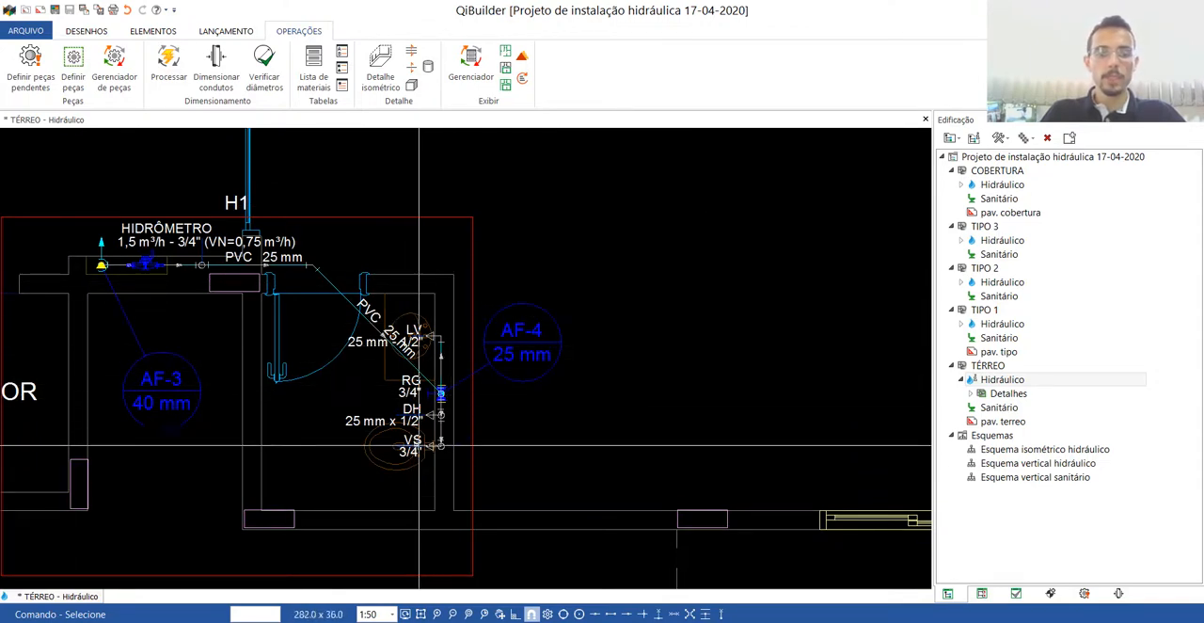
scroll(381, 464, down, 6)
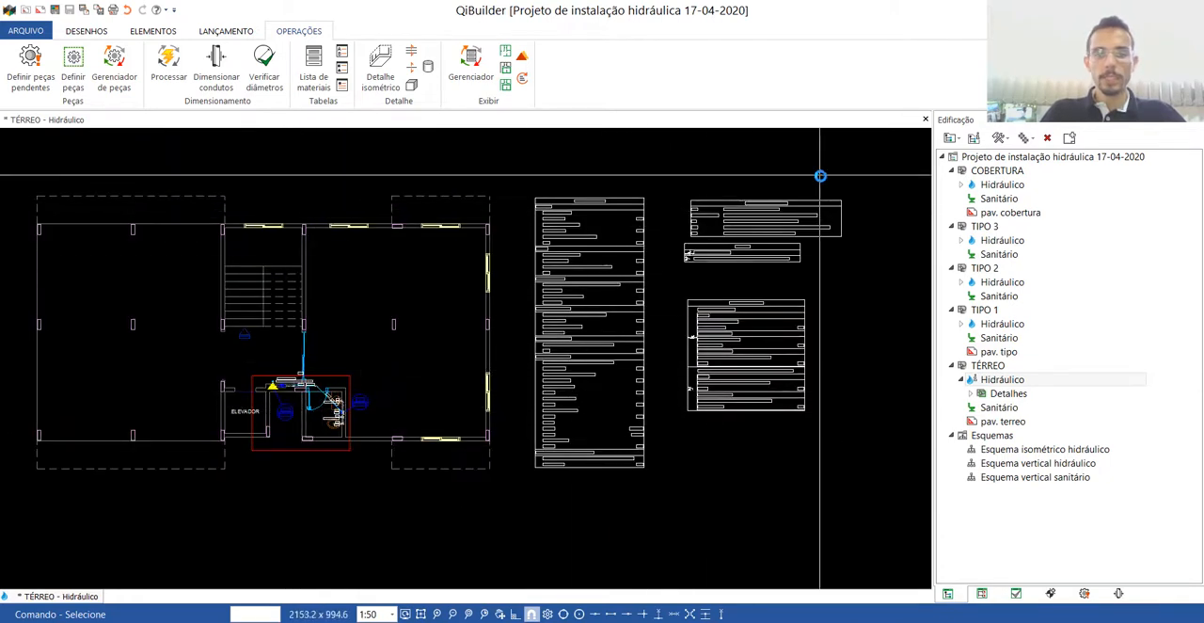
scroll(819, 174, up, 5)
drag(590, 353, 540, 282)
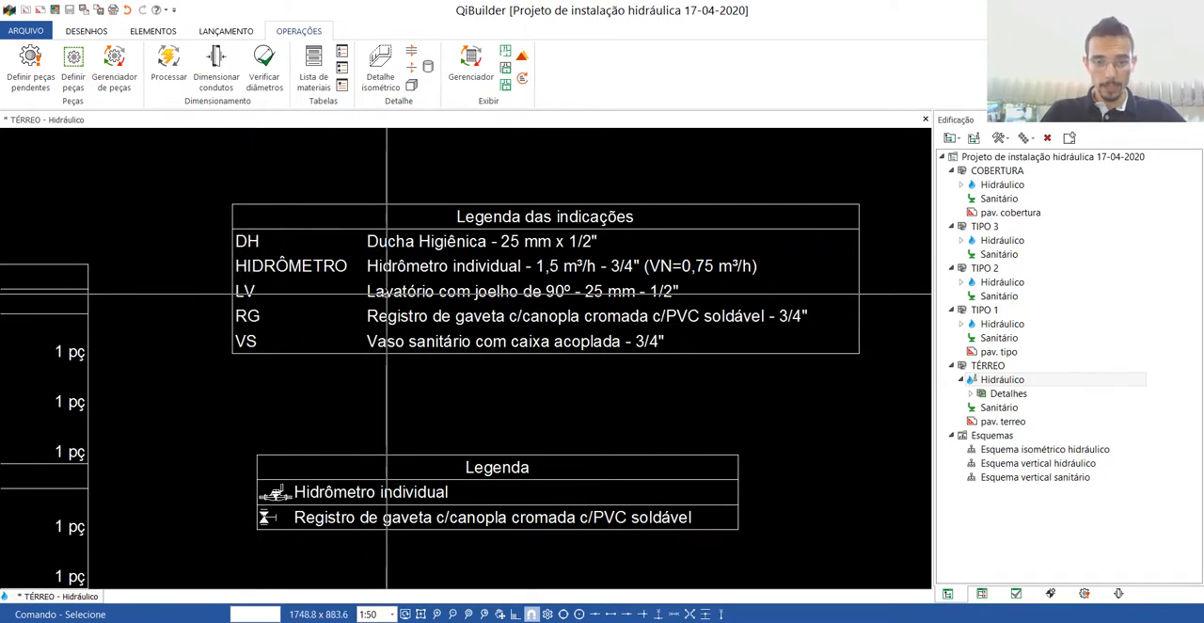
scroll(603, 296, down, 5)
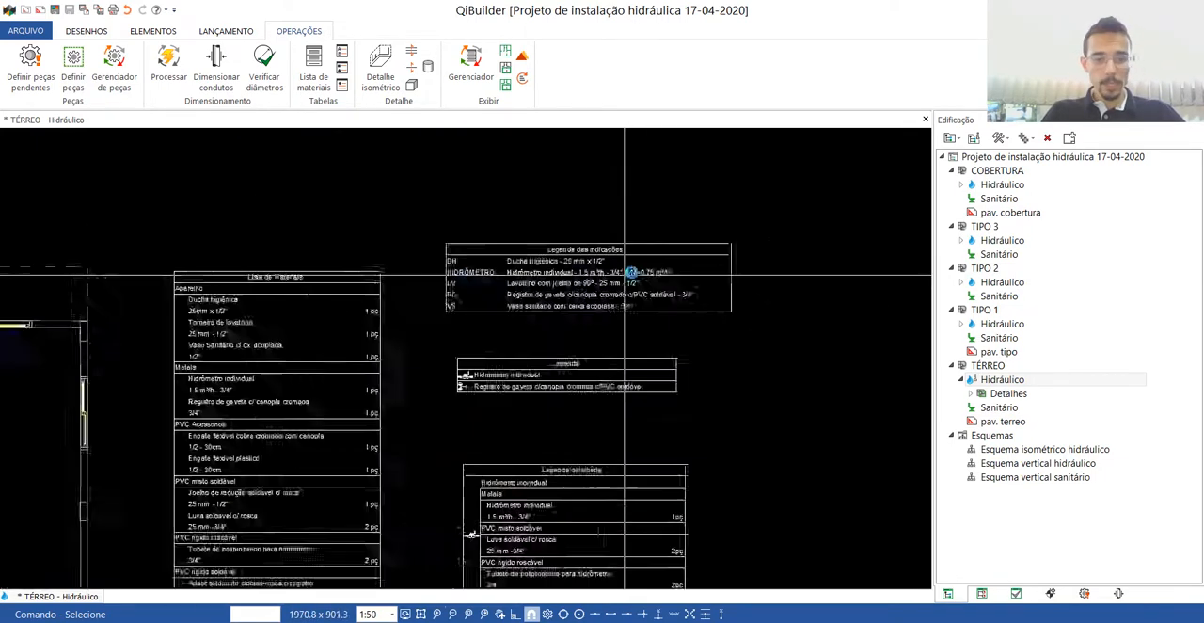
scroll(377, 393, up, 6)
scroll(378, 393, up, 2)
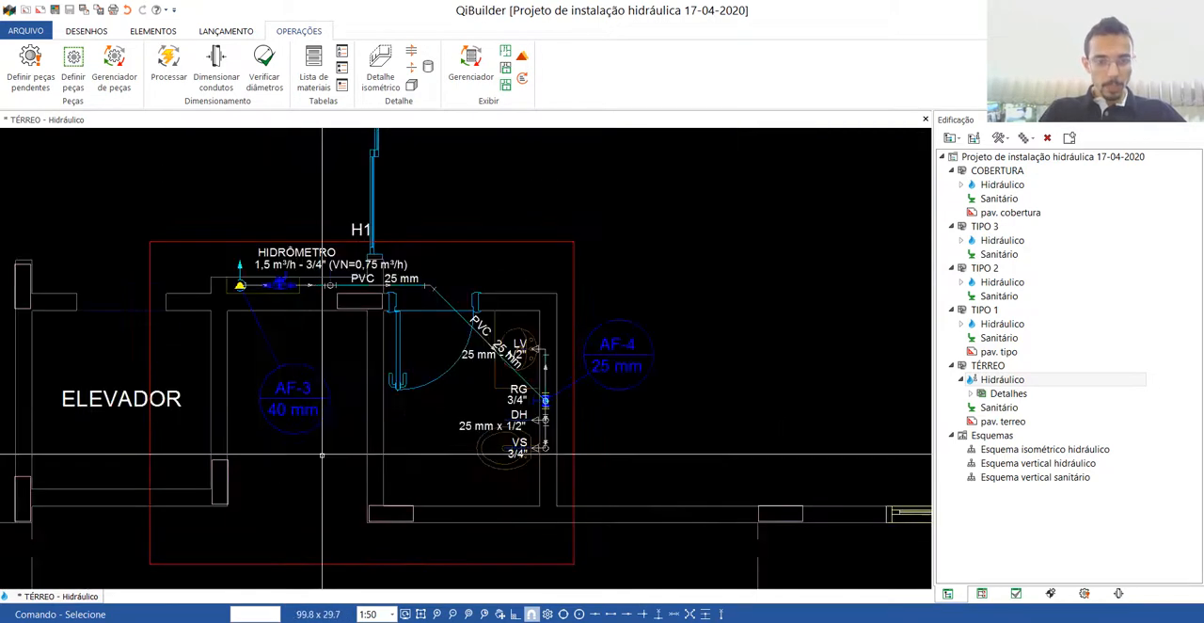
scroll(378, 394, down, 6)
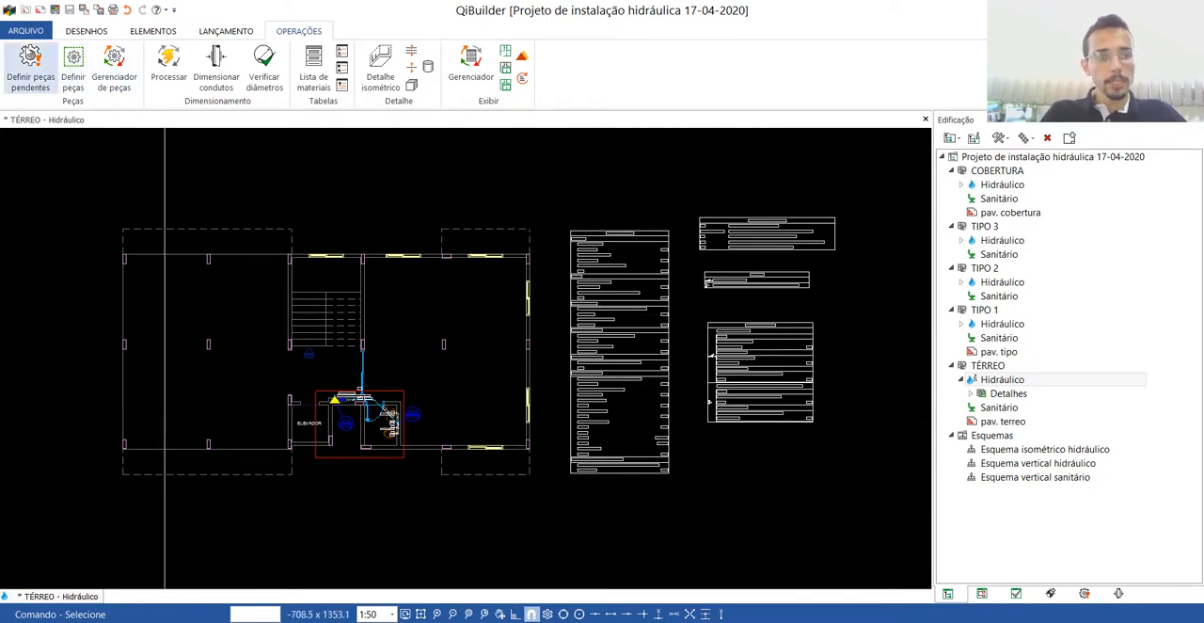
Export the TÉRREO hydraulic plan as the AutoCAD 2007 DWG file "Planta baixa - pav terreo" into a new desktop folder named PROJETO 2020-1.
click(26, 31)
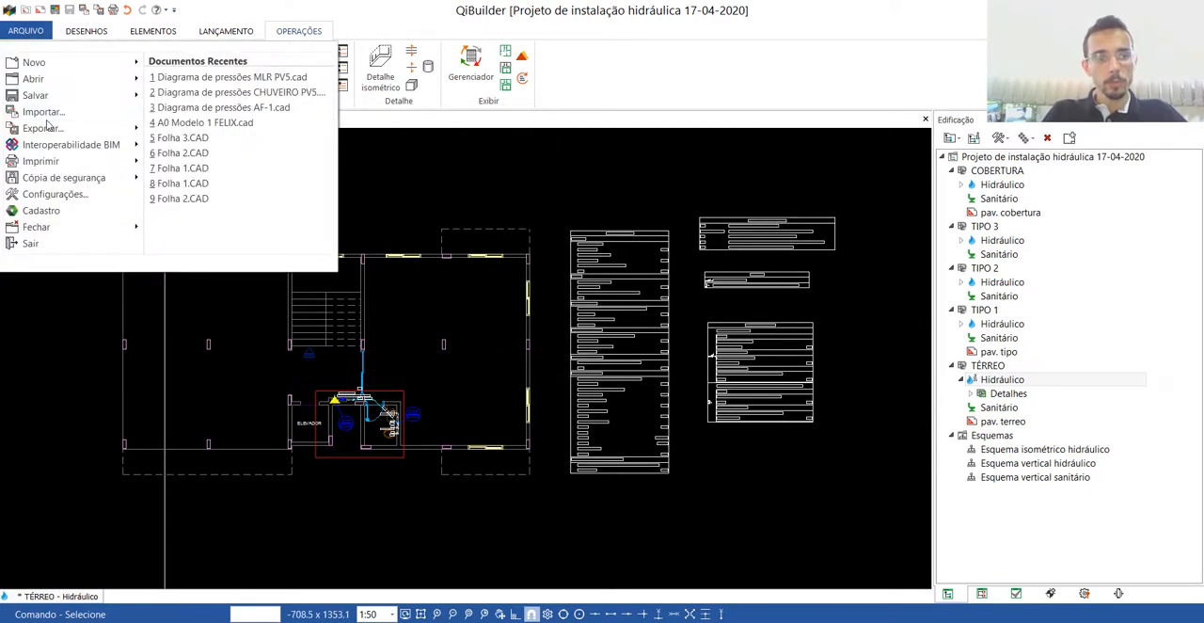
mouse_move(47, 125)
click(214, 81)
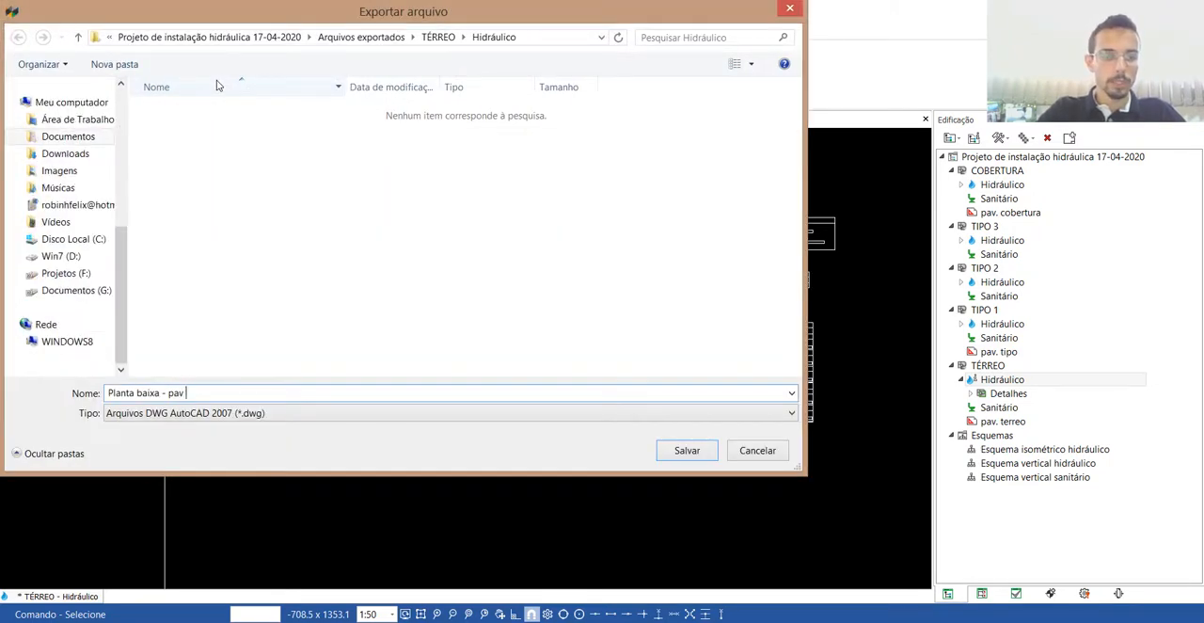
click(107, 122)
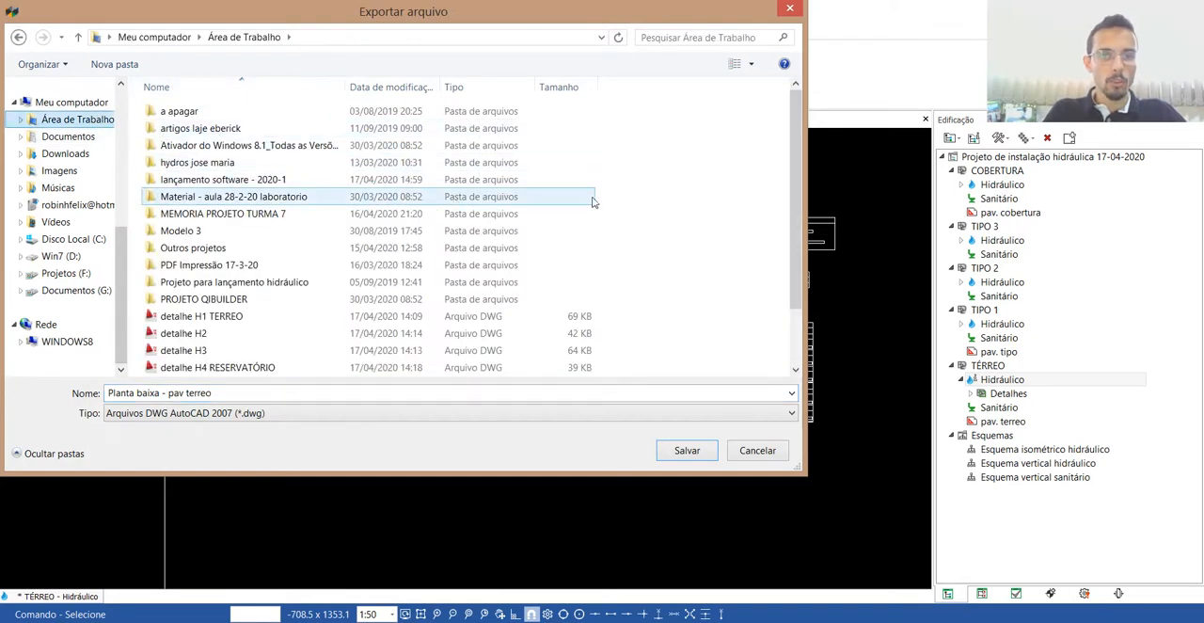
right_click(739, 342)
mouse_move(602, 513)
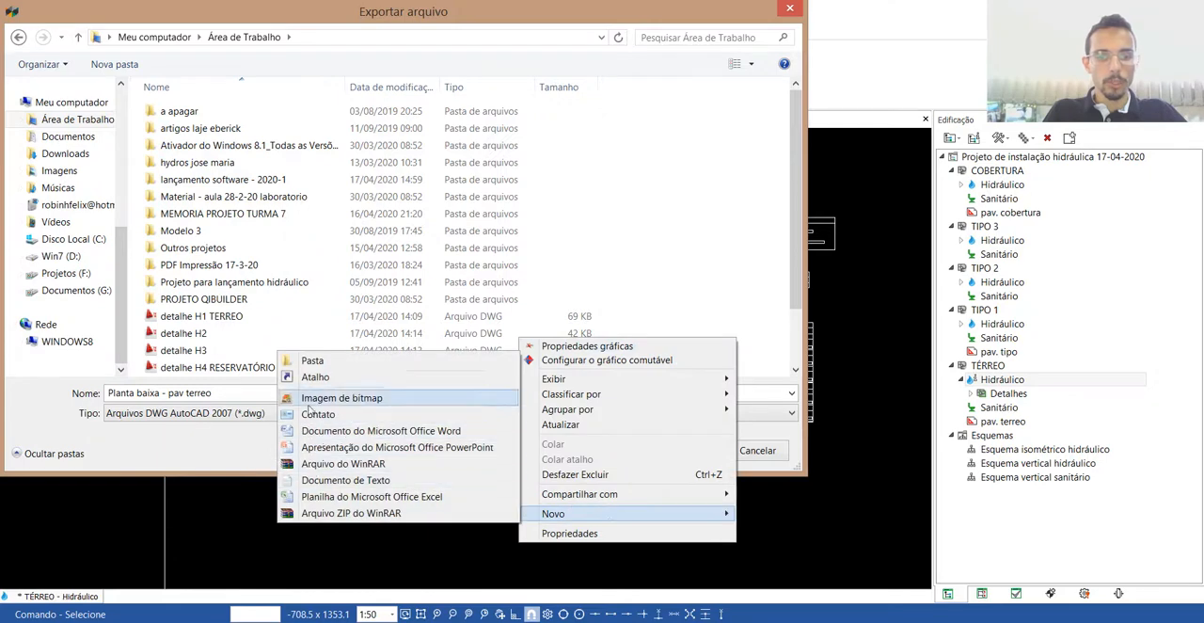
click(315, 360)
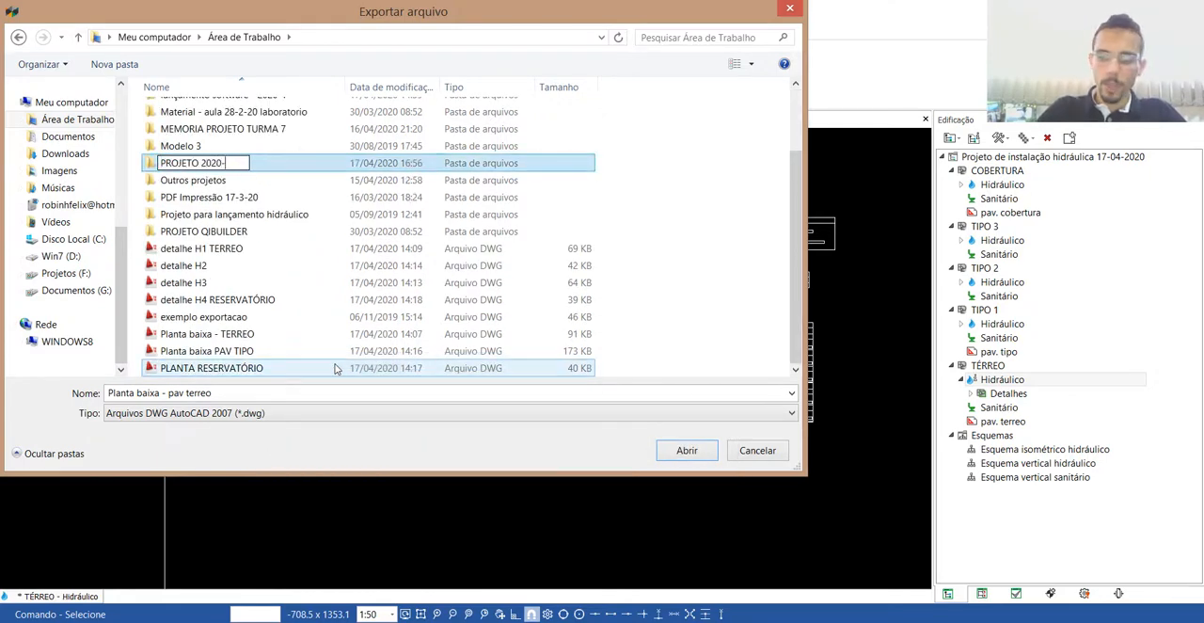
text(PROJETO 2020-1)
key(Return)
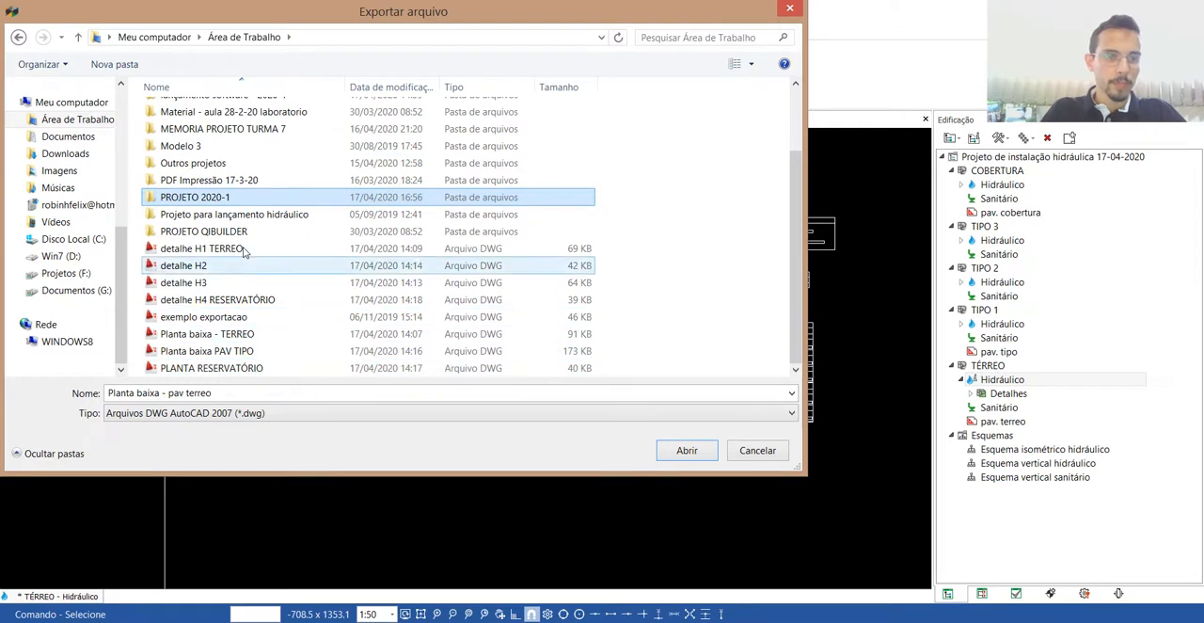
double_click(204, 200)
click(687, 450)
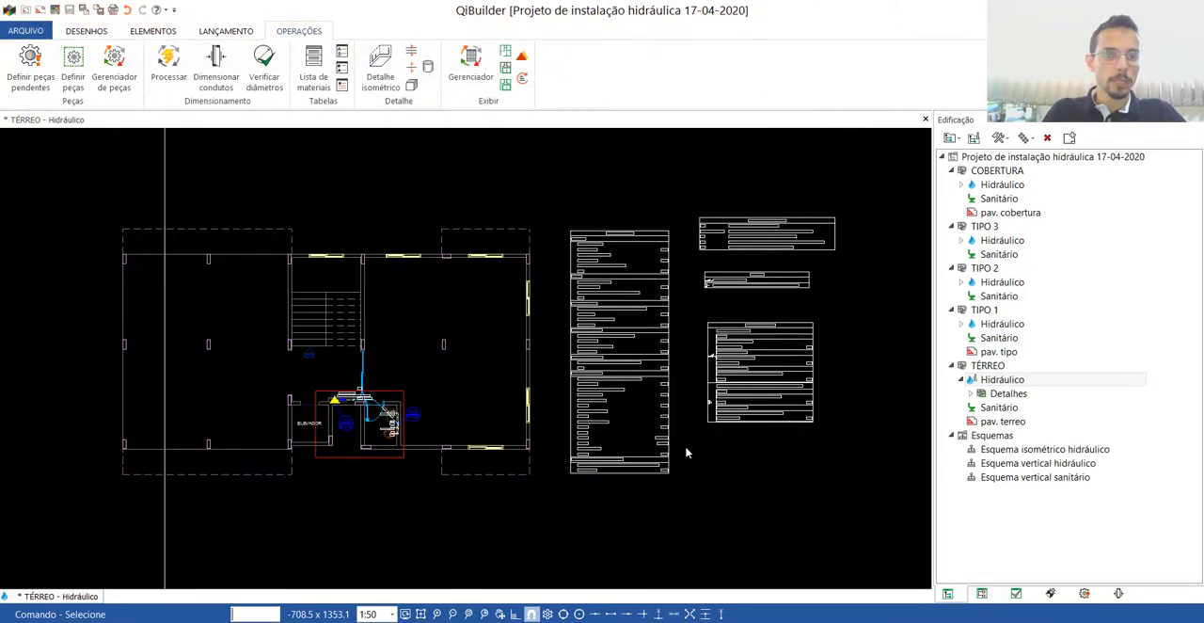
Open isometric detail H1 from its red frame around the bathroom and water meter on the TÉRREO plan.
scroll(586, 352, down, 2)
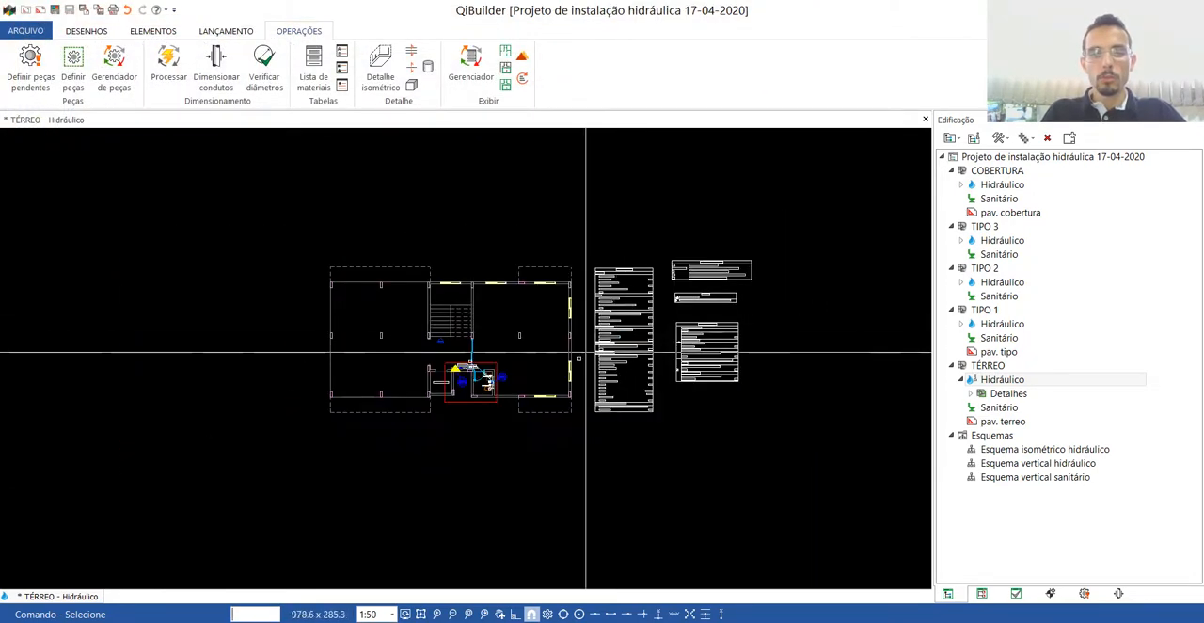
scroll(438, 367, up, 4)
scroll(435, 355, up, 4)
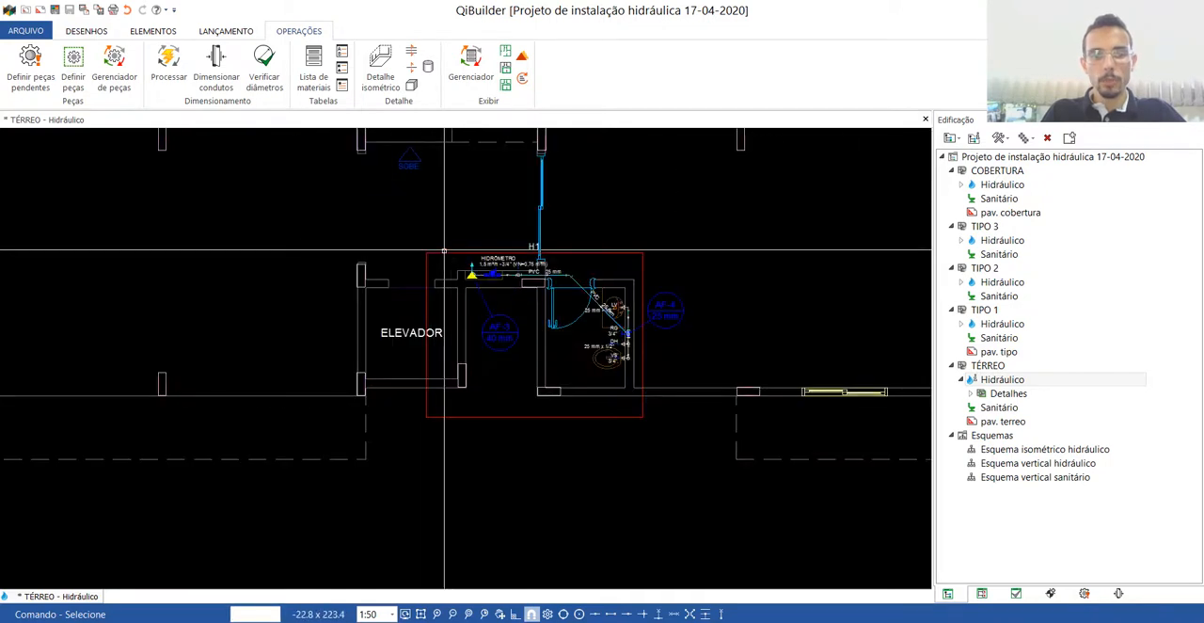
double_click(441, 252)
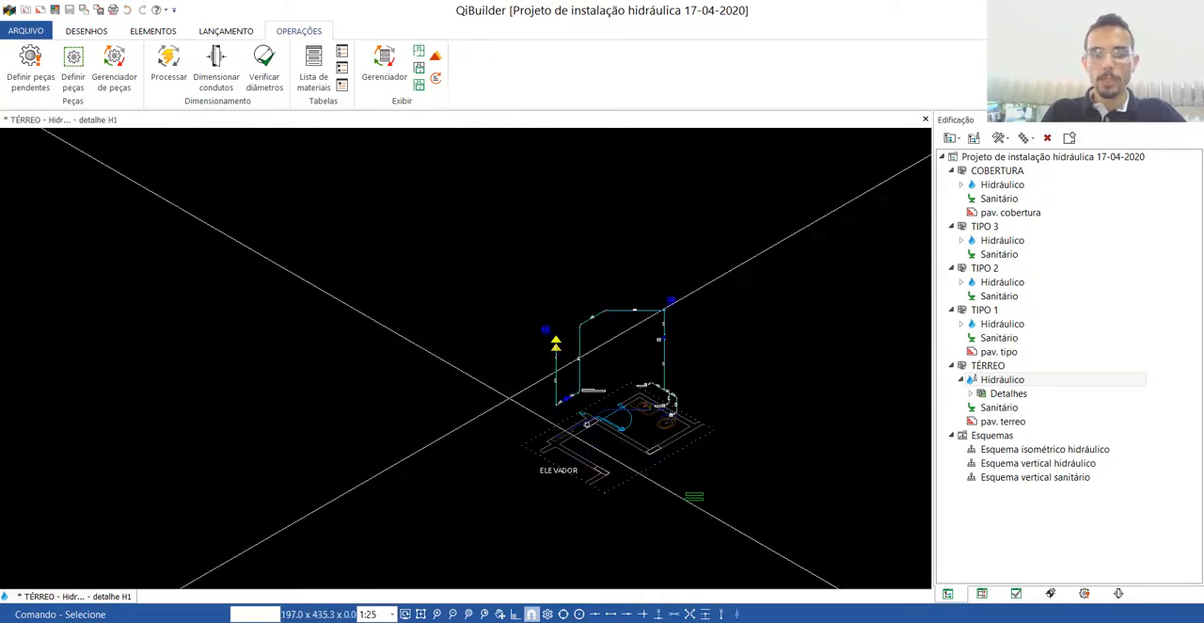
Move the DH label above its water point and the VS label to the right of its own, clear of the wall lines.
scroll(677, 422, up, 2)
scroll(696, 385, up, 2)
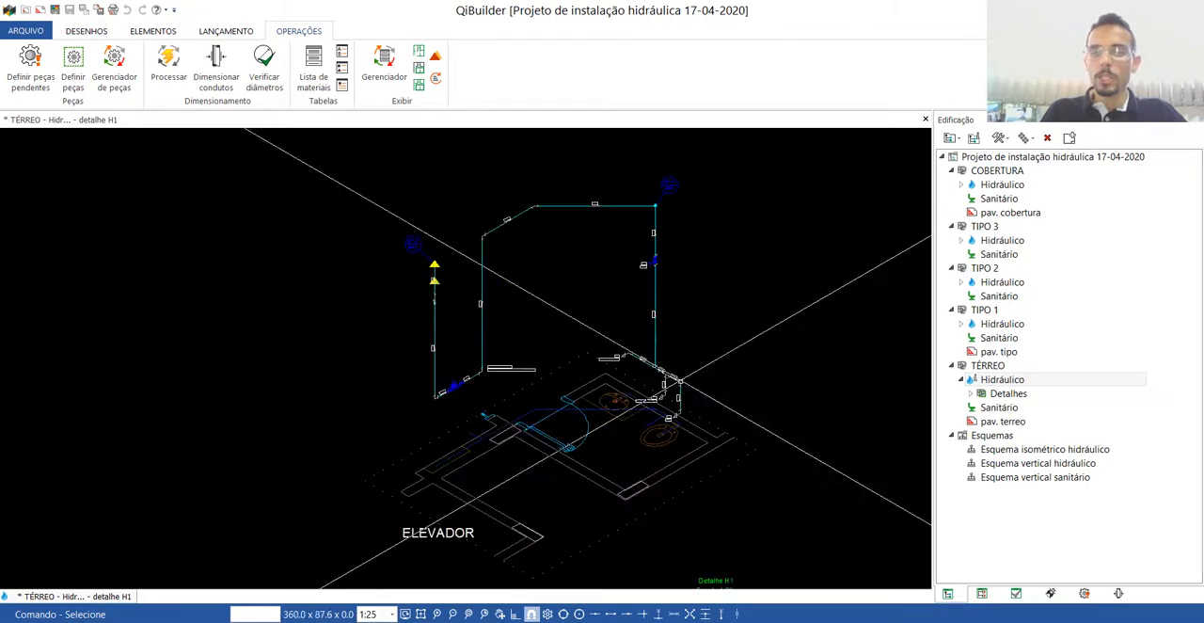
scroll(680, 408, up, 6)
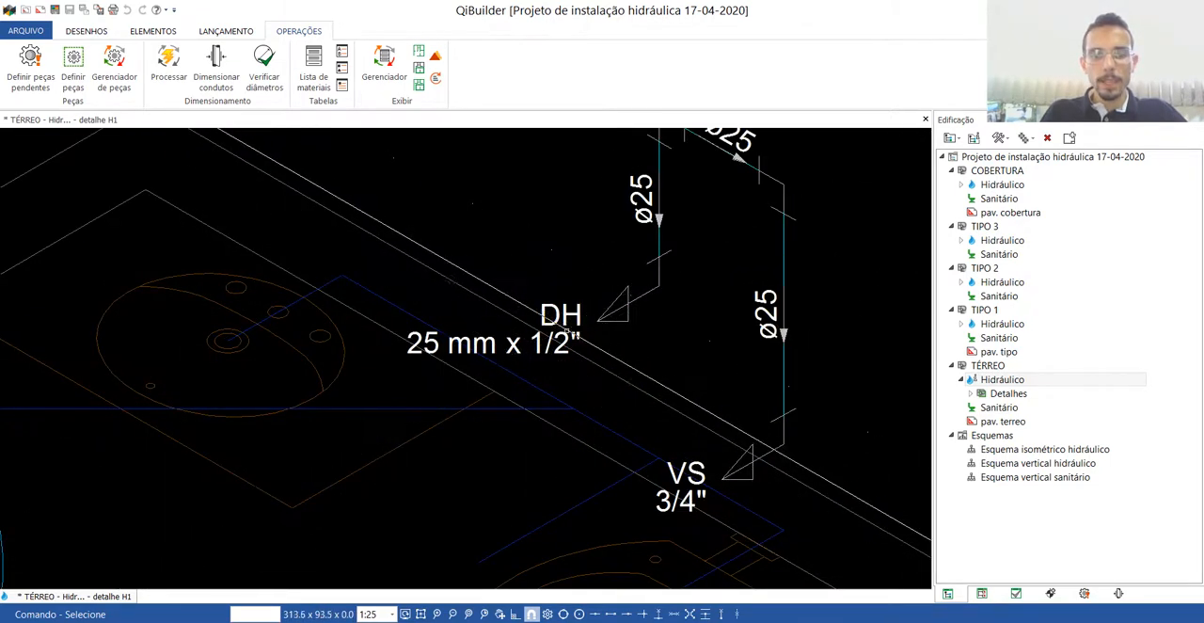
drag(567, 331, 585, 269)
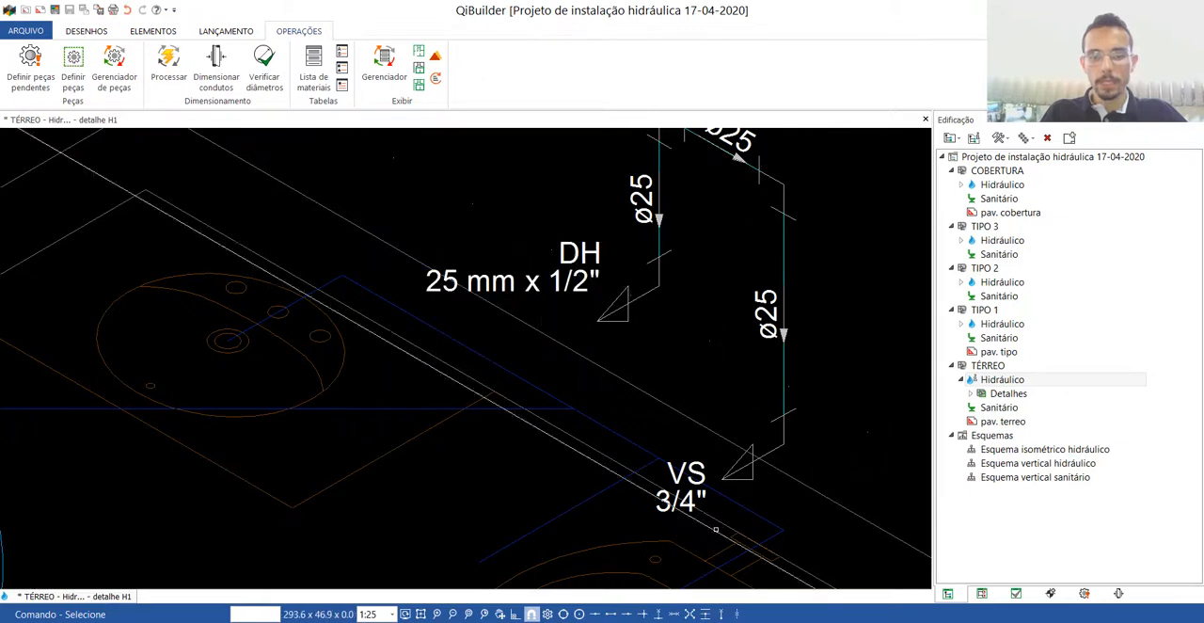
drag(790, 458, 823, 439)
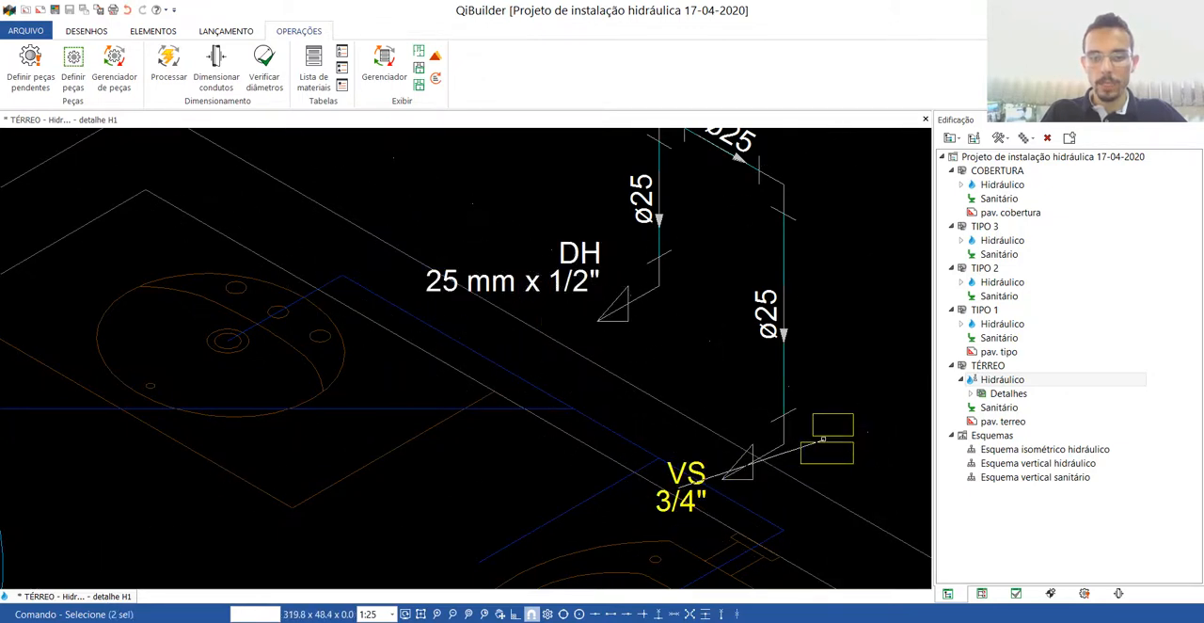
scroll(777, 492, down, 8)
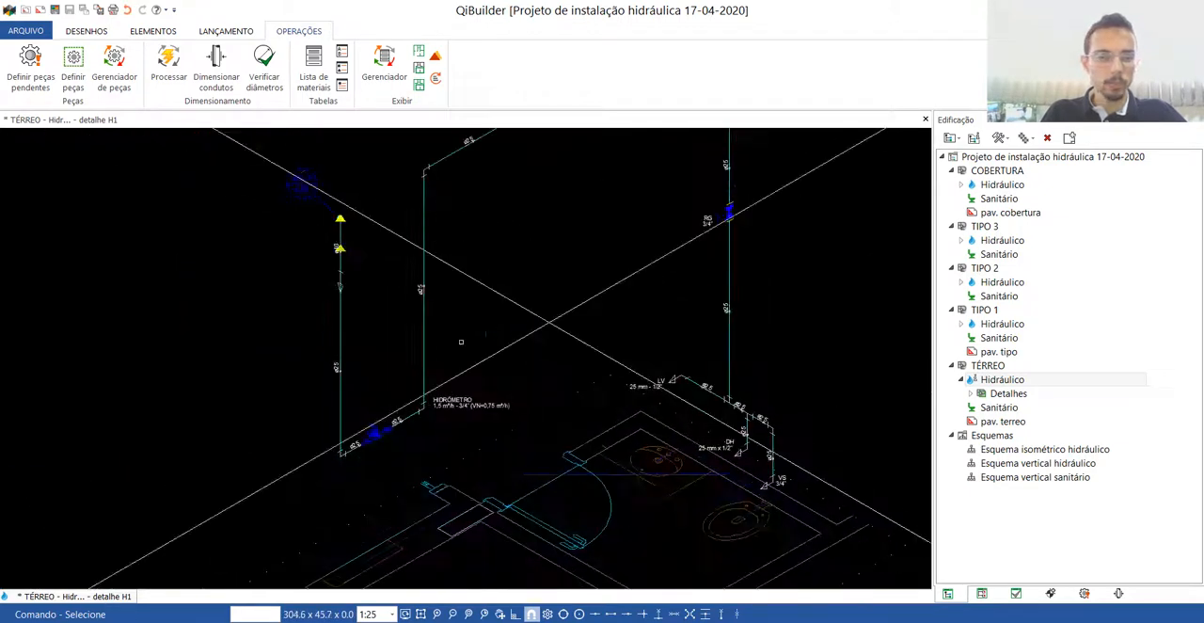
Move the HIDRÔMETRO text with its specification just below the water meter in the isometric detail.
scroll(433, 401, up, 2)
scroll(433, 401, up, 2)
click(440, 416)
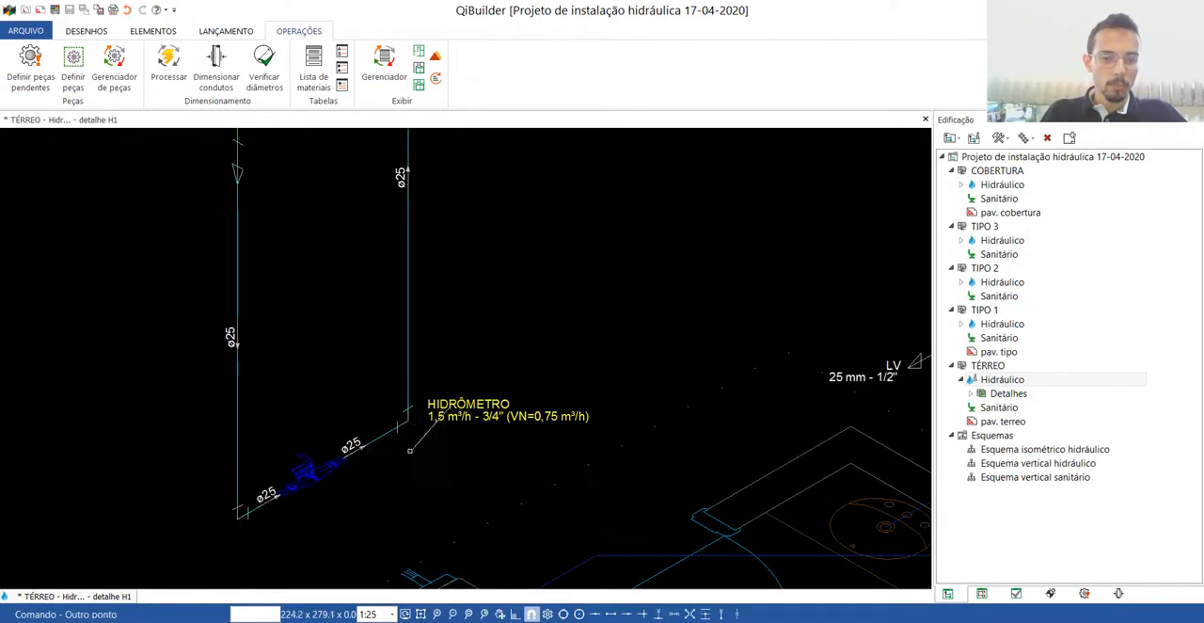
click(331, 490)
scroll(422, 425, down, 4)
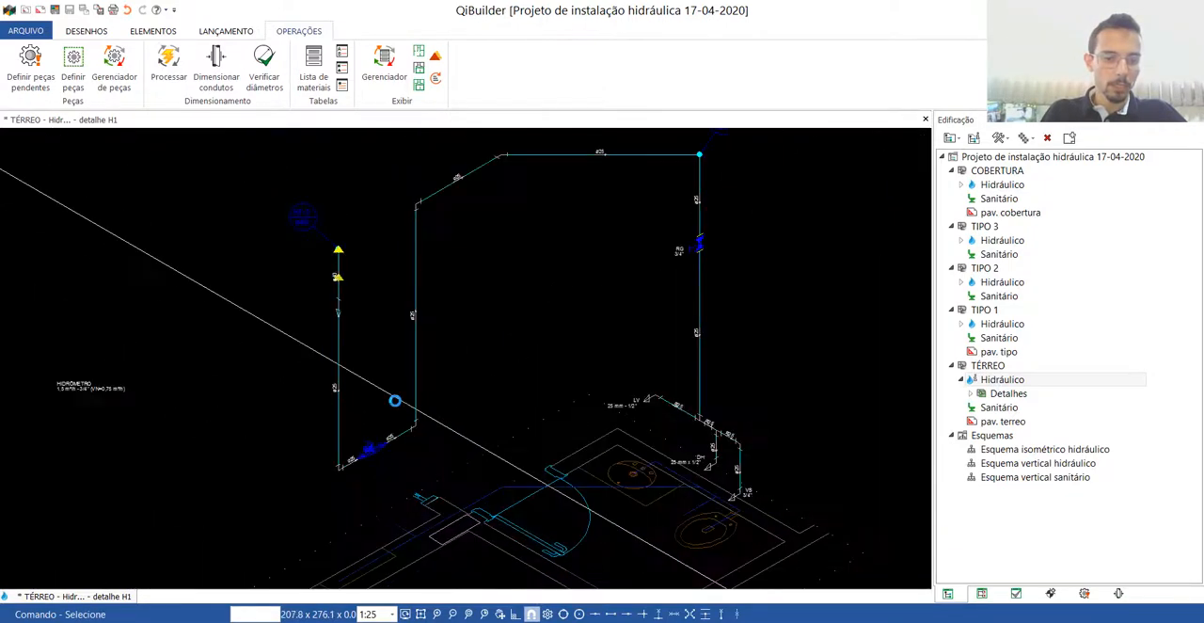
click(203, 427)
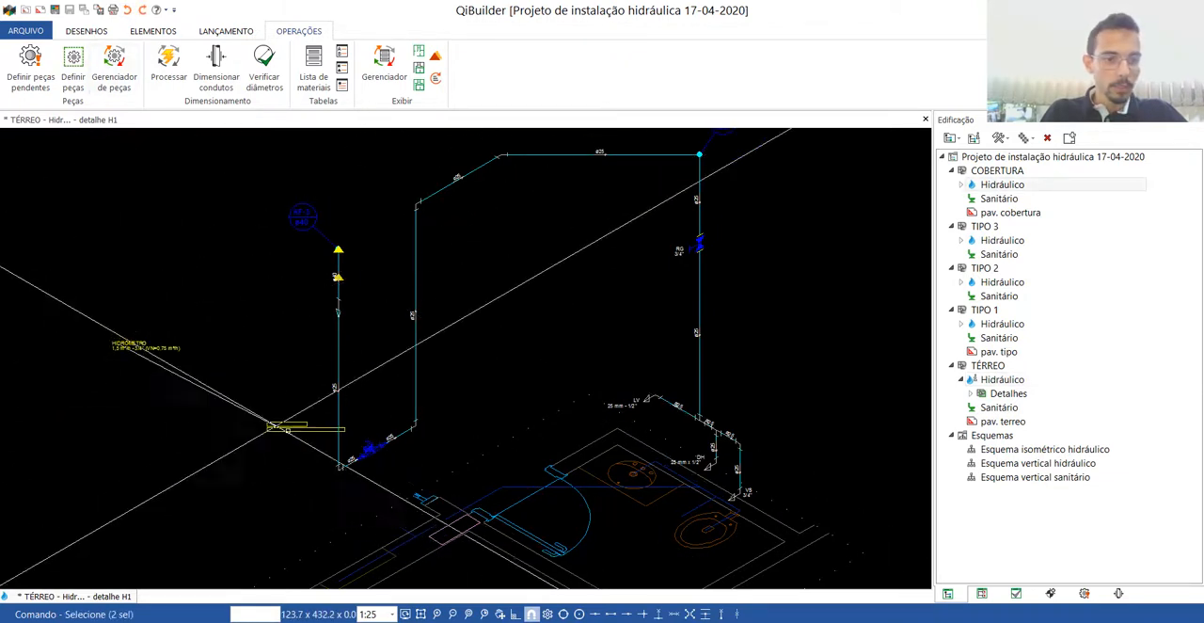
click(369, 459)
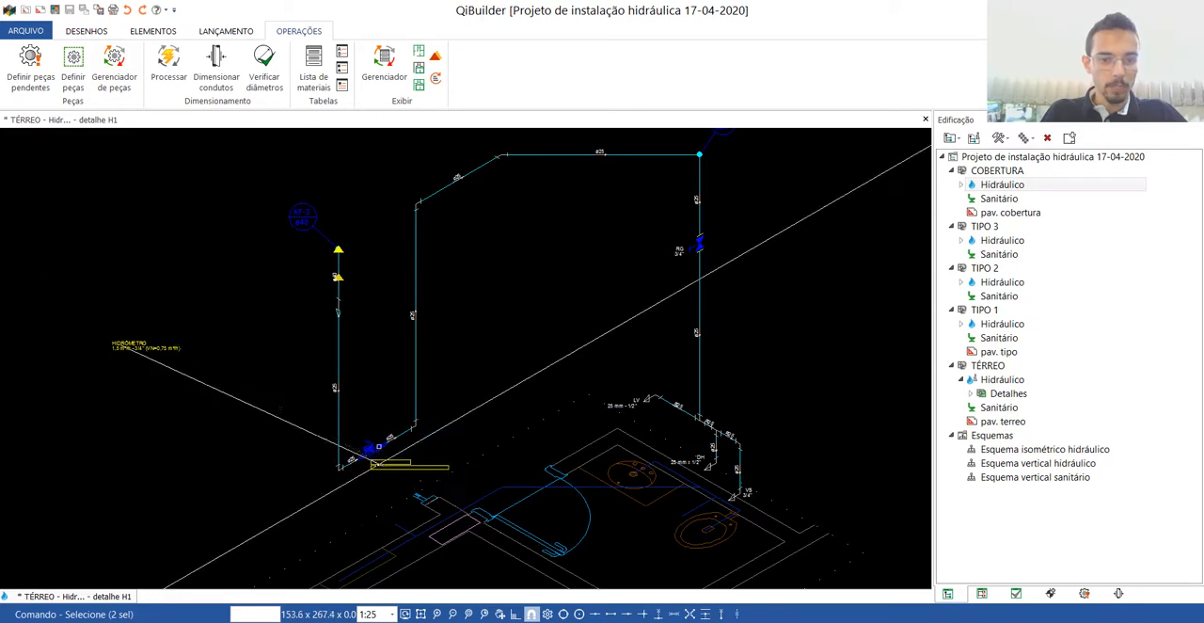
Move the AF-3 and AF-4 column labels slightly lower, beside the tops of their columns.
scroll(320, 260, up, 3)
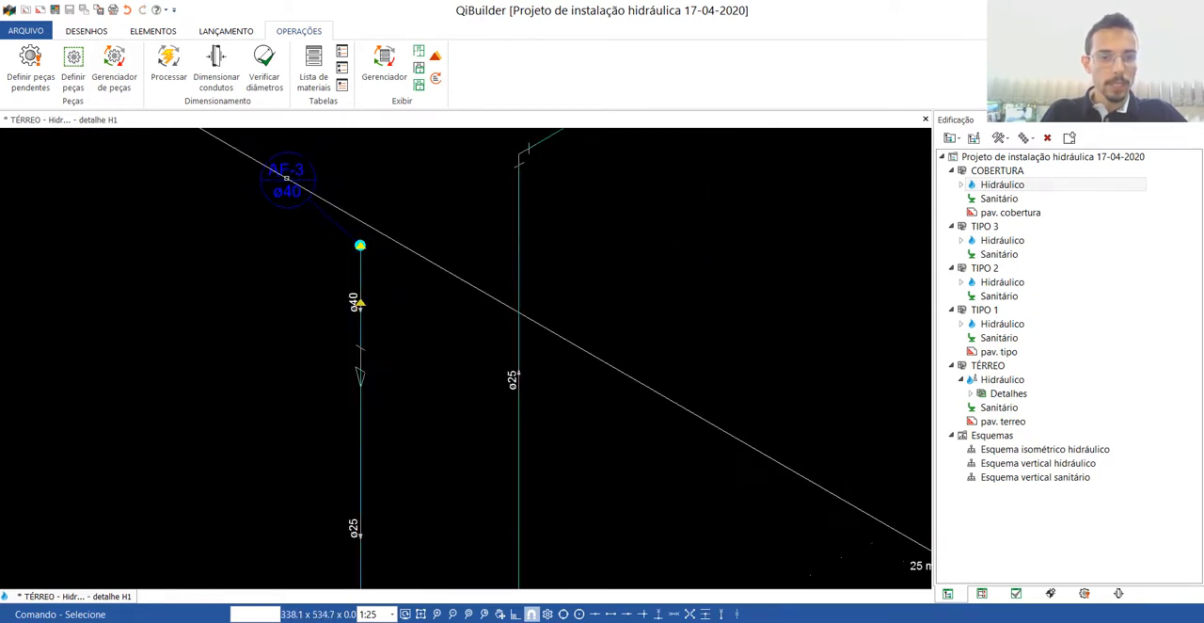
click(286, 177)
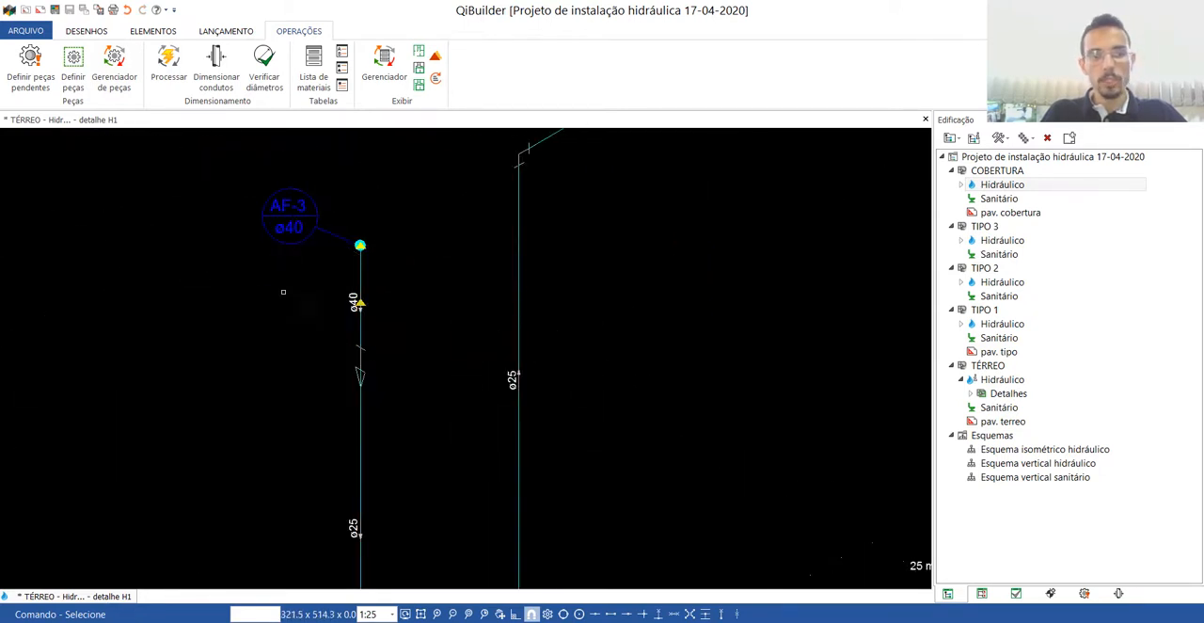
scroll(283, 291, down, 5)
scroll(478, 227, up, 5)
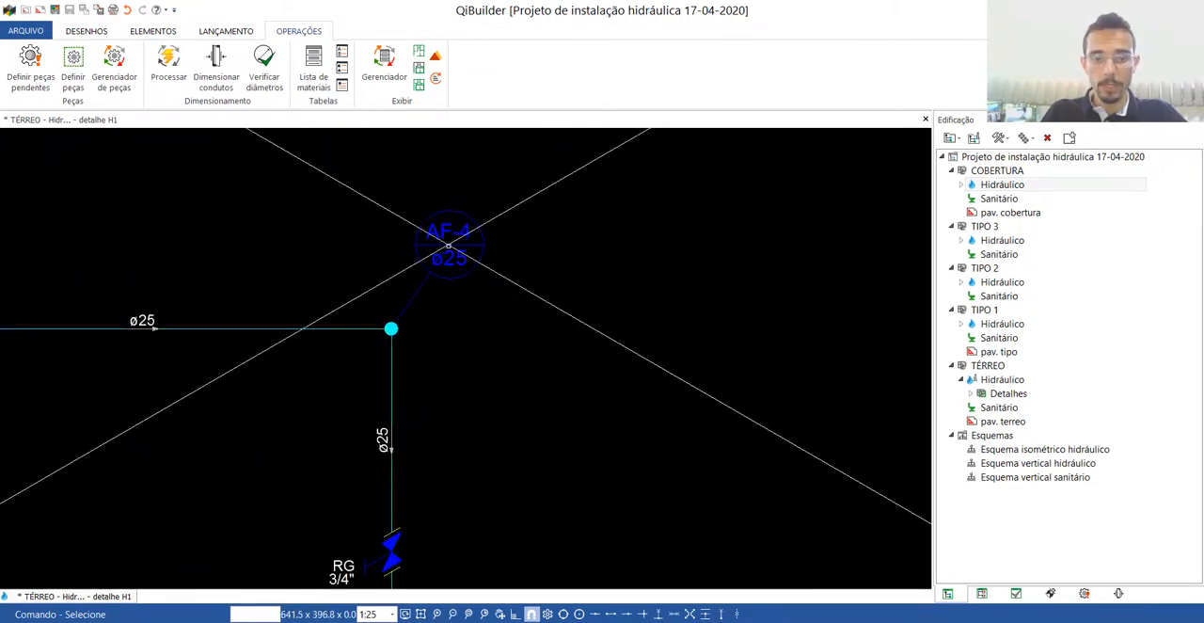
click(451, 252)
key(Escape)
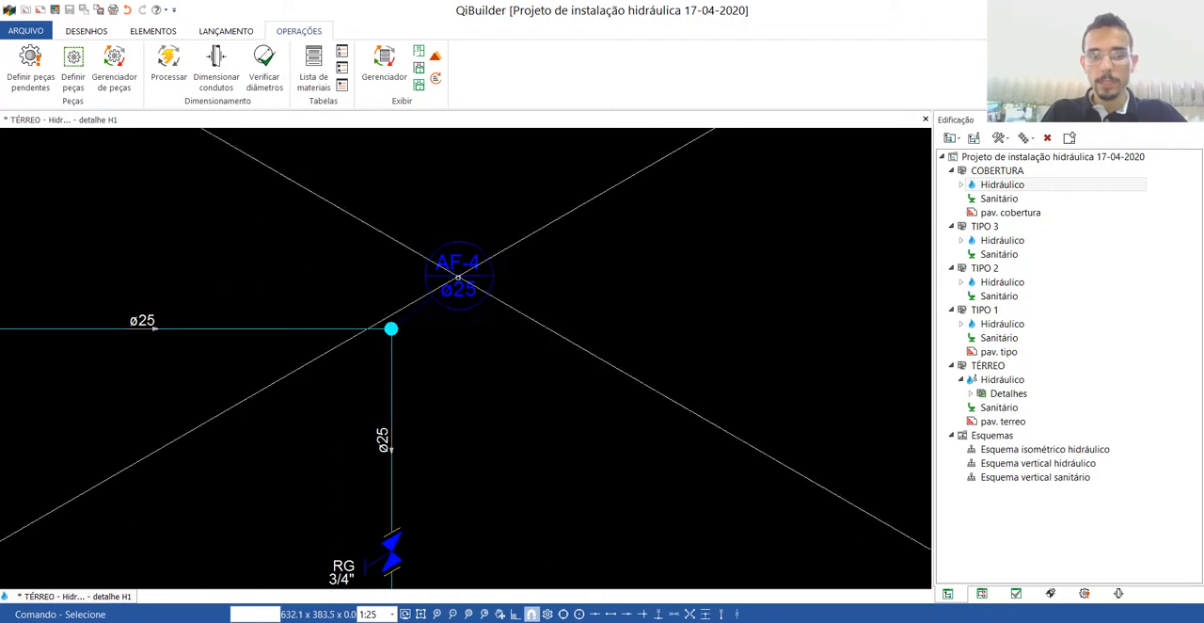
scroll(457, 273, down, 5)
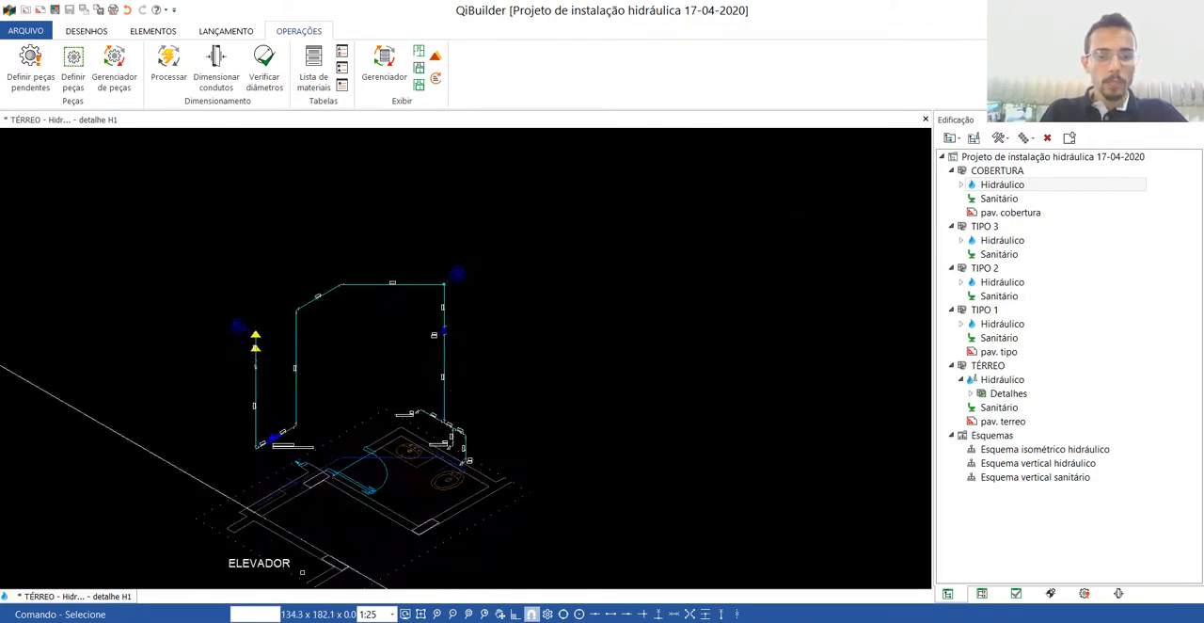
scroll(302, 571, up, 2)
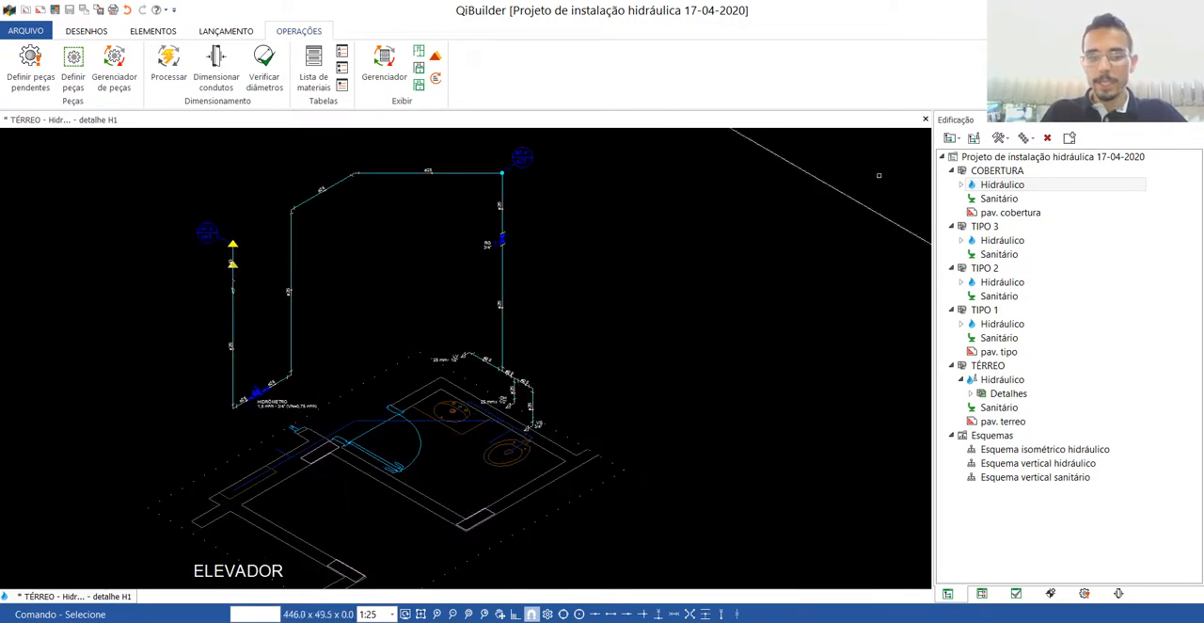
Close the detail and delete the blue pipe lines in the bathroom and above the lift lobby from the pav. terreo drawing.
click(926, 119)
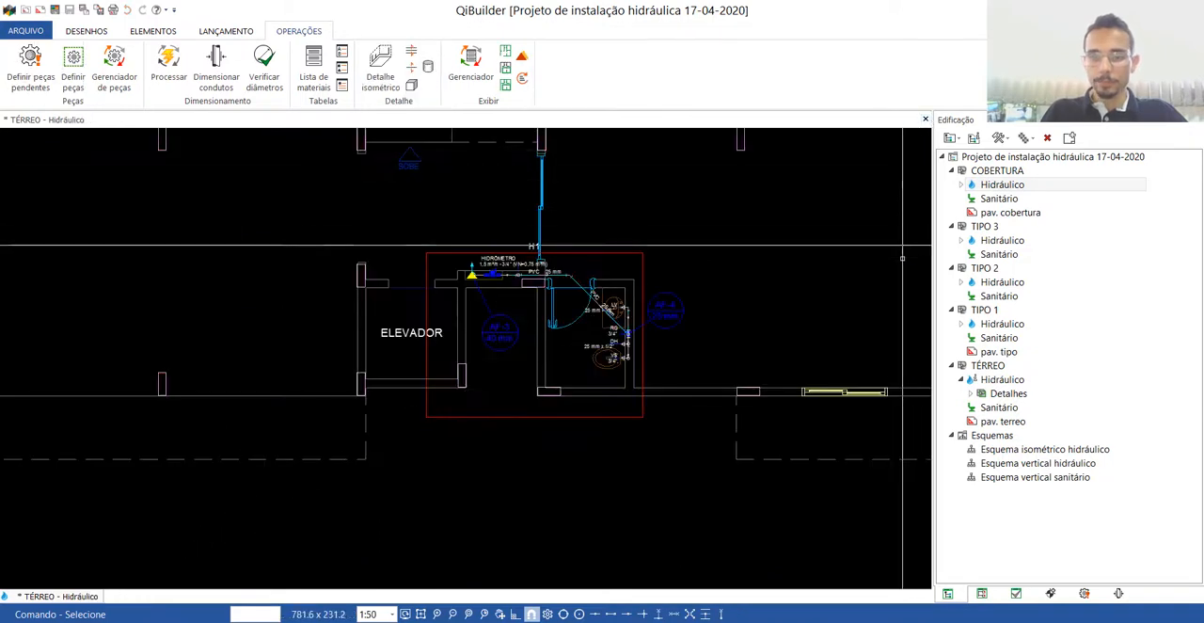
double_click(1003, 421)
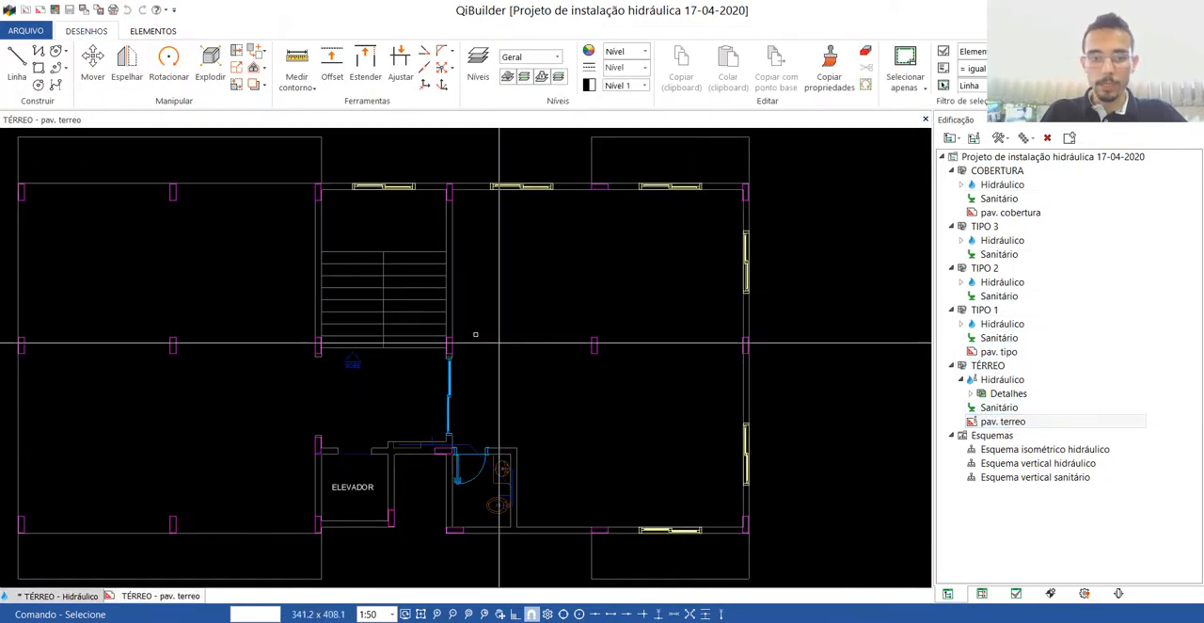
scroll(586, 476, up, 5)
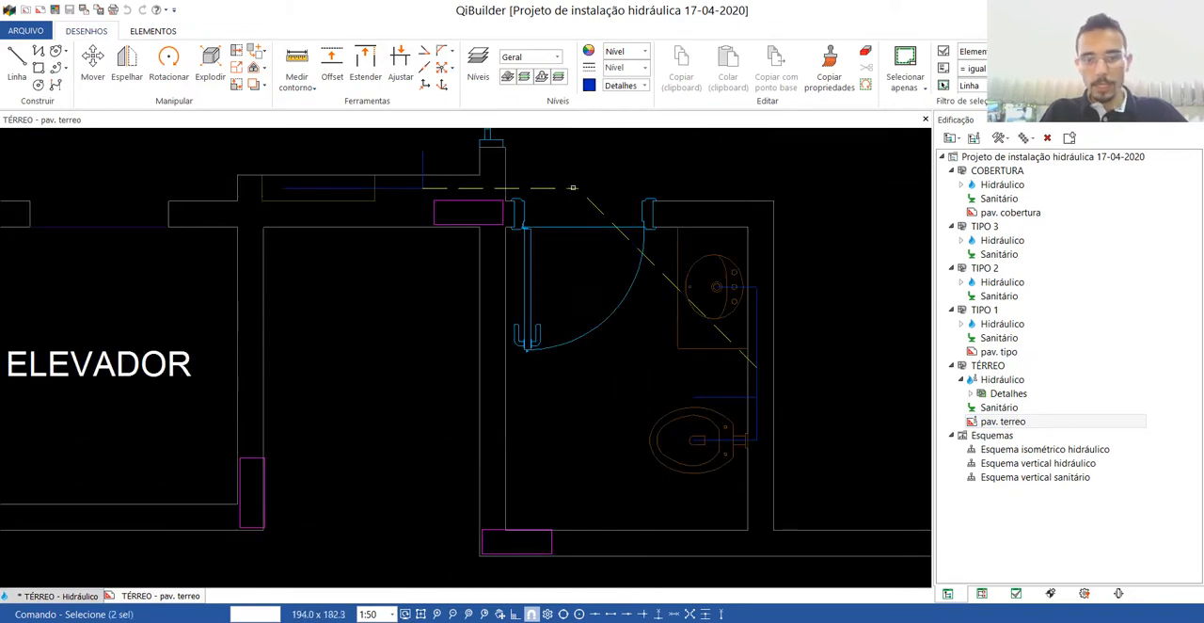
key(Delete)
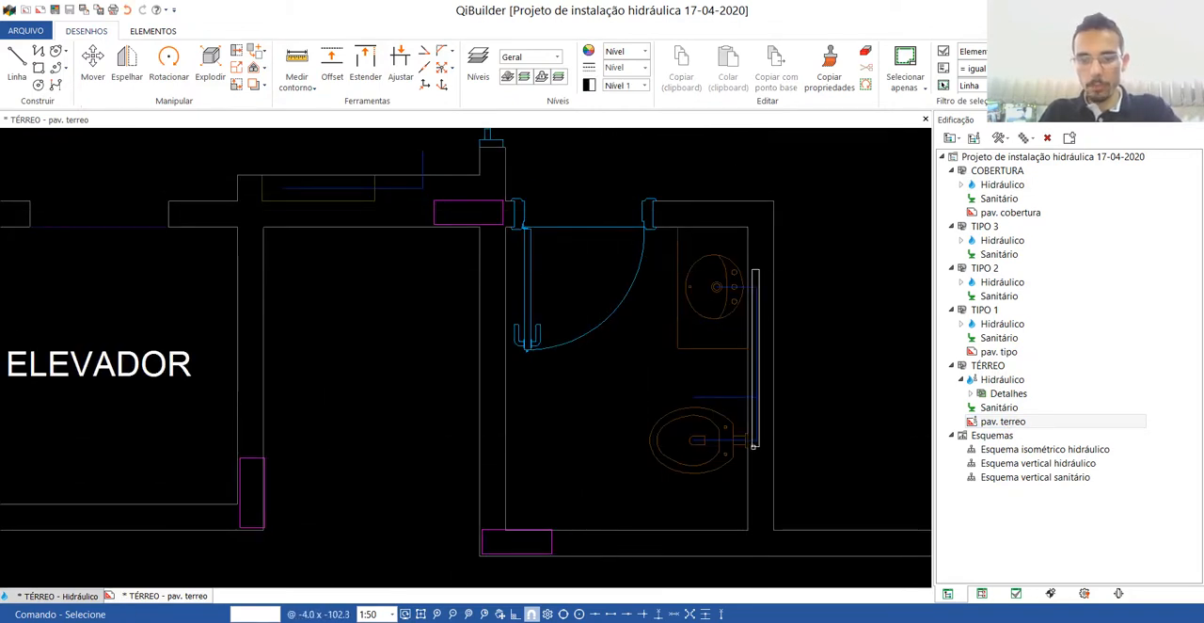
drag(753, 446, 752, 447)
key(Delete)
drag(430, 188, 430, 189)
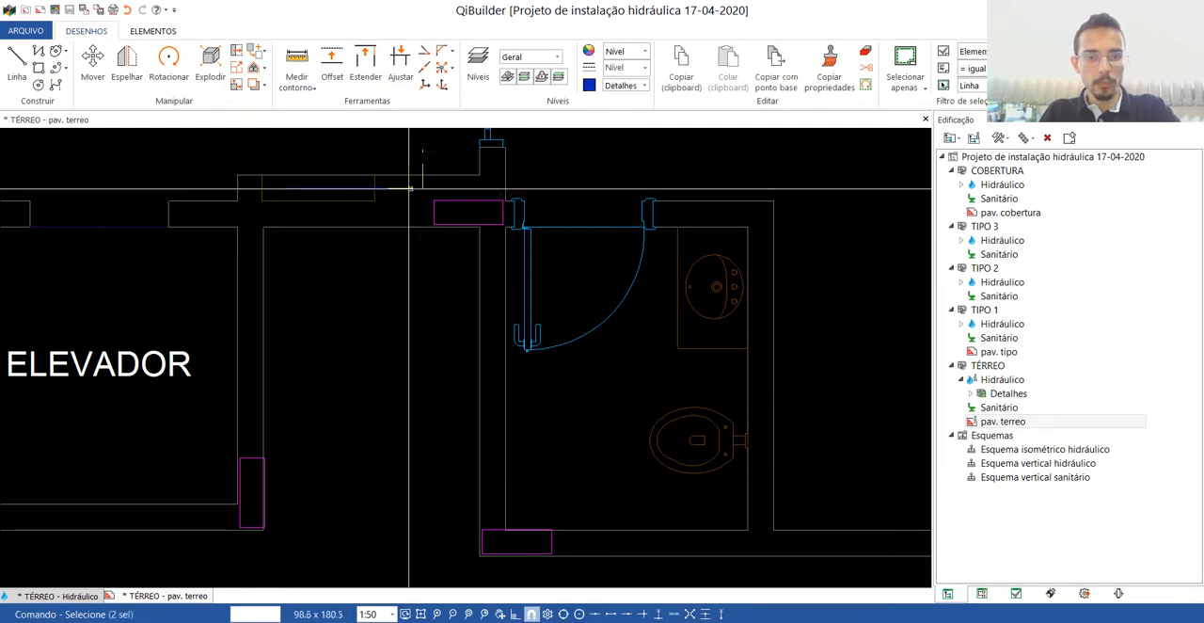
key(Delete)
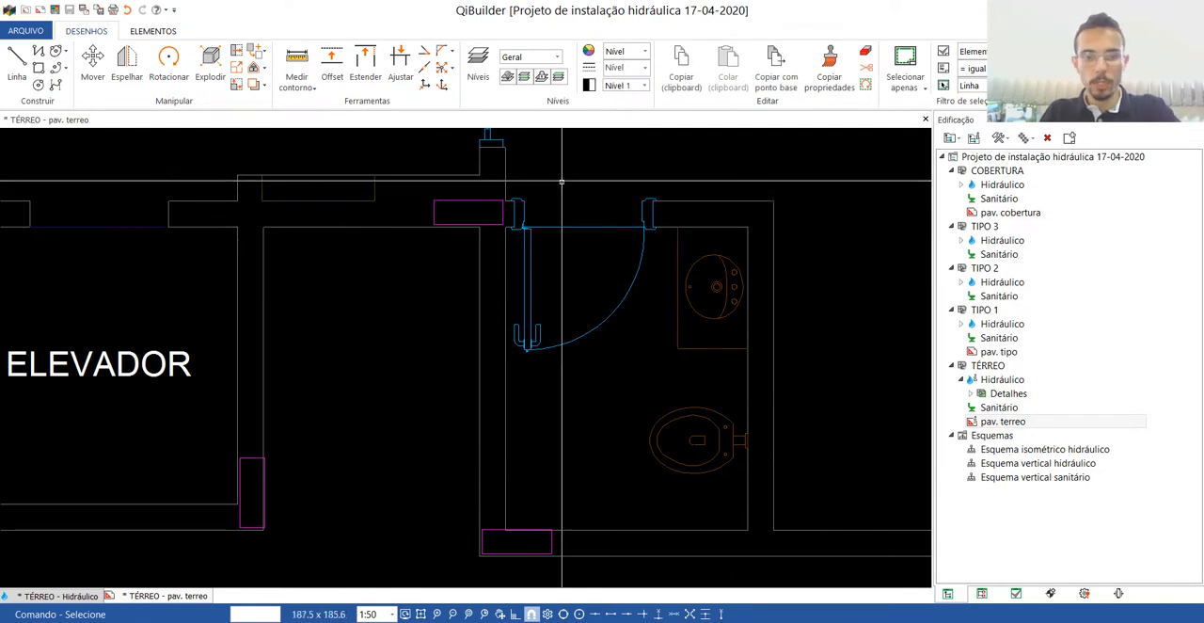
Close the pav. terreo drawing and reopen detail H1 from the hydraulic plan to check its background and labels.
click(926, 119)
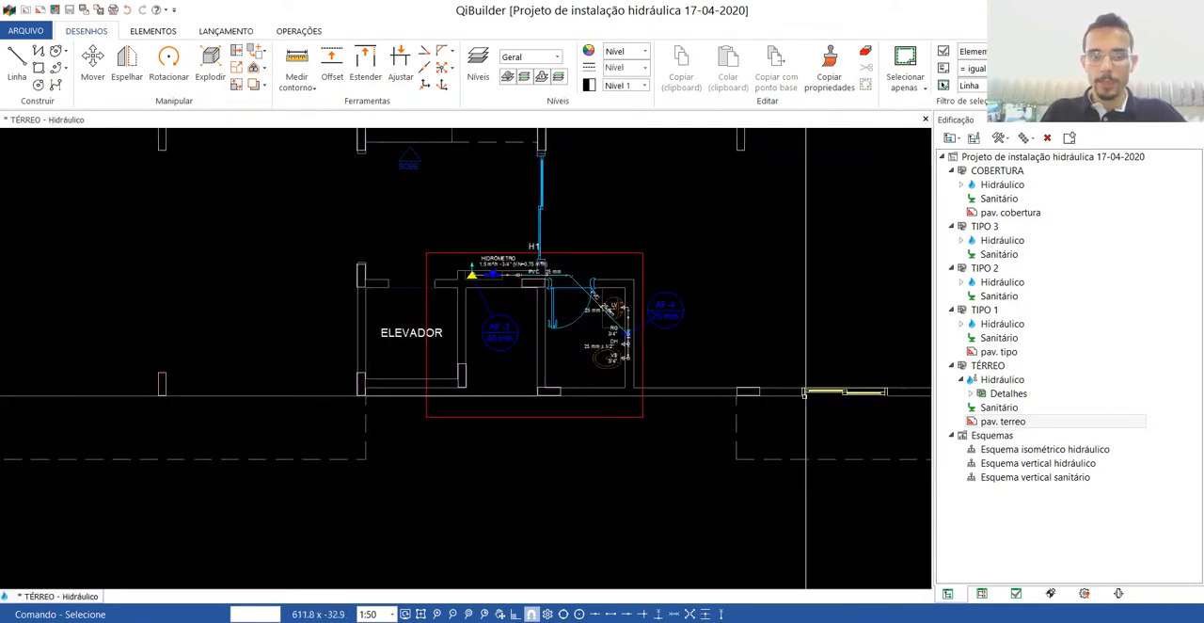
double_click(597, 252)
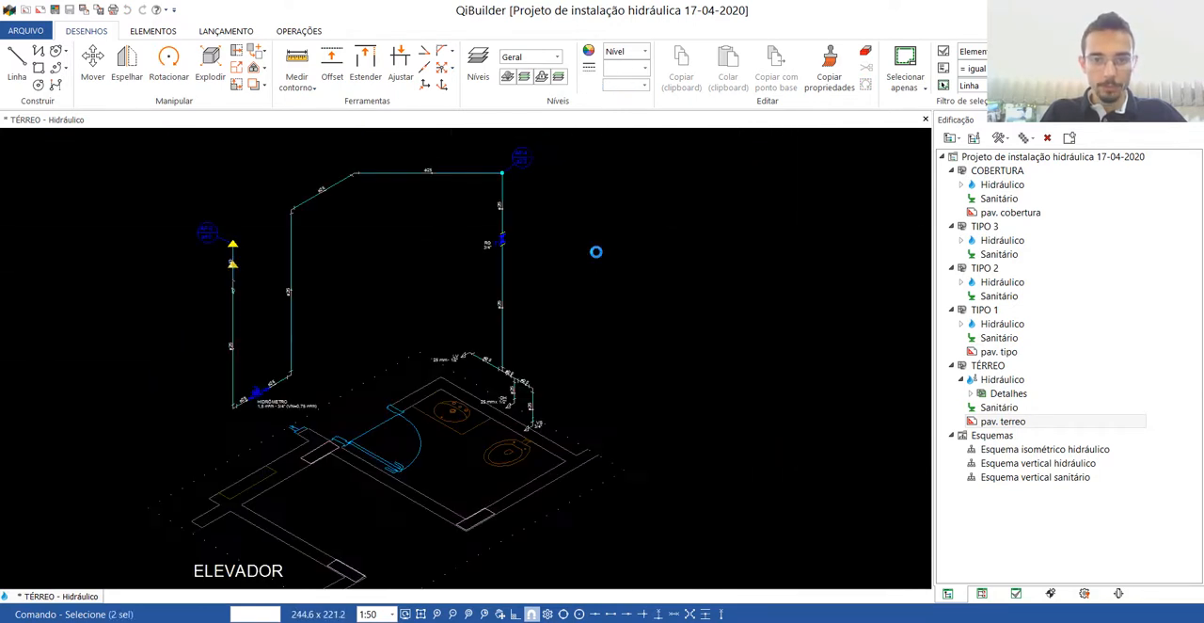
scroll(271, 458, up, 2)
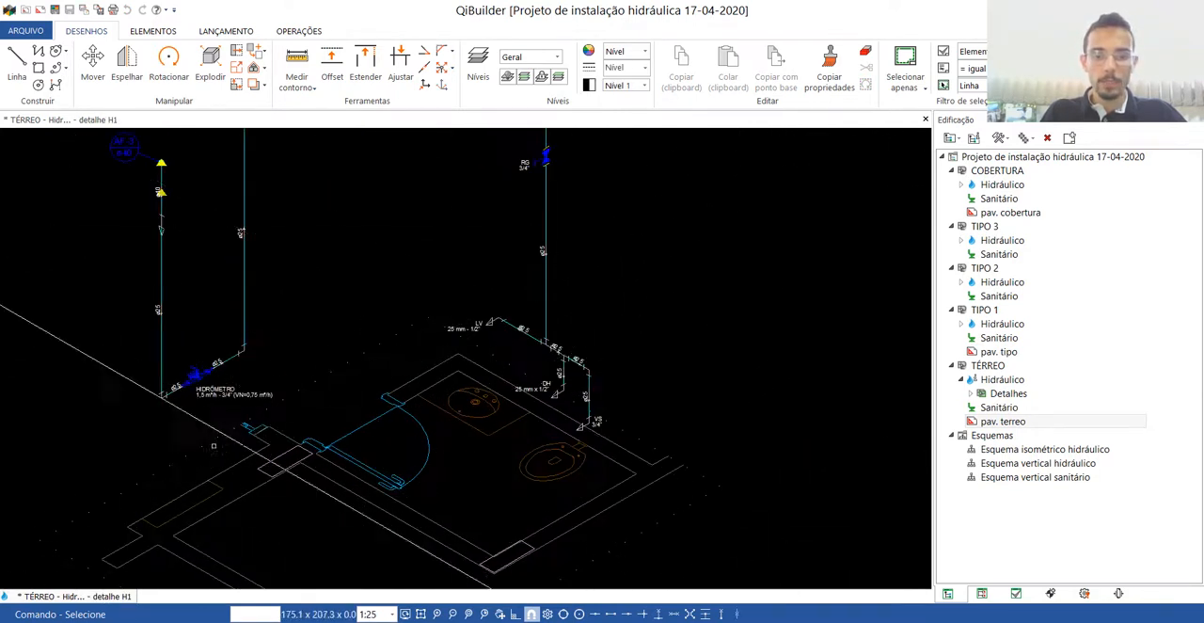
scroll(560, 372, down, 2)
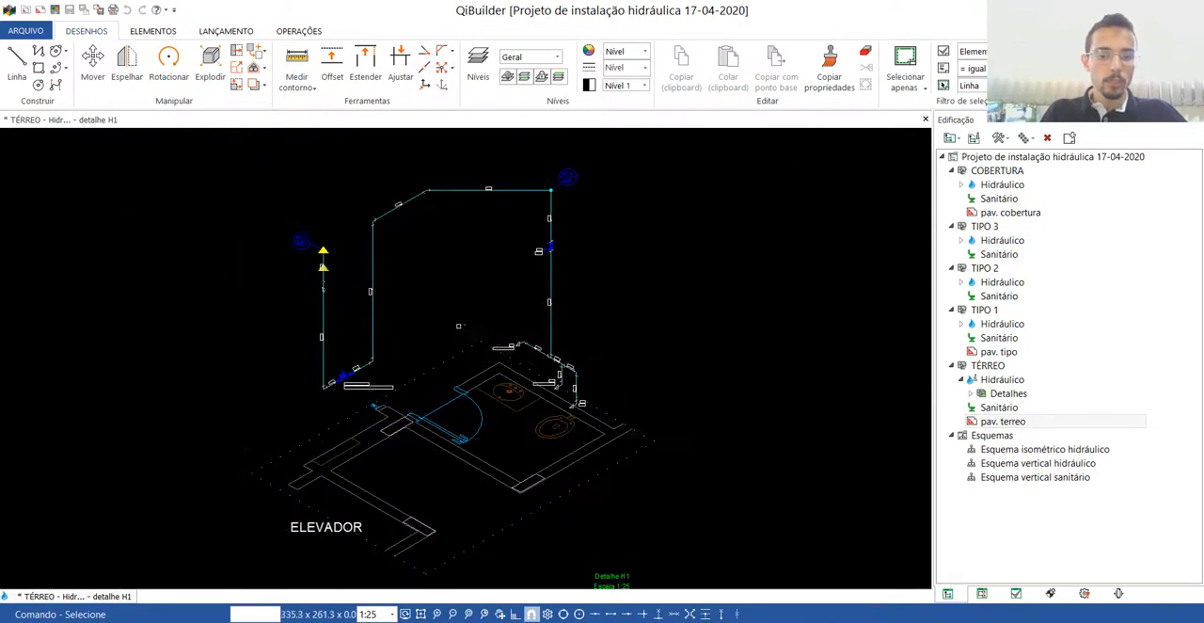
Export detail H1 as an AutoCAD 2007 DWG named detalhe H1 into the PROJETO 2020-1 folder on the desktop.
scroll(458, 325, down, 1)
click(38, 31)
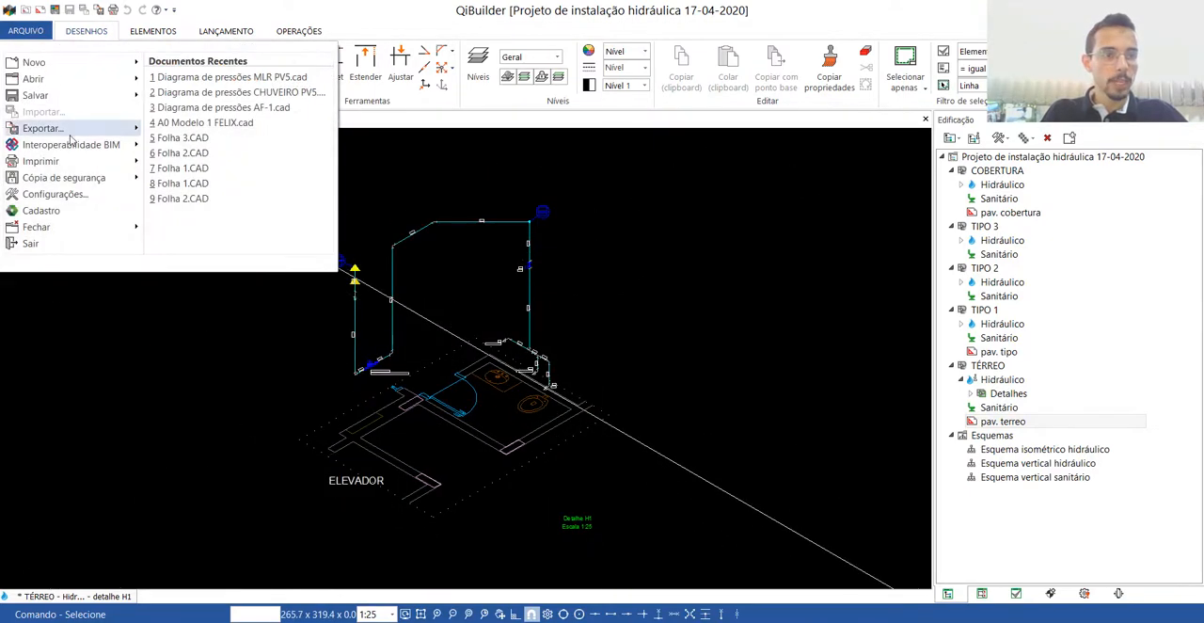
mouse_move(69, 132)
click(188, 83)
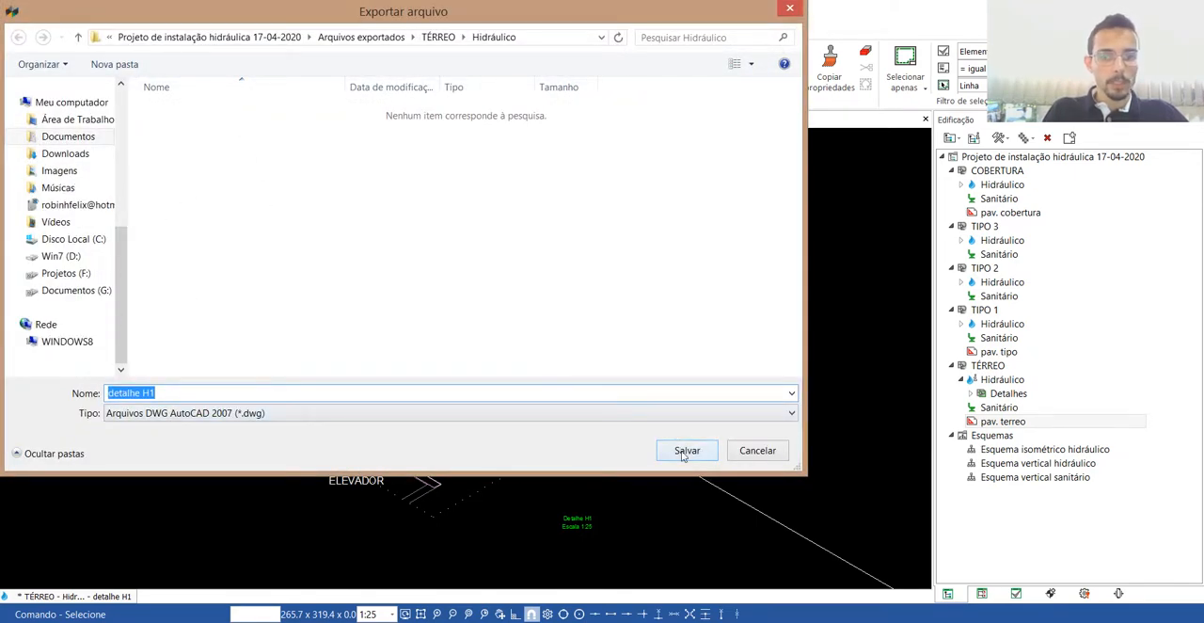
click(71, 121)
double_click(221, 280)
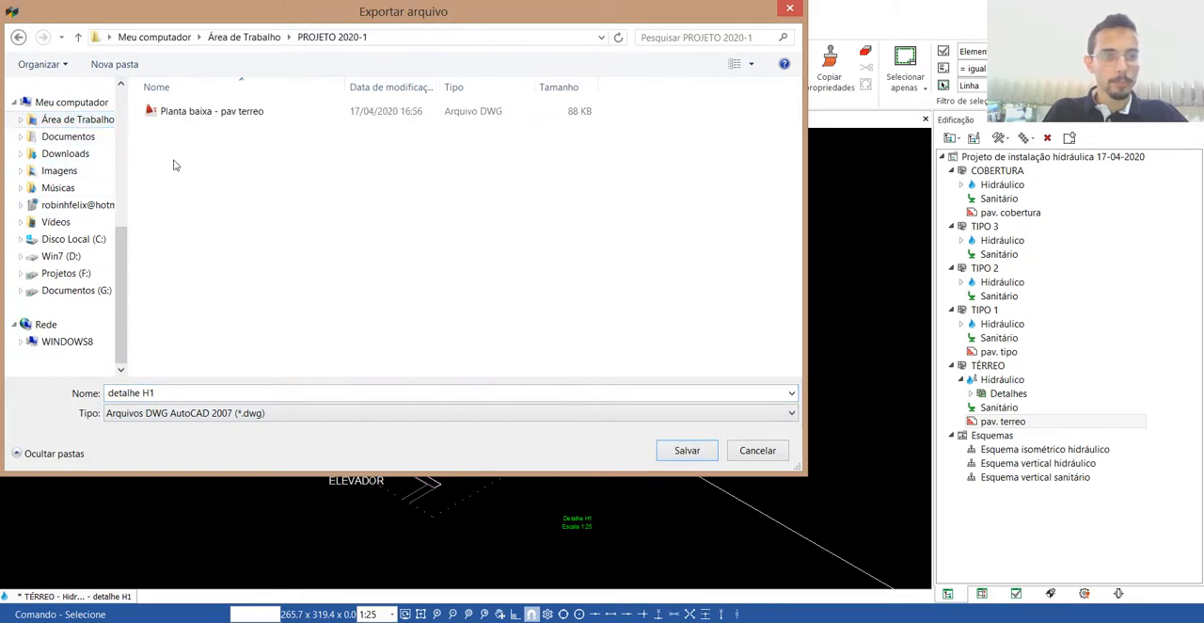
click(686, 451)
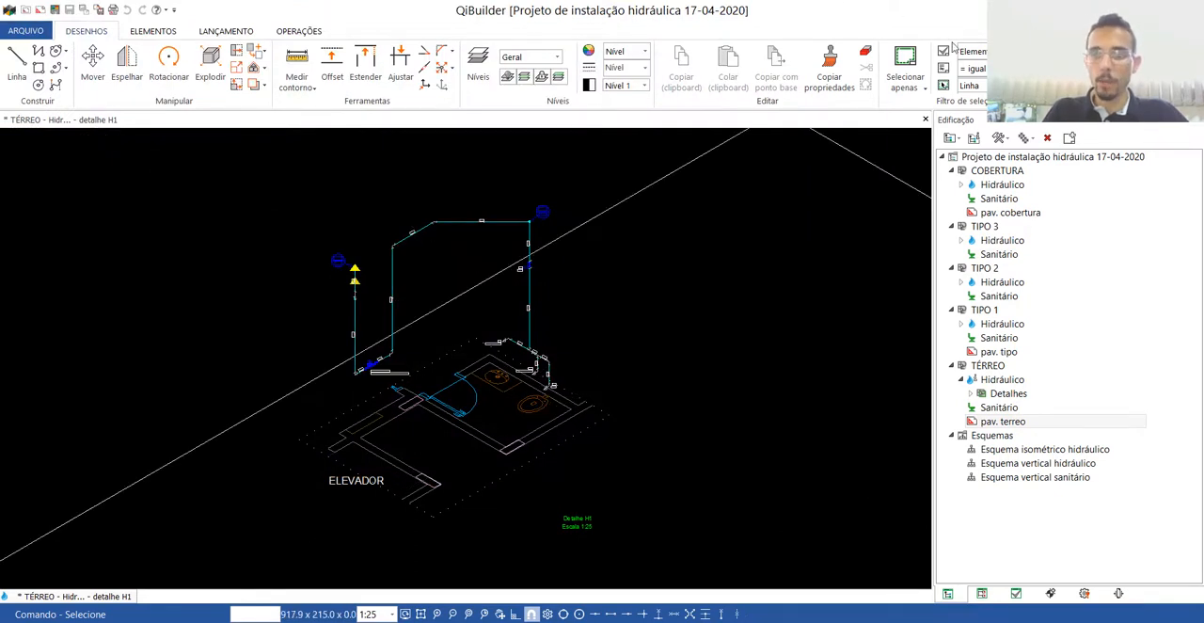
Close the TÉRREO drawings, open the TIPO 1 hydraulic plan and delete the large red detail frame around the whole floor.
click(926, 119)
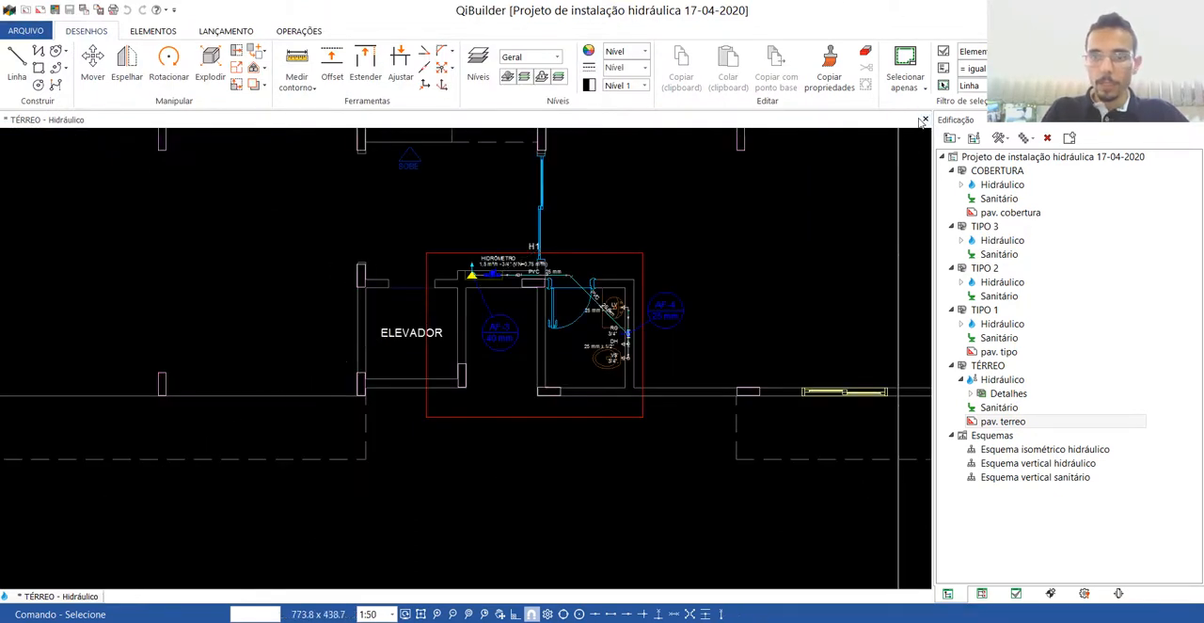
click(926, 120)
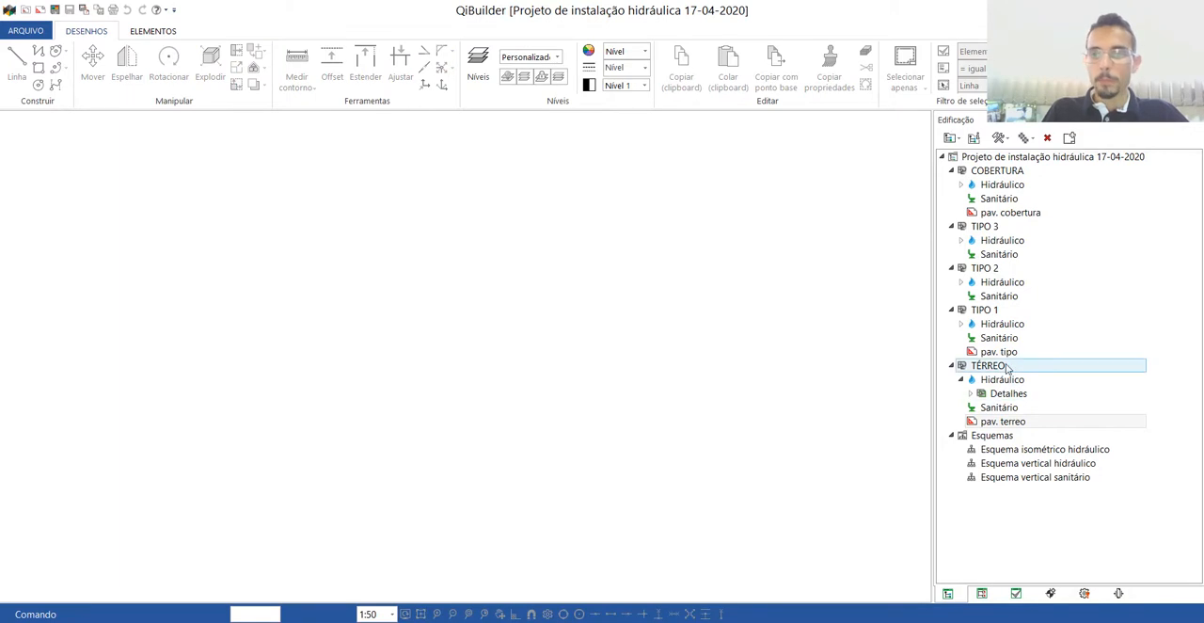
double_click(1001, 324)
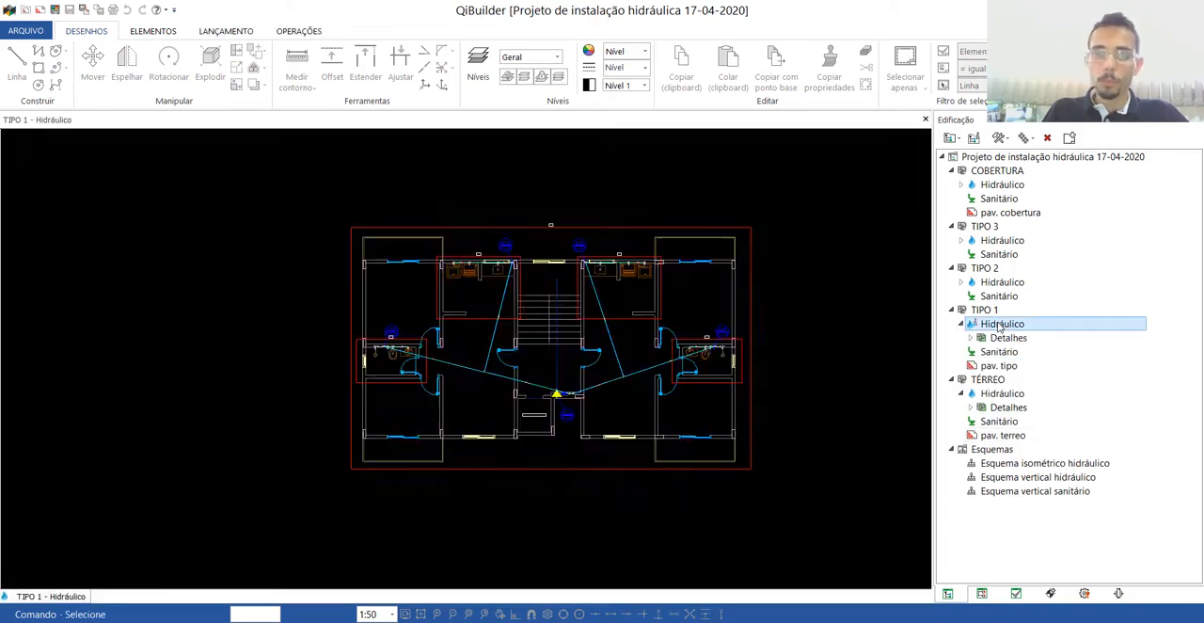
scroll(772, 288, up, 2)
scroll(772, 289, down, 3)
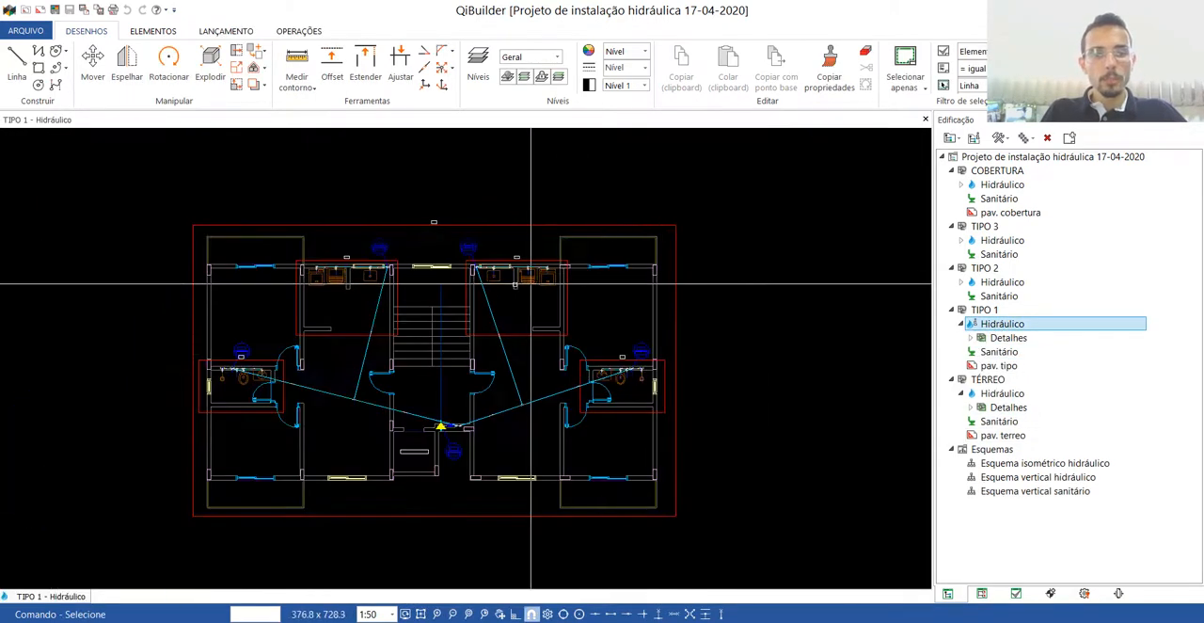
key(Escape)
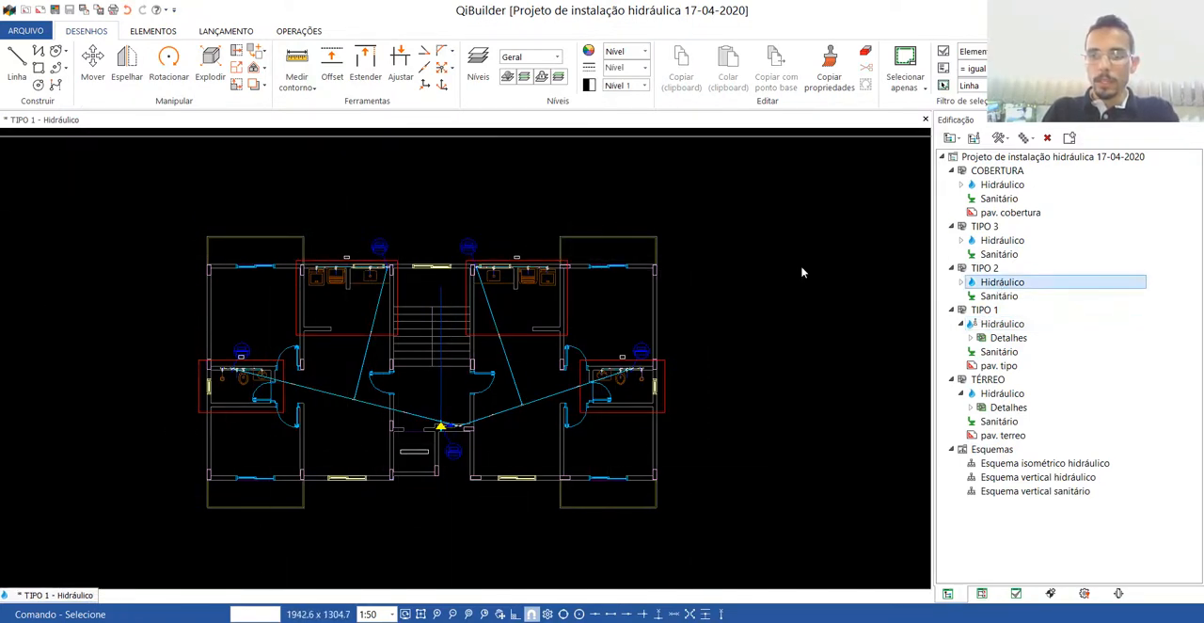
Remove the large outer detail frame from the TIPO 2 and TIPO 3 hydraulic plans and close both drawings.
double_click(1002, 282)
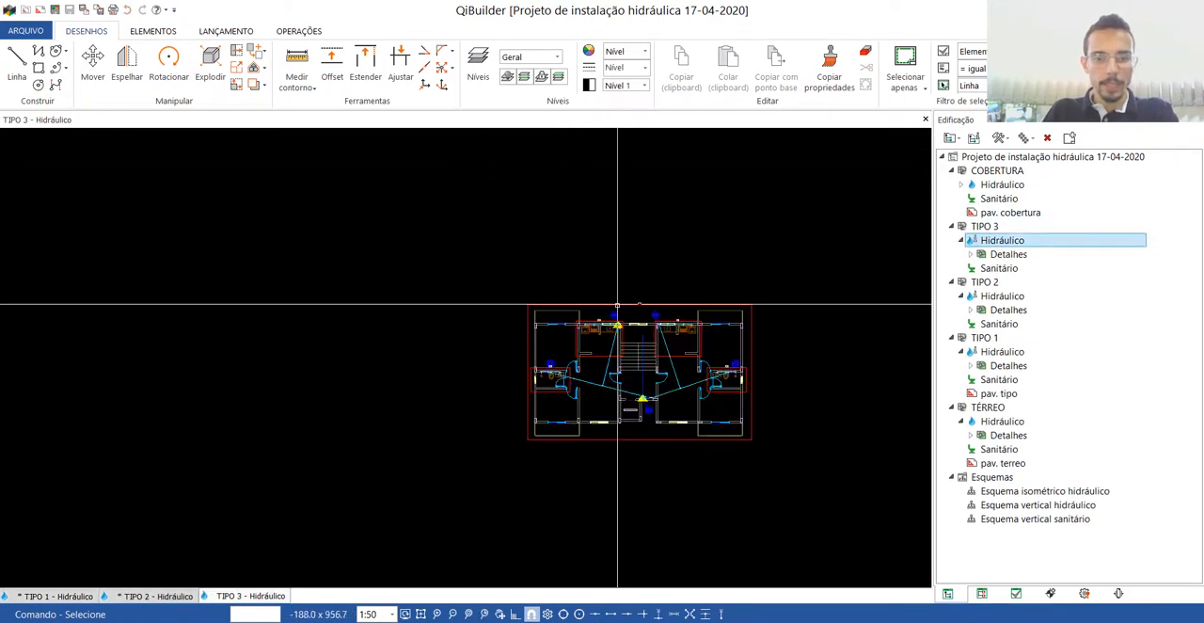
click(925, 119)
click(926, 119)
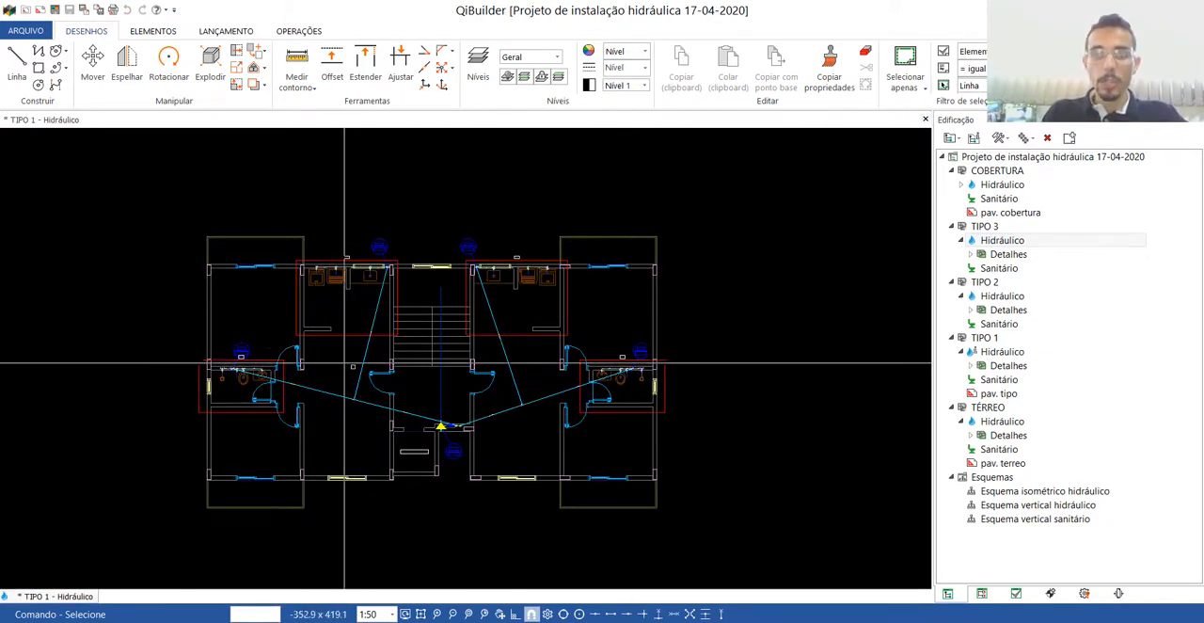
Check the column labels above the kitchen in the TIPO 1 hydraulic plan and open the display manager.
scroll(311, 270, up, 5)
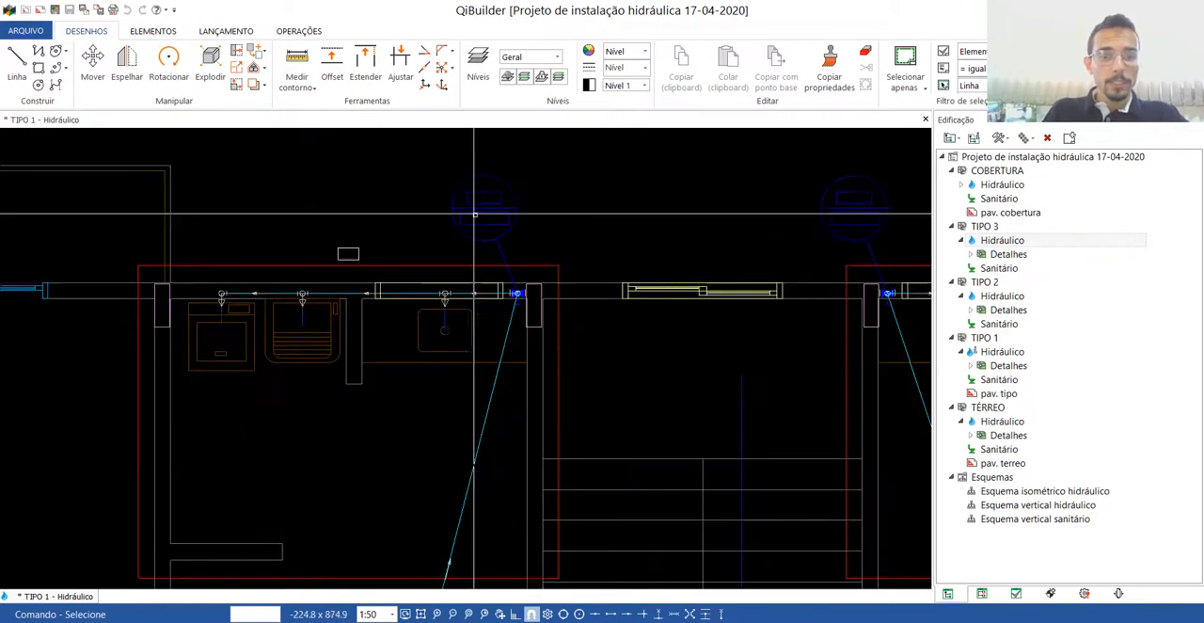
scroll(399, 235, down, 5)
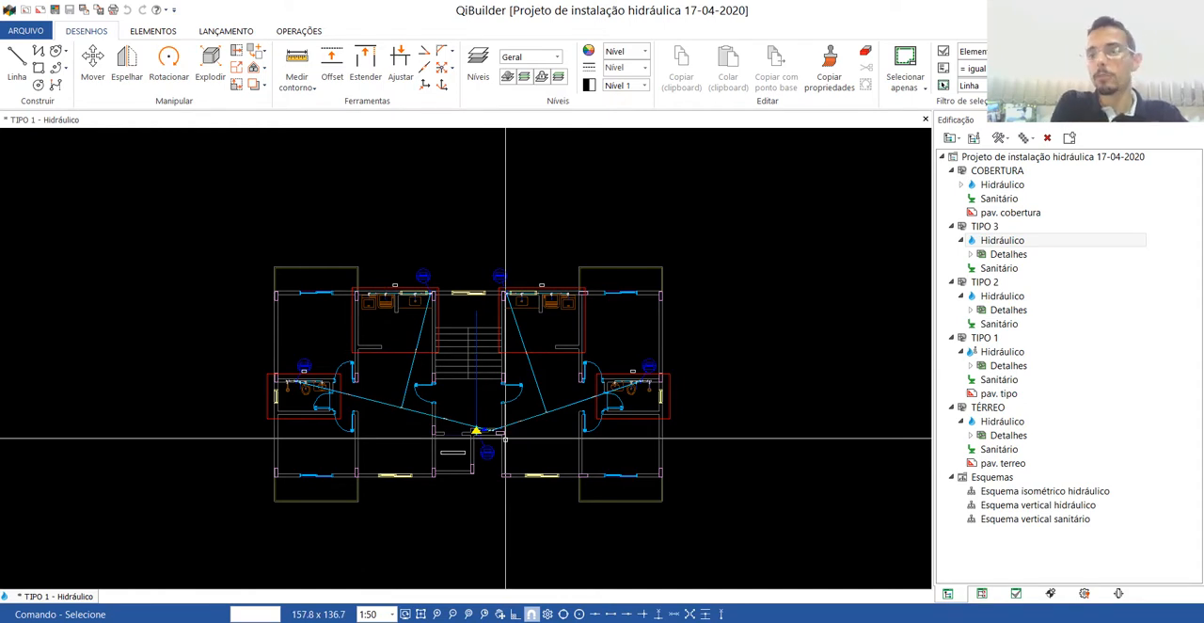
click(297, 33)
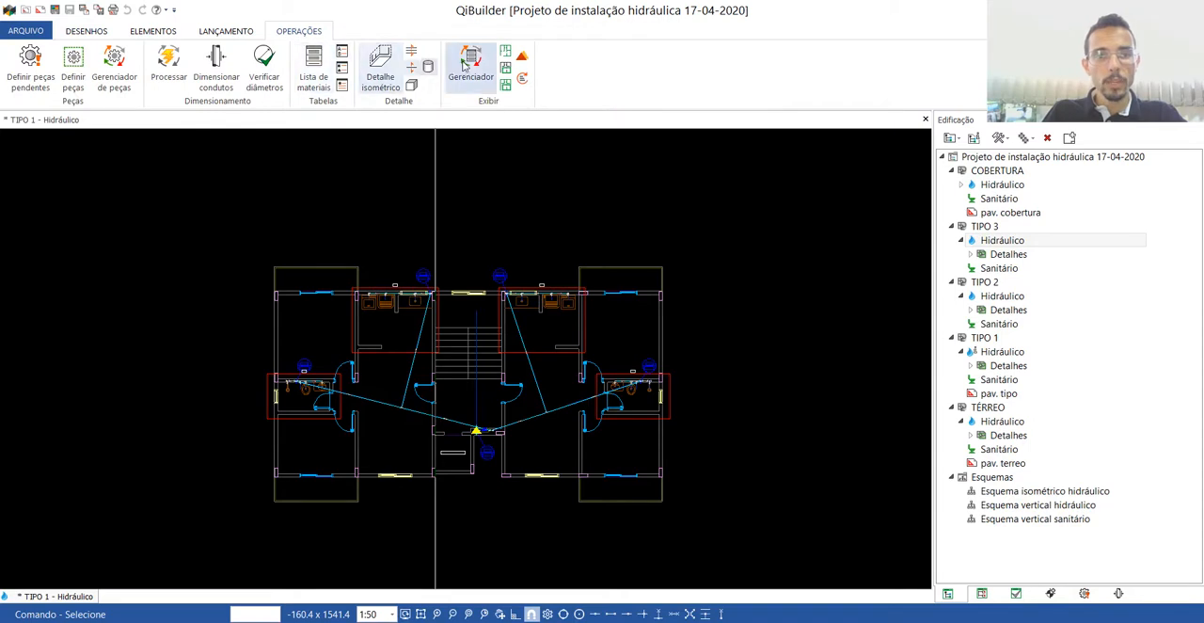
click(473, 60)
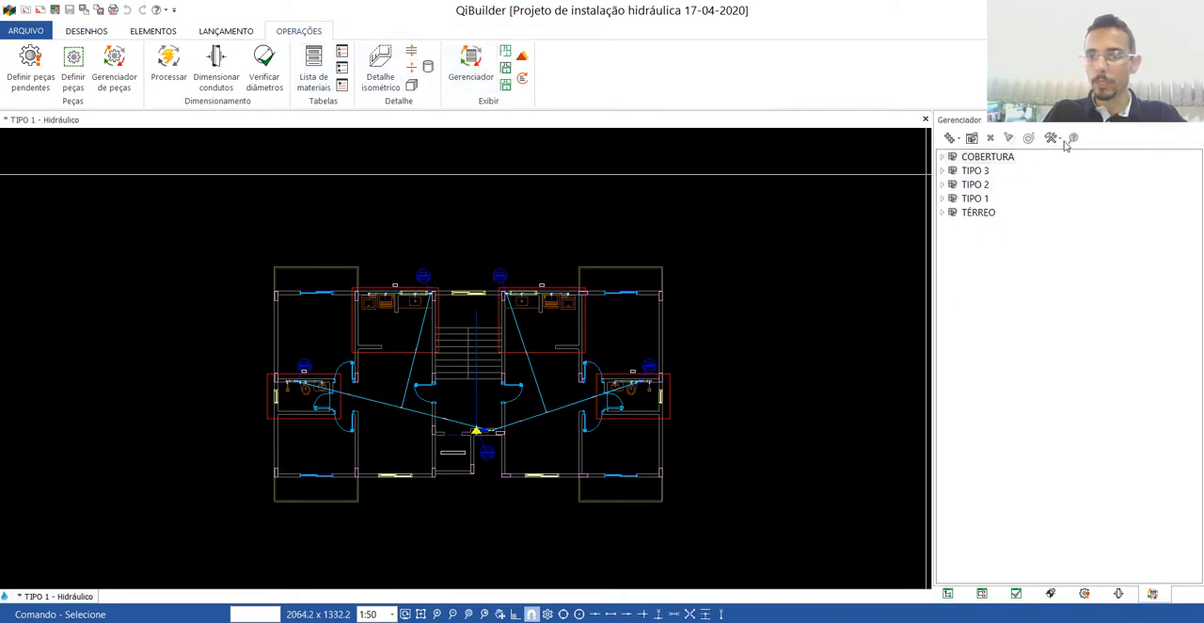
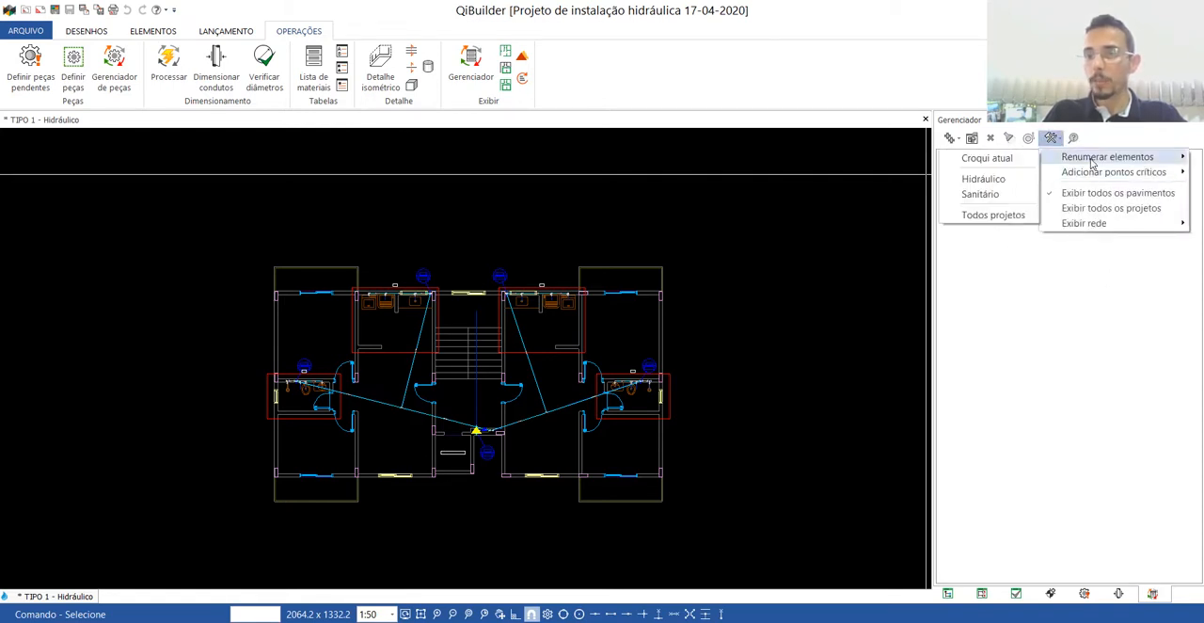
Renumber the columns, details and concrete reservoirs of all projects with detail equalities disregarded, and close the TIPO 1 drawing.
click(985, 217)
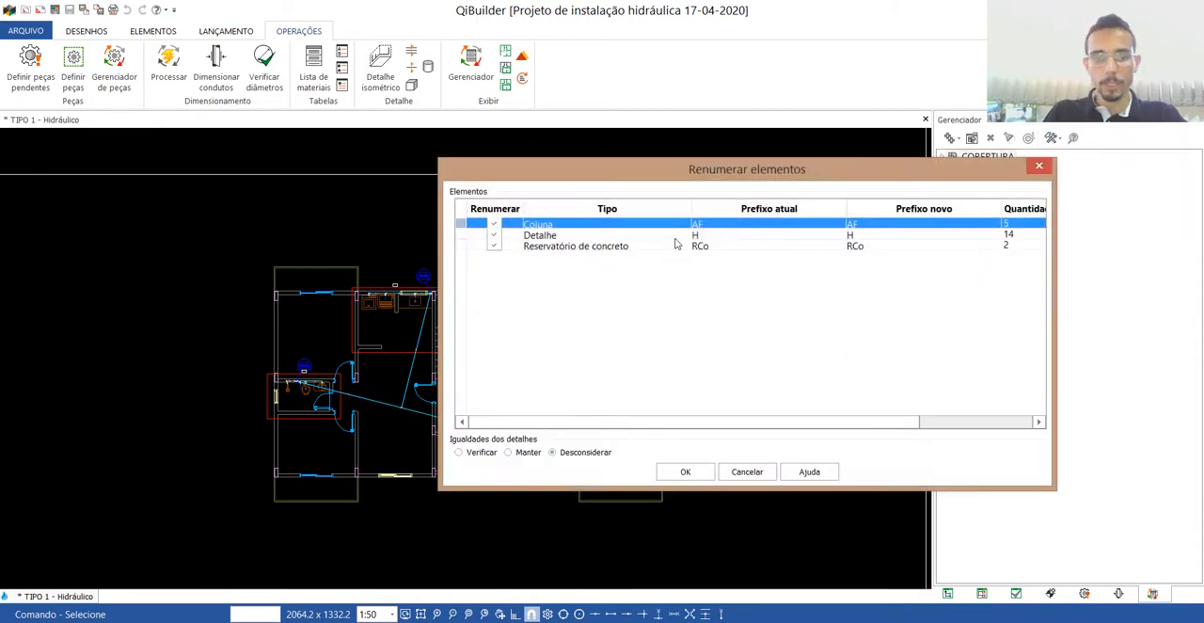
click(682, 473)
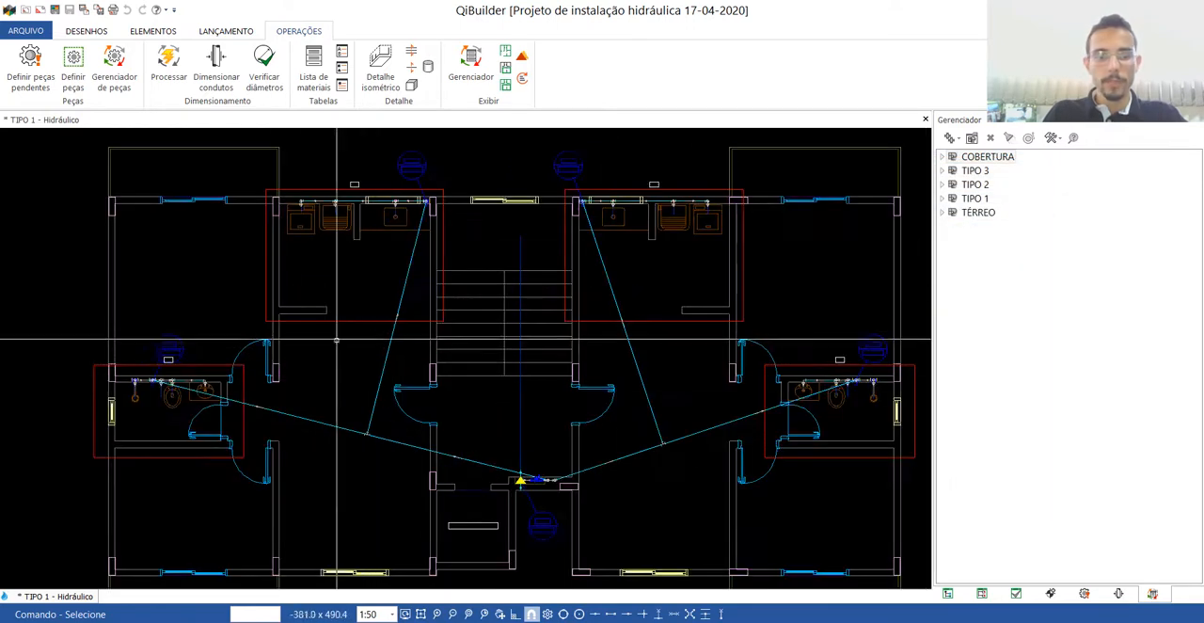
scroll(352, 185, up, 6)
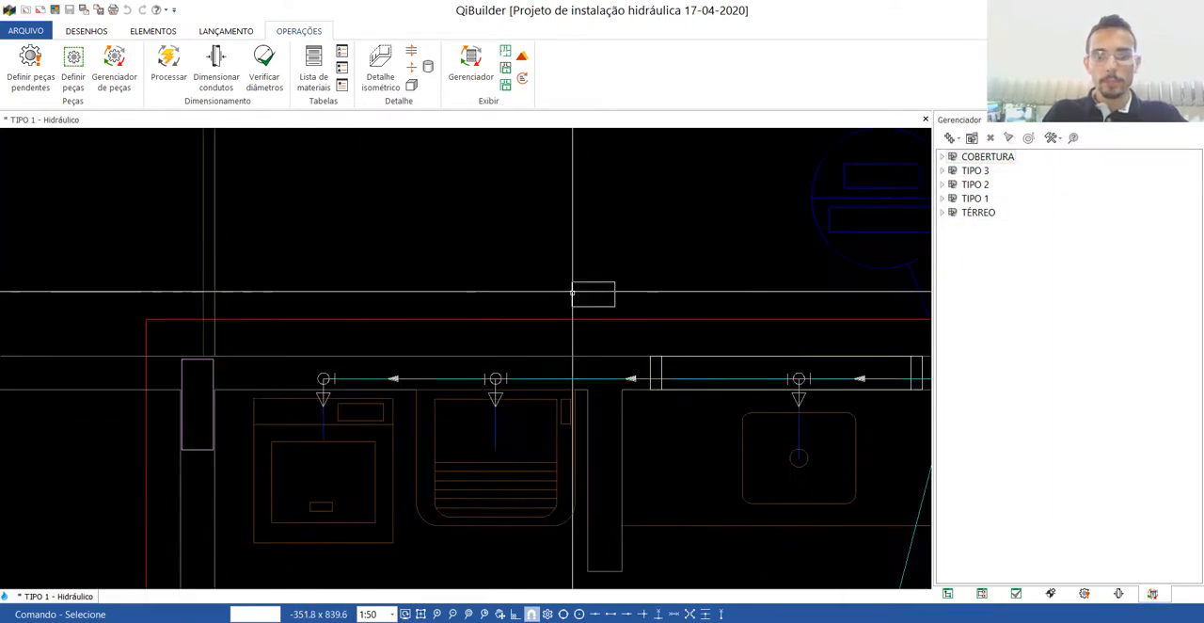
scroll(572, 294, down, 5)
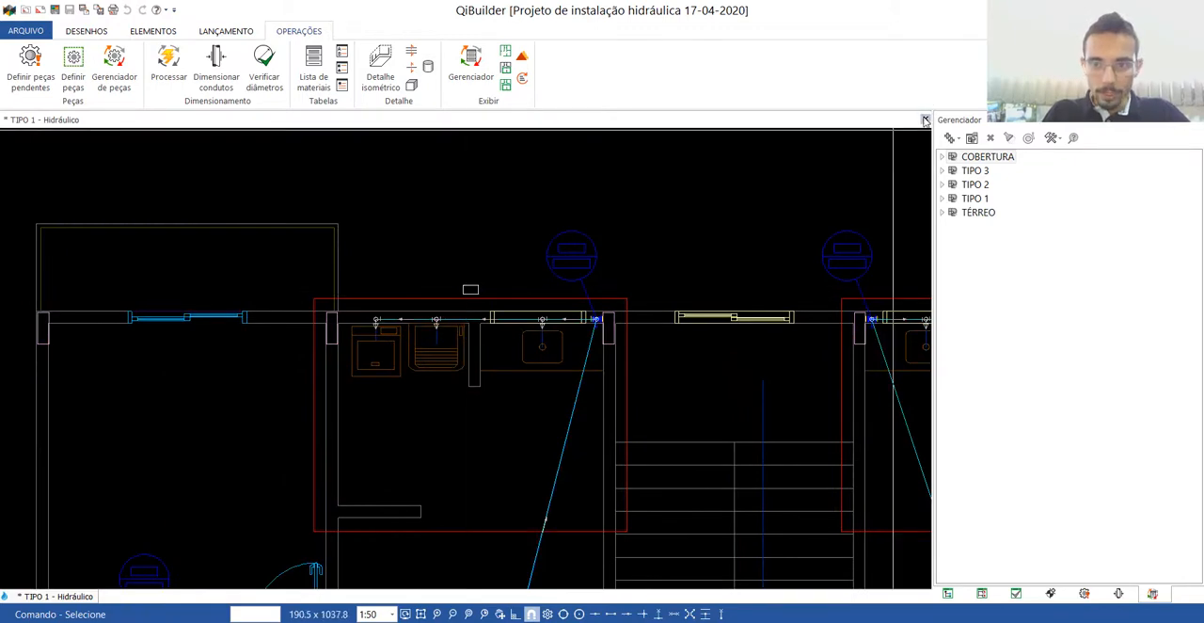
click(925, 120)
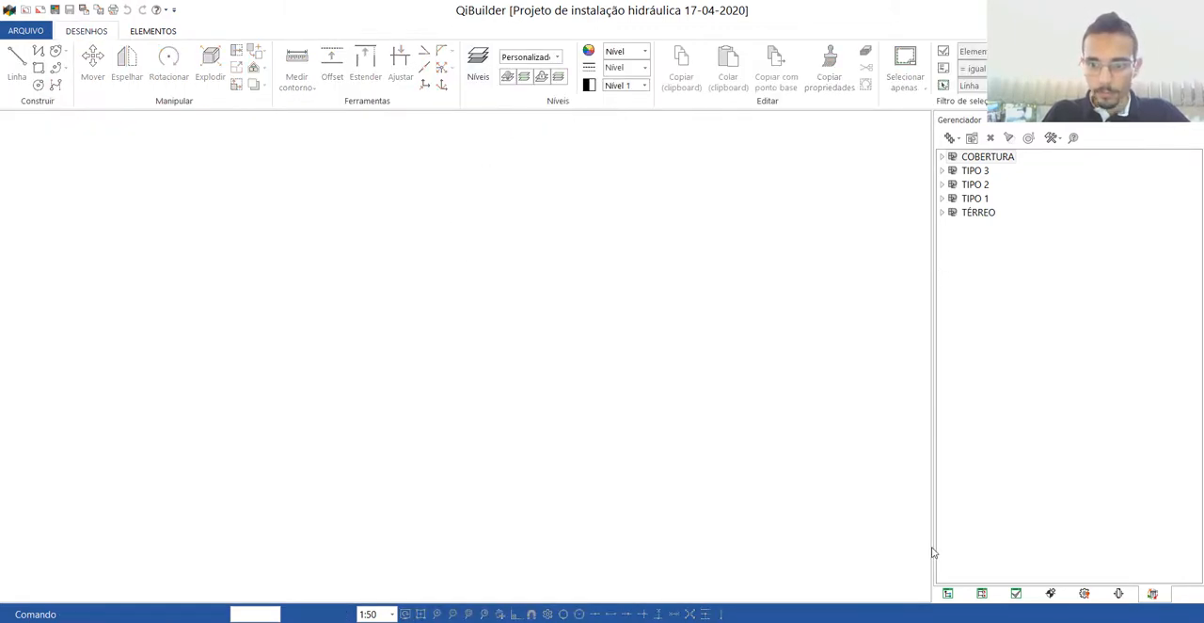
Open the TIPO 1 hydraulic plan and, from it, the isometric detail of the upper-left kitchen.
click(947, 593)
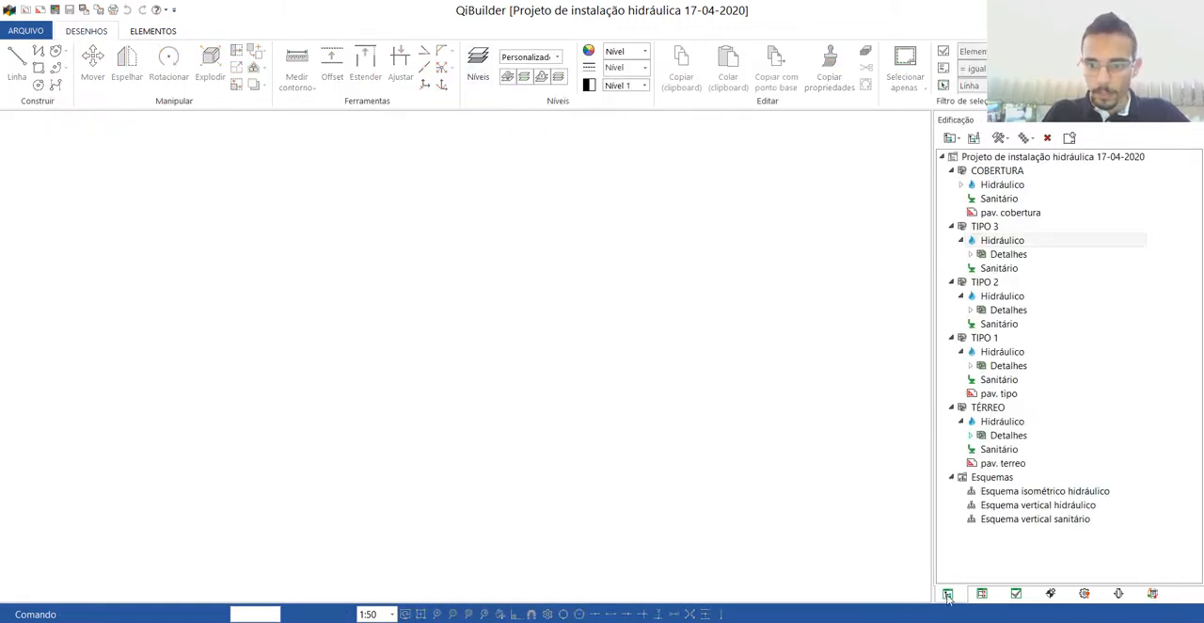
double_click(1000, 352)
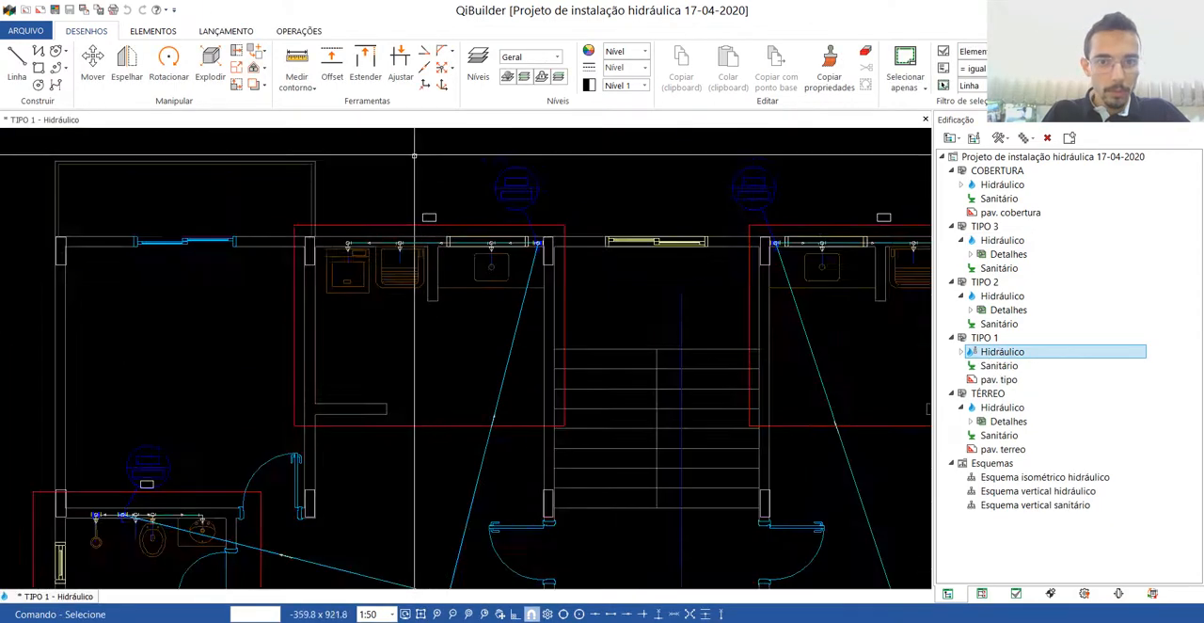
click(298, 31)
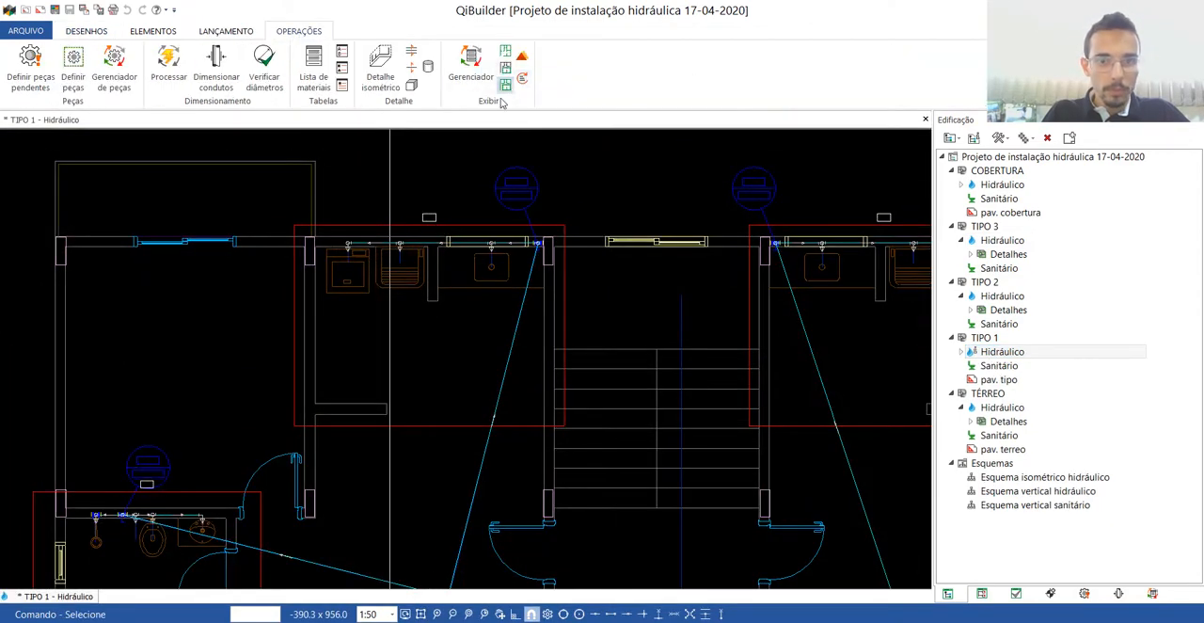
scroll(436, 229, up, 4)
scroll(411, 213, down, 5)
click(412, 221)
click(425, 224)
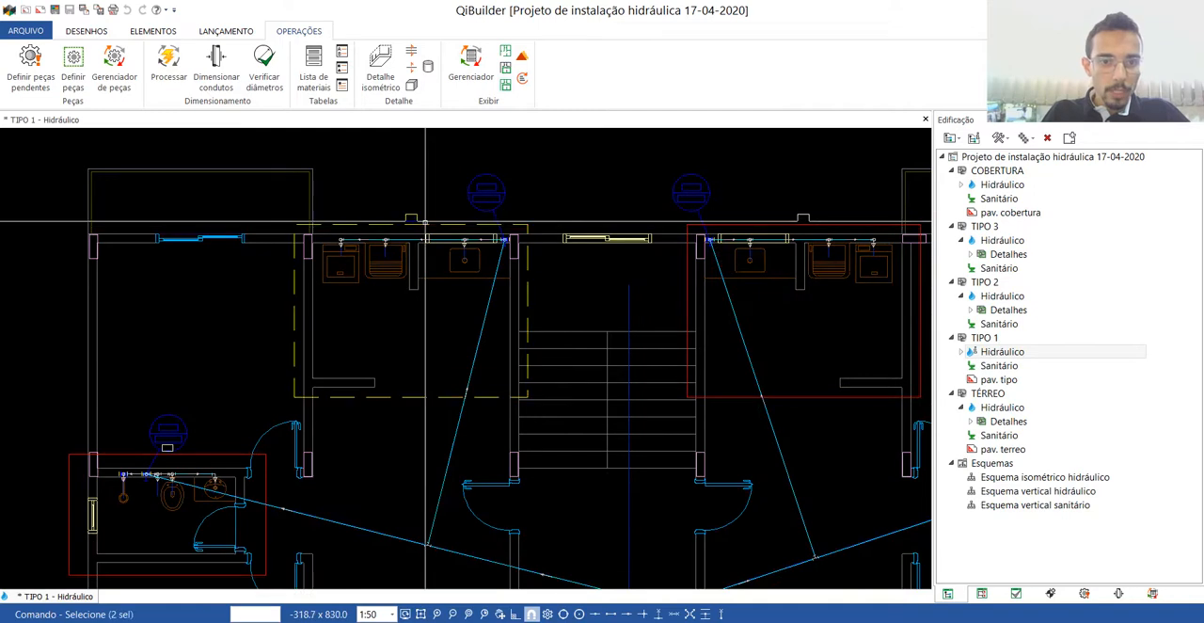
double_click(425, 223)
Check the kitchen's isometric detail, close it together with the TIPO 1 plan and save the project.
scroll(355, 468, down, 1)
scroll(378, 545, up, 3)
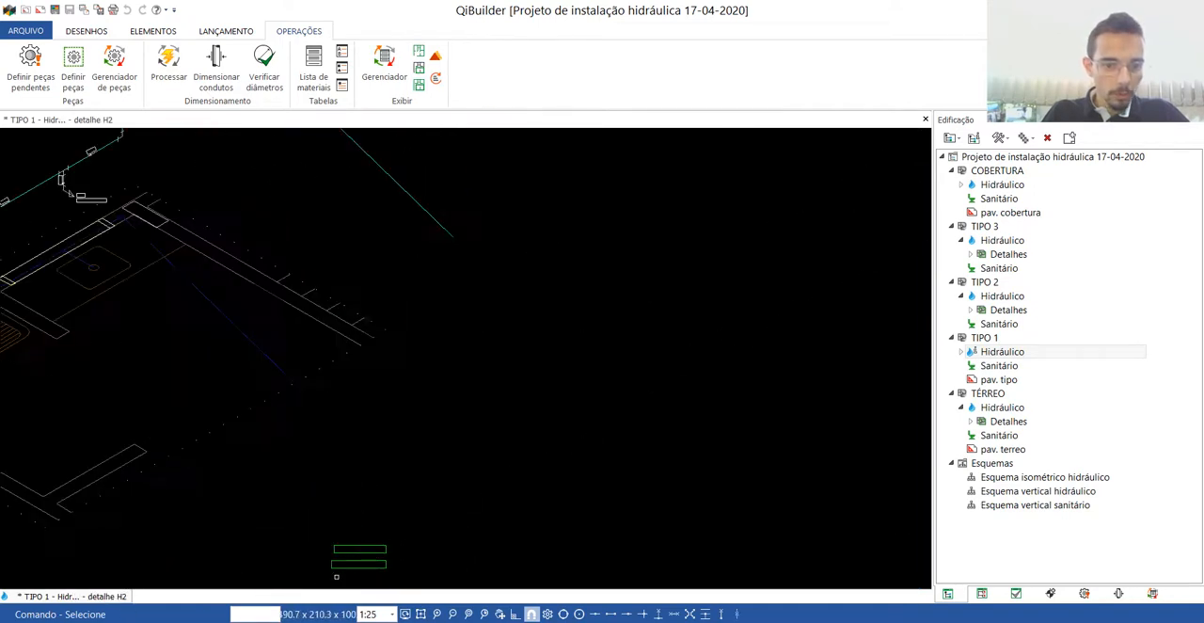
scroll(339, 575, up, 1)
scroll(575, 408, down, 4)
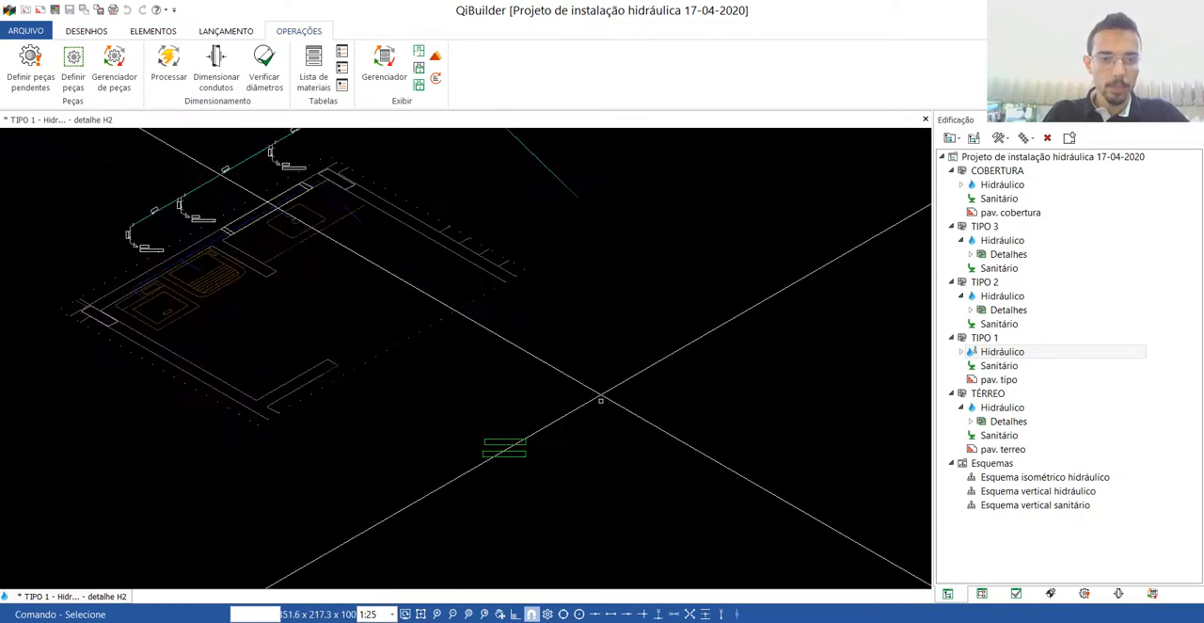
scroll(600, 399, down, 2)
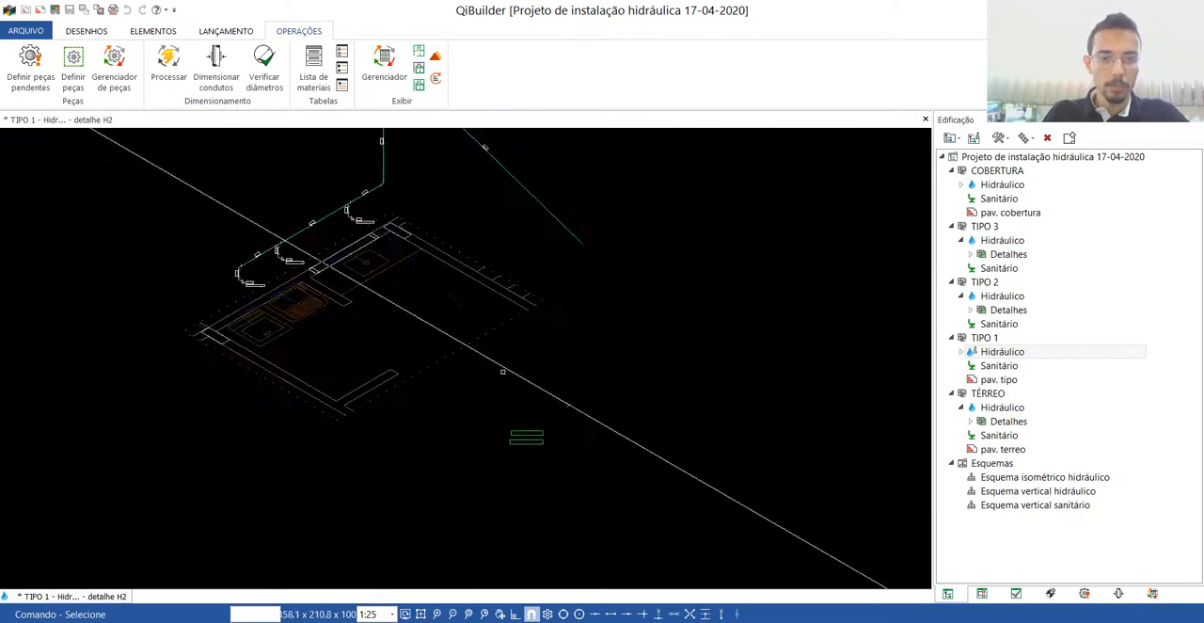
click(925, 119)
scroll(682, 234, down, 3)
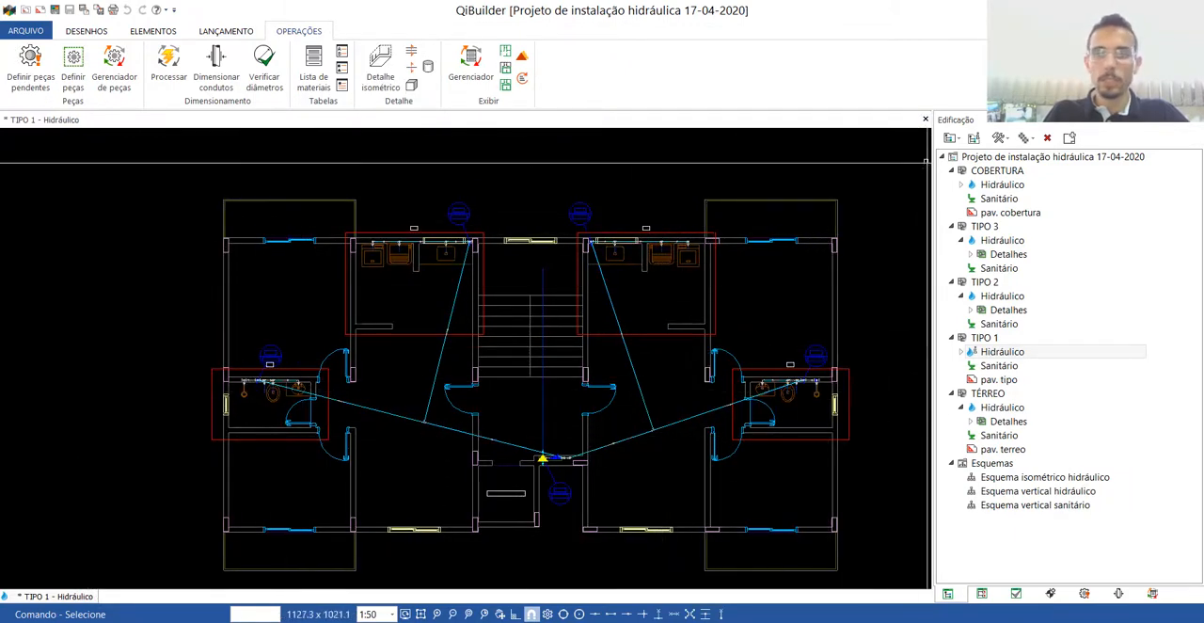
click(926, 119)
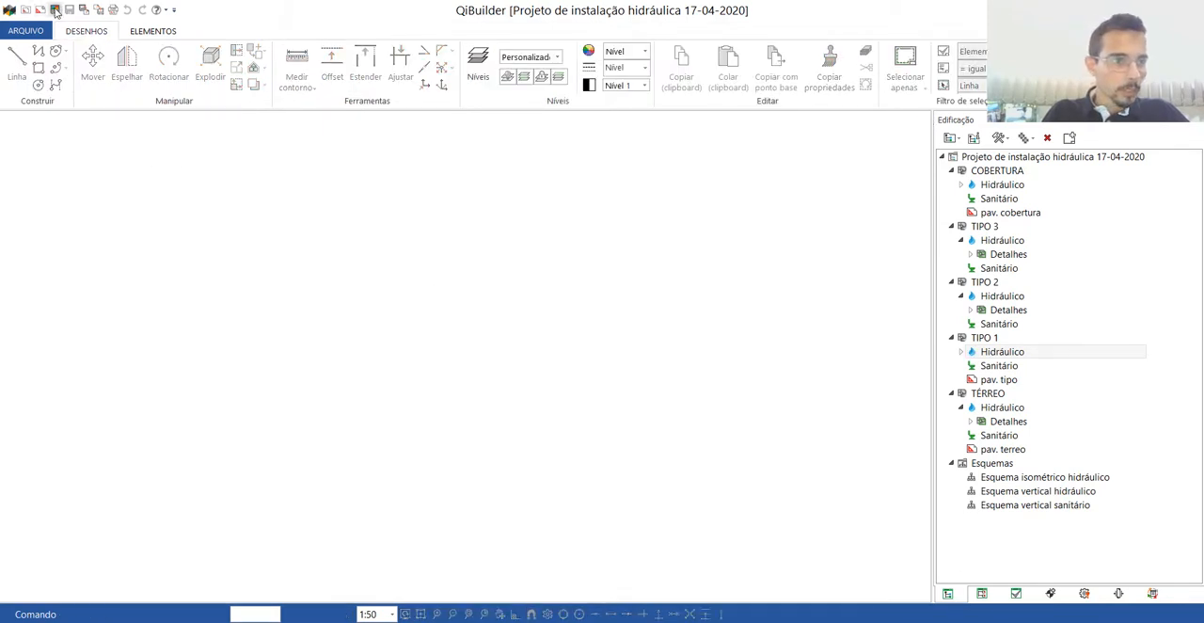
click(56, 9)
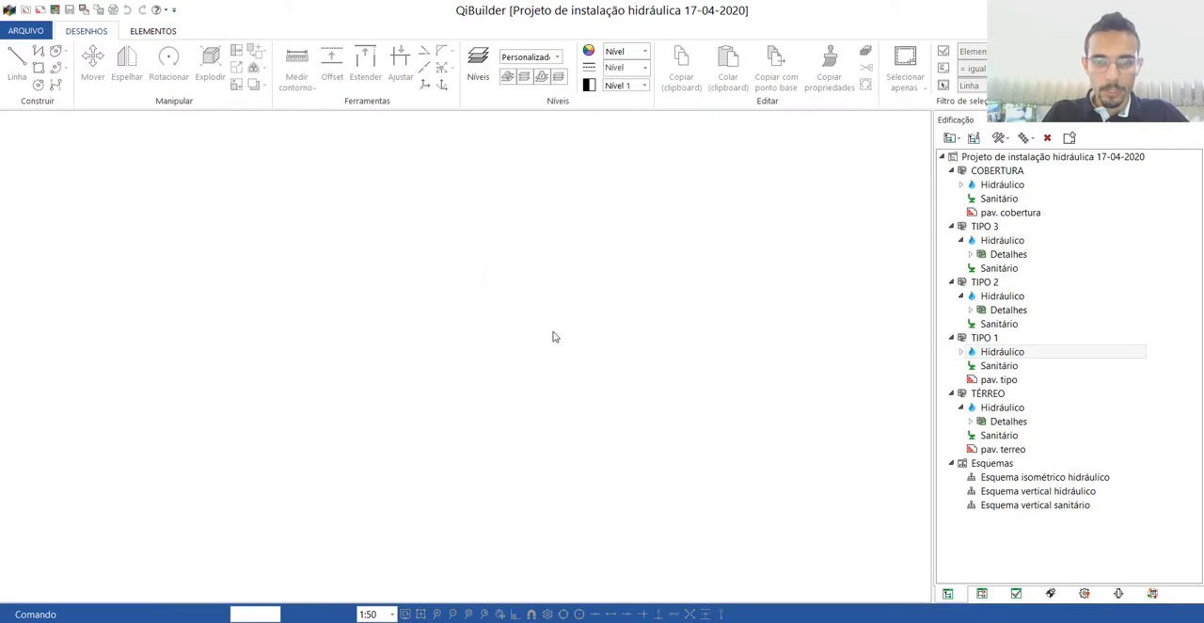
Open the TIPO 2 hydraulic plan, check the numbering of its kitchen and bathroom details, and close it.
click(997, 352)
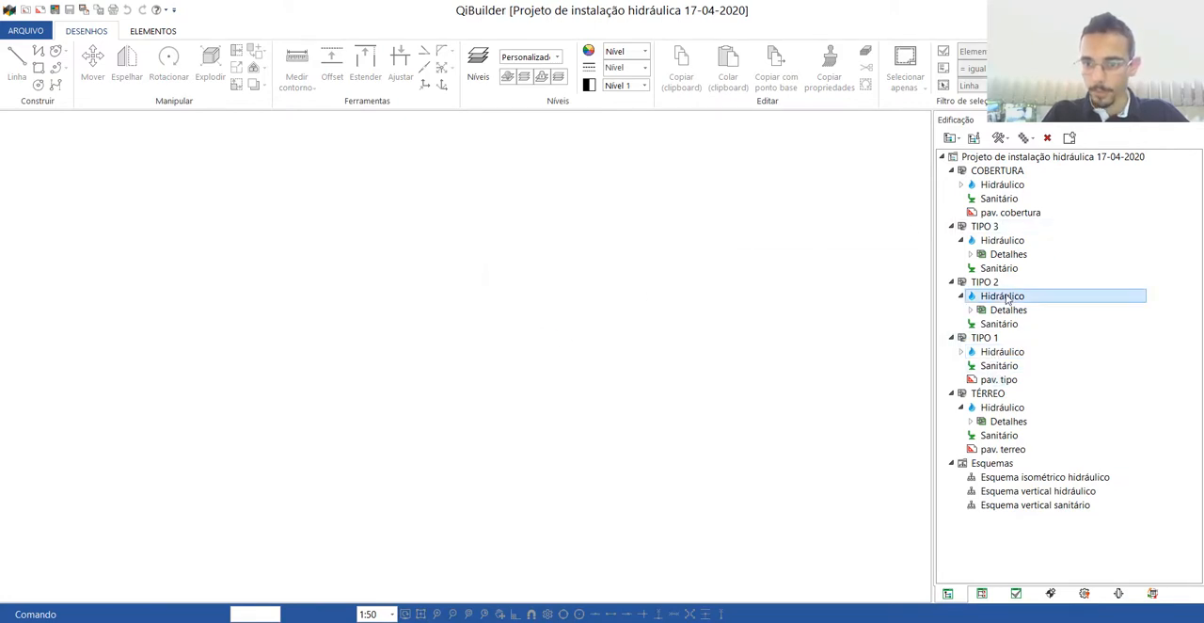
double_click(1007, 298)
scroll(453, 175, up, 5)
scroll(724, 179, down, 4)
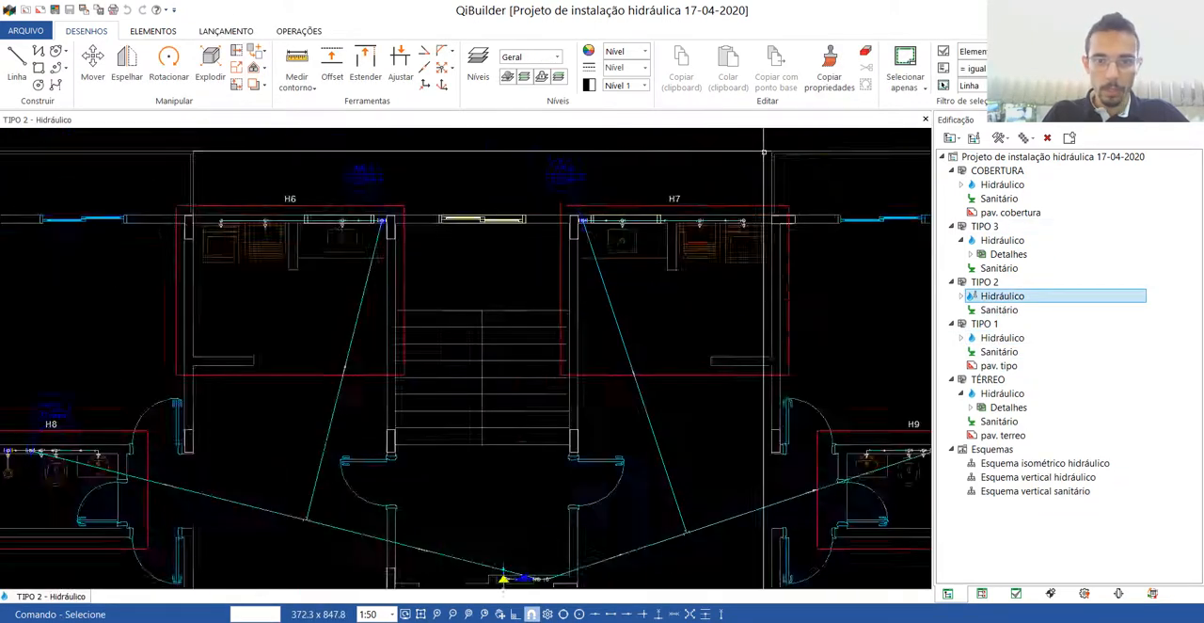
scroll(764, 150, down, 3)
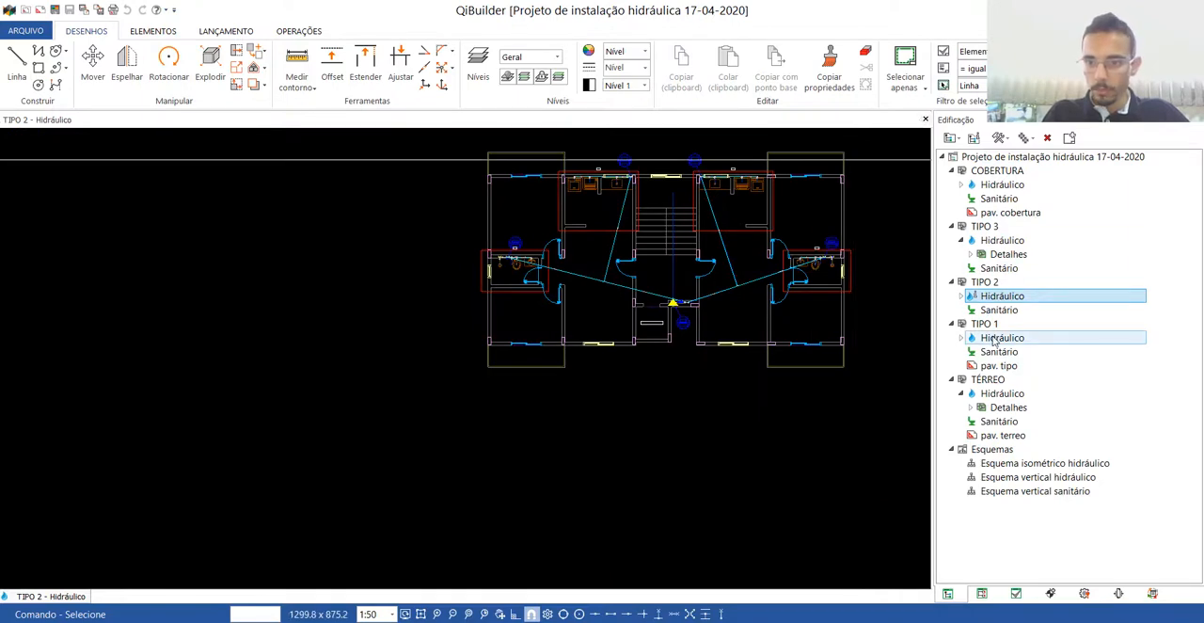
click(925, 119)
Reset the indications of the distribution pipes to the kitchens and bathrooms in the TIPO 1 hydraulic plan and close the drawing.
double_click(1002, 337)
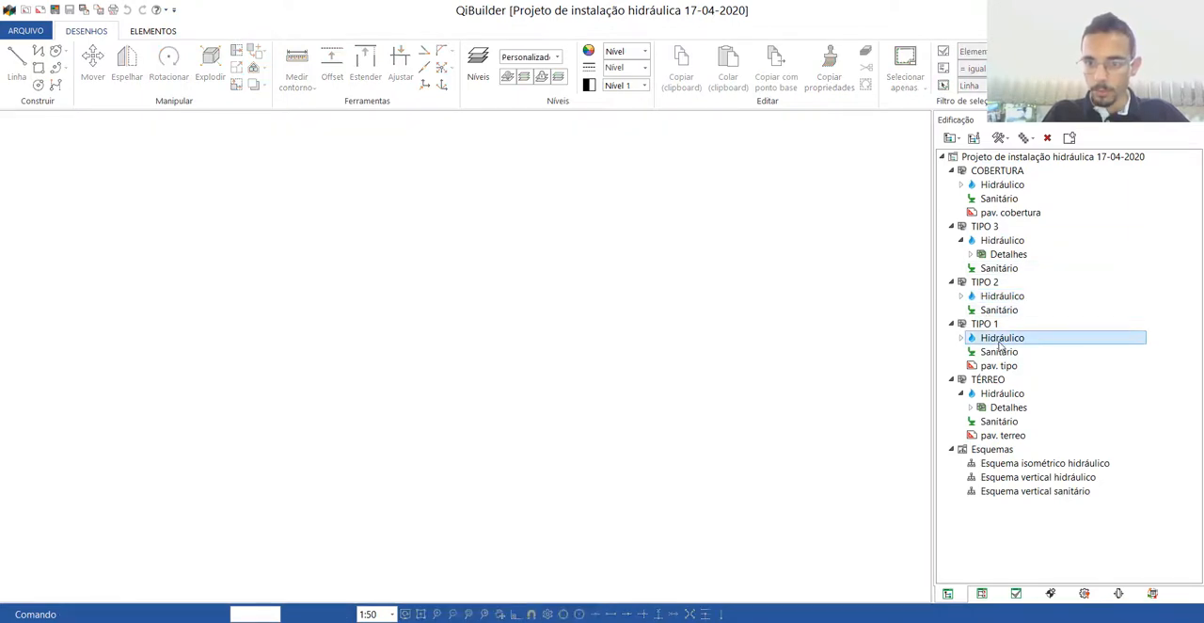
scroll(393, 248, up, 5)
scroll(218, 308, up, 7)
scroll(386, 237, down, 14)
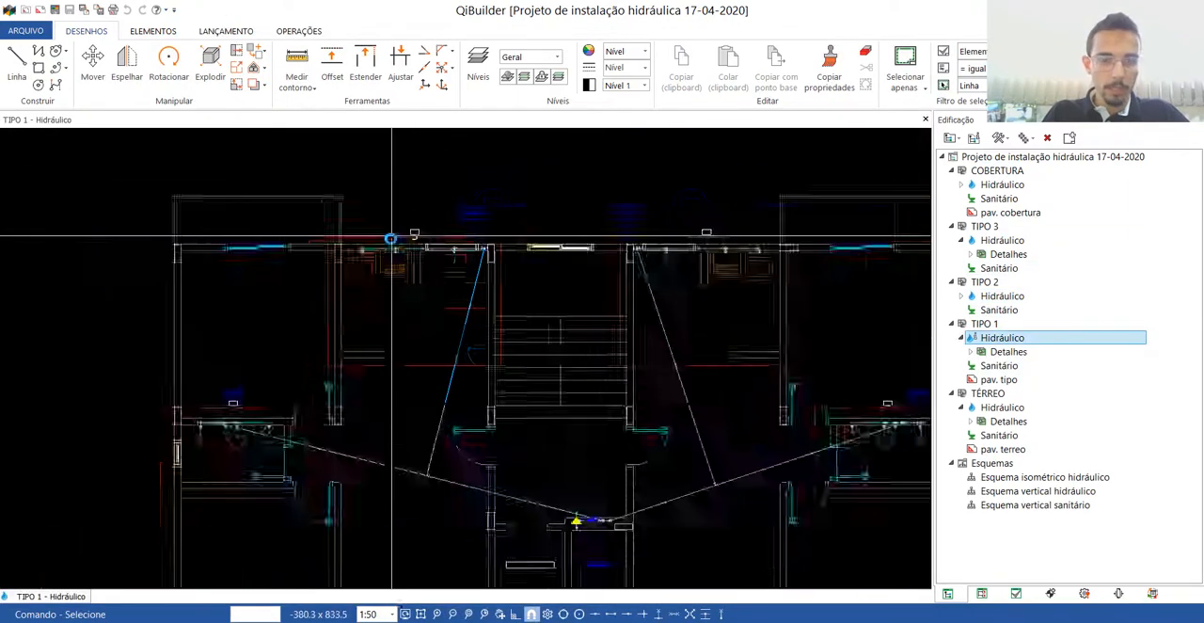
scroll(372, 282, up, 4)
scroll(402, 338, down, 5)
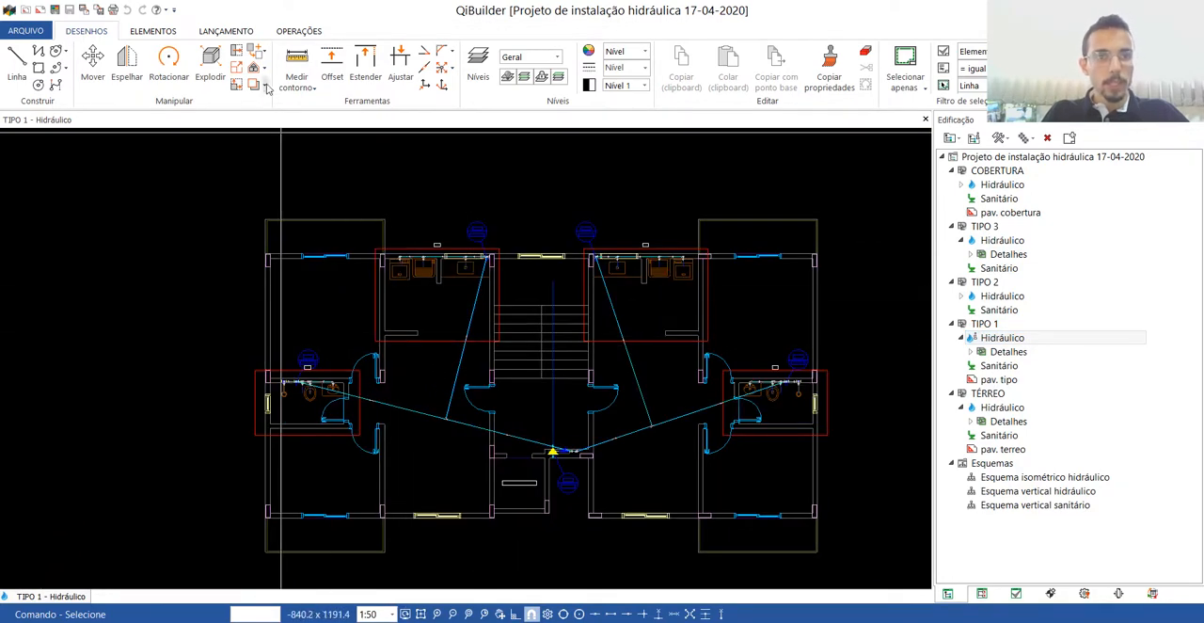
click(297, 31)
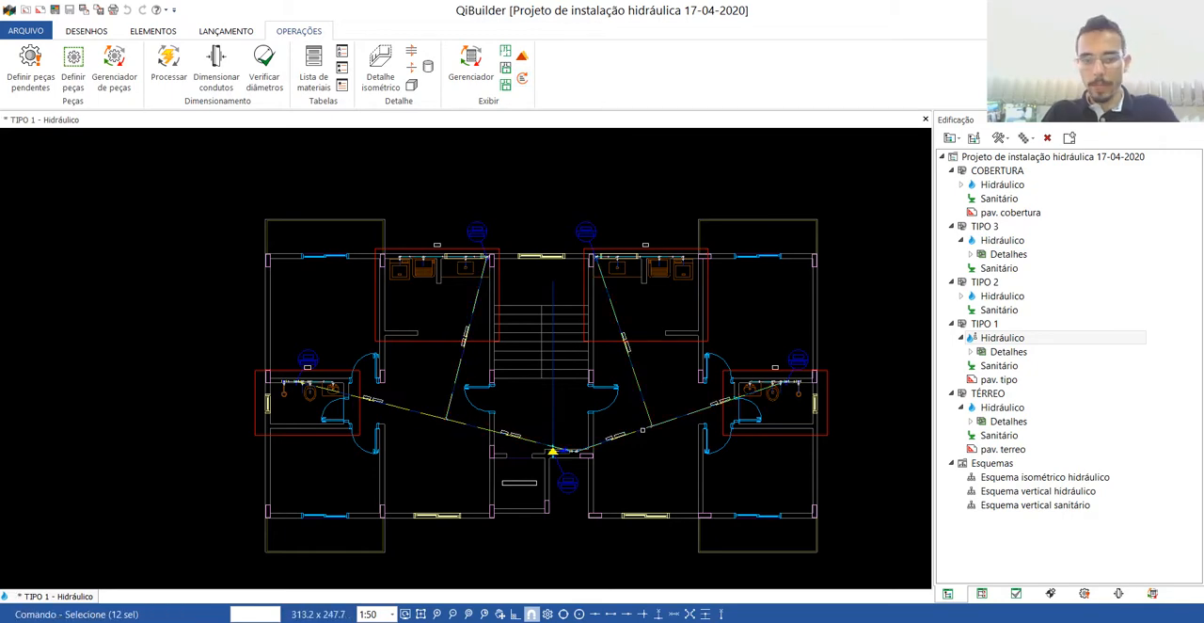
scroll(518, 483, up, 6)
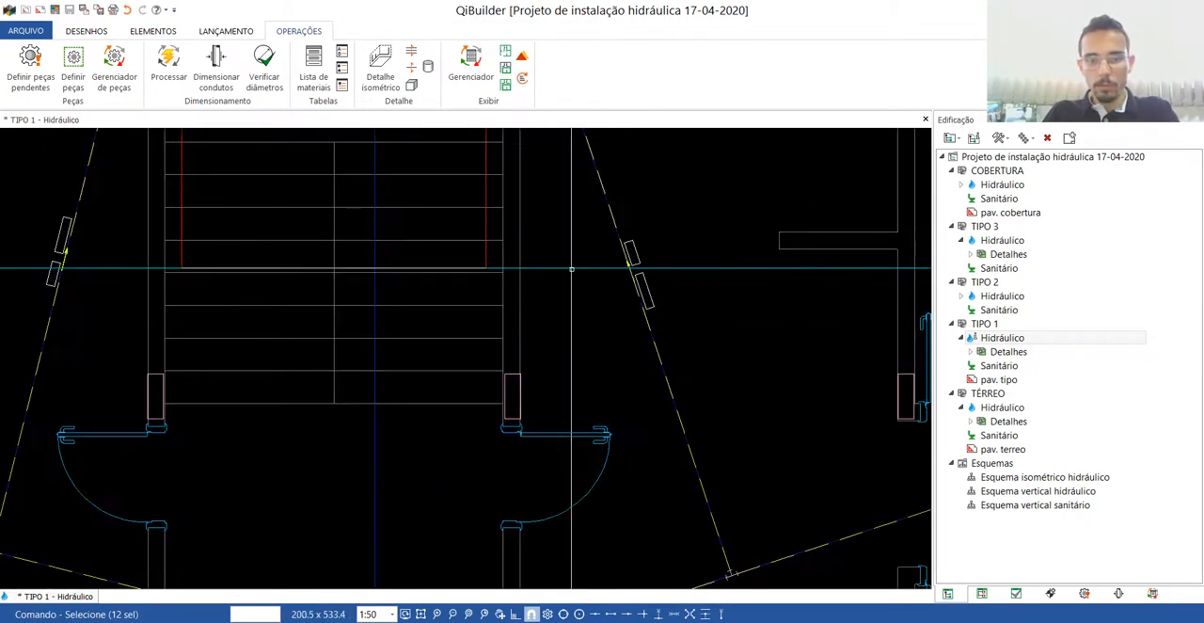
scroll(571, 269, down, 5)
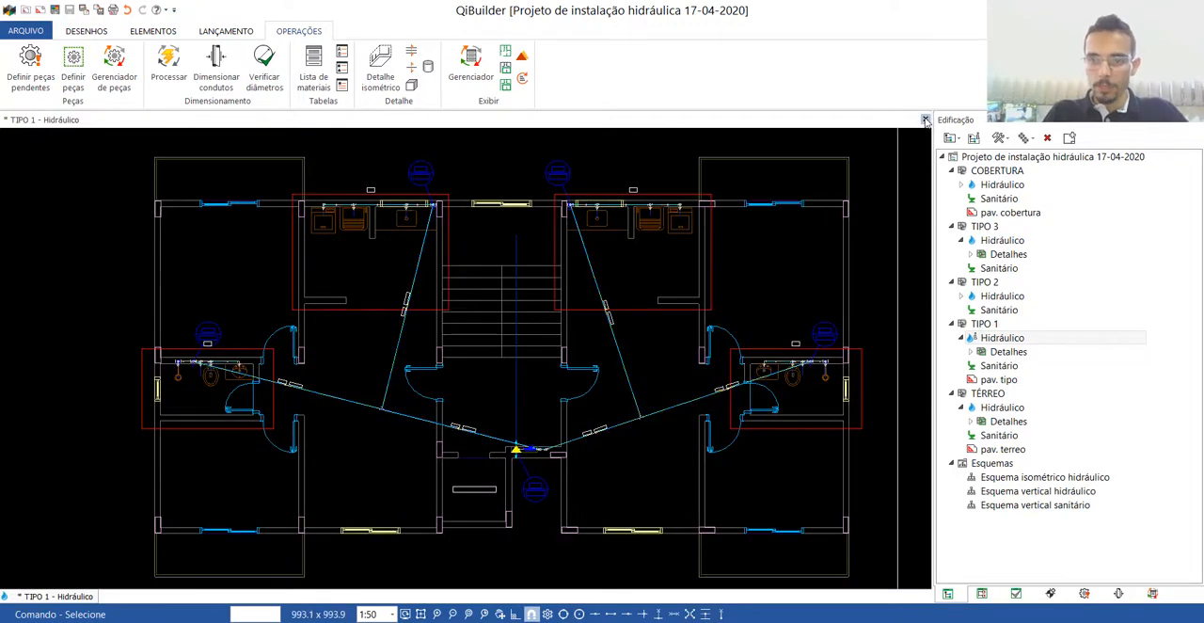
click(926, 121)
Open the TIPO 2 hydraulic plan and reset the indications of its distribution pipes to the kitchens and bathrooms.
double_click(999, 297)
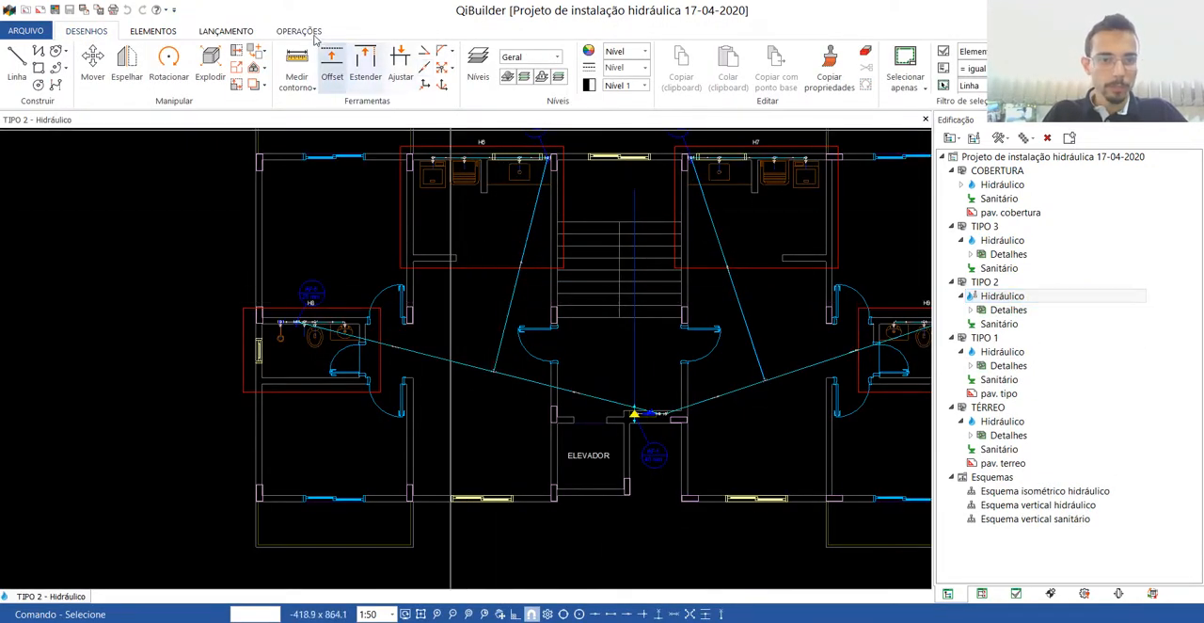
click(300, 31)
click(521, 81)
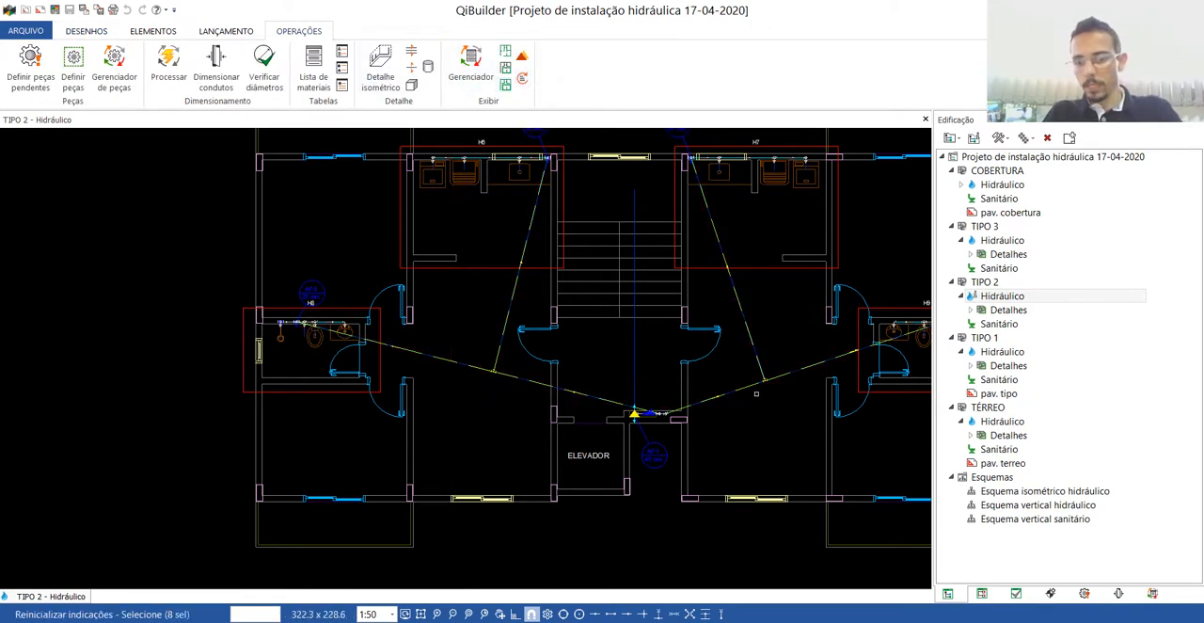
right_click(748, 304)
scroll(759, 245, up, 5)
scroll(508, 312, down, 8)
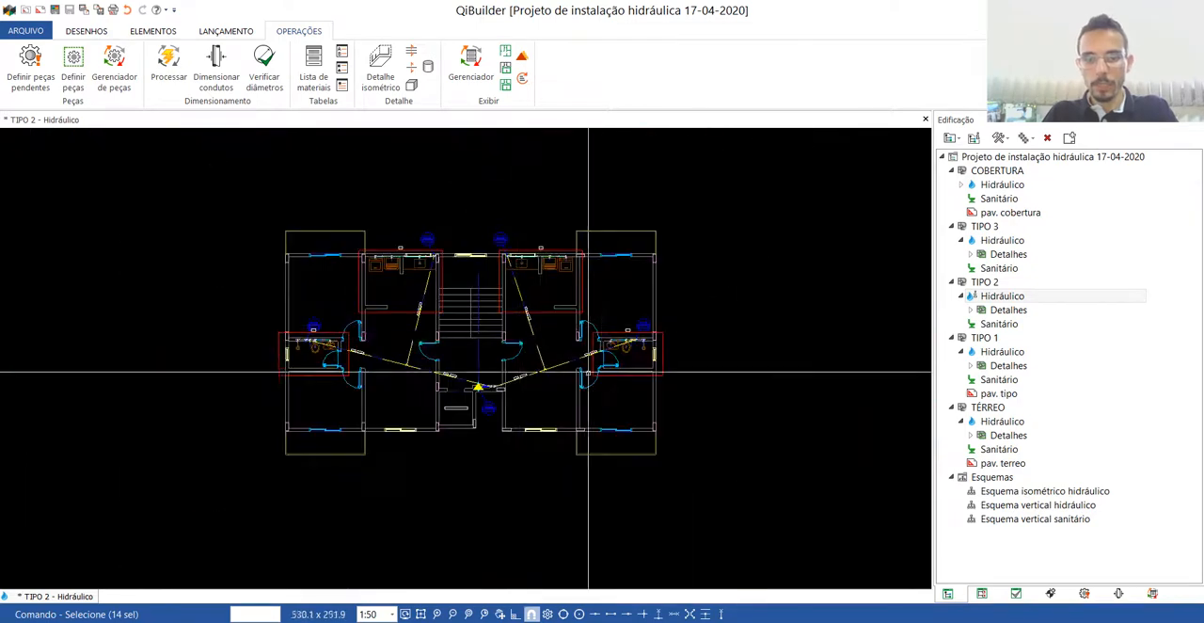
Reset the indications of the washbasin branch, washbasin point and shower pieces in the H9 bathroom of TIPO 2.
scroll(588, 373, up, 10)
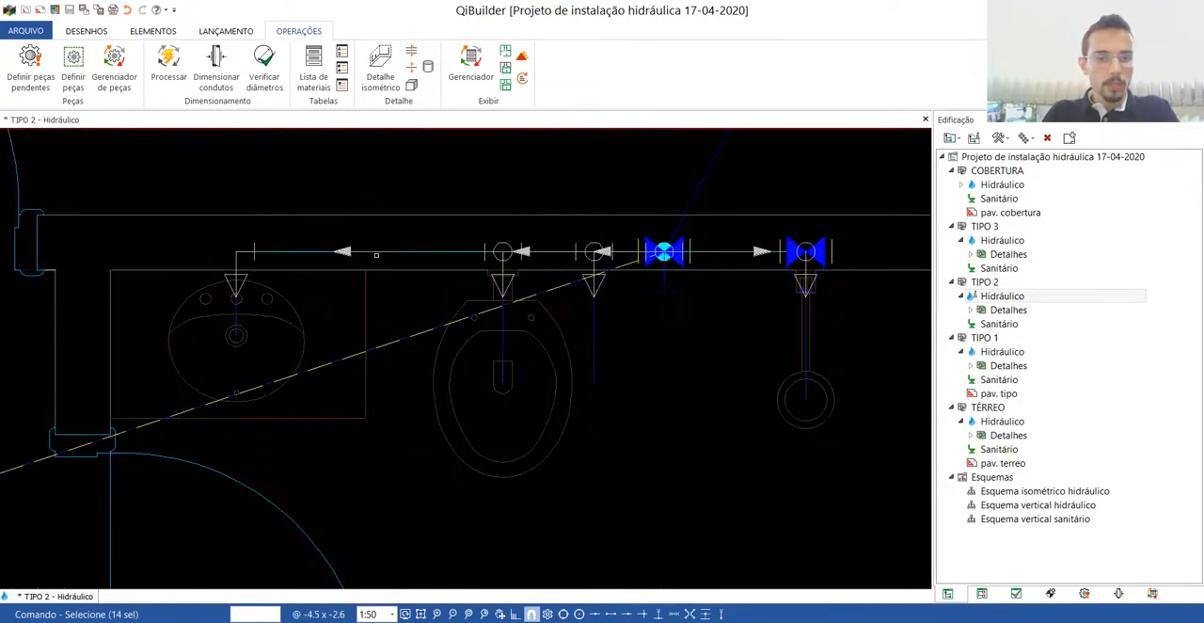
click(377, 255)
click(196, 239)
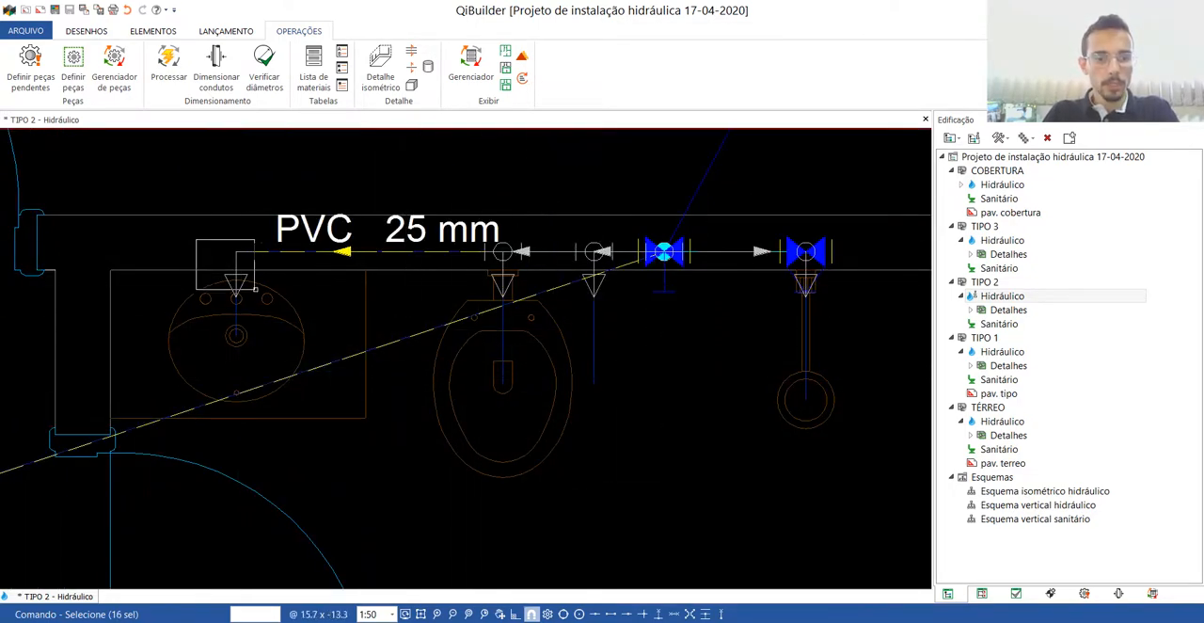
click(253, 293)
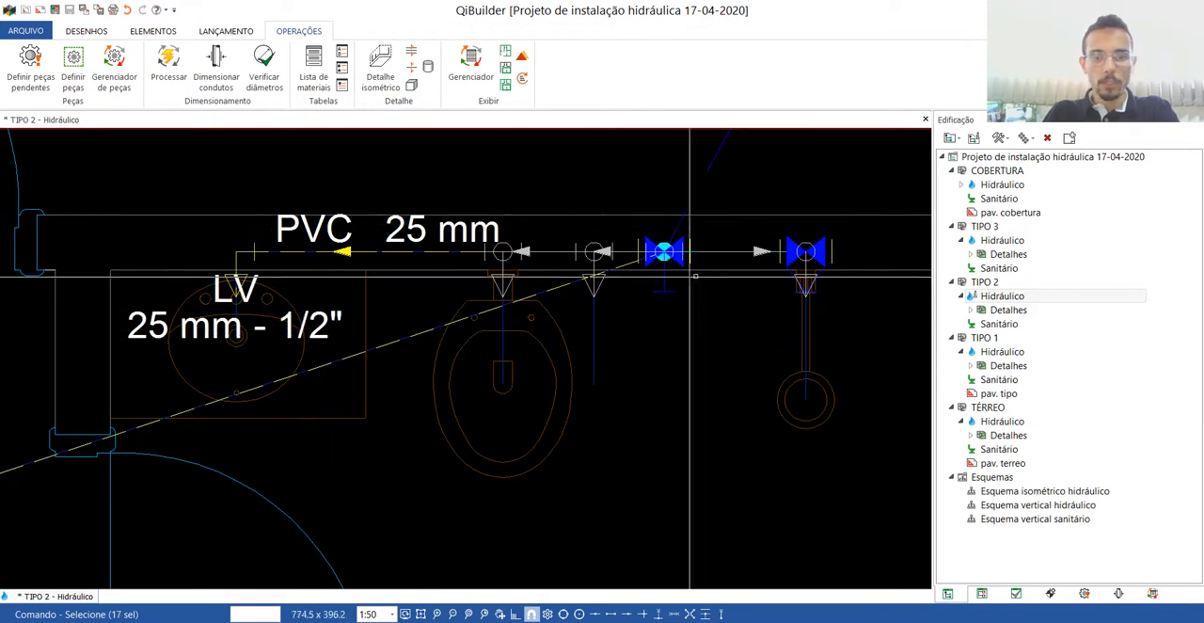
click(763, 229)
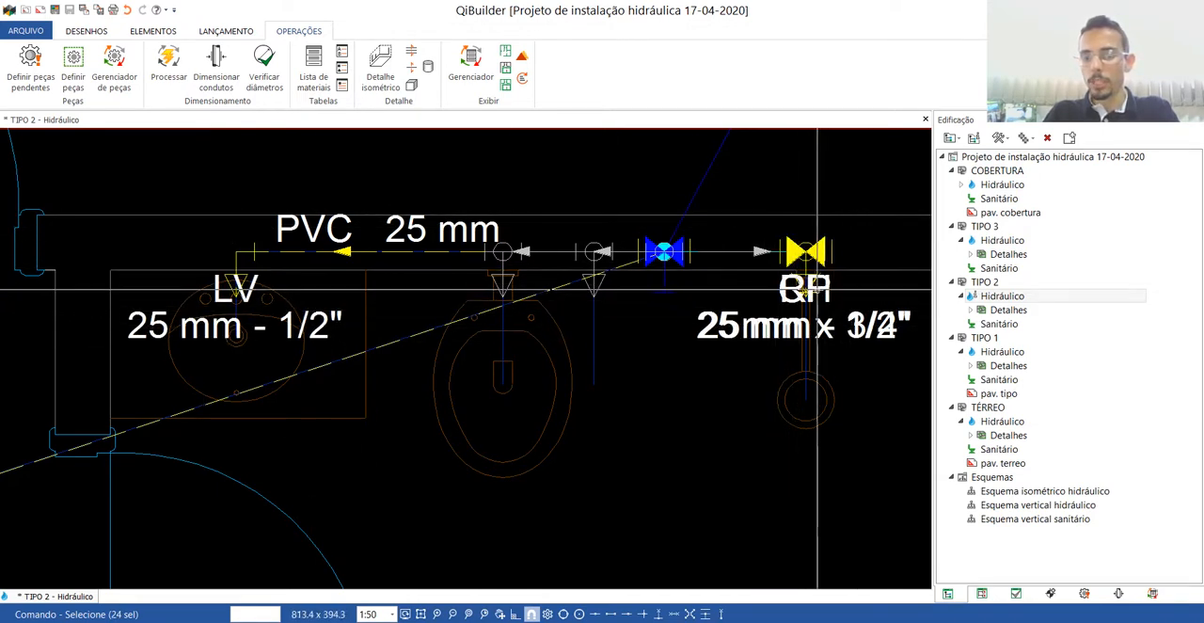
scroll(834, 310, up, 2)
scroll(788, 350, down, 2)
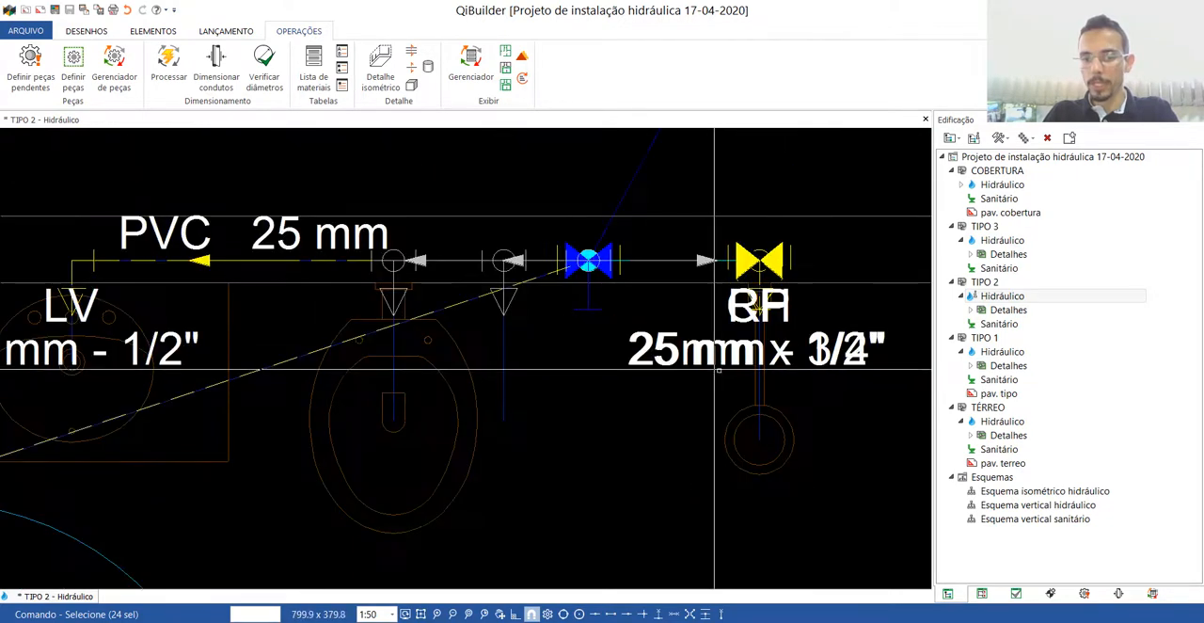
scroll(626, 328, down, 2)
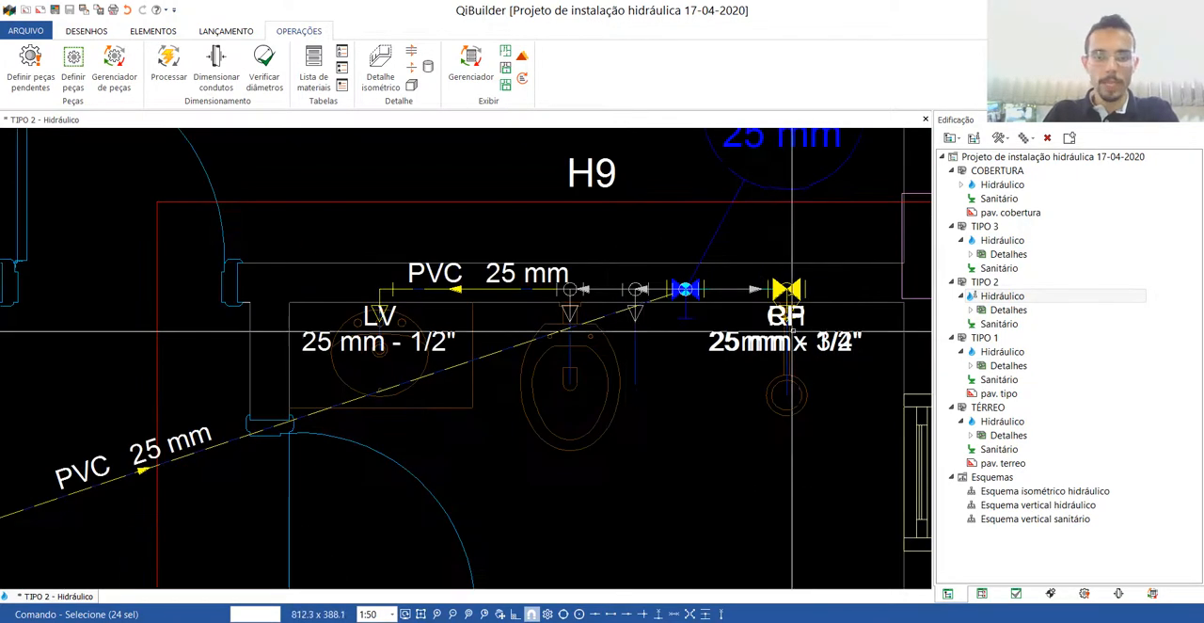
Try to move the overlapping shower labels in the H9 bathroom and undo the displacement.
scroll(798, 347, up, 2)
click(728, 345)
mouse_move(728, 344)
mouse_down()
mouse_move(756, 392)
mouse_move(720, 309)
mouse_up()
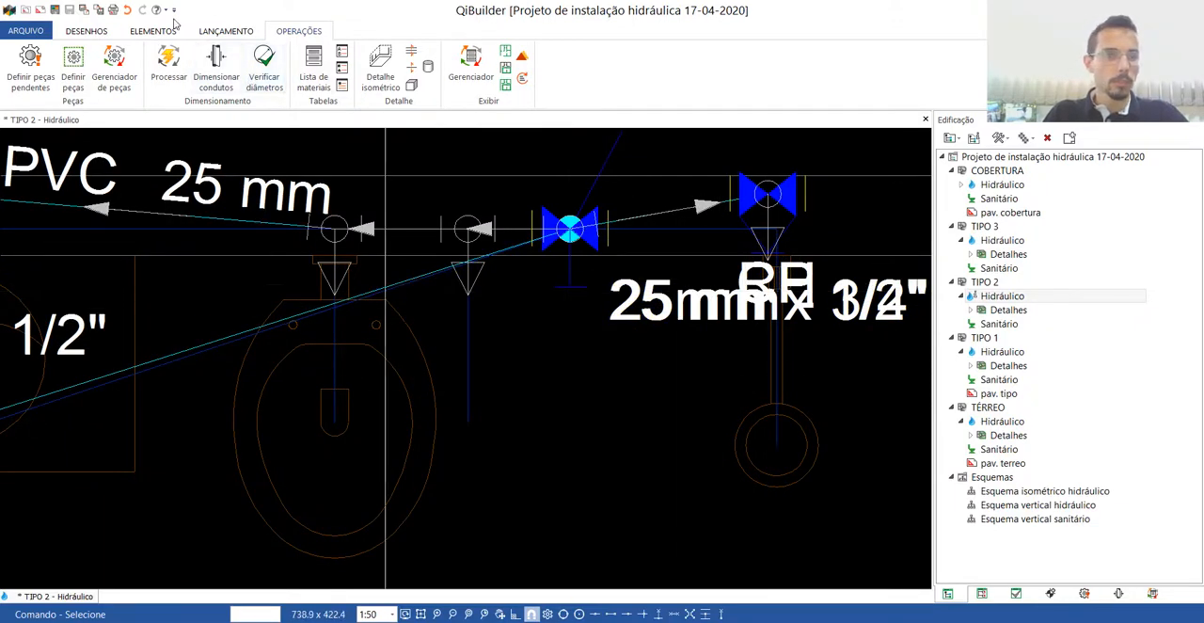
click(128, 9)
click(128, 10)
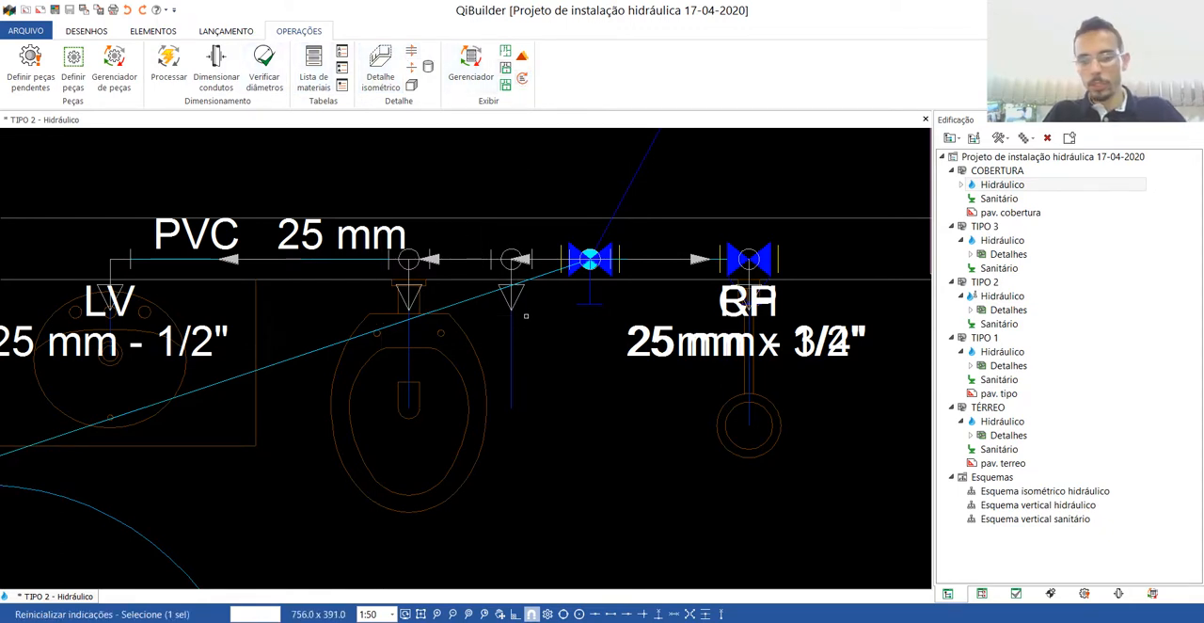
Reset the indications of the hygienic shower and toilet points in the H9 bathroom and of the washbasin branch in H8.
key(Return)
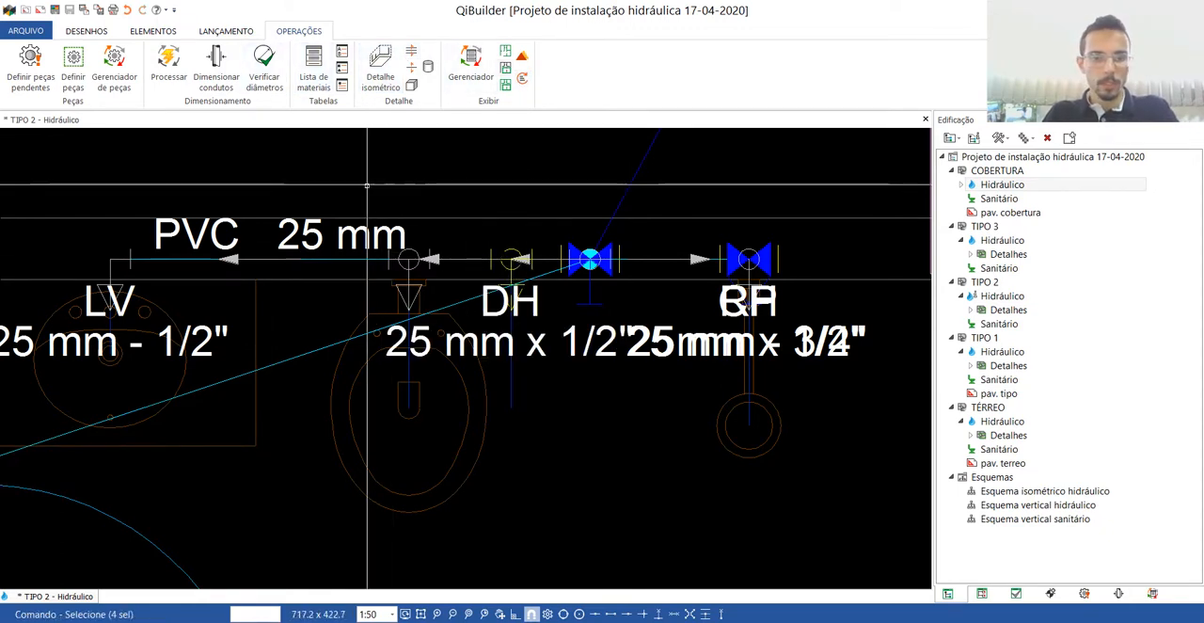
click(357, 178)
scroll(502, 280, down, 10)
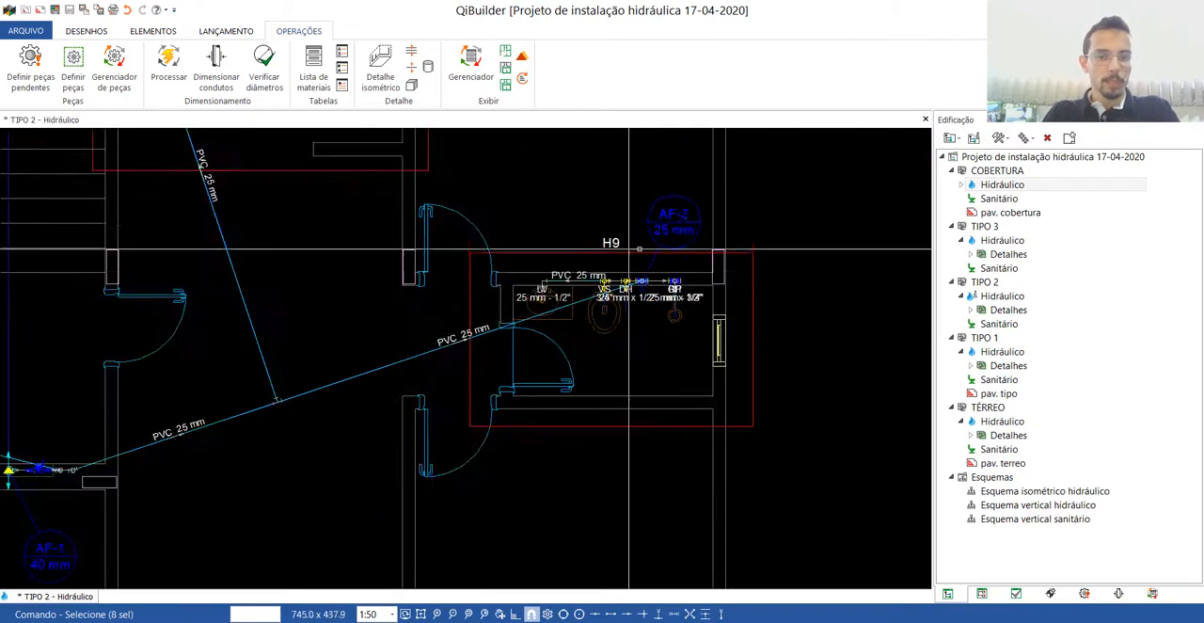
scroll(502, 342, up, 10)
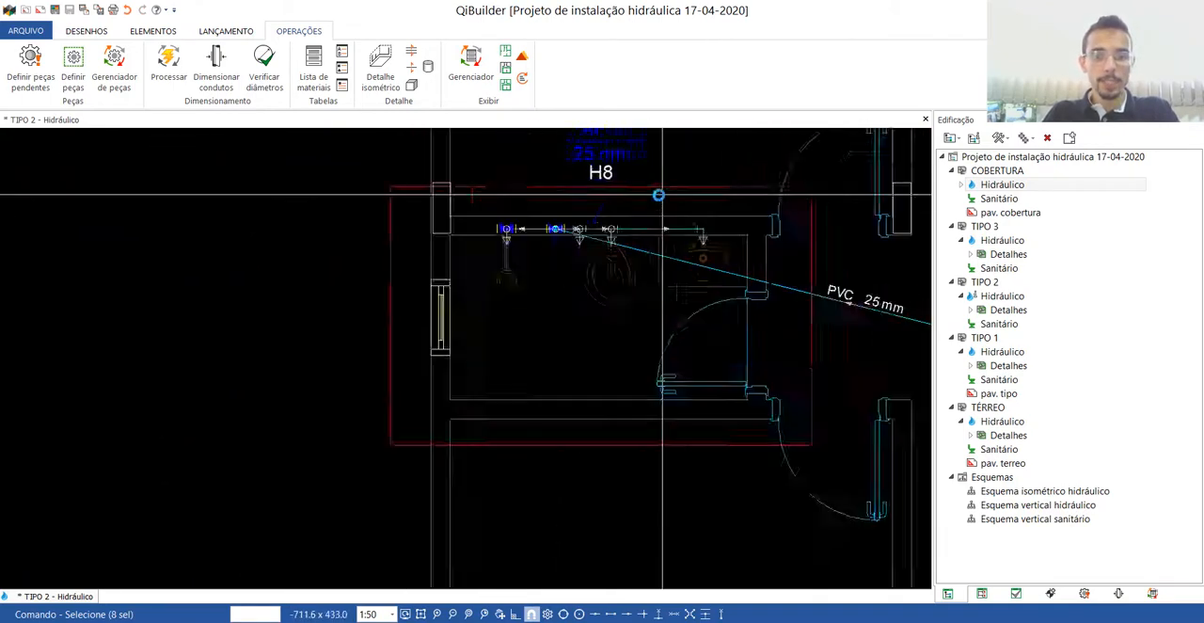
scroll(537, 333, down, 8)
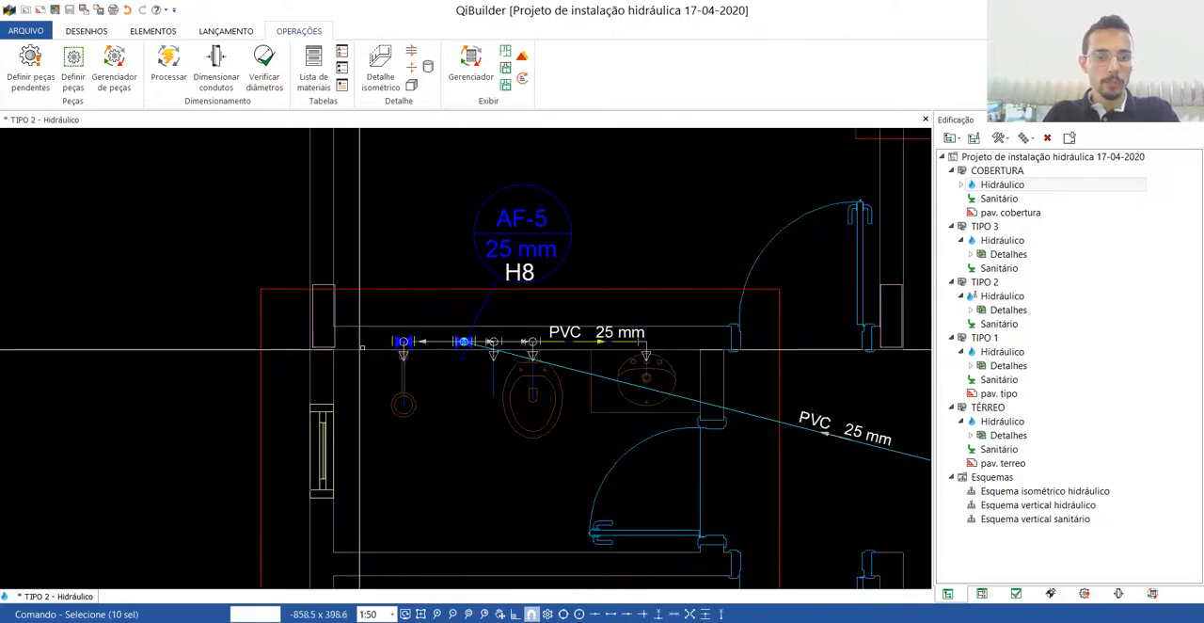
Reset the indications of the washing machine, laundry tub and sink points and their connecting pipes in the H6 kitchen.
scroll(416, 379, down, 4)
scroll(455, 195, up, 8)
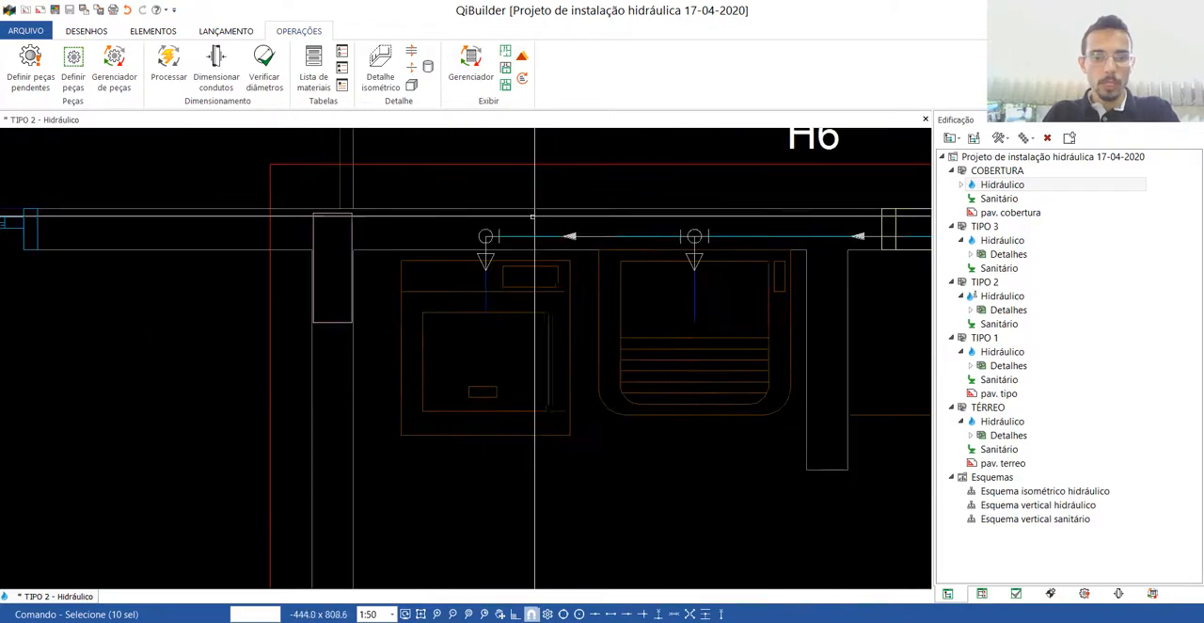
scroll(487, 305, down, 3)
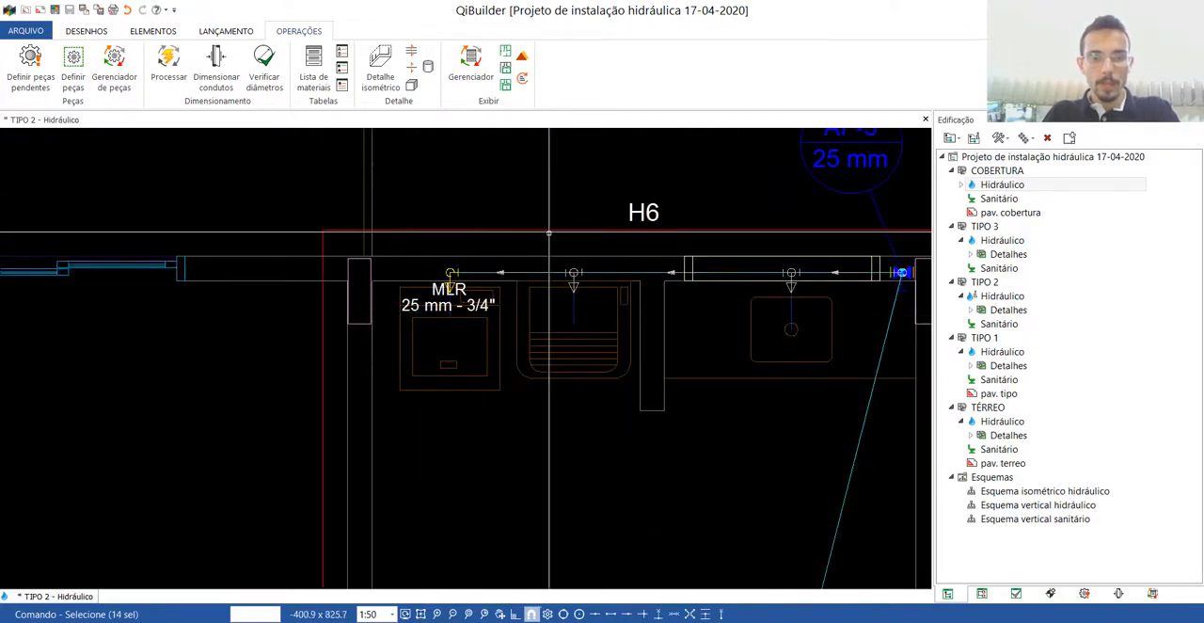
drag(580, 304, 585, 311)
click(530, 272)
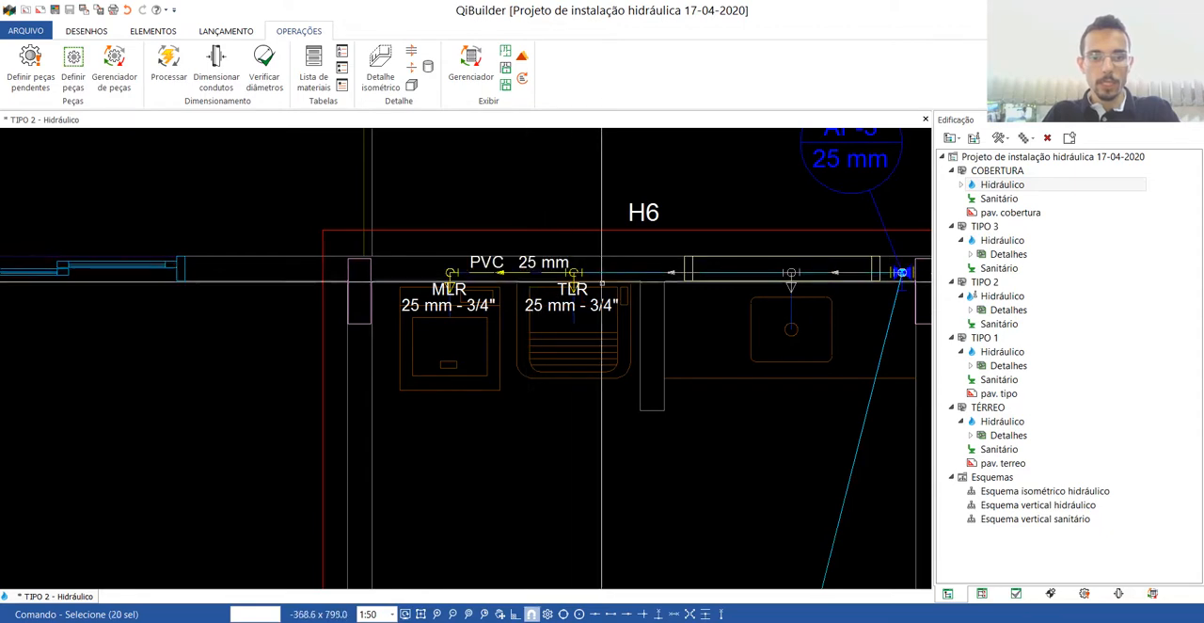
click(637, 272)
click(767, 224)
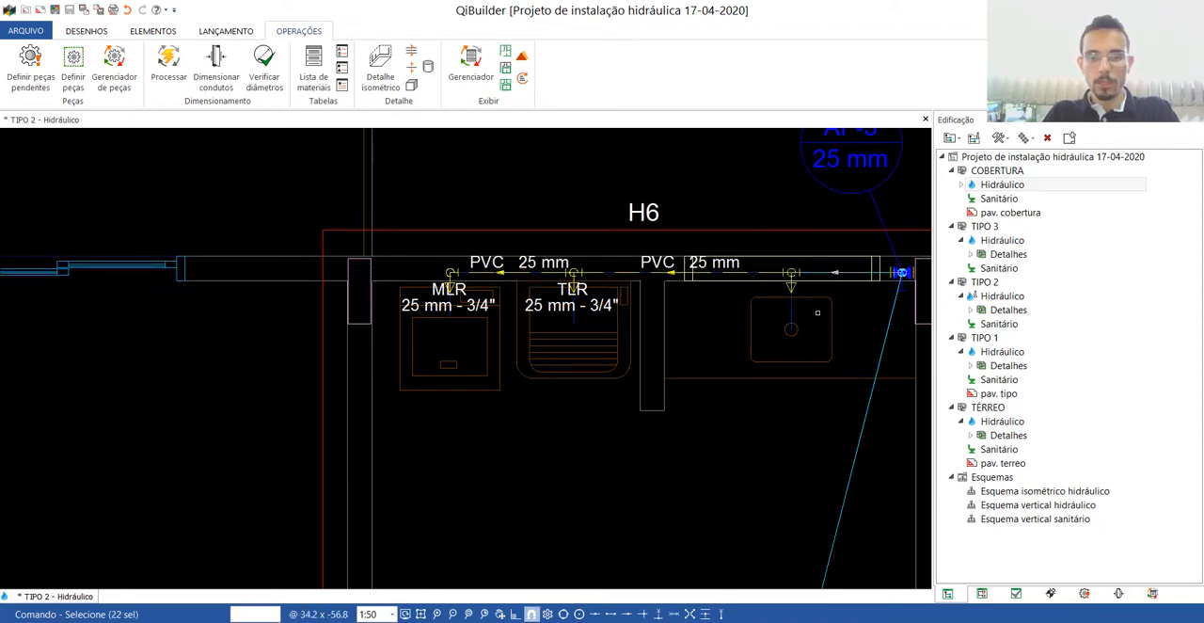
scroll(429, 305, down, 10)
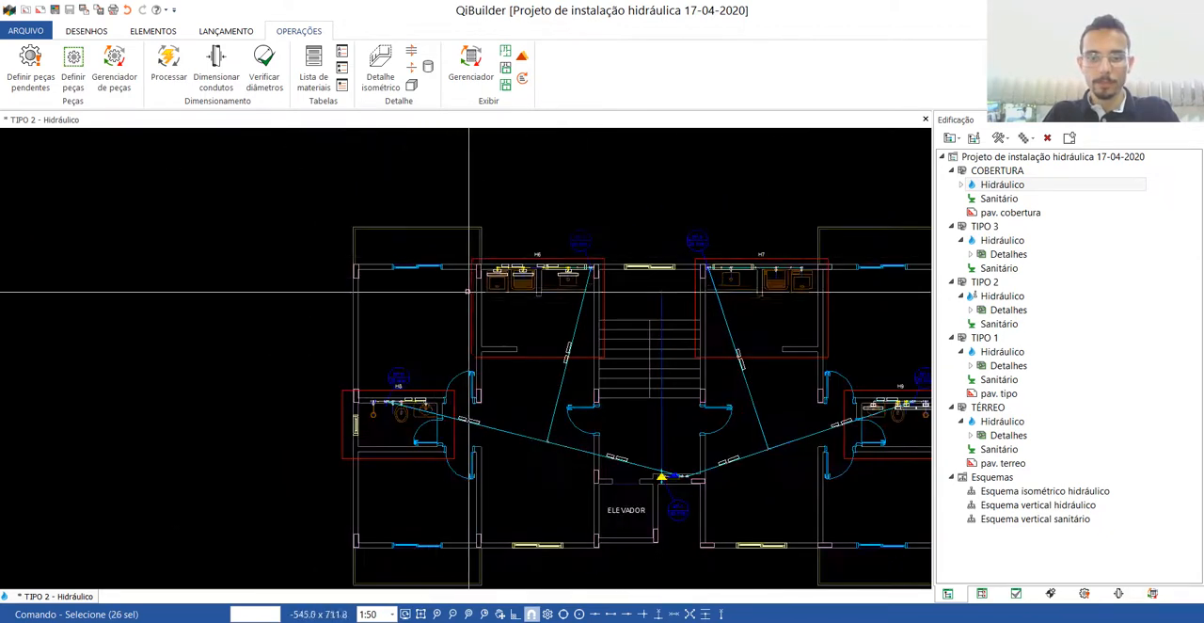
scroll(465, 309, up, 6)
key(Escape)
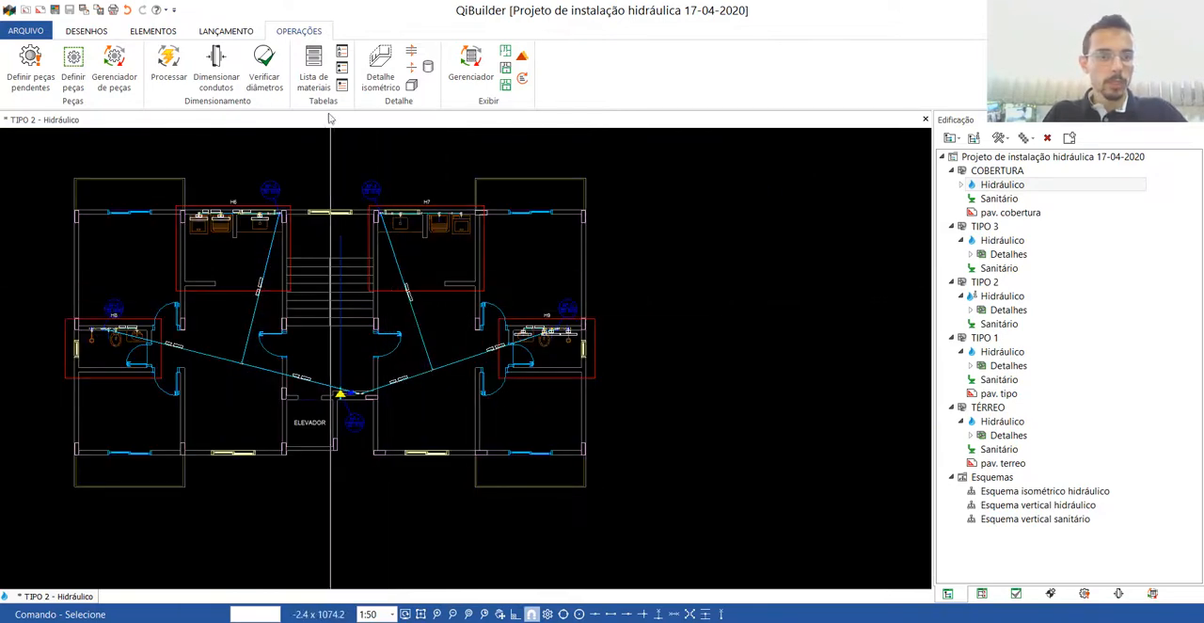
Place the indications legend beside the TIPO 2 plan and insert the materials list below it.
click(656, 173)
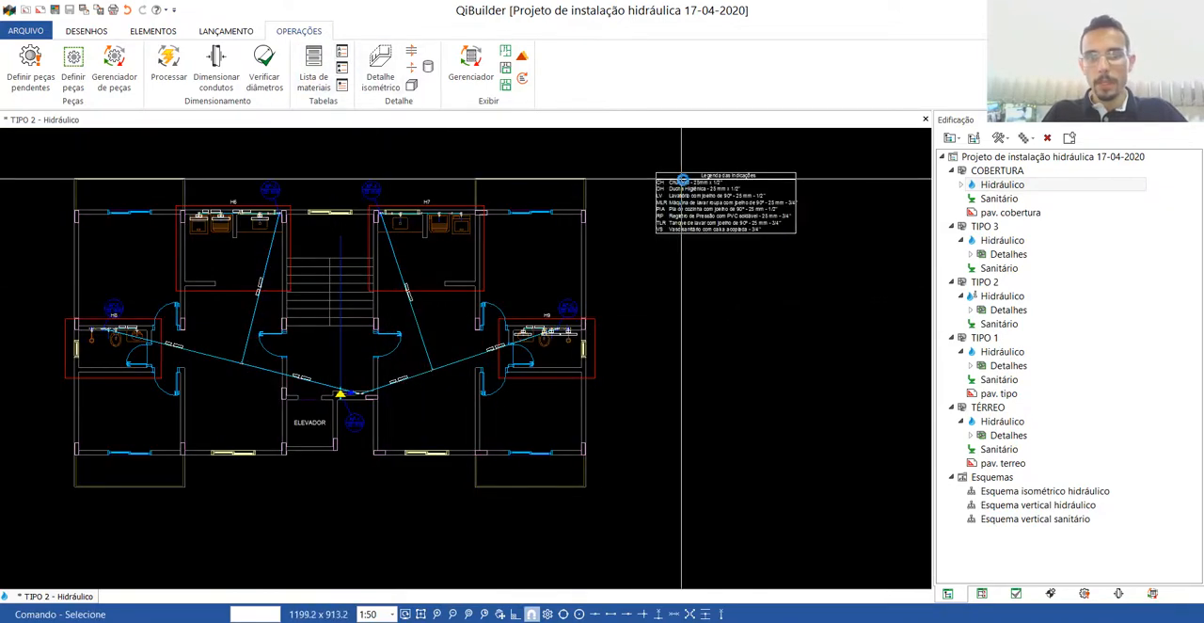
scroll(682, 182, up, 3)
scroll(670, 150, down, 2)
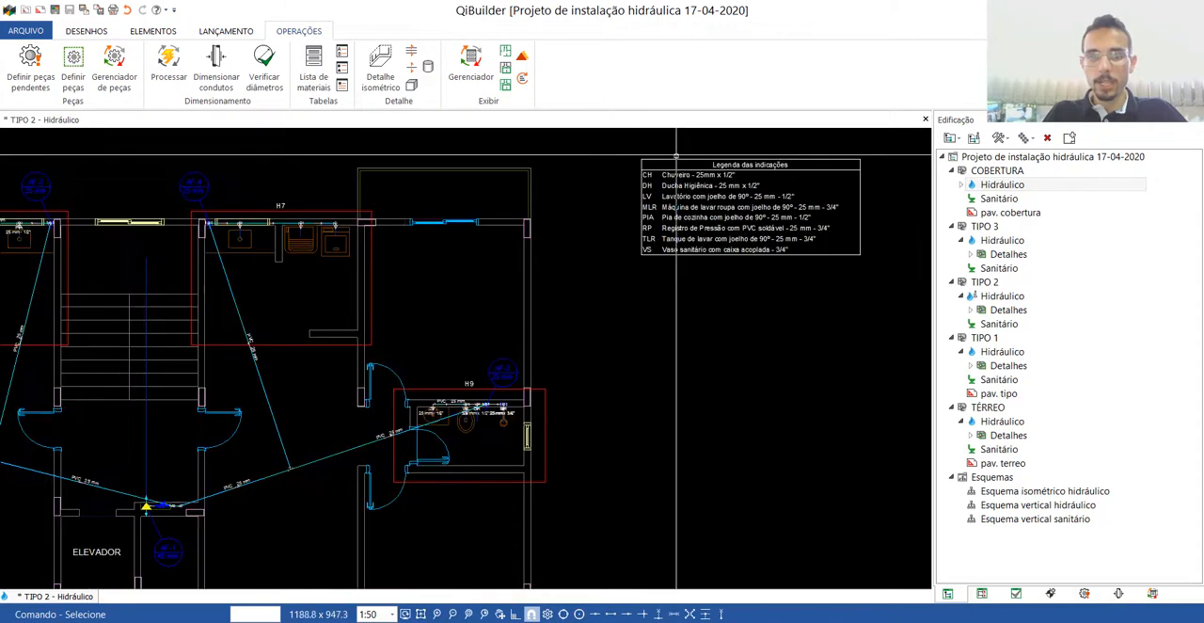
click(323, 65)
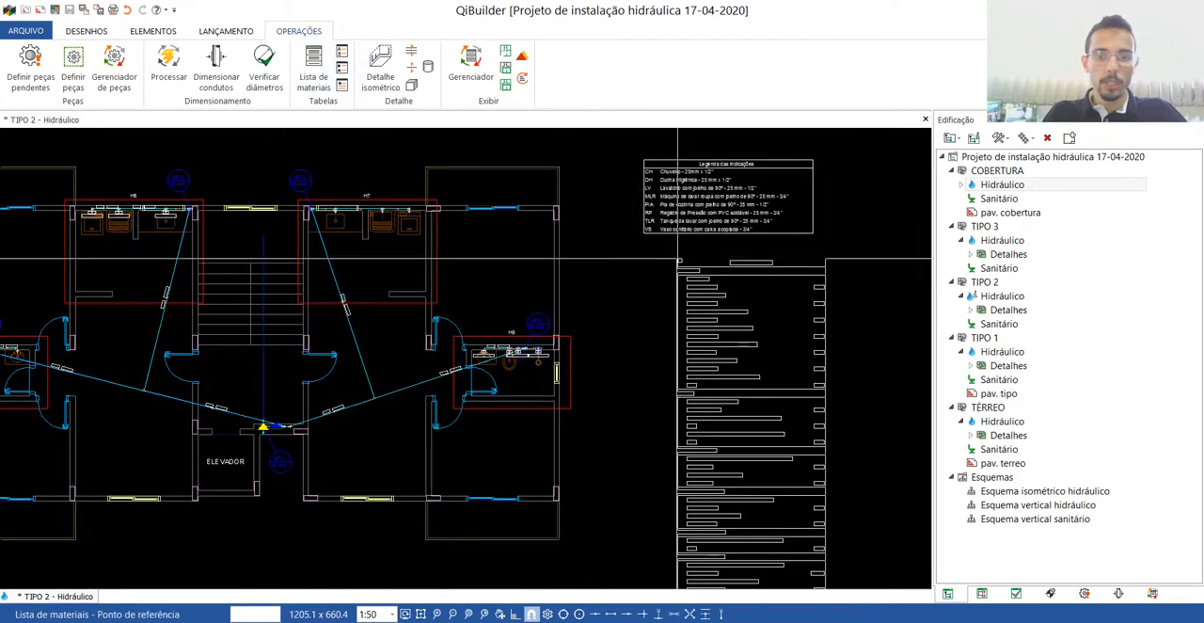
click(641, 260)
scroll(608, 212, down, 2)
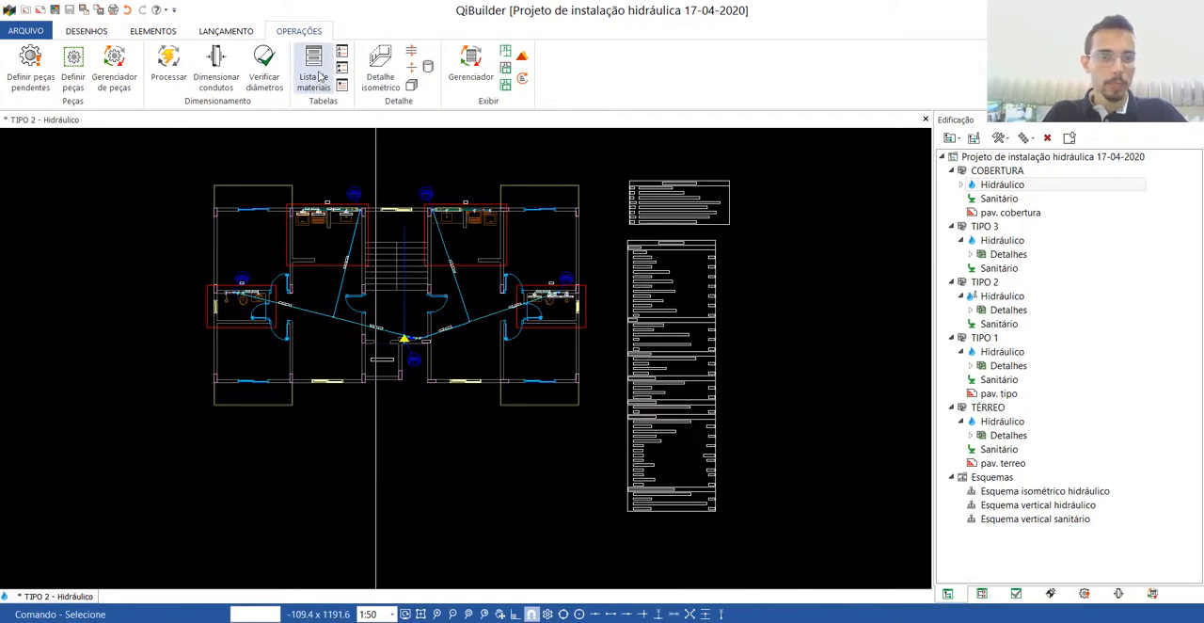
Insert the two remaining legend tables beside the materials list, one below the other.
click(342, 85)
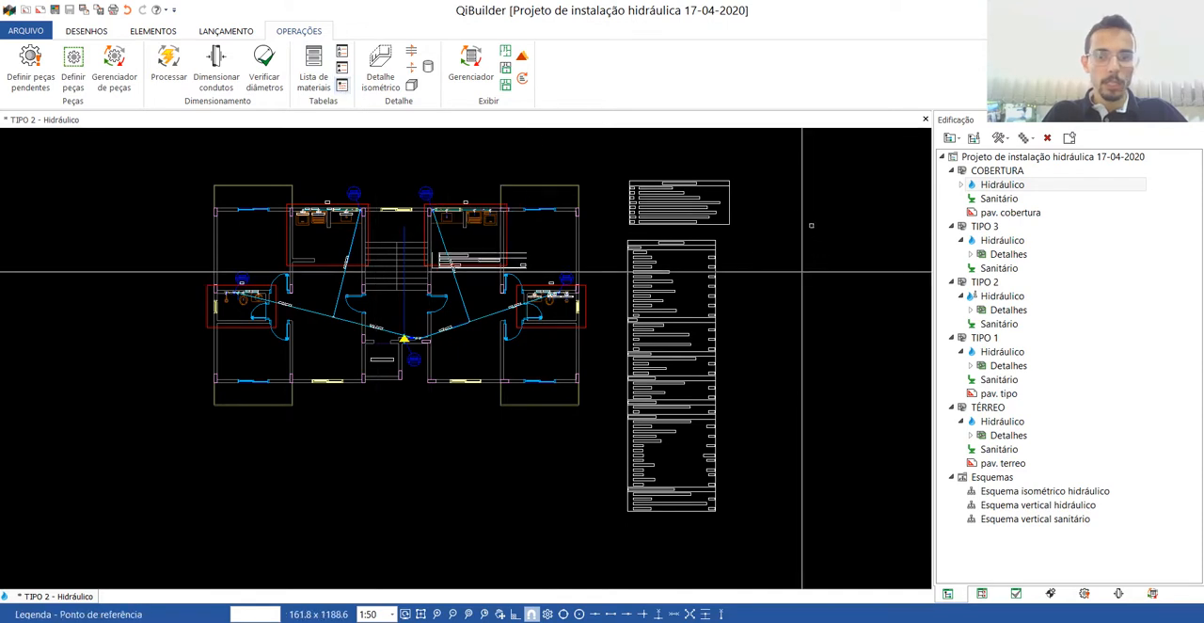
click(777, 204)
click(343, 67)
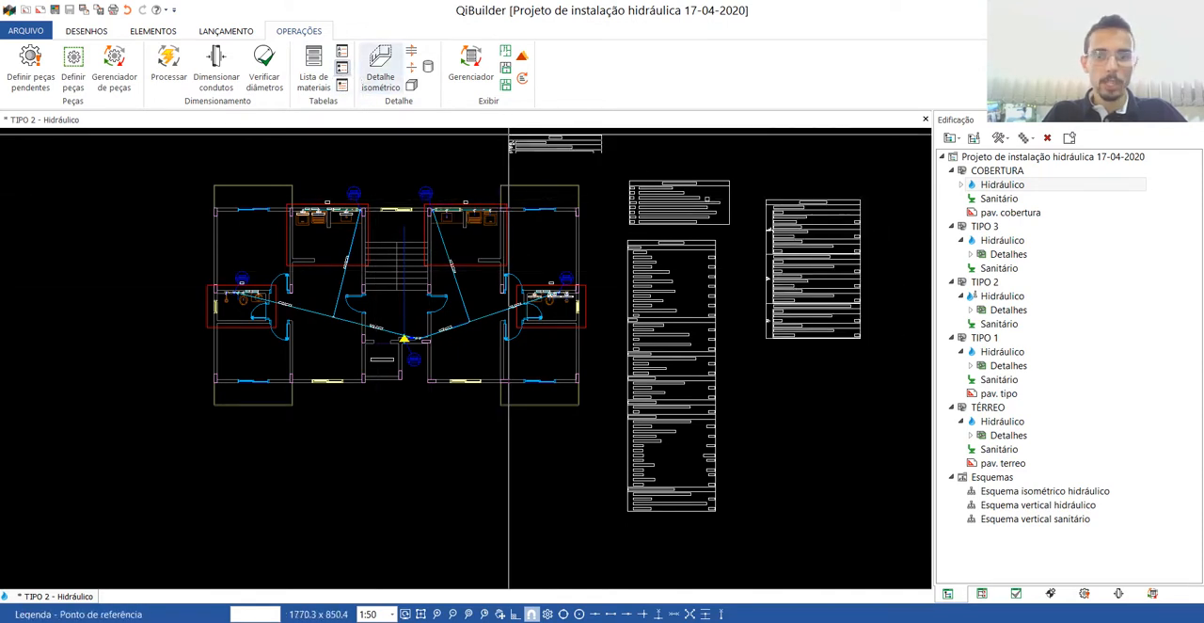
click(776, 345)
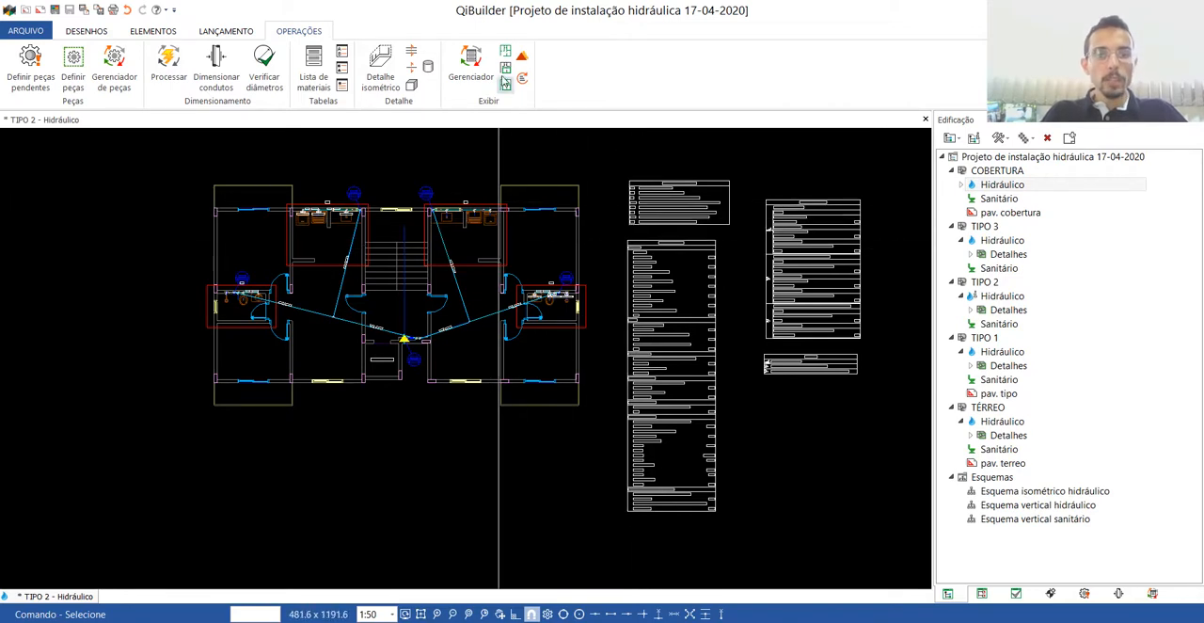
Display only the elements placed in plan, and open the H7 isometric detail to examine it before closing it.
scroll(279, 172, up, 4)
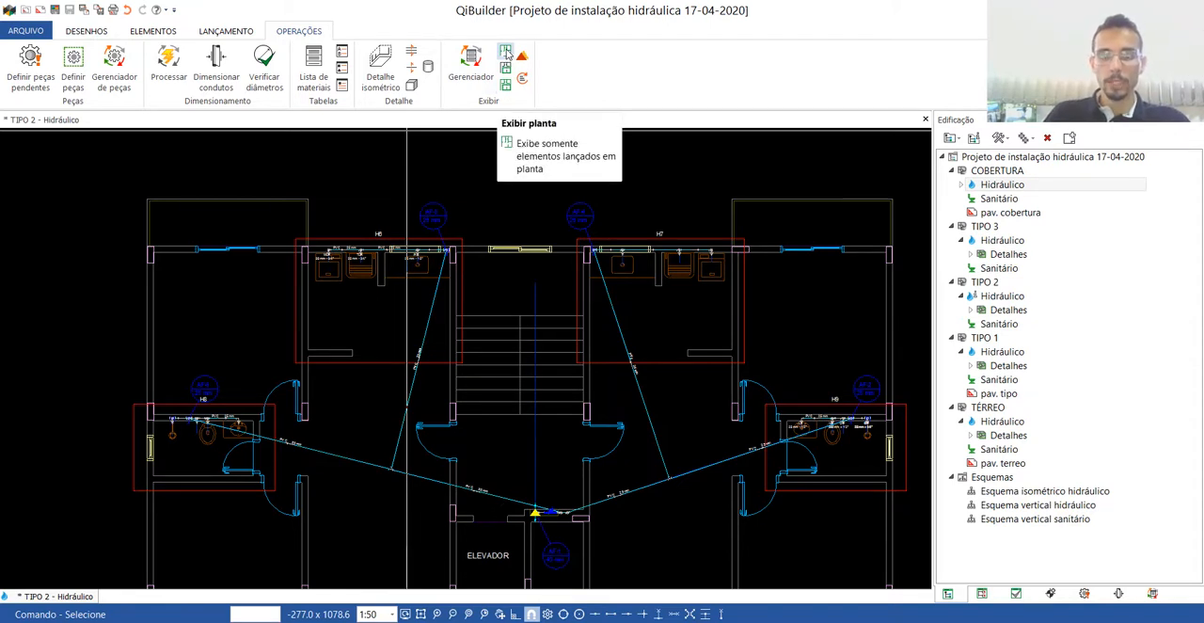
click(507, 54)
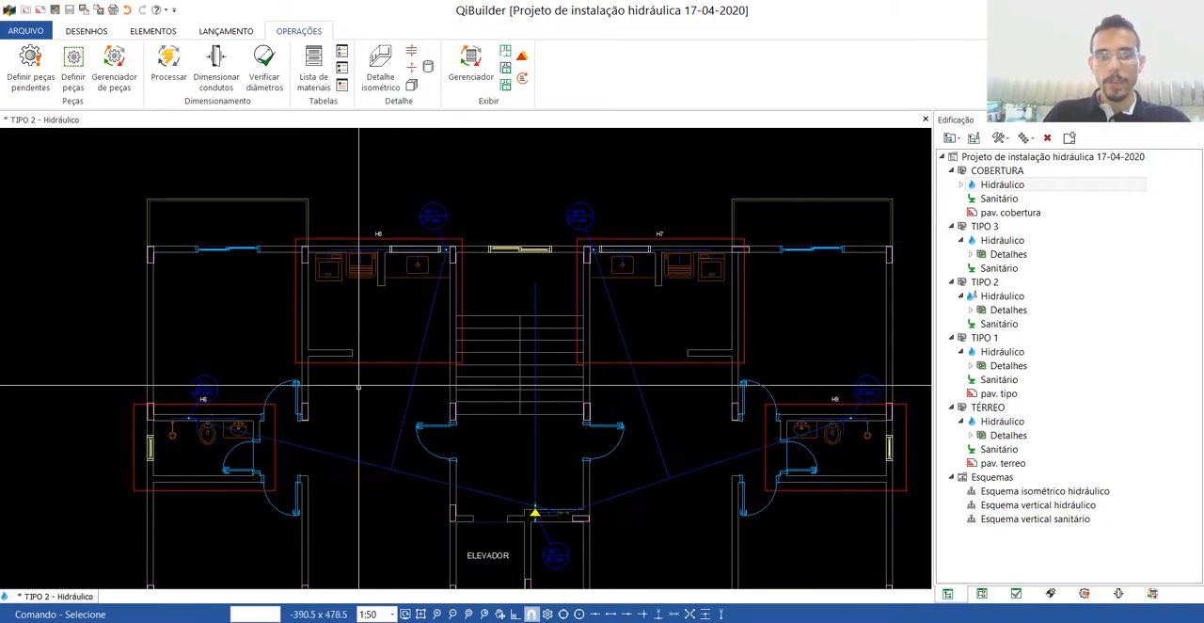
scroll(694, 250, up, 6)
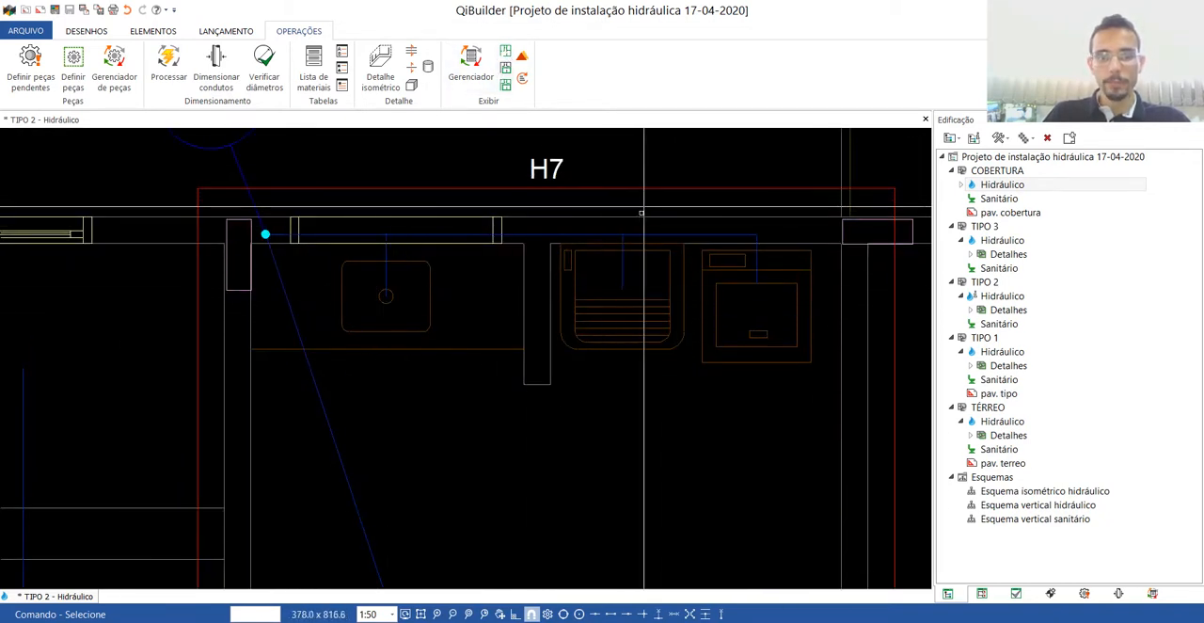
double_click(437, 189)
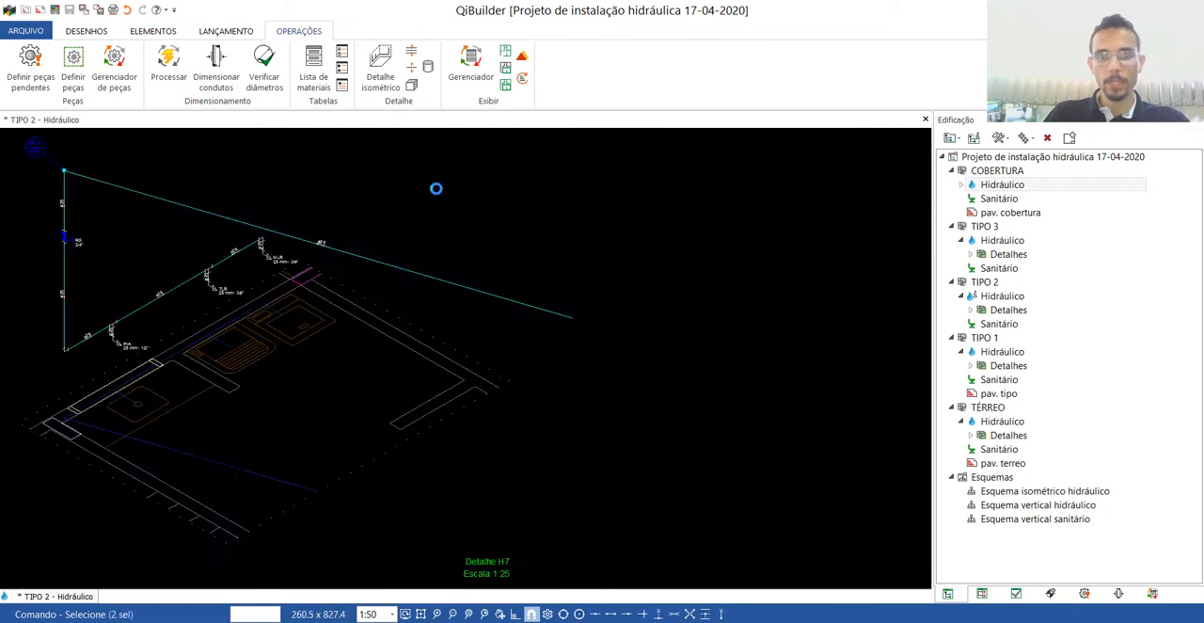
click(924, 121)
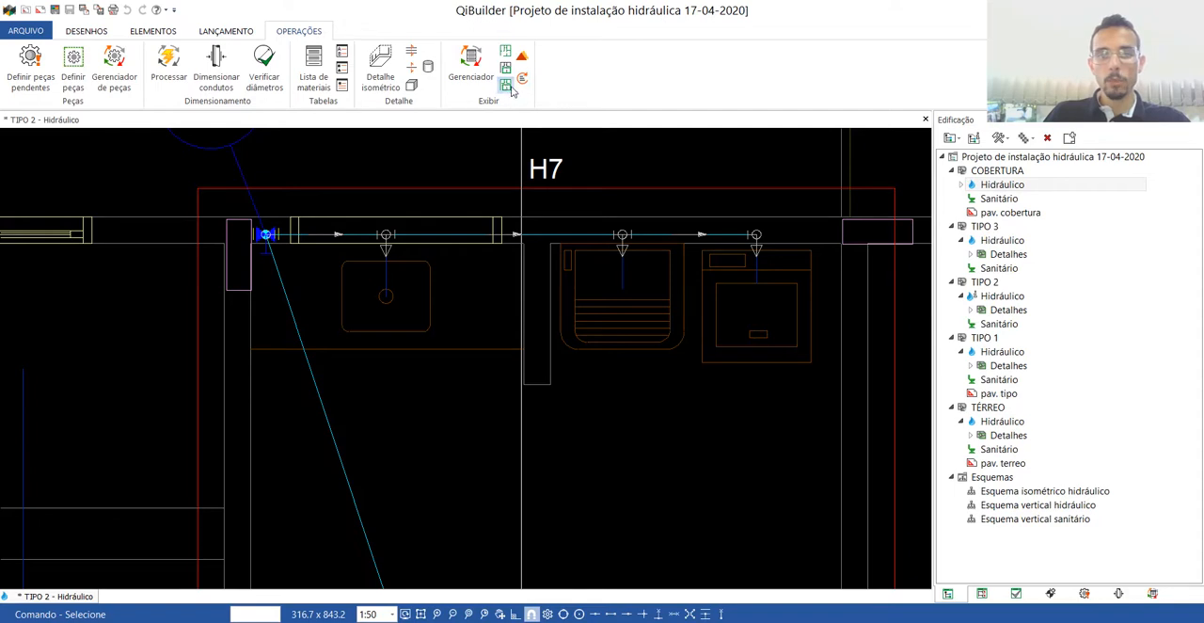
Restore the display of both plan and detail elements in the TIPO 2 hydraulic drawing.
click(506, 85)
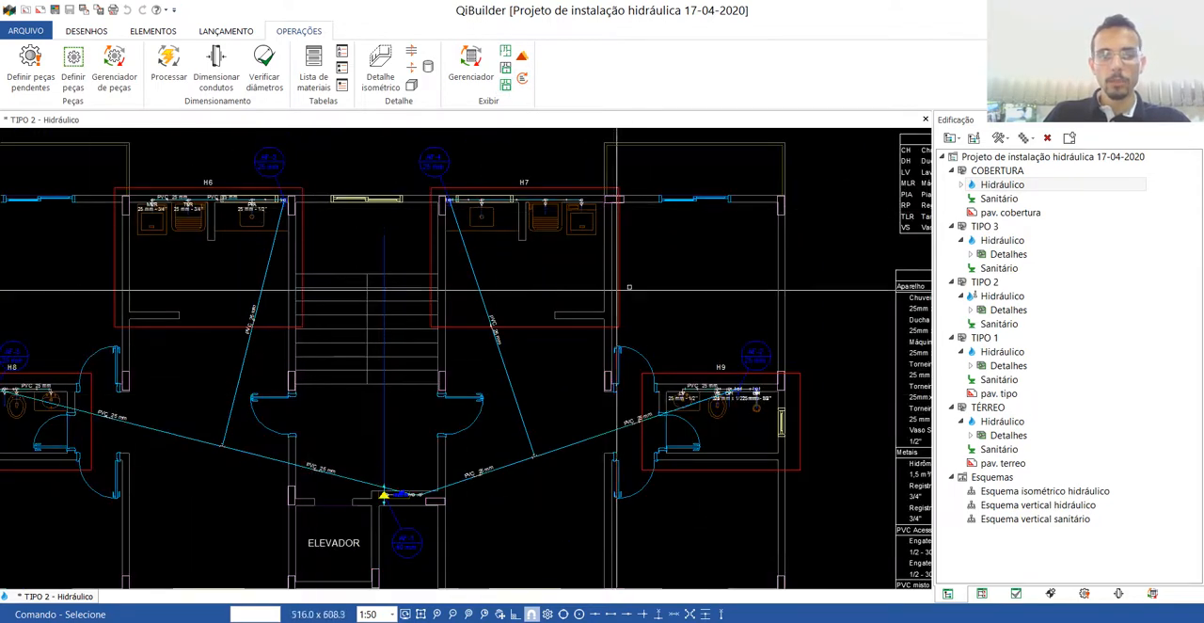
scroll(452, 279, down, 2)
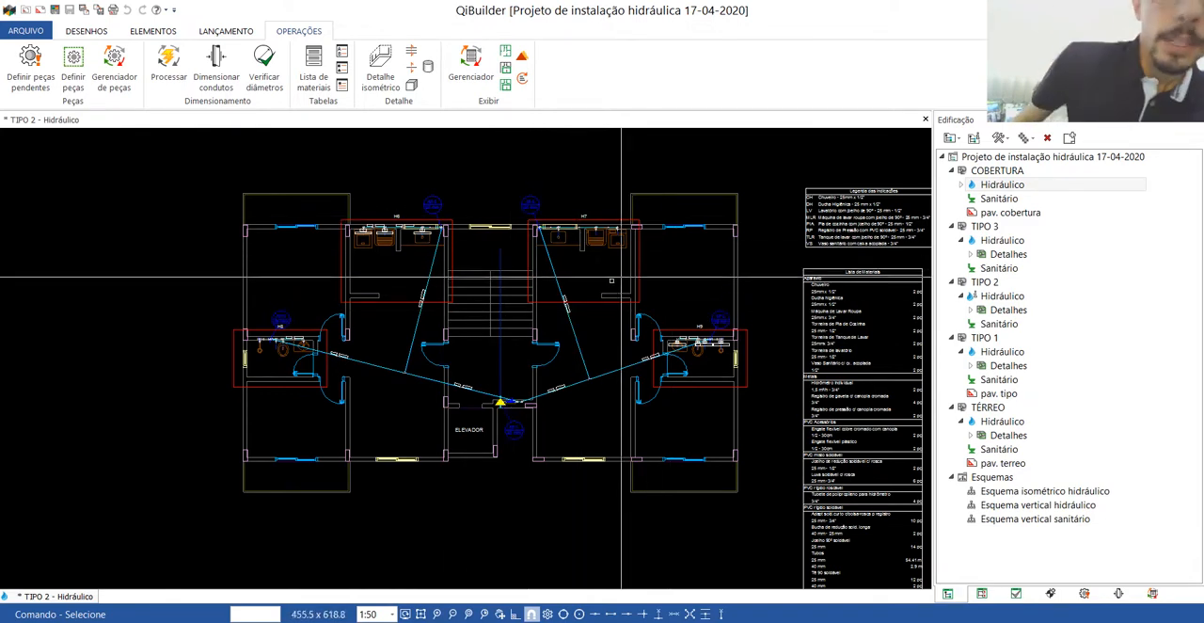
scroll(501, 257, down, 2)
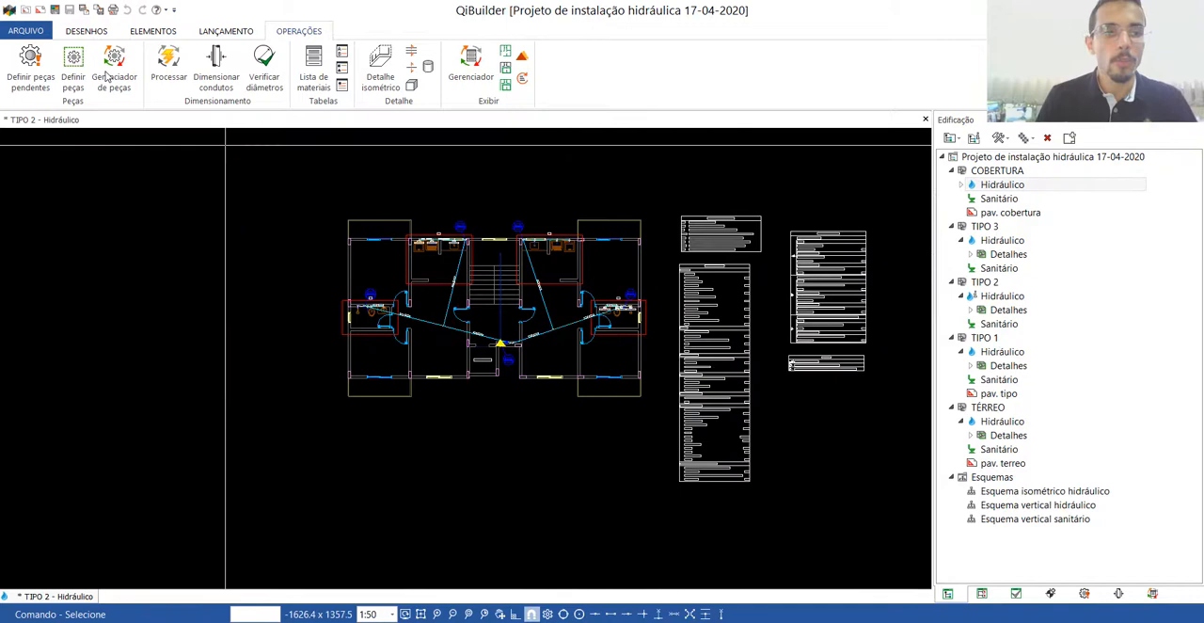
Export the TIPO 2 hydraulic drawing as an AutoCAD 2007 DWG named "Planta baixa -PAV TIPO" in the desktop's PROJETO 2020-1 folder.
click(25, 30)
mouse_move(42, 128)
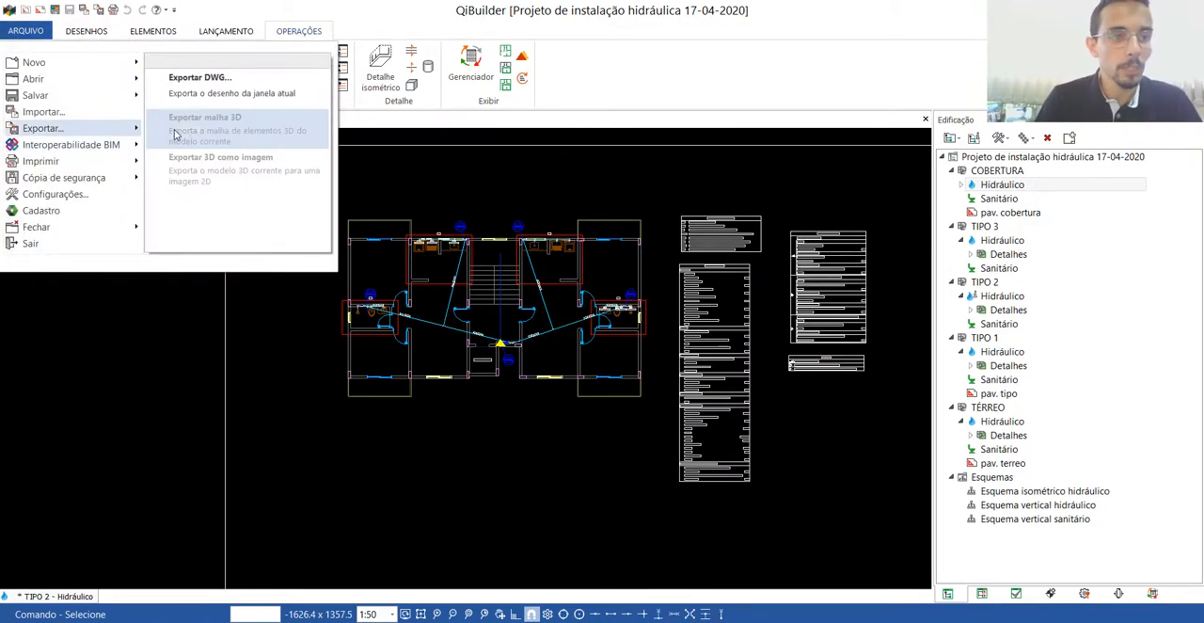
click(200, 81)
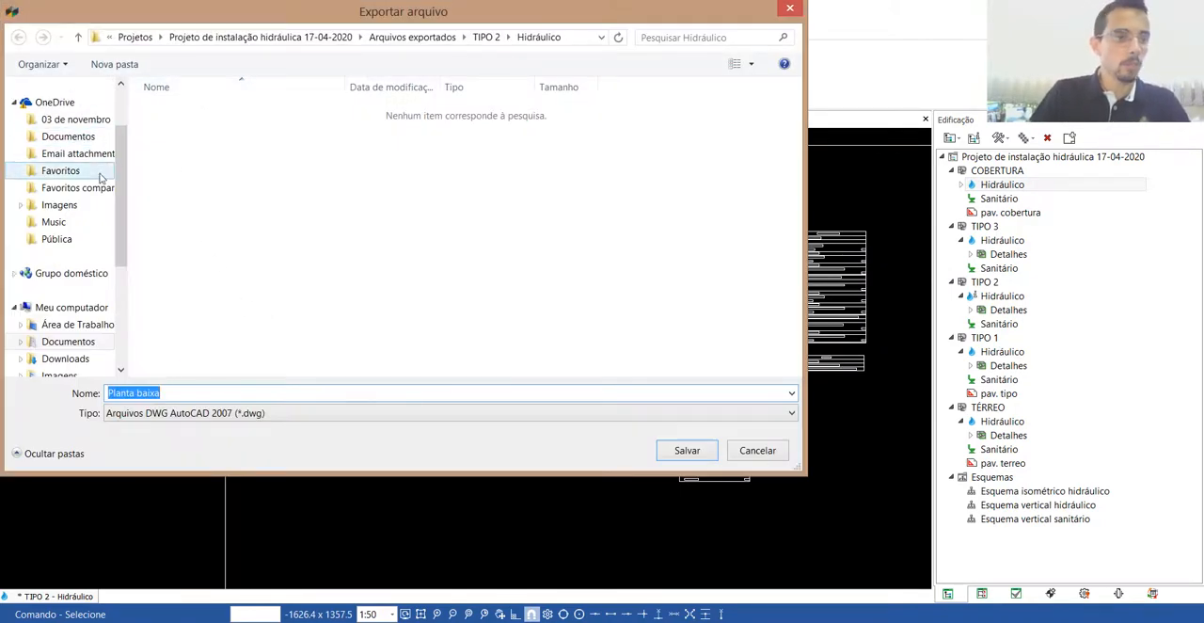
scroll(66, 235, down, 5)
click(45, 324)
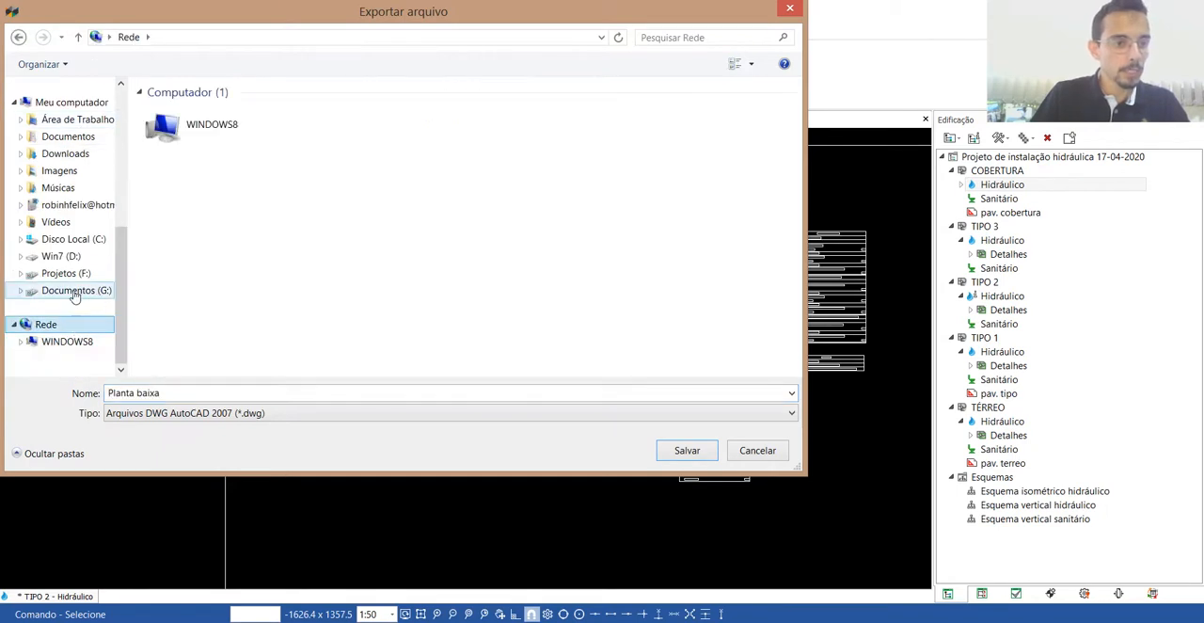
scroll(66, 220, up, 2)
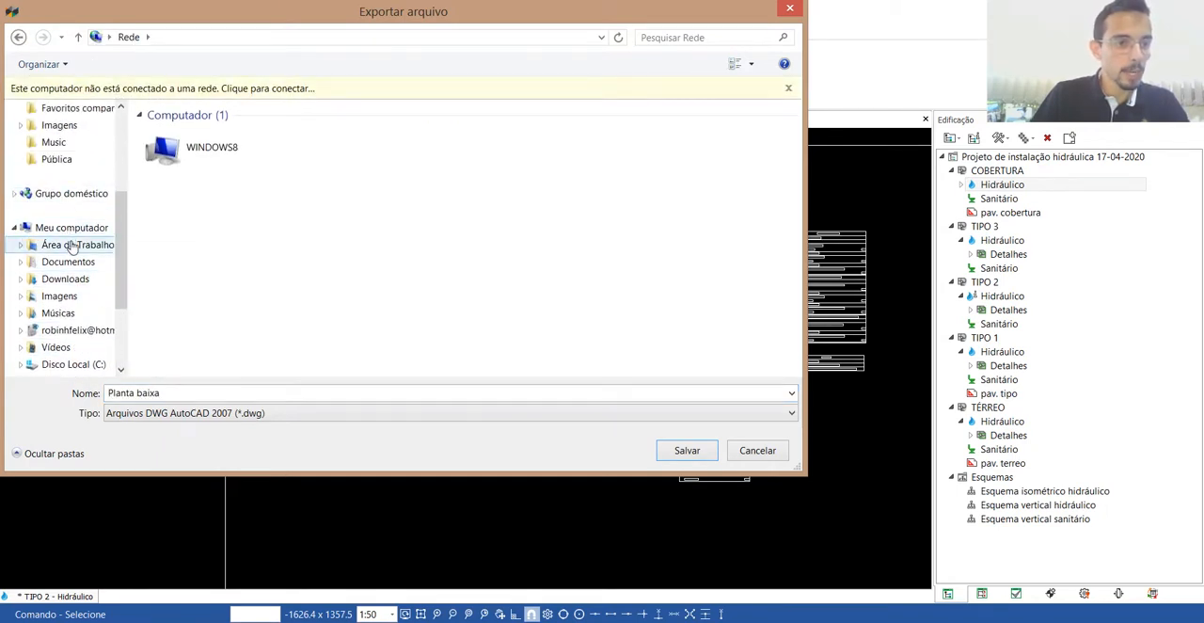
click(71, 245)
double_click(179, 280)
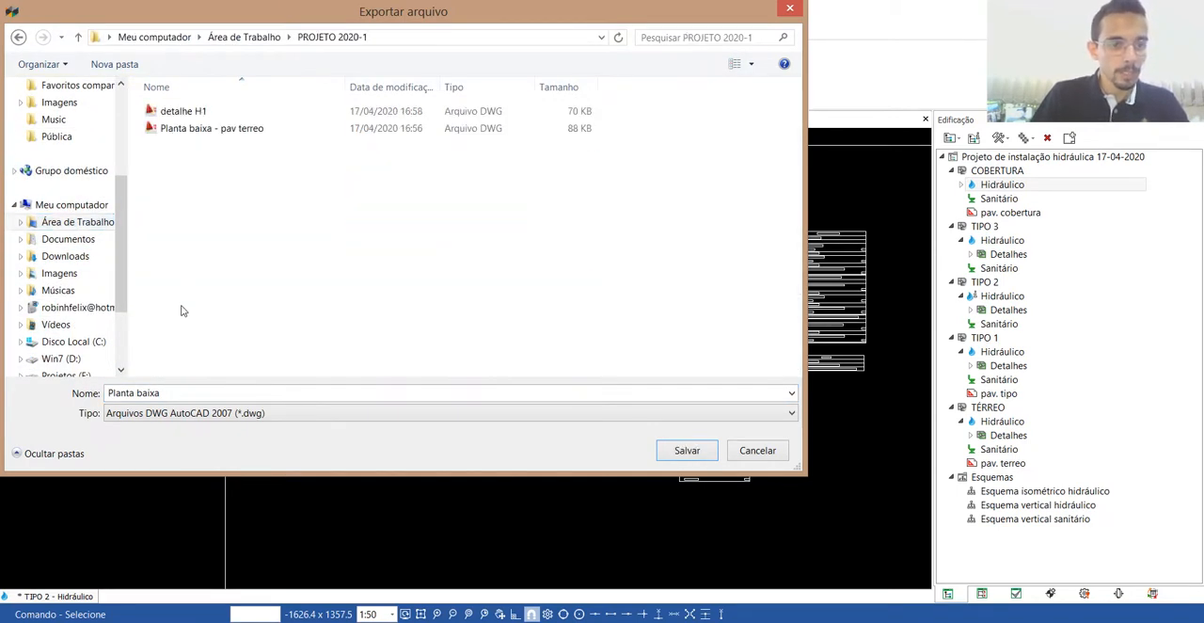
text(-PAV TIPO)
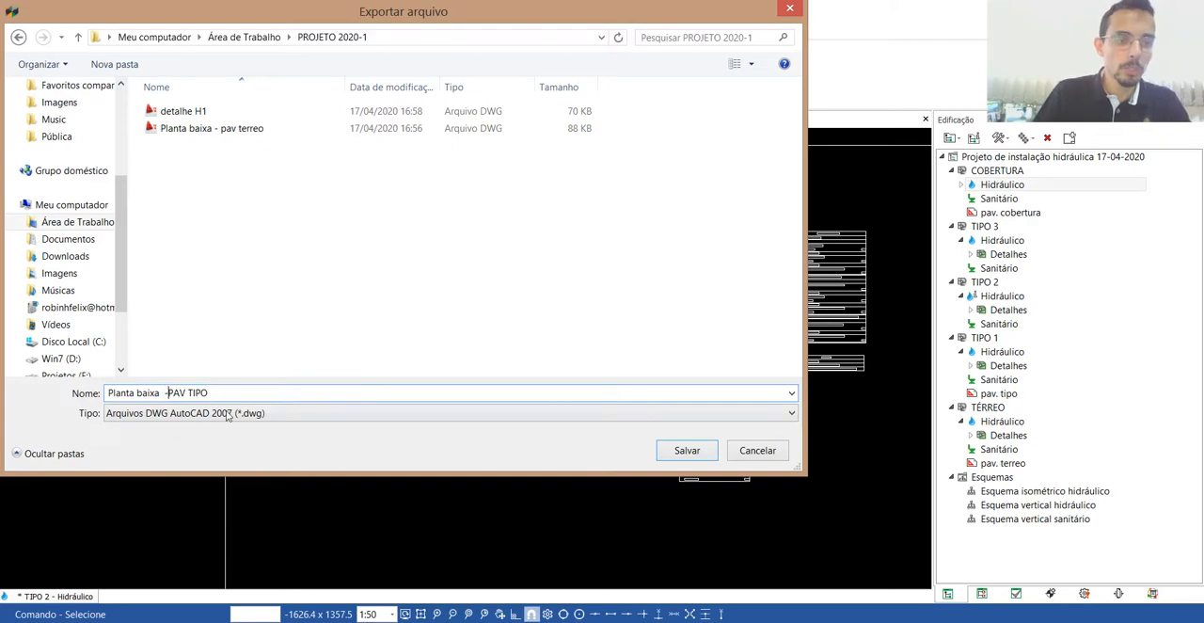
click(687, 456)
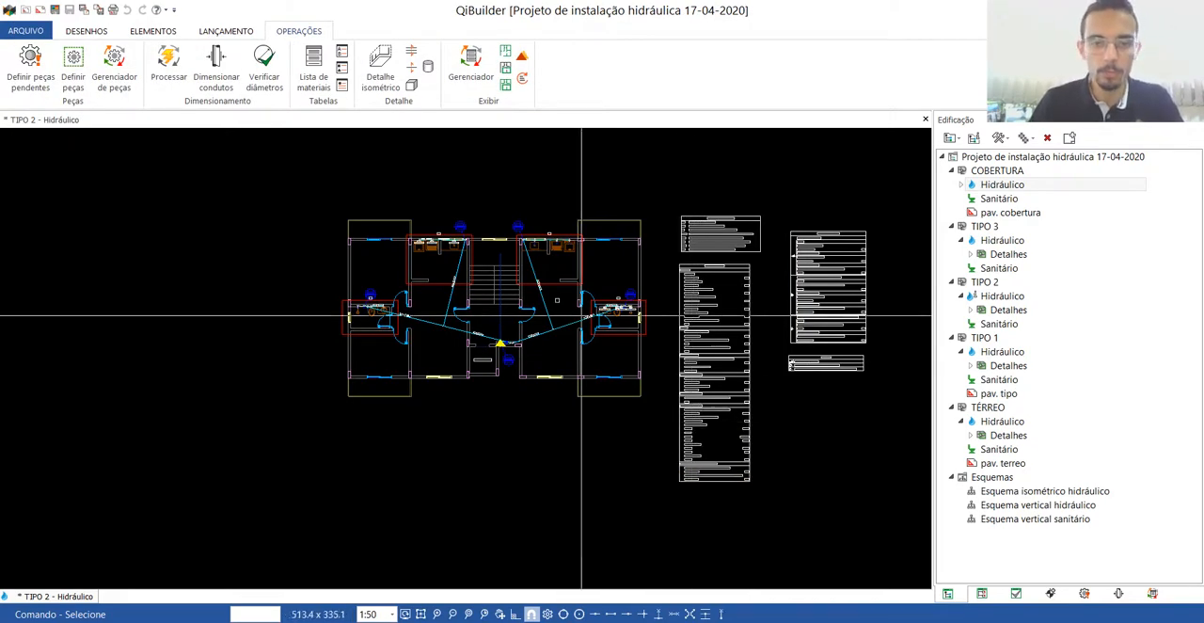
Open TIPO 1's pav. tipo base drawing and delete the old blue pipe lines crossing the floor and inside the shaft by the elevator.
scroll(403, 261, up, 2)
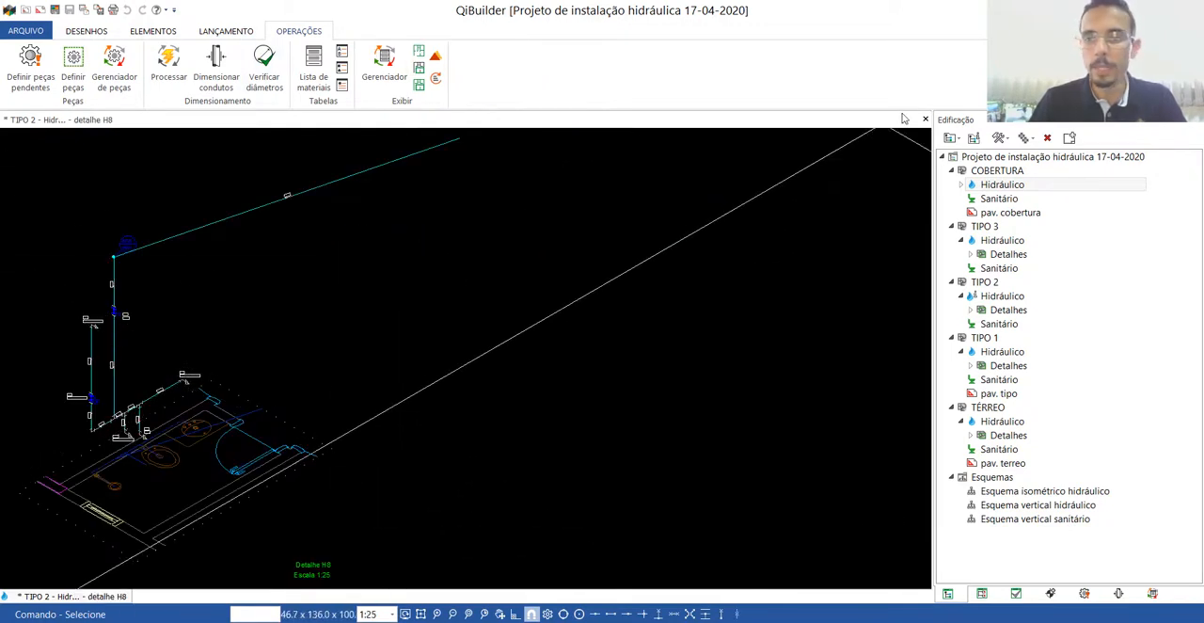
double_click(997, 395)
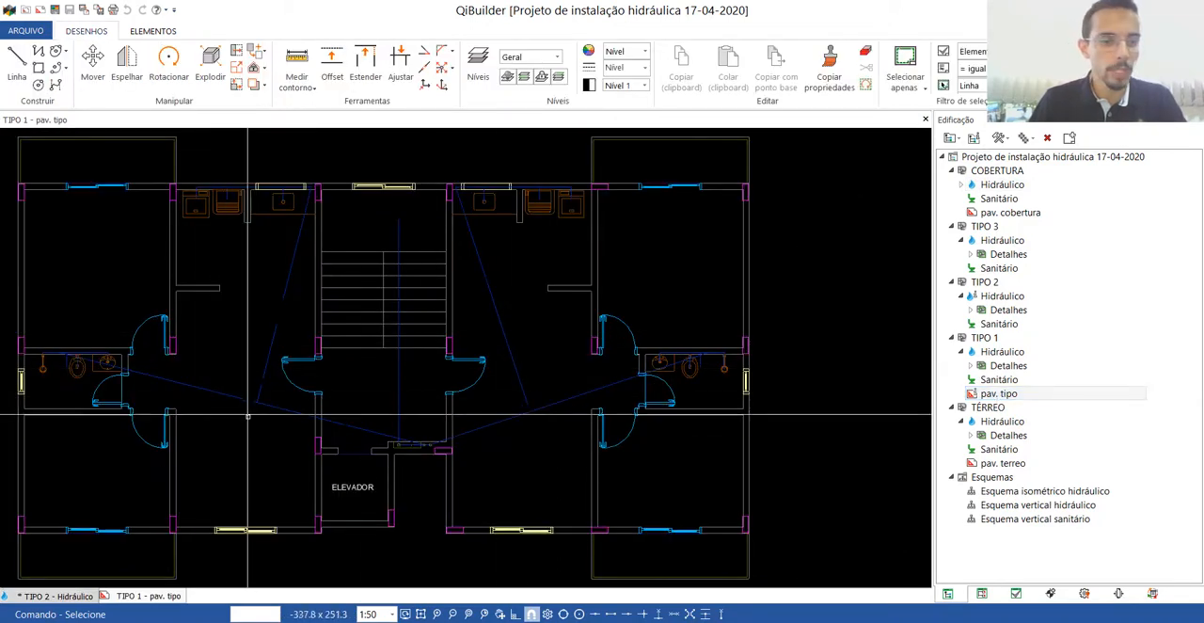
key(Delete)
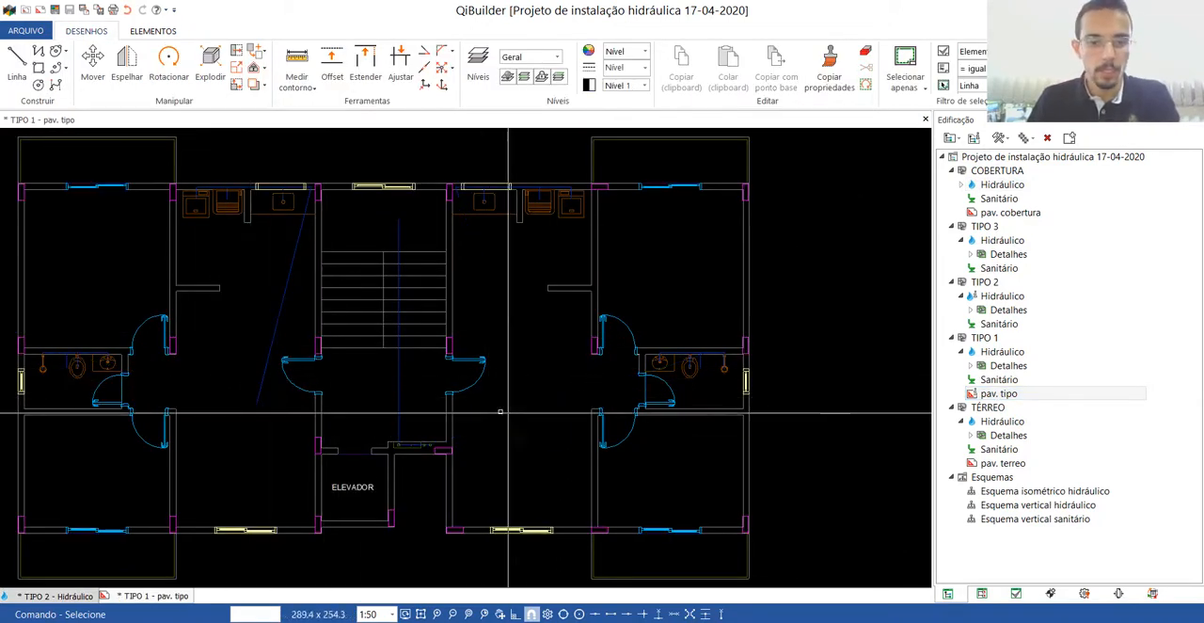
scroll(417, 401, up, 5)
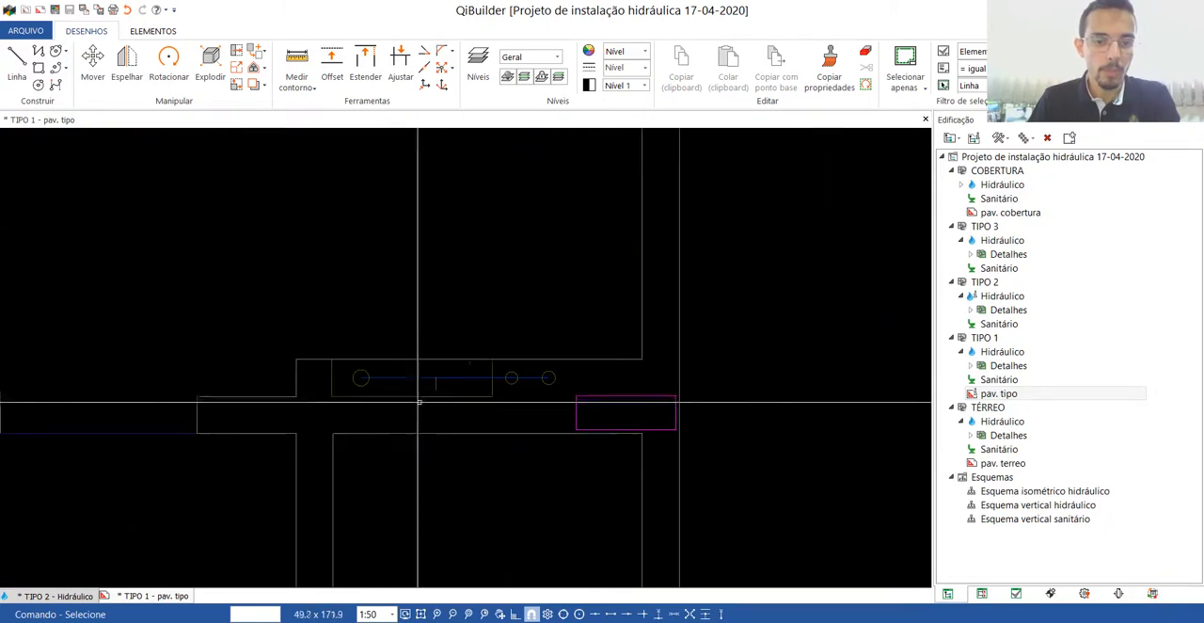
scroll(418, 402, up, 2)
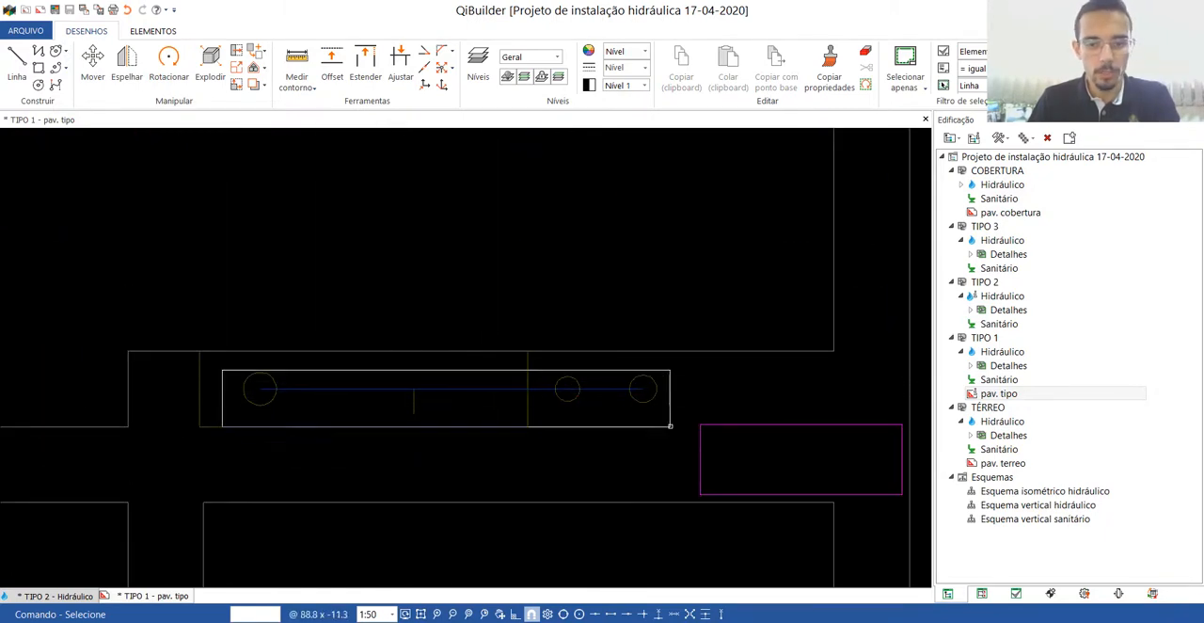
scroll(670, 426, down, 3)
Delete the old blue pipe lines in the right apartment's bathroom on the base drawing.
scroll(837, 270, up, 3)
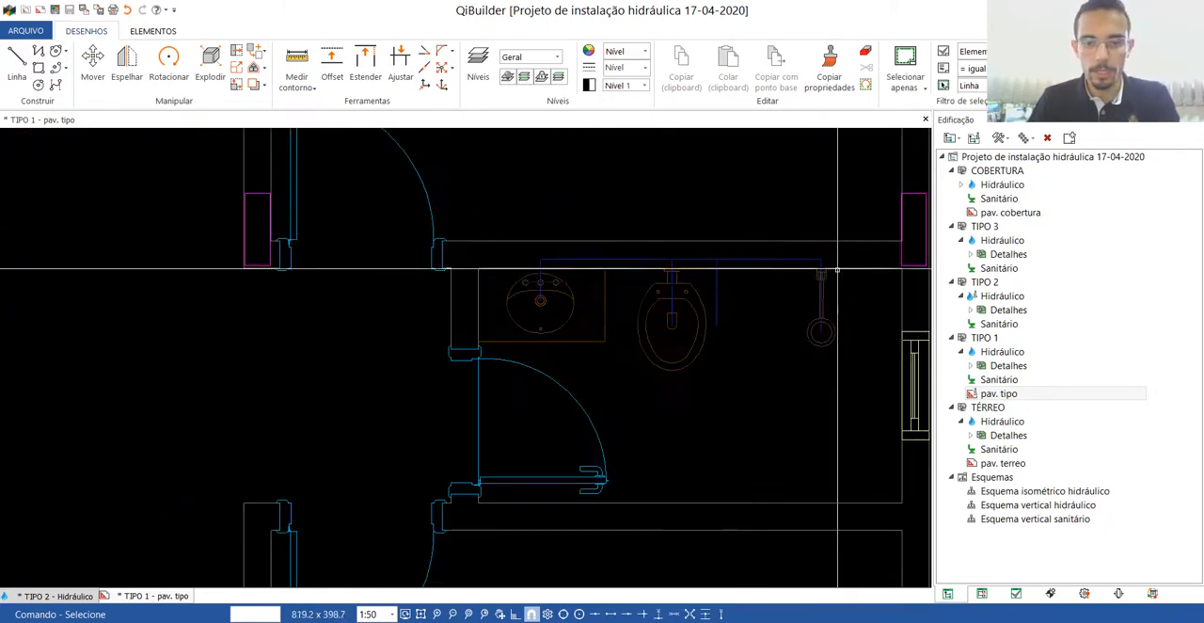
drag(509, 260, 508, 257)
scroll(573, 336, down, 5)
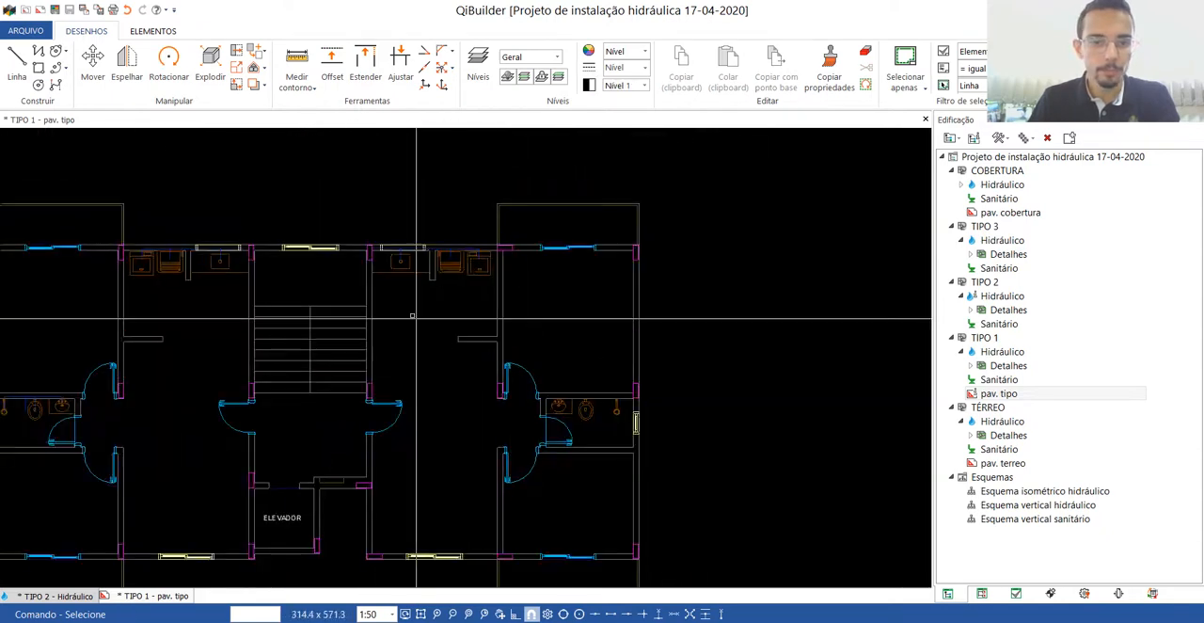
Delete the old blue pipe lines along the right apartment's kitchen and laundry wall, including the branch to the sink.
scroll(403, 226, up, 3)
scroll(627, 267, up, 2)
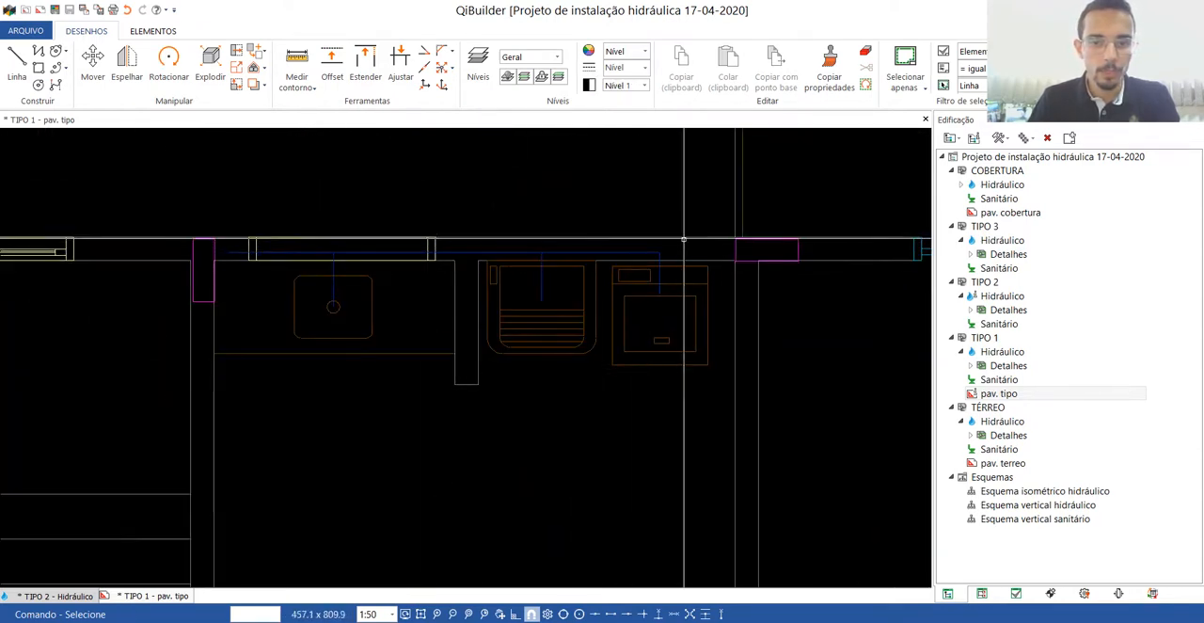
click(480, 259)
key(Delete)
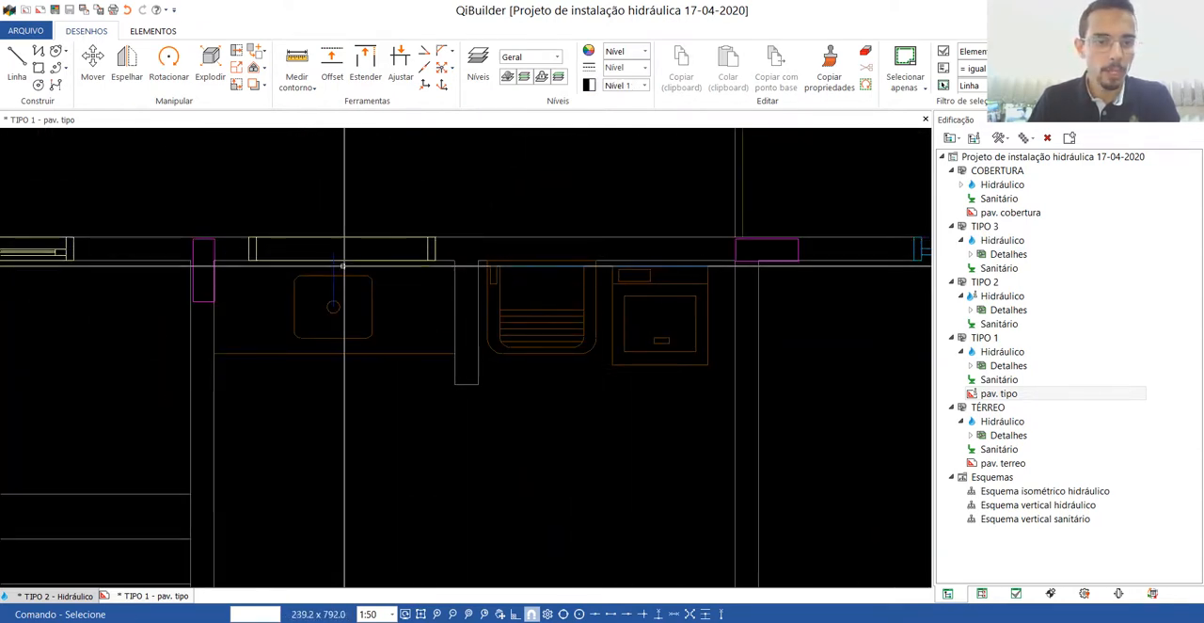
key(Delete)
scroll(395, 275, down, 3)
scroll(414, 282, up, 5)
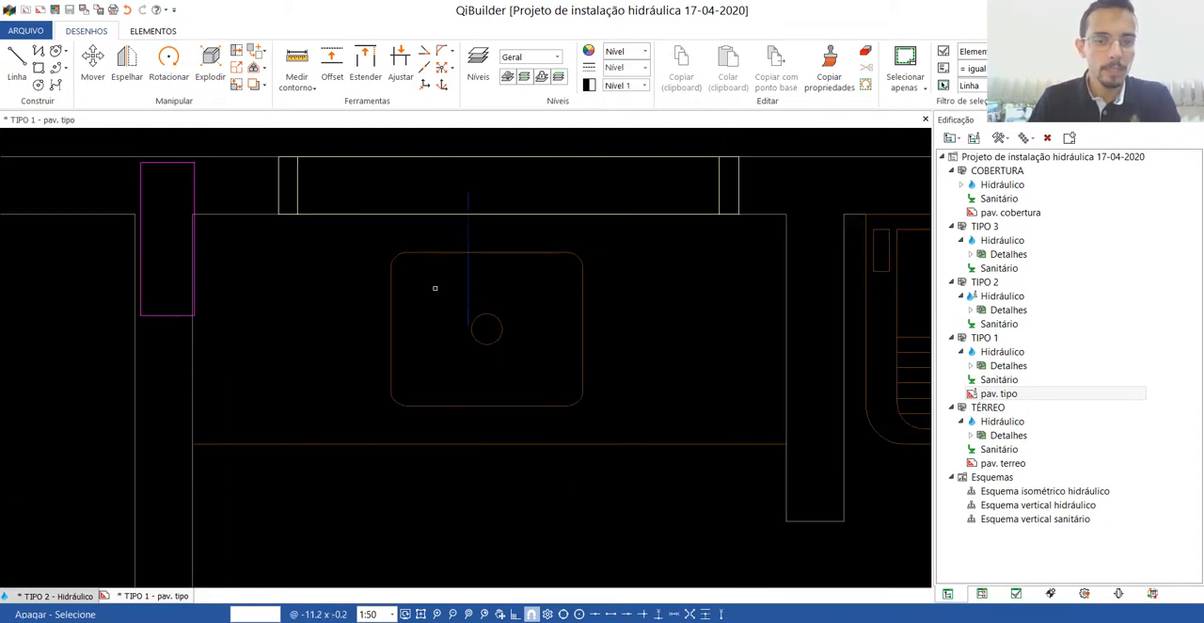
click(459, 277)
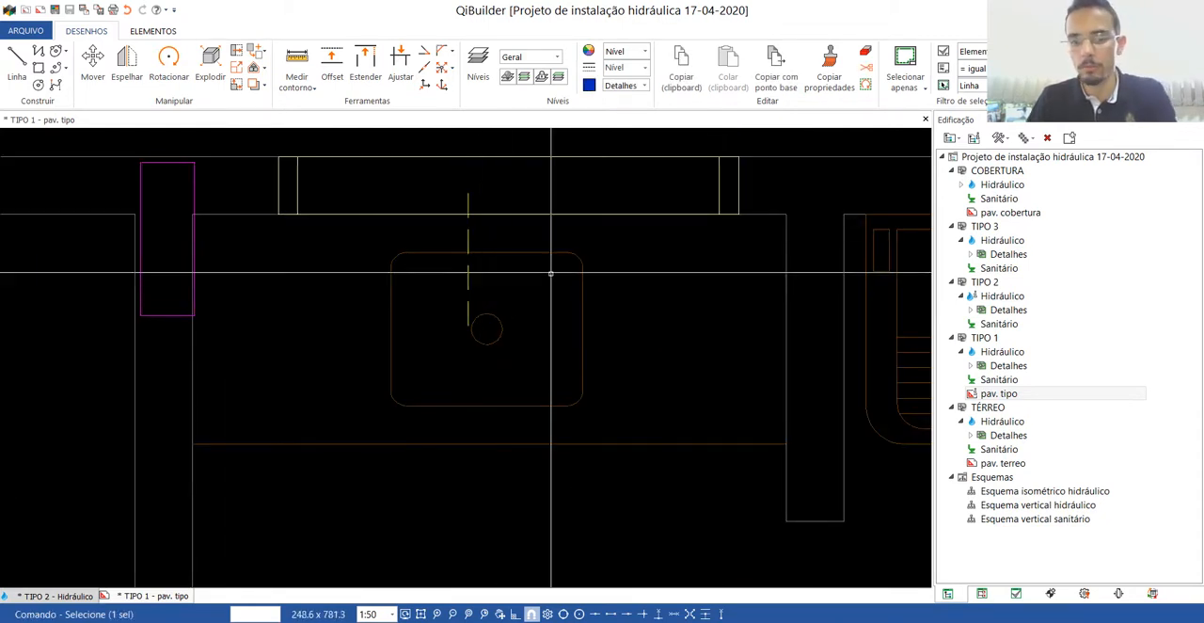
key(Delete)
scroll(564, 306, down, 8)
Delete the old blue pipe lines feeding the left apartment's washing machine, laundry tub and kitchen sink.
scroll(107, 259, up, 3)
scroll(113, 250, up, 3)
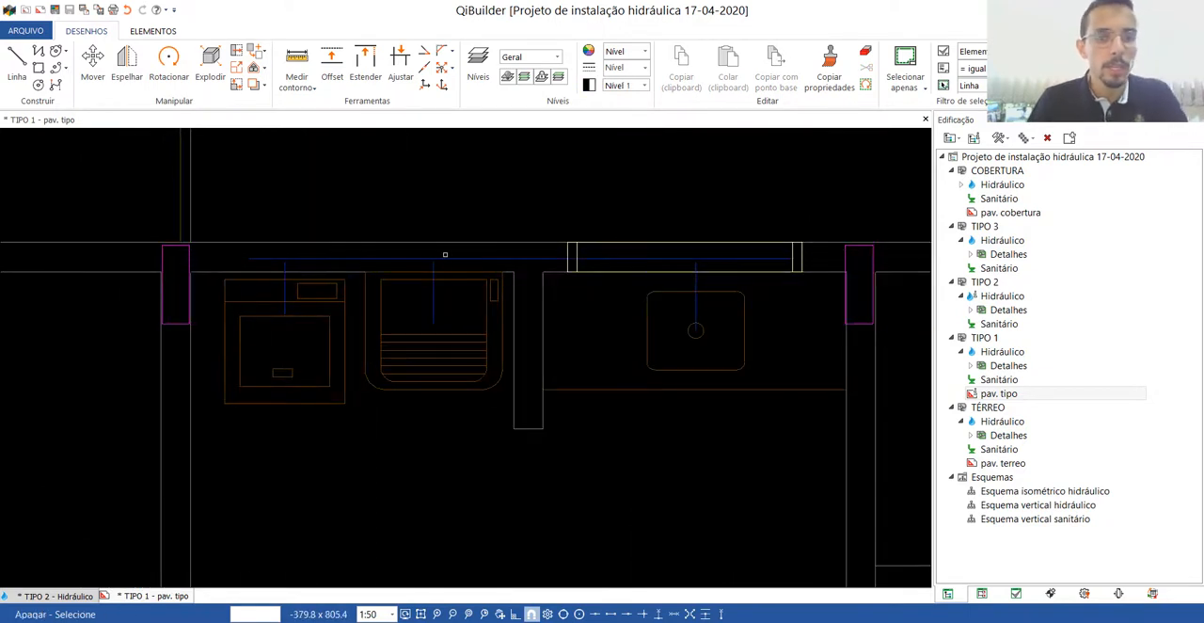
click(277, 263)
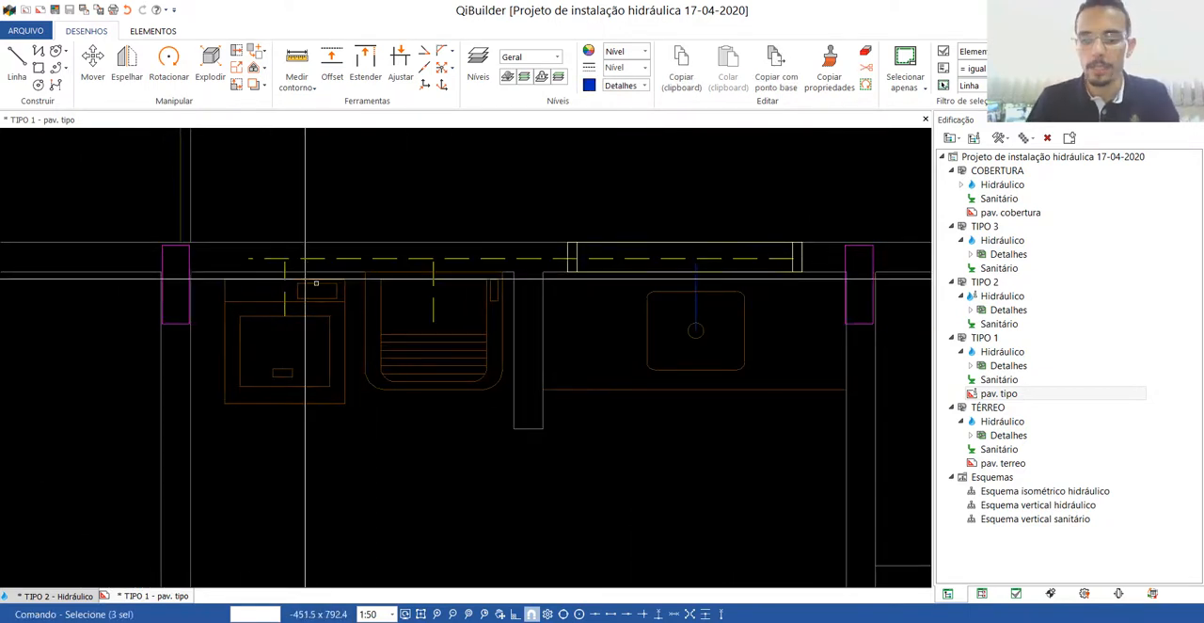
key(Delete)
scroll(675, 276, down, 8)
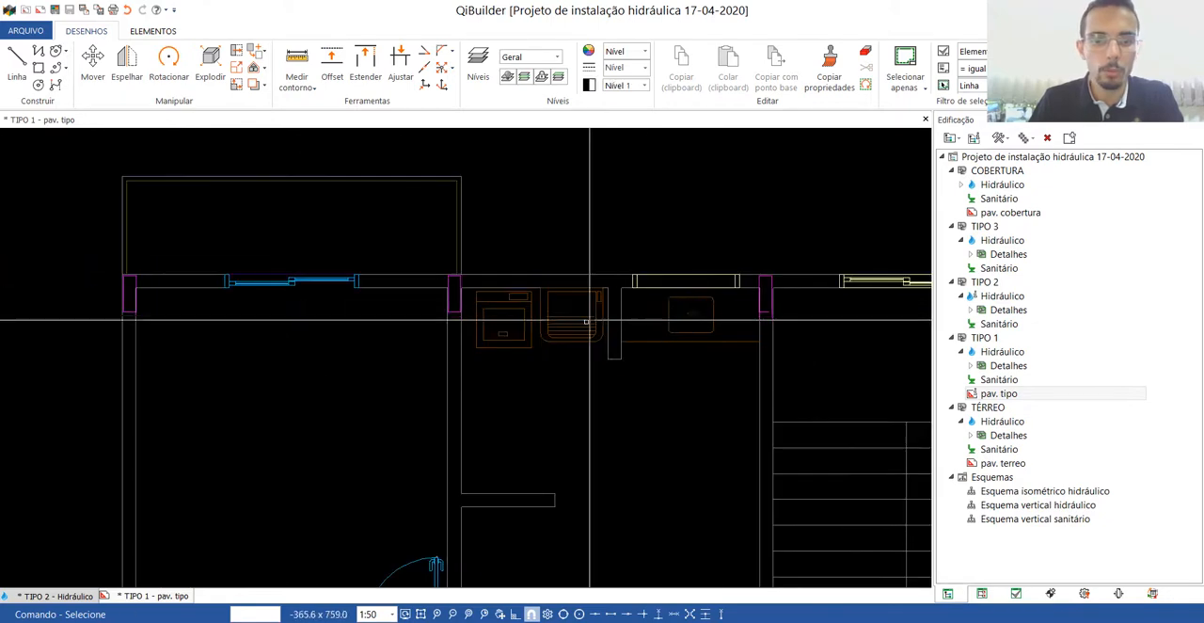
Delete the old blue pipe lines in the left apartment's bathroom and close the pav. tipo base drawing.
scroll(282, 412, up, 6)
scroll(282, 411, up, 2)
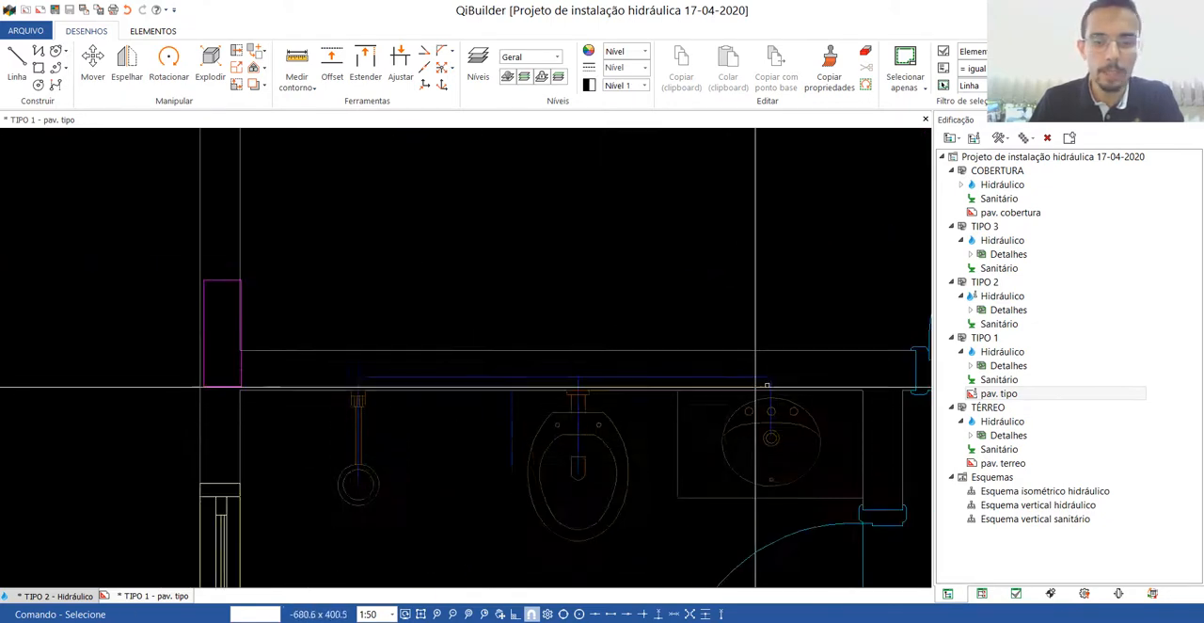
click(294, 381)
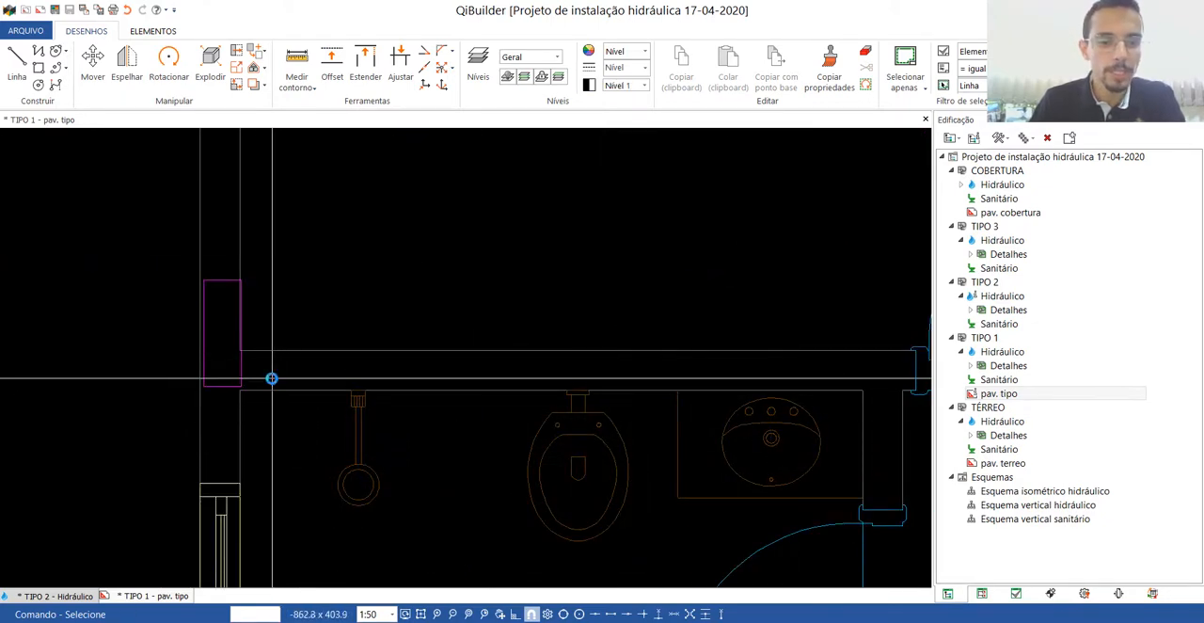
scroll(271, 376, down, 6)
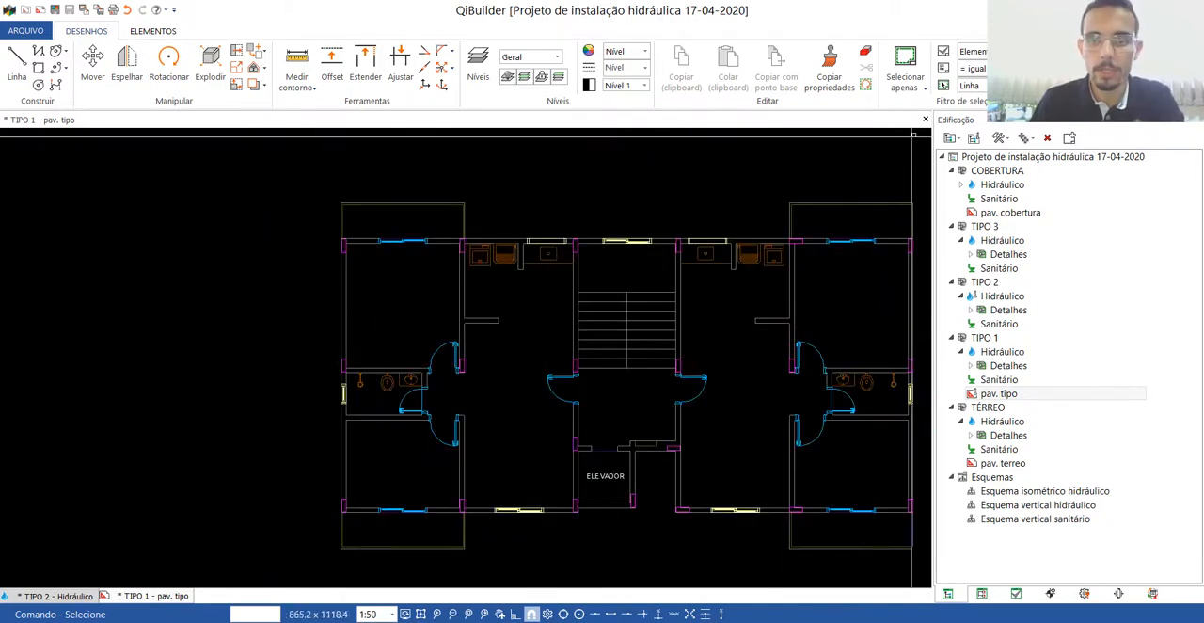
click(926, 119)
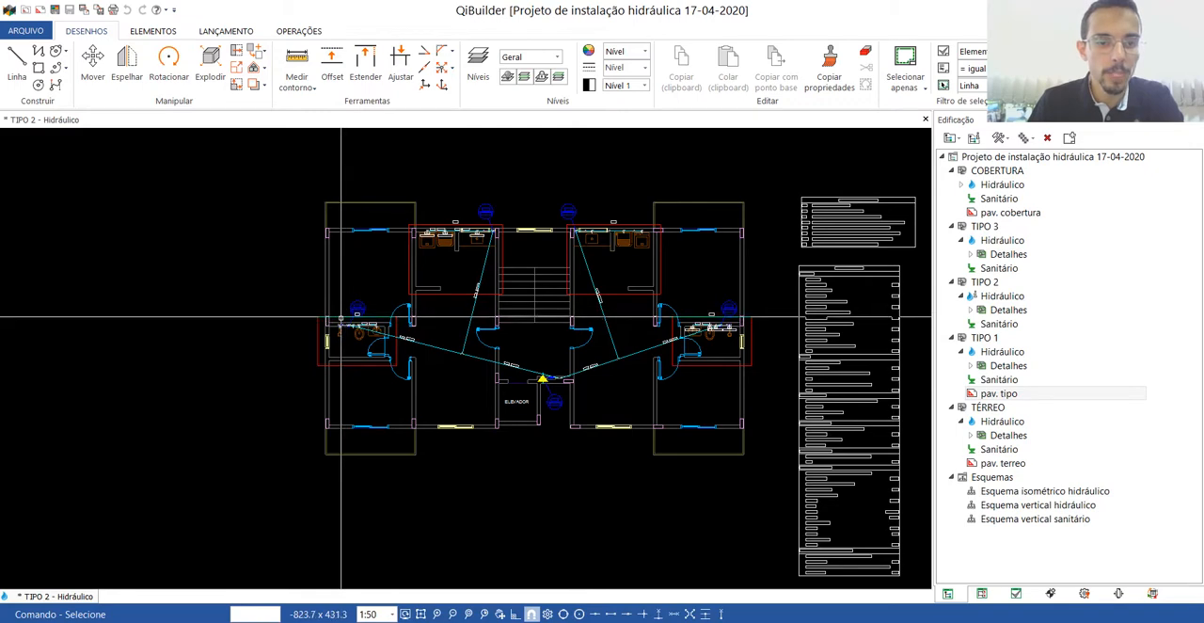
Open the H8 isometric detail, examine its pipes, fittings and DWG export option, and return to the TIPO 2 plan.
double_click(340, 317)
scroll(66, 356, up, 5)
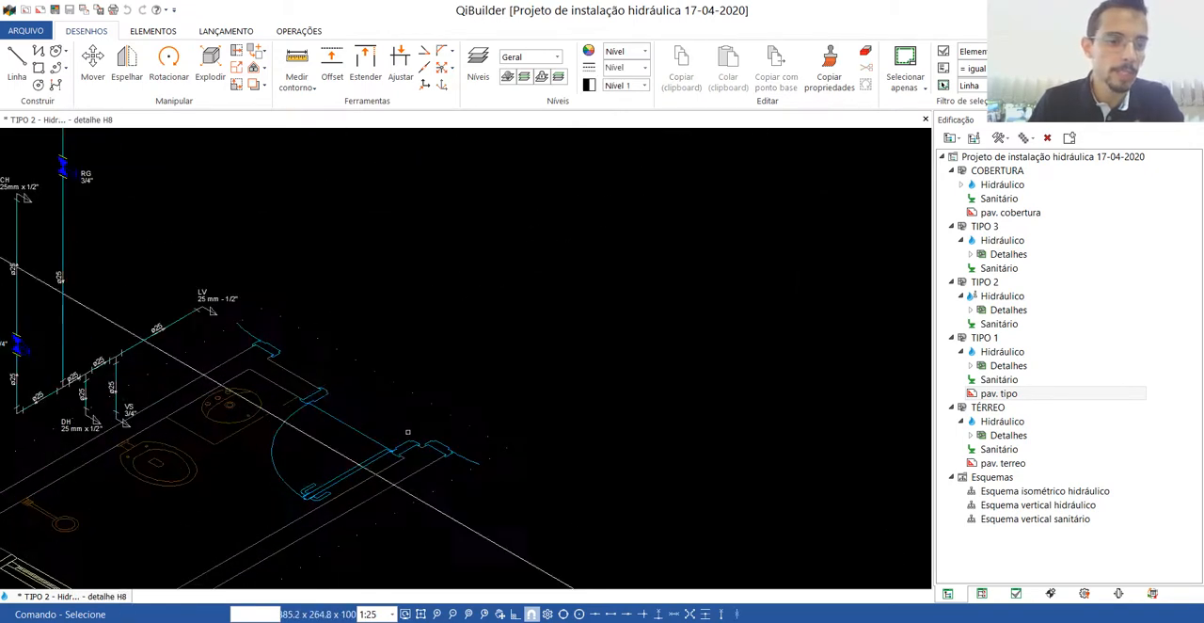
scroll(329, 480, up, 5)
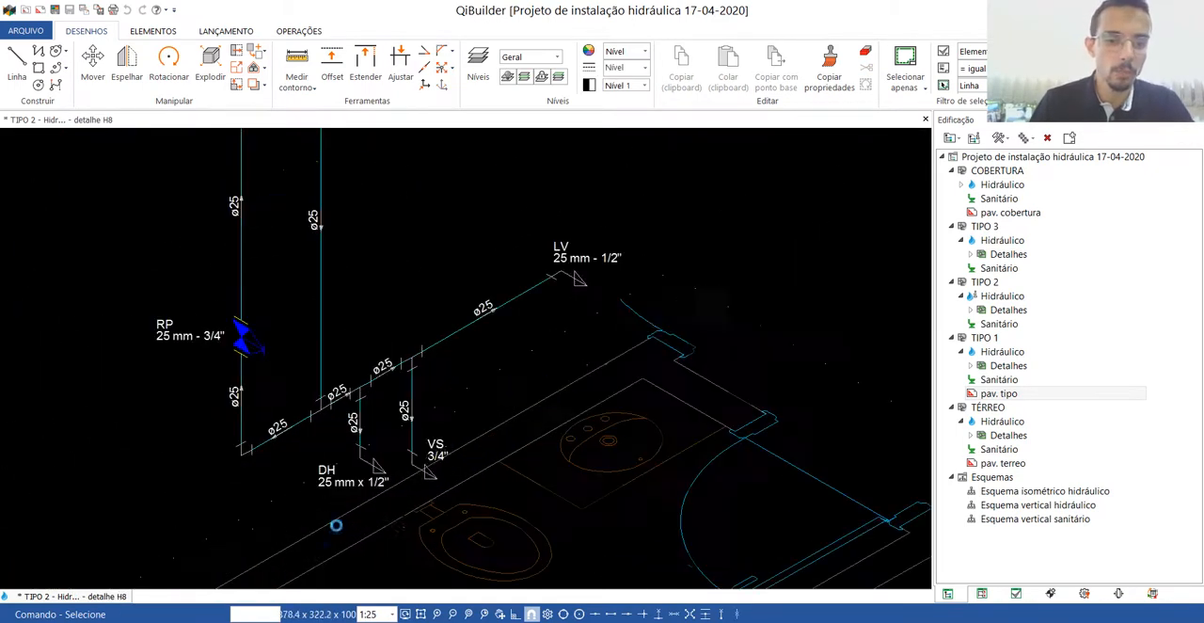
scroll(295, 463, down, 3)
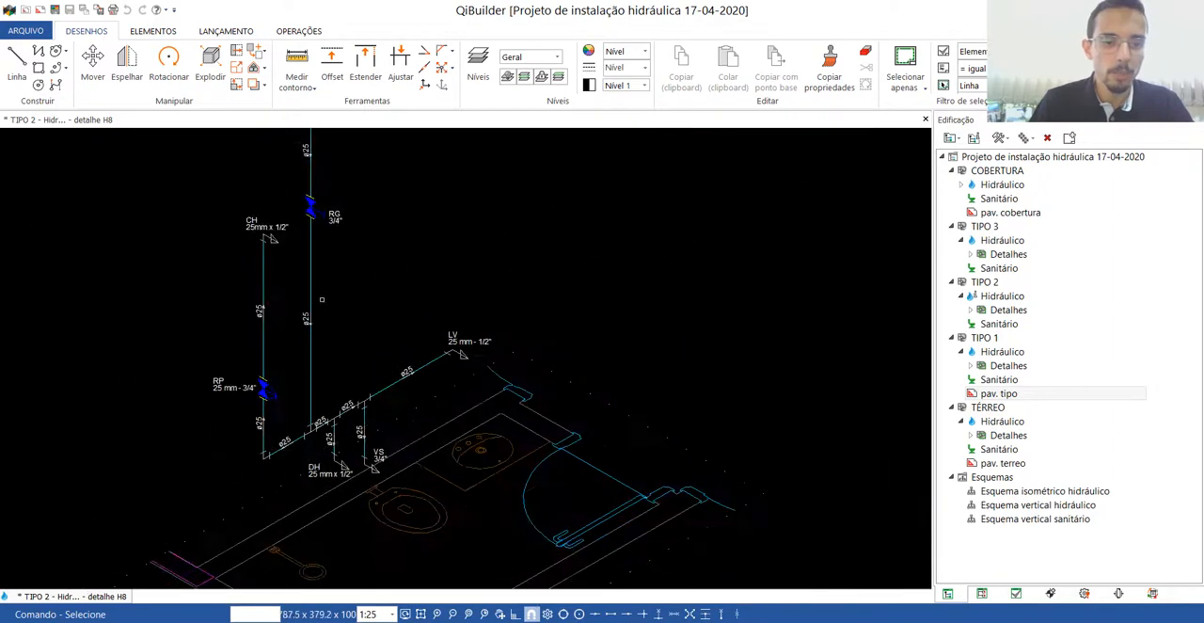
scroll(311, 296, down, 3)
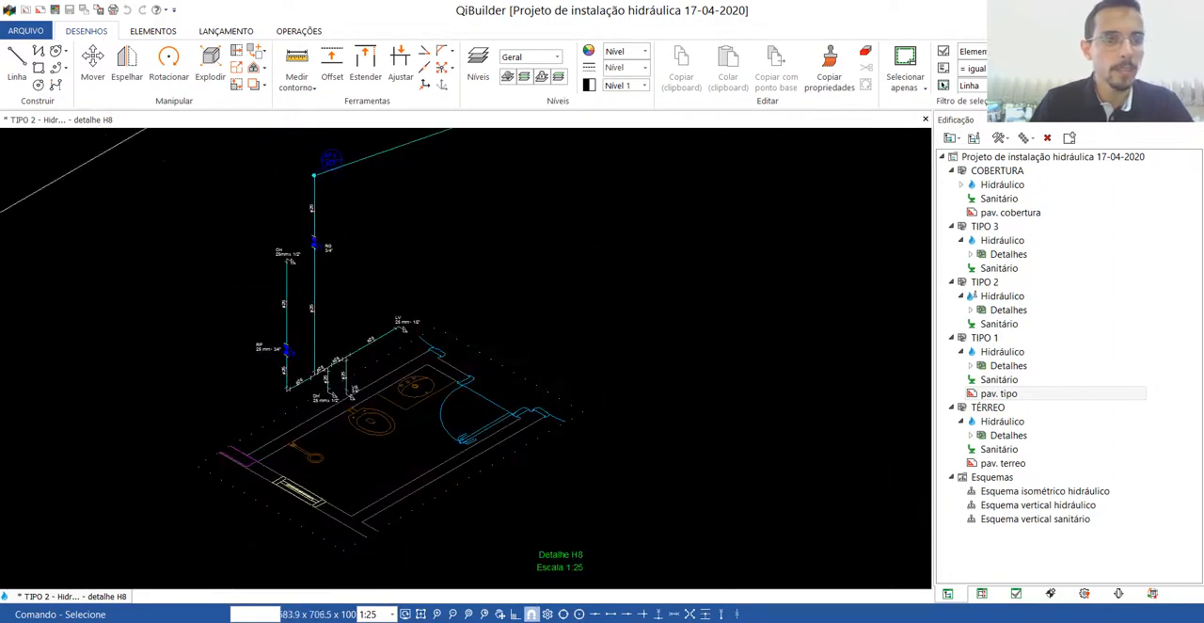
click(20, 31)
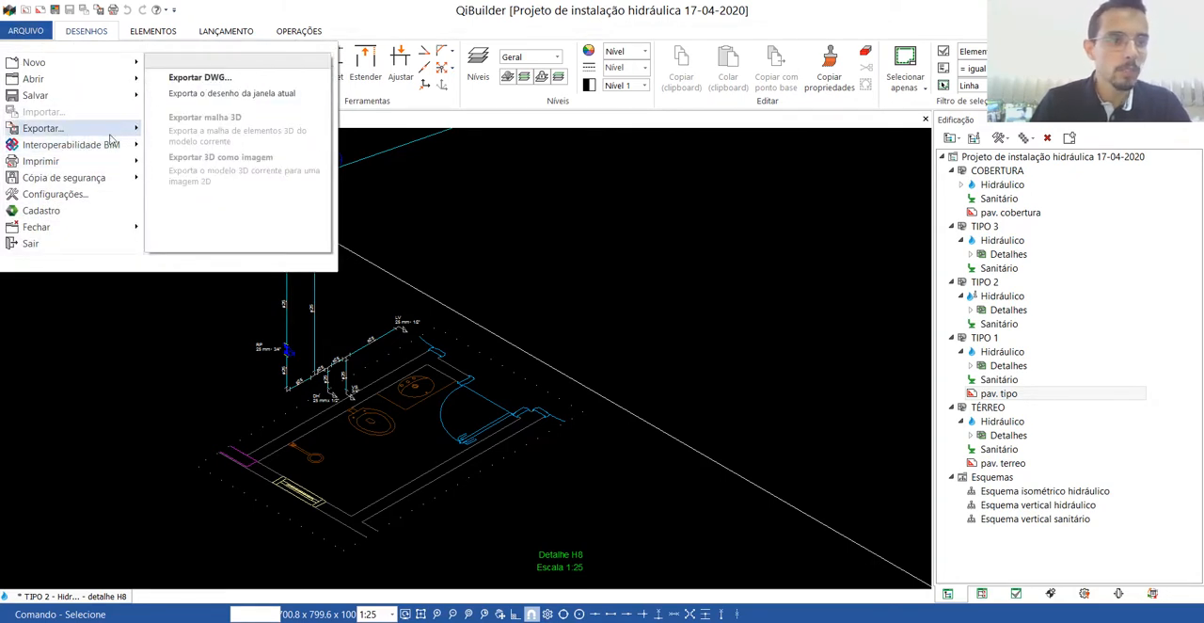
click(200, 80)
click(926, 119)
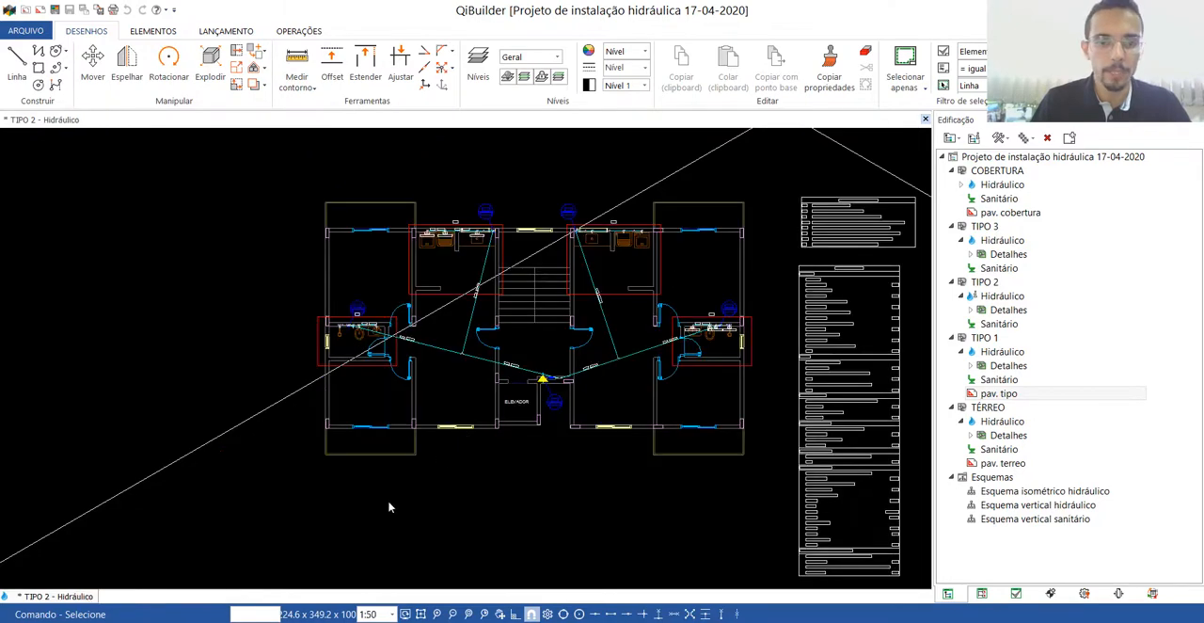
Open the H6 kitchen isometric detail from the TIPO 2 plan to examine it and its export options, and close it.
scroll(395, 487, up, 5)
scroll(429, 410, down, 6)
scroll(458, 204, up, 2)
scroll(458, 204, up, 4)
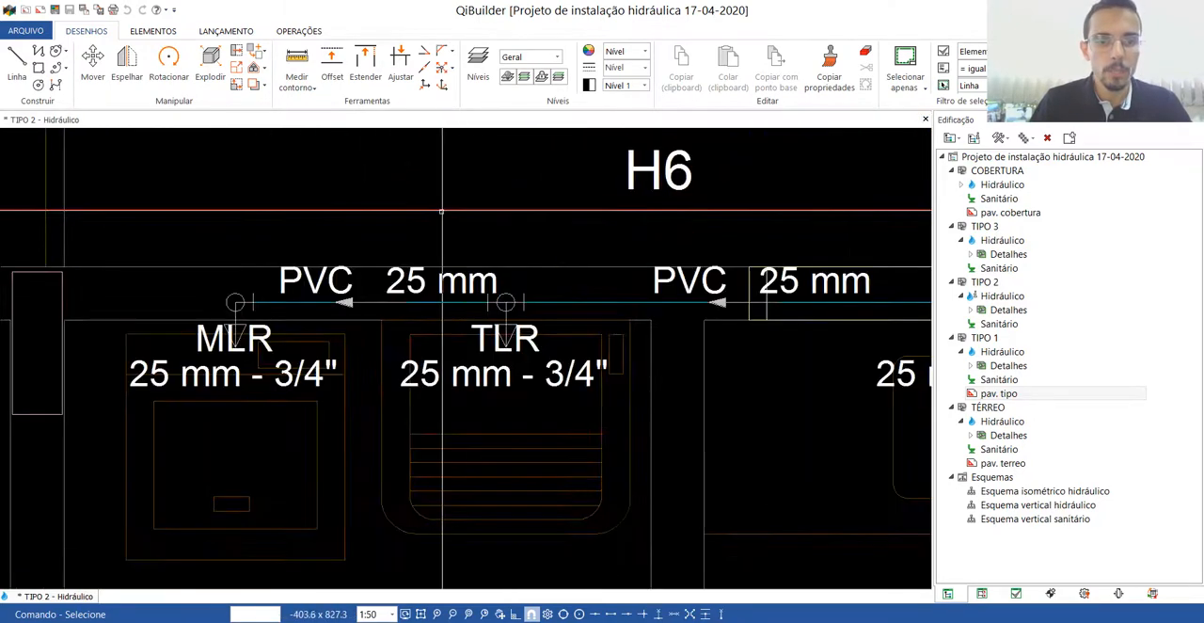
double_click(437, 209)
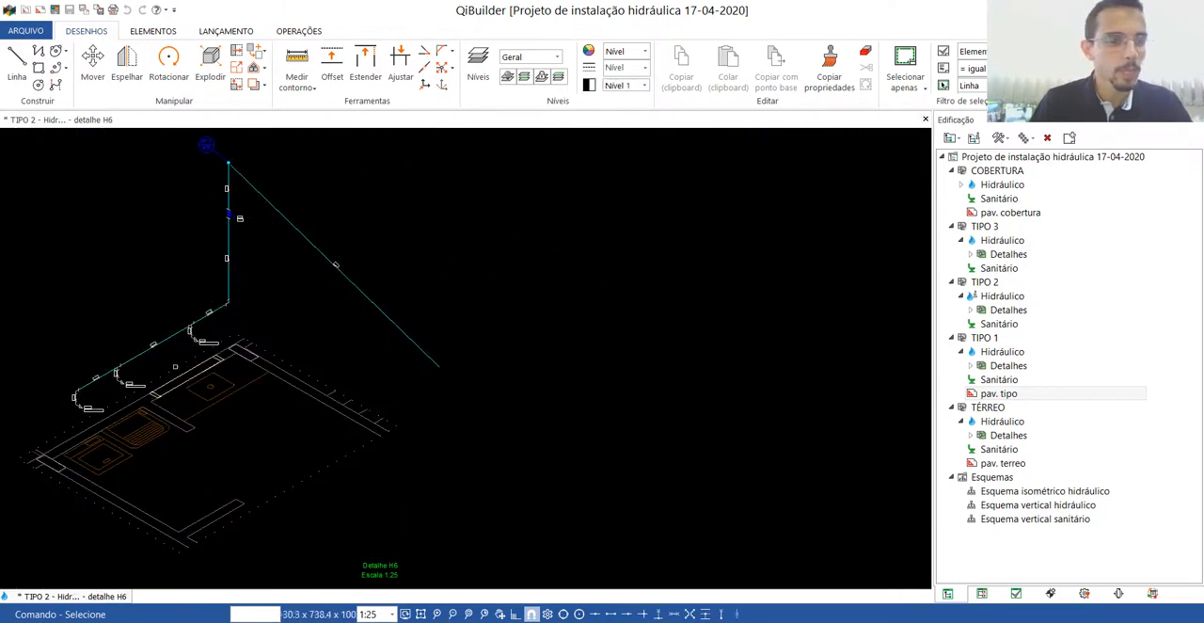
click(26, 31)
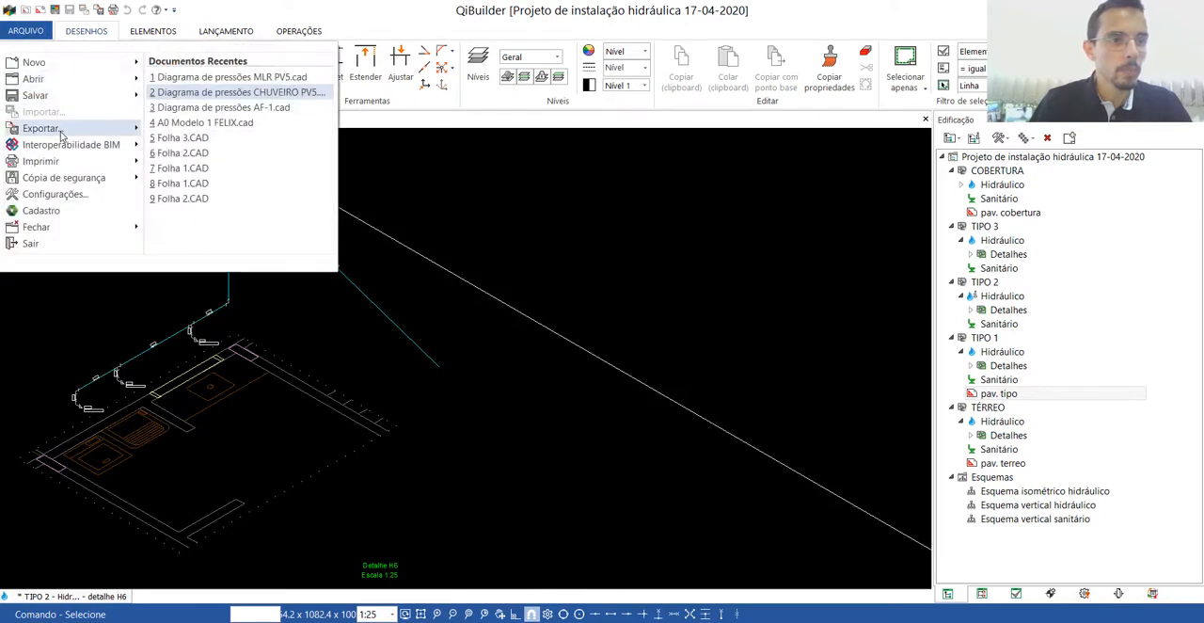
click(340, 318)
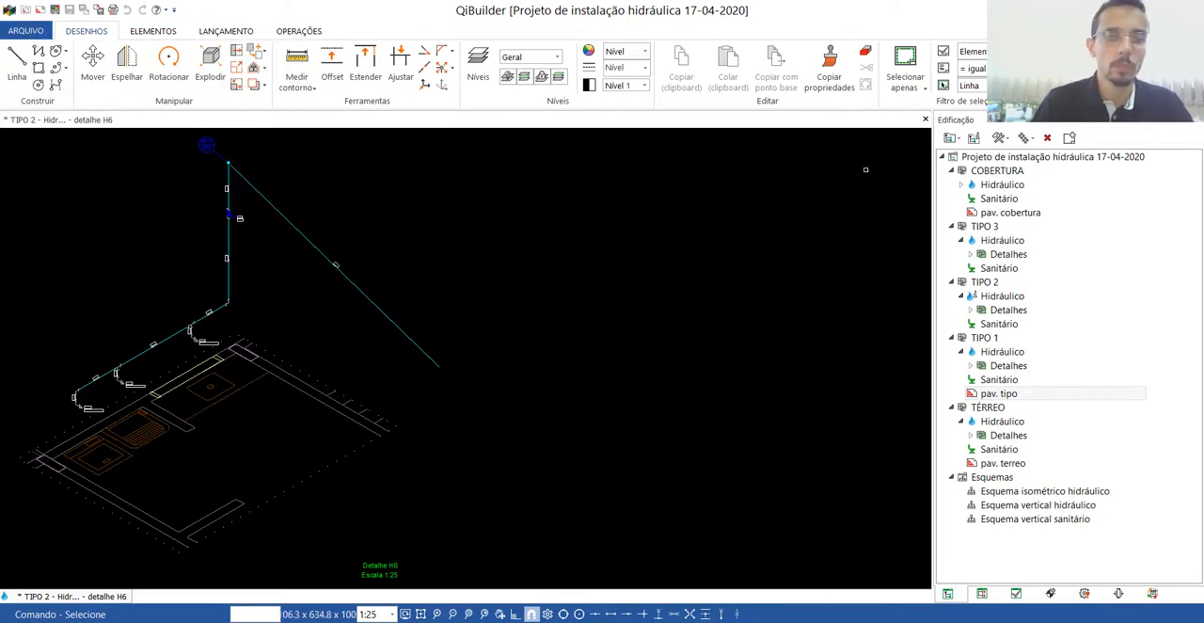
click(926, 120)
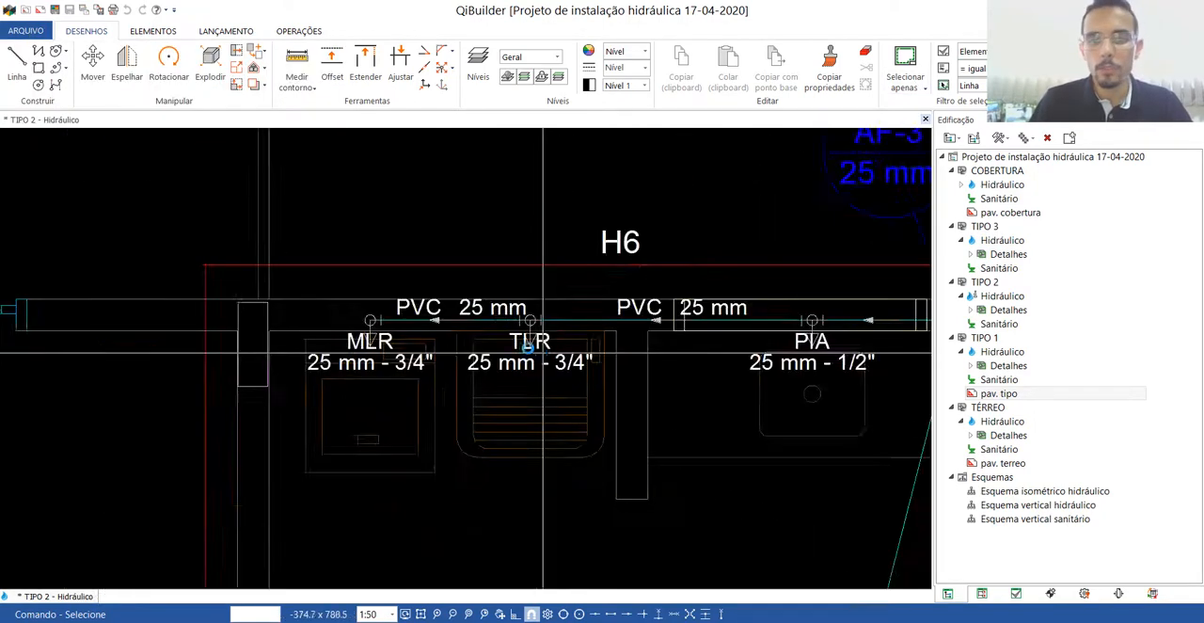
Create a current-floor section across the H8 bathroom with a horizontal cut line about 396 units long, looking toward the wall with the fixtures.
scroll(512, 310, up, 4)
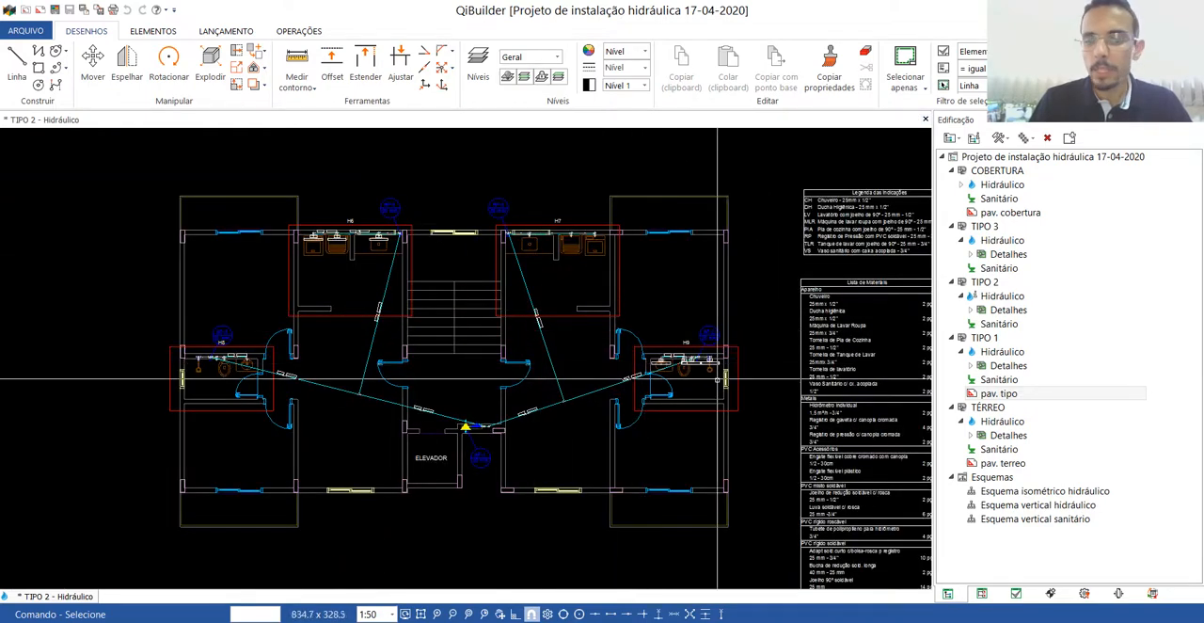
scroll(567, 292, down, 1)
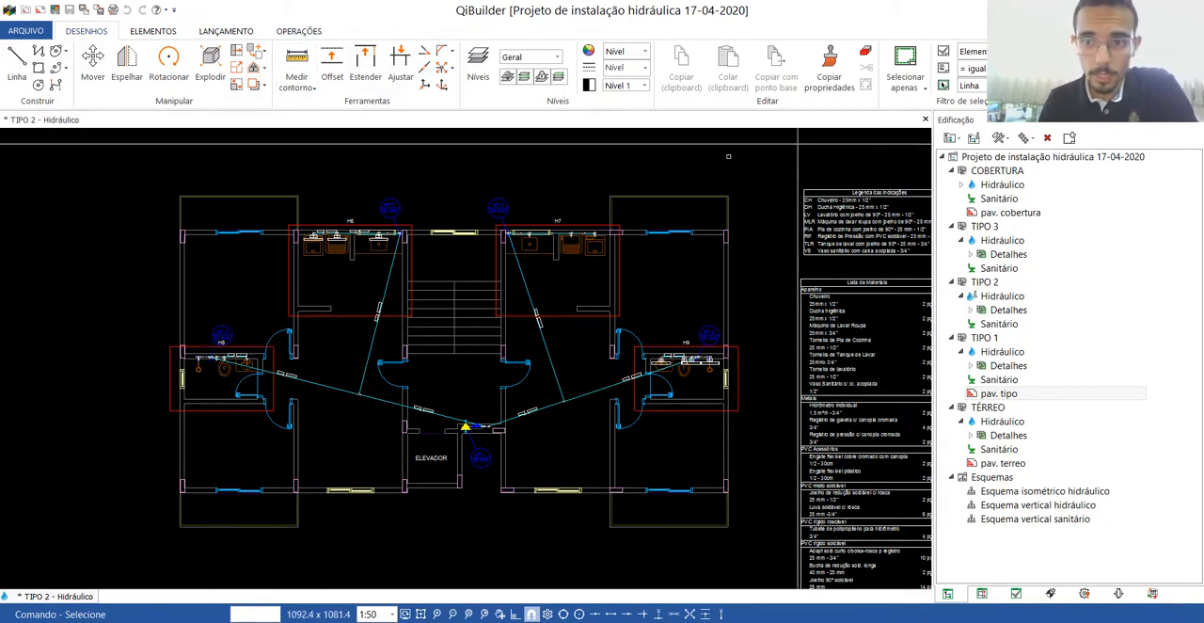
scroll(149, 369, up, 6)
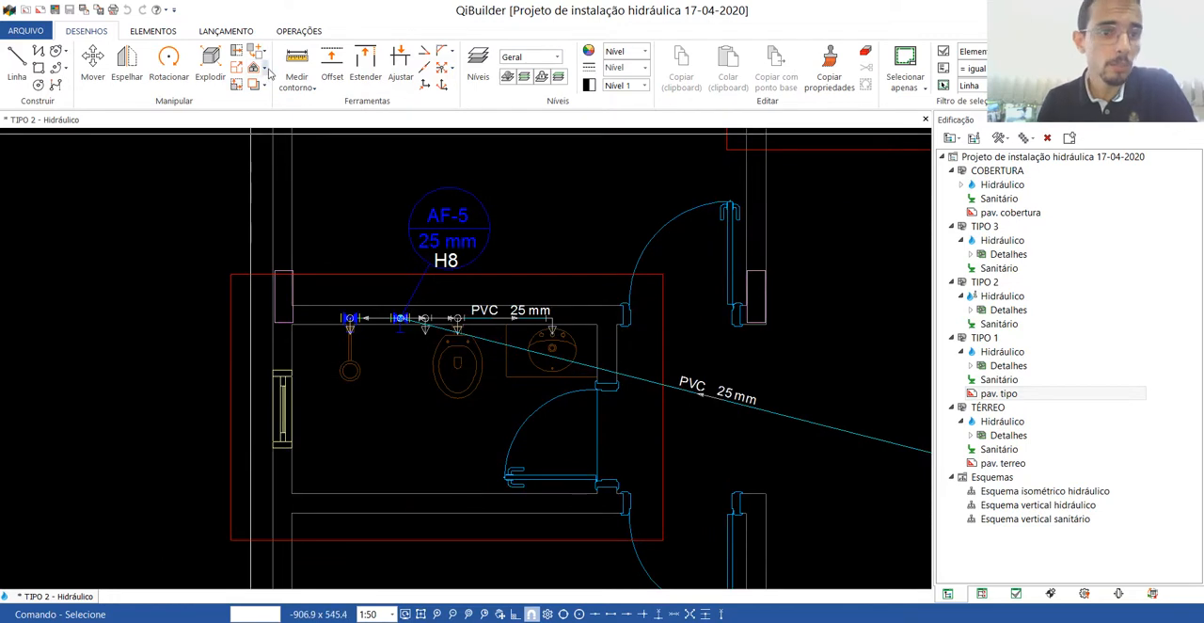
click(226, 31)
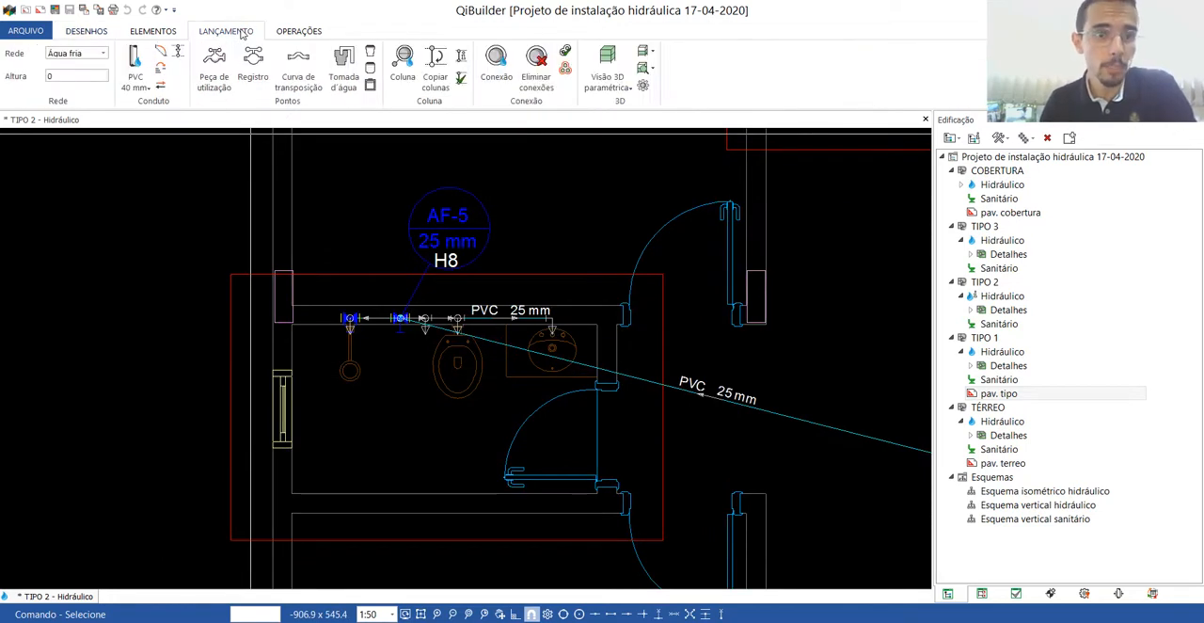
click(301, 31)
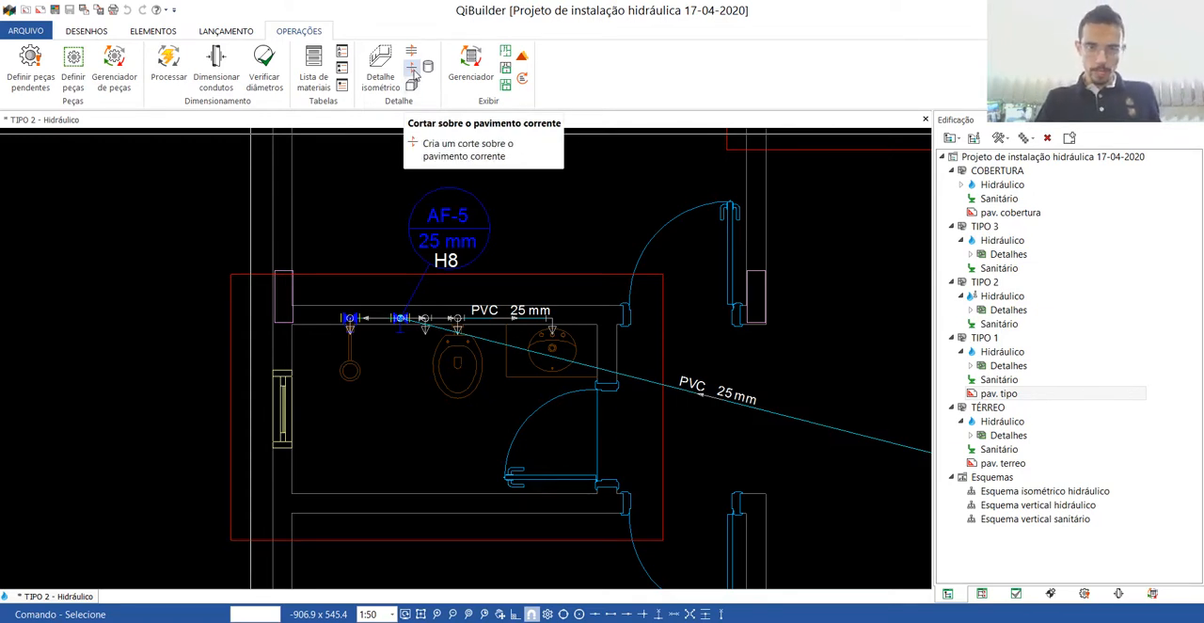
click(412, 72)
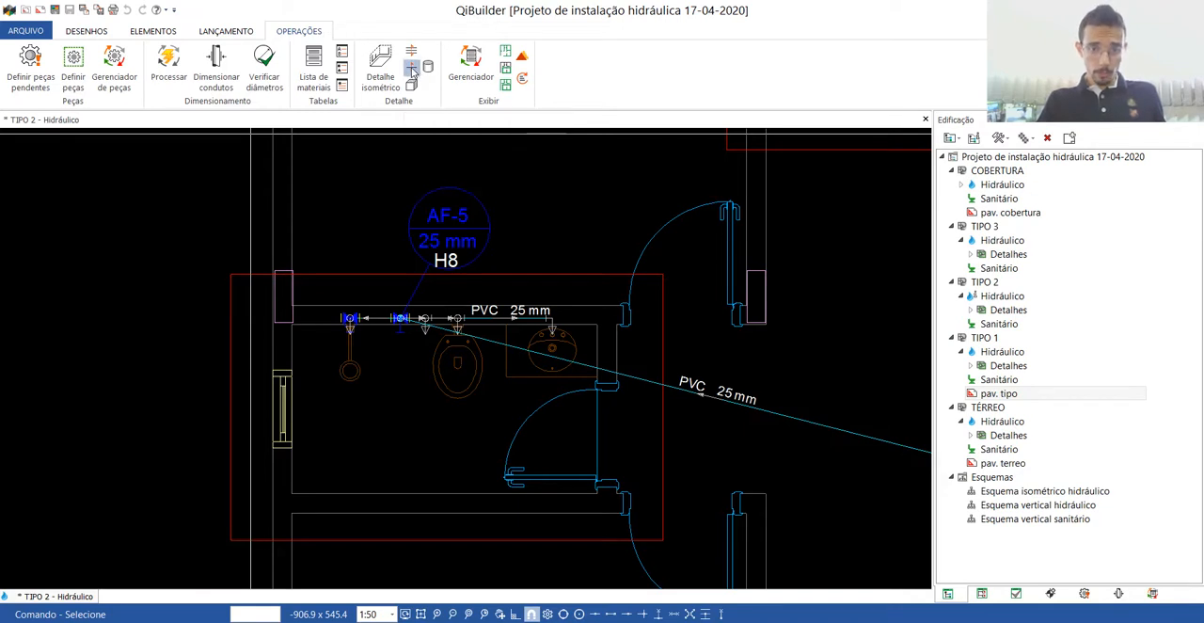
click(190, 409)
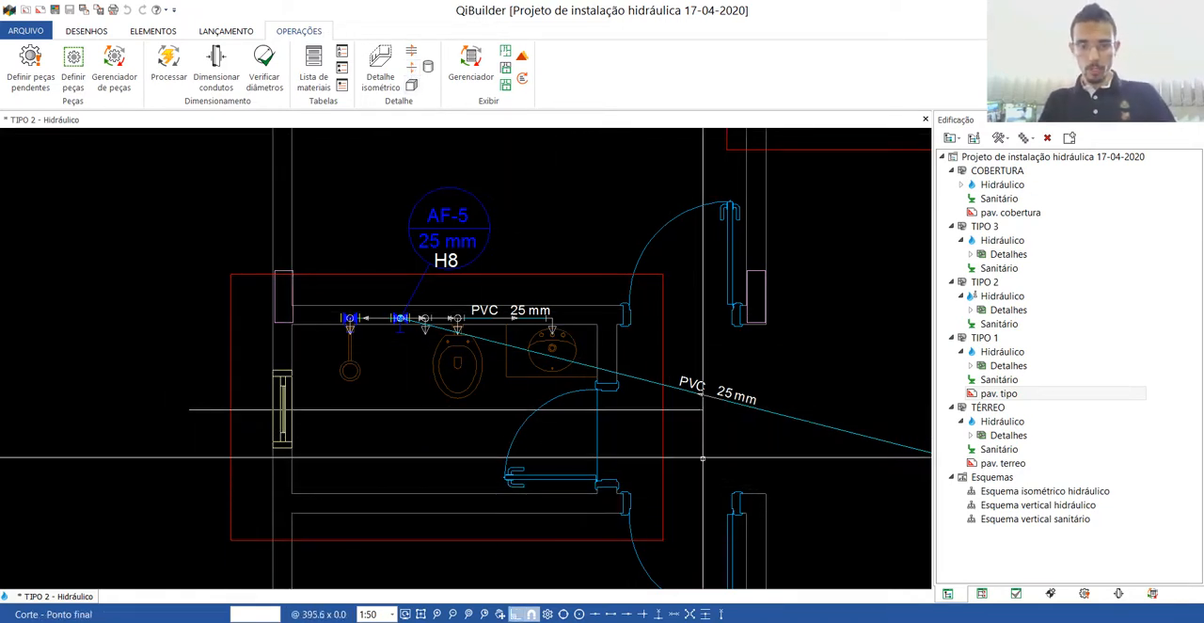
click(701, 409)
click(651, 355)
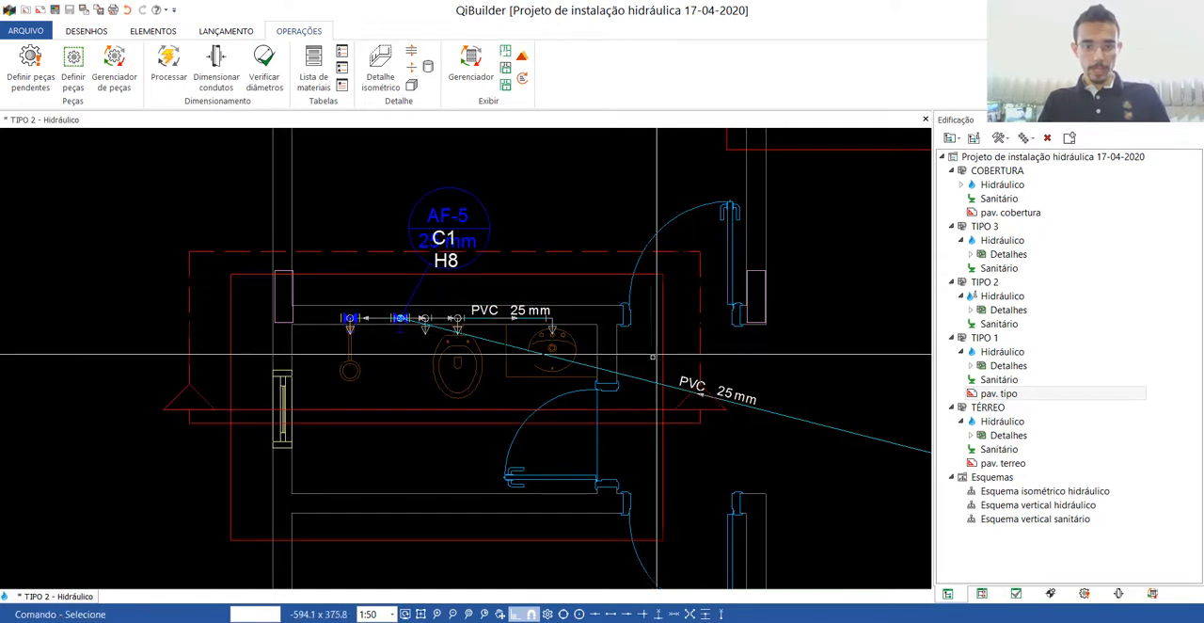
Open the H8 bathroom section, examine its pipe lengths, valves and fixture heights, and return to the TIPO 2 plan.
double_click(362, 408)
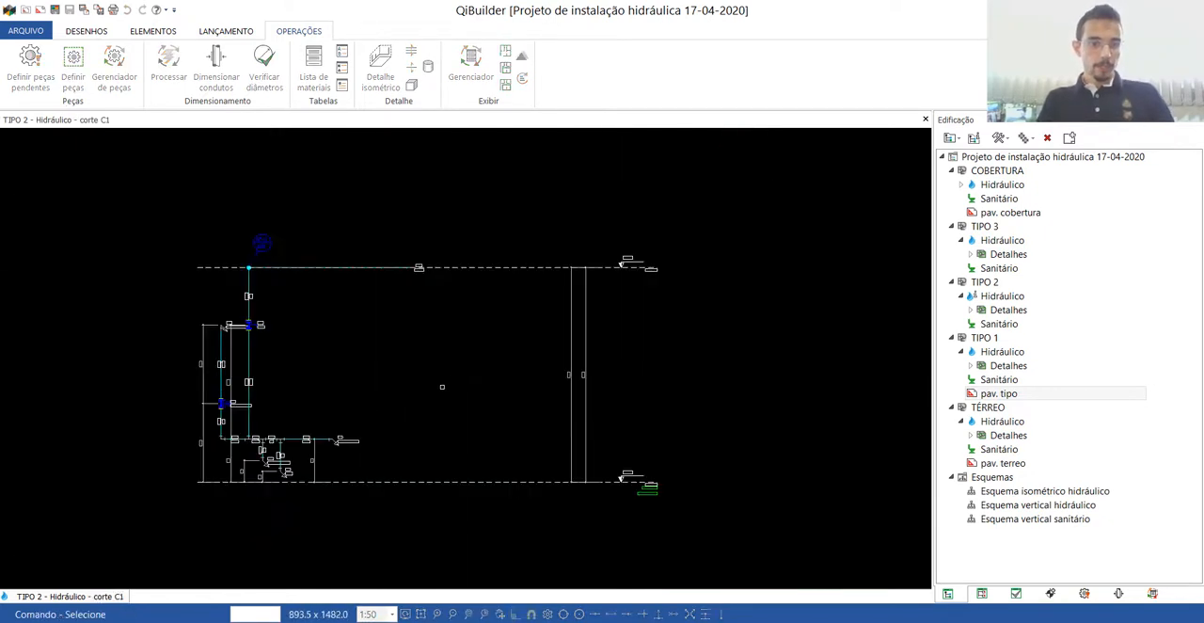
scroll(225, 461, up, 5)
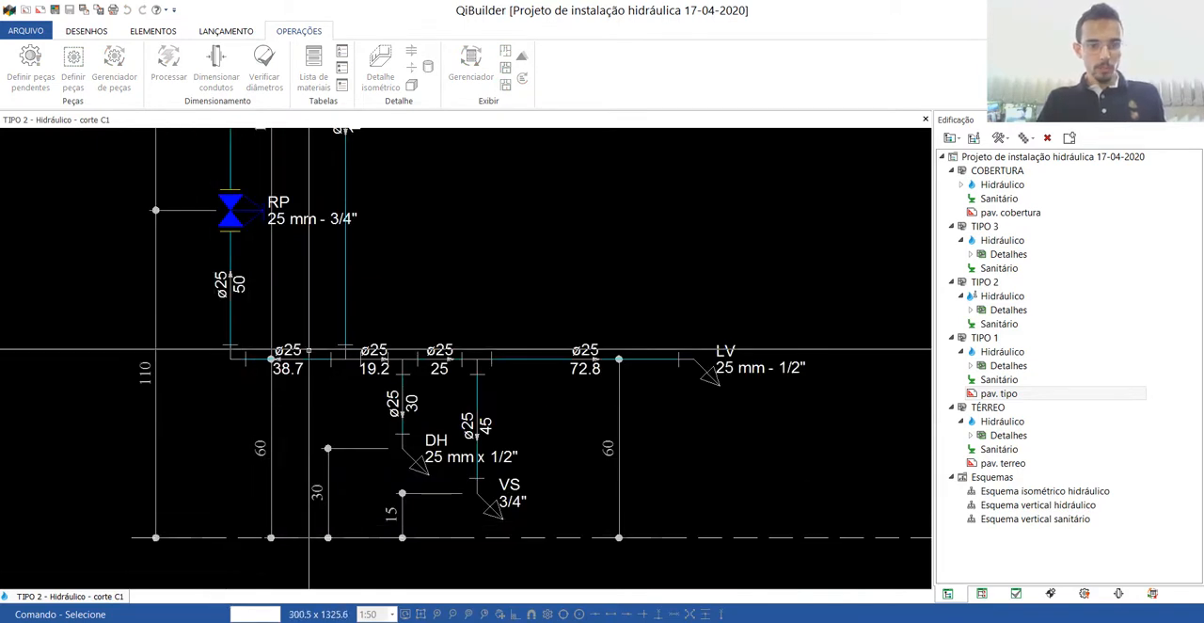
scroll(533, 571, down, 3)
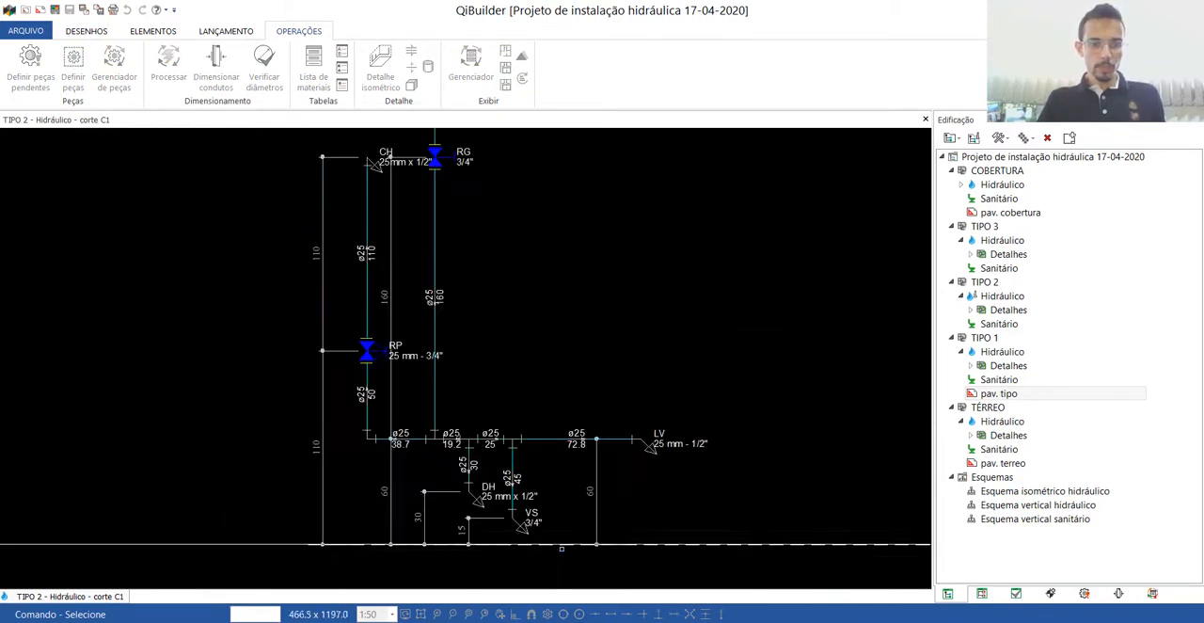
scroll(403, 261, up, 4)
scroll(404, 260, down, 5)
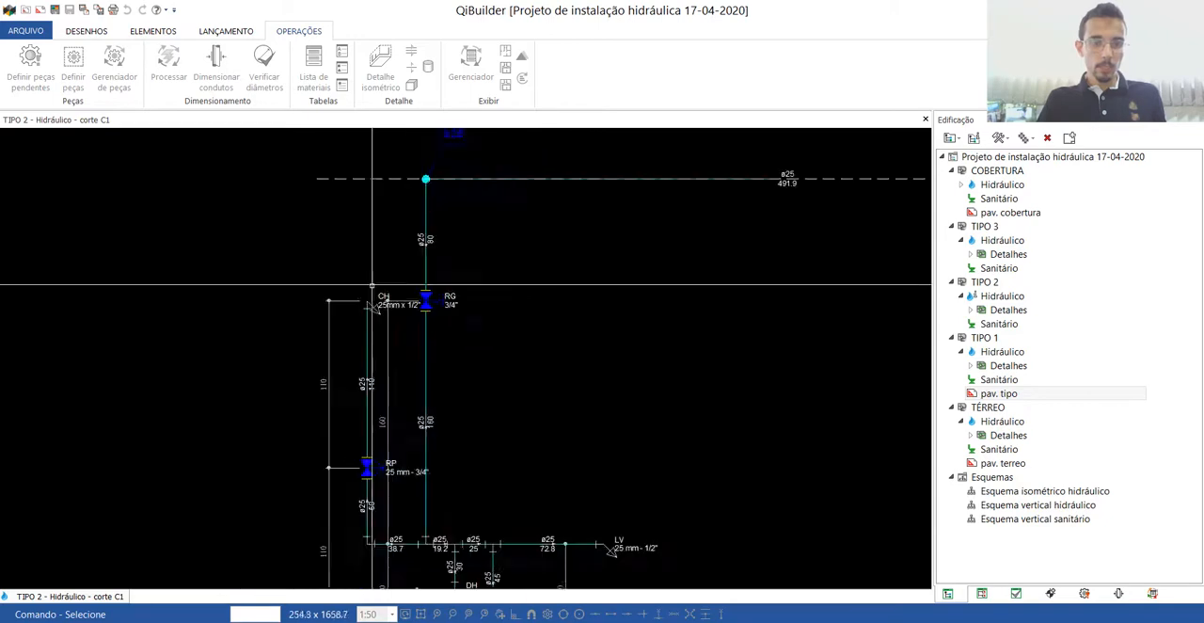
click(924, 121)
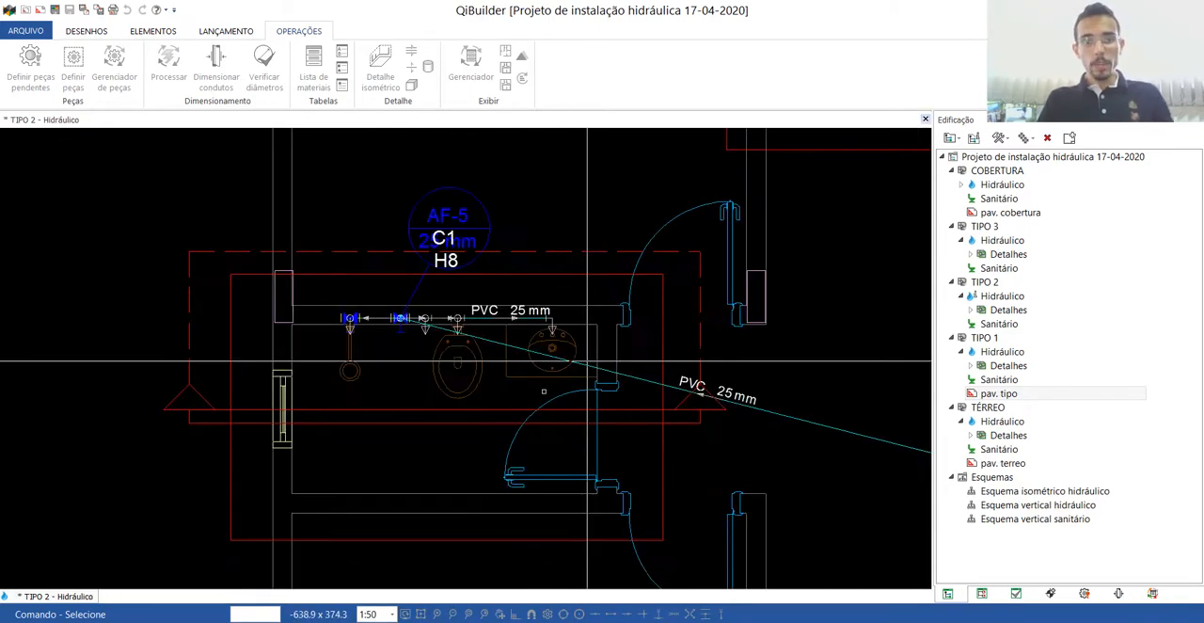
Create a current-floor section across the H6 laundry and kitchen, facing the wall with the MLR, TLR and PIA points, and open it.
scroll(545, 398, down, 4)
scroll(509, 279, up, 3)
scroll(509, 280, up, 2)
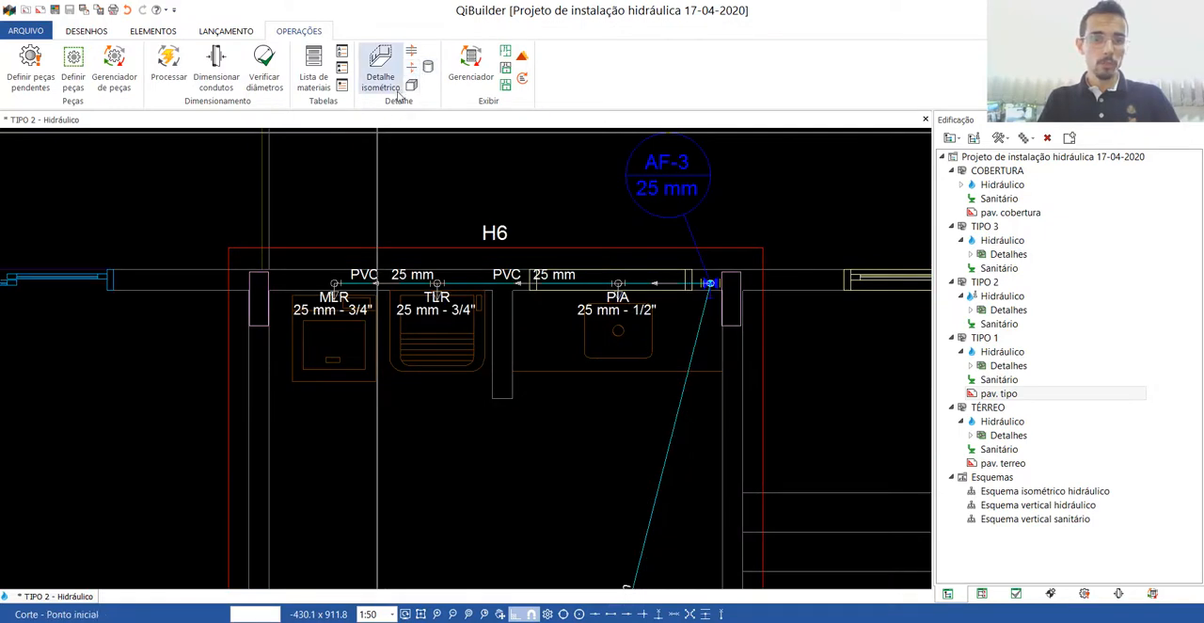
click(160, 410)
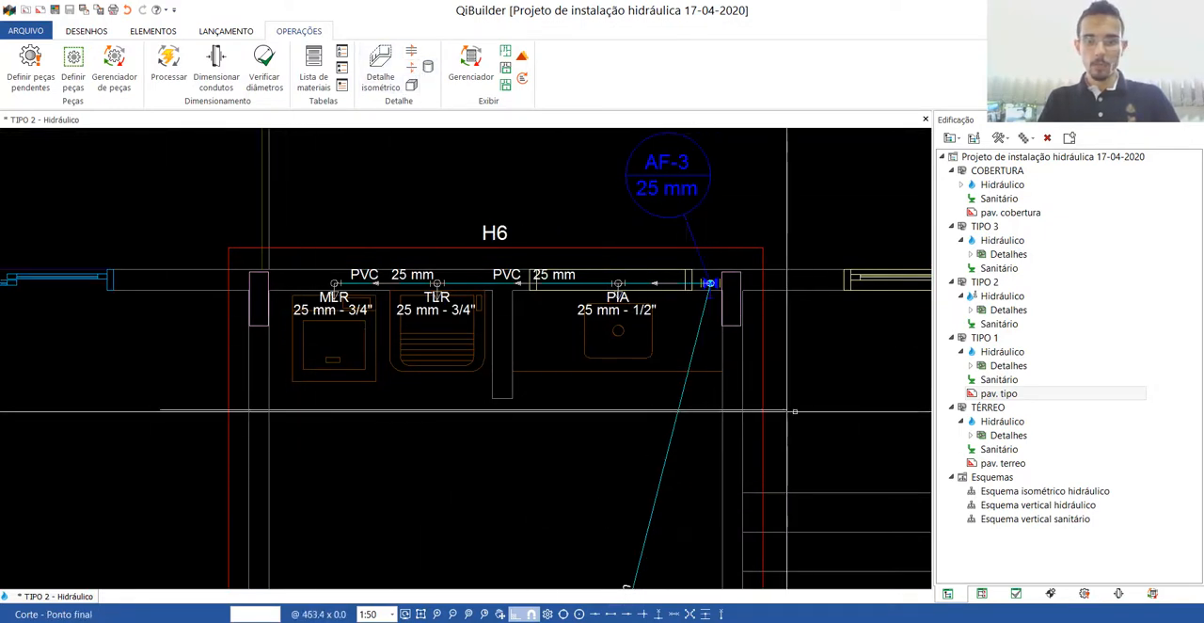
click(811, 410)
click(441, 196)
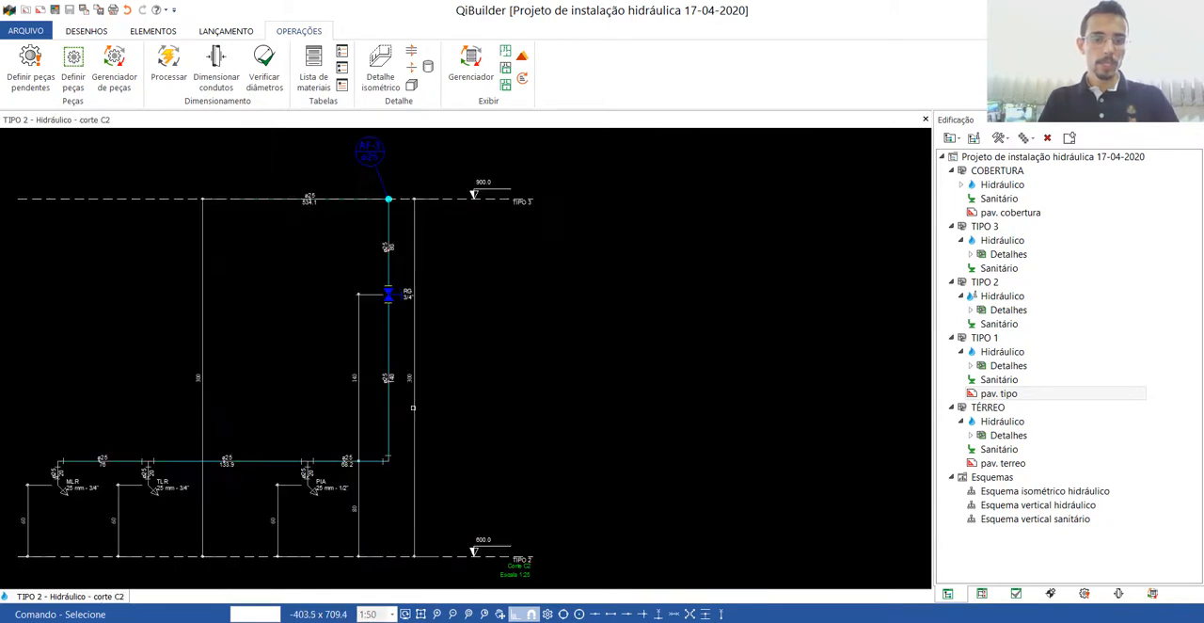
Examine the H6 section's pipe dimensions and the export options, and close the section drawing.
scroll(239, 454, up, 2)
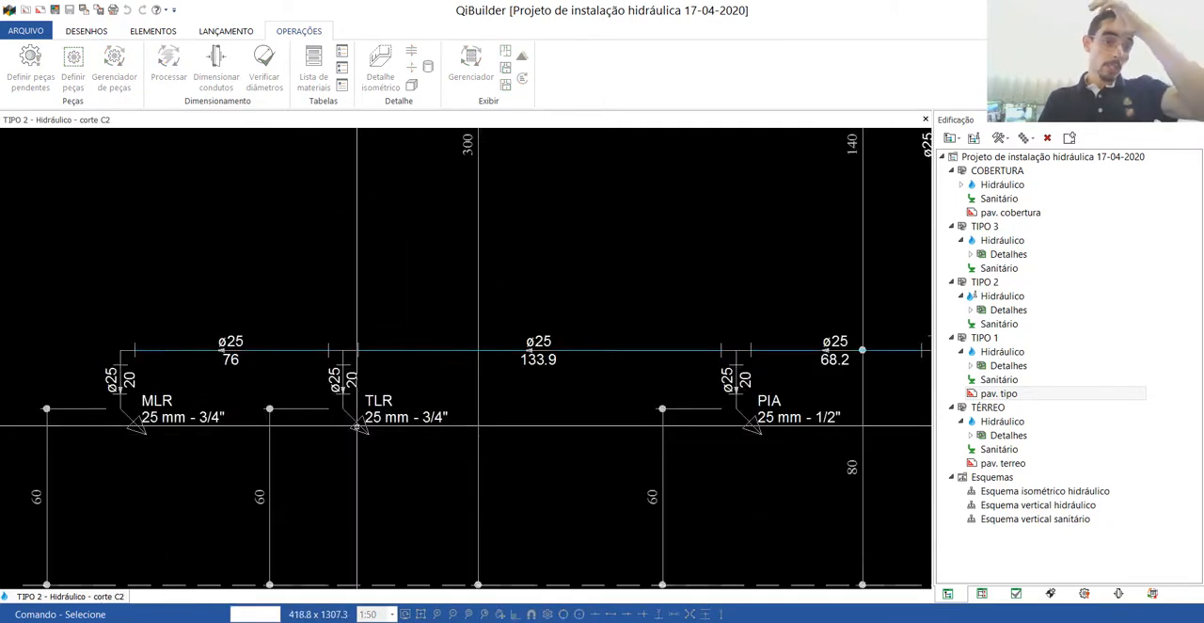
scroll(423, 433, down, 4)
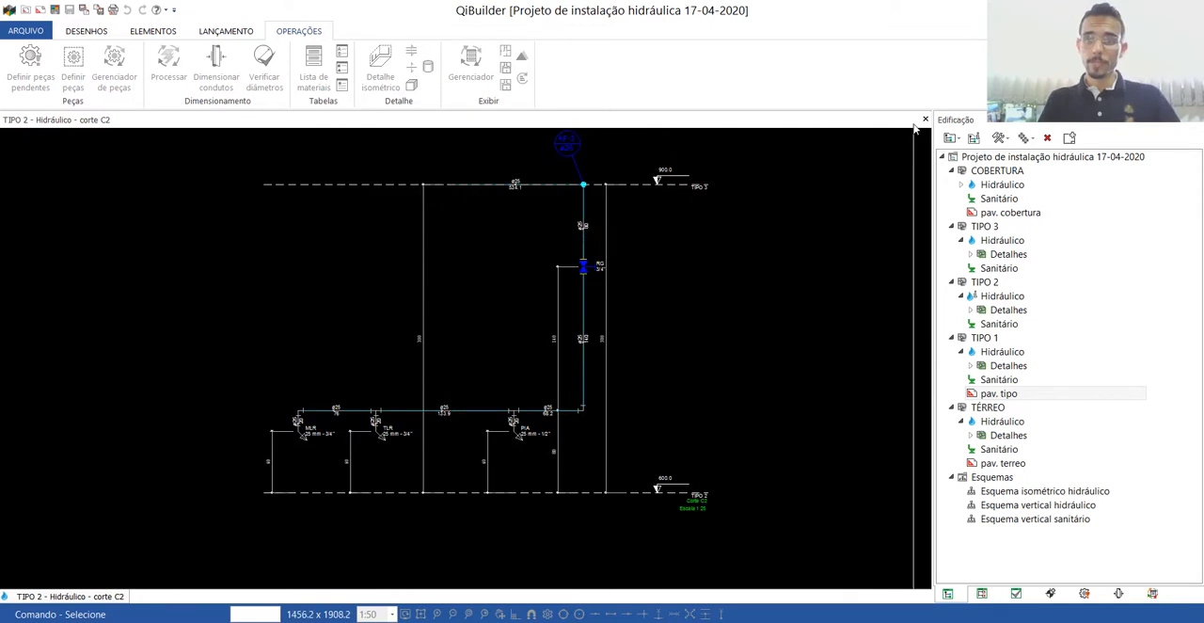
click(24, 31)
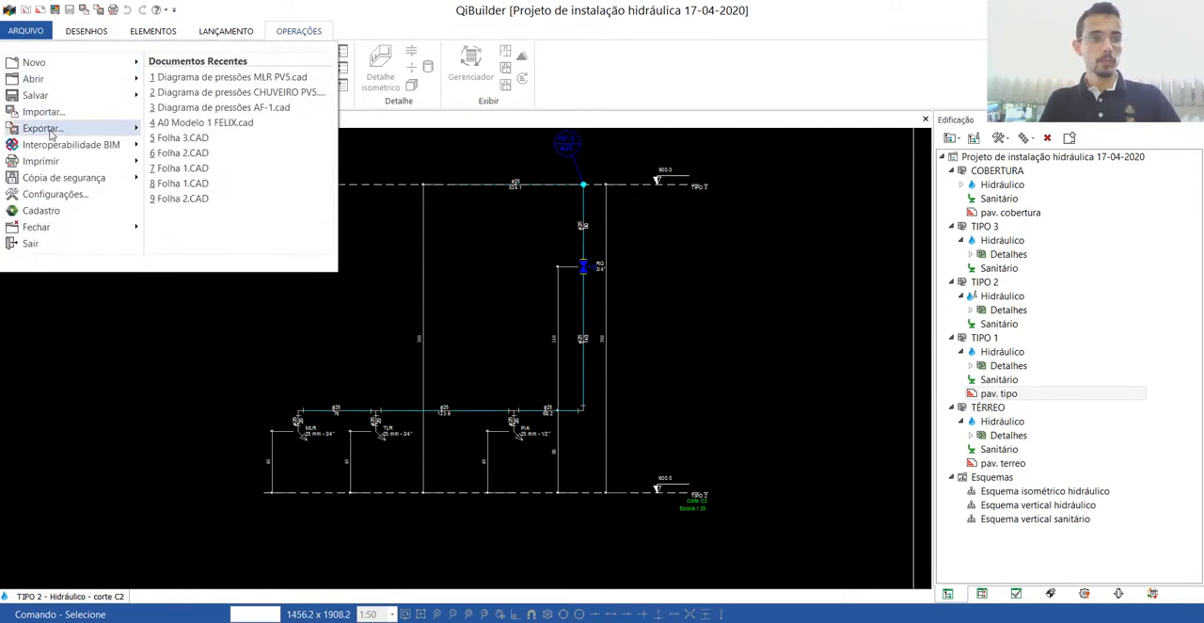
click(903, 96)
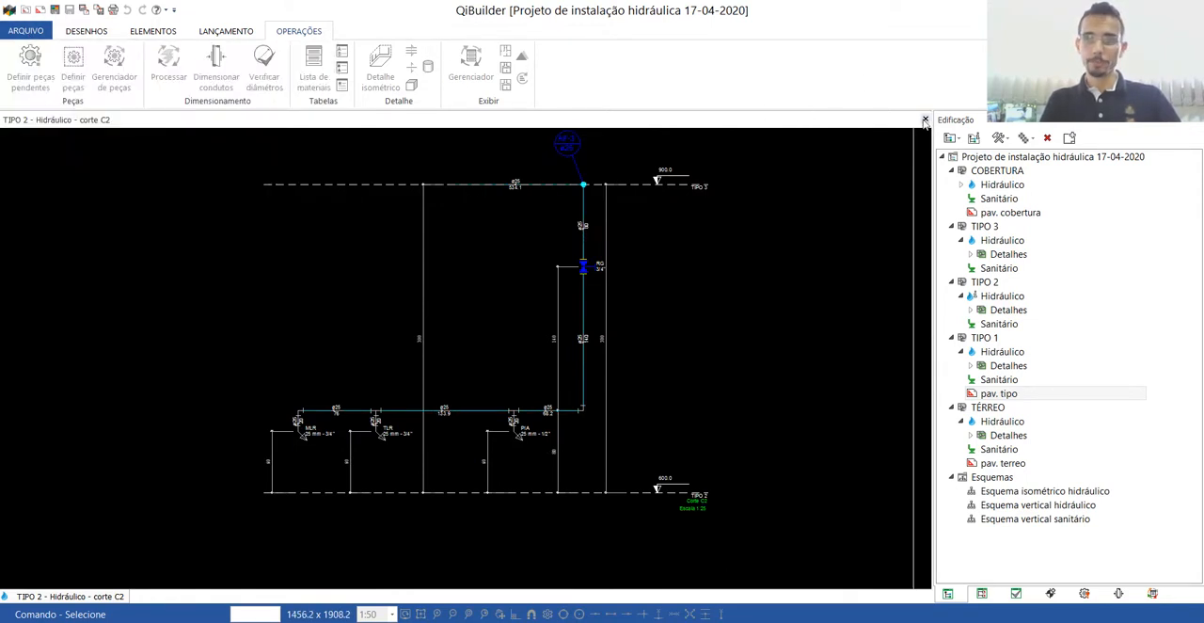
click(925, 121)
Create a section through all floors at the AF-1 riser beside the elevator, with a horizontal cut line about 265 units long, and open it.
scroll(399, 348, down, 5)
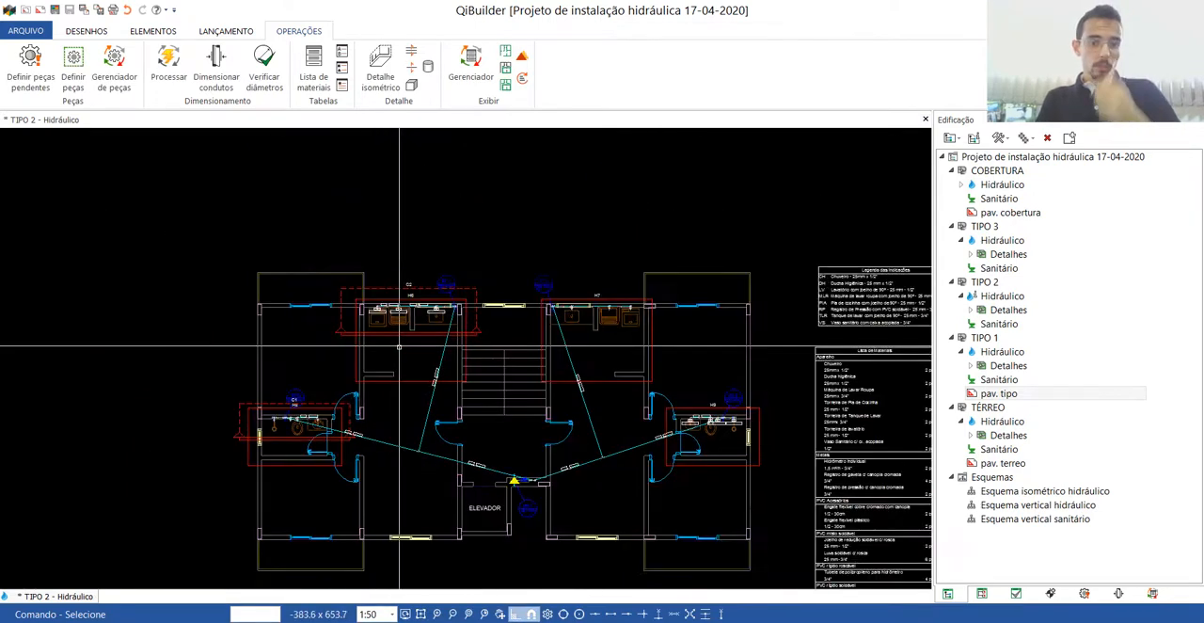
scroll(528, 511, up, 3)
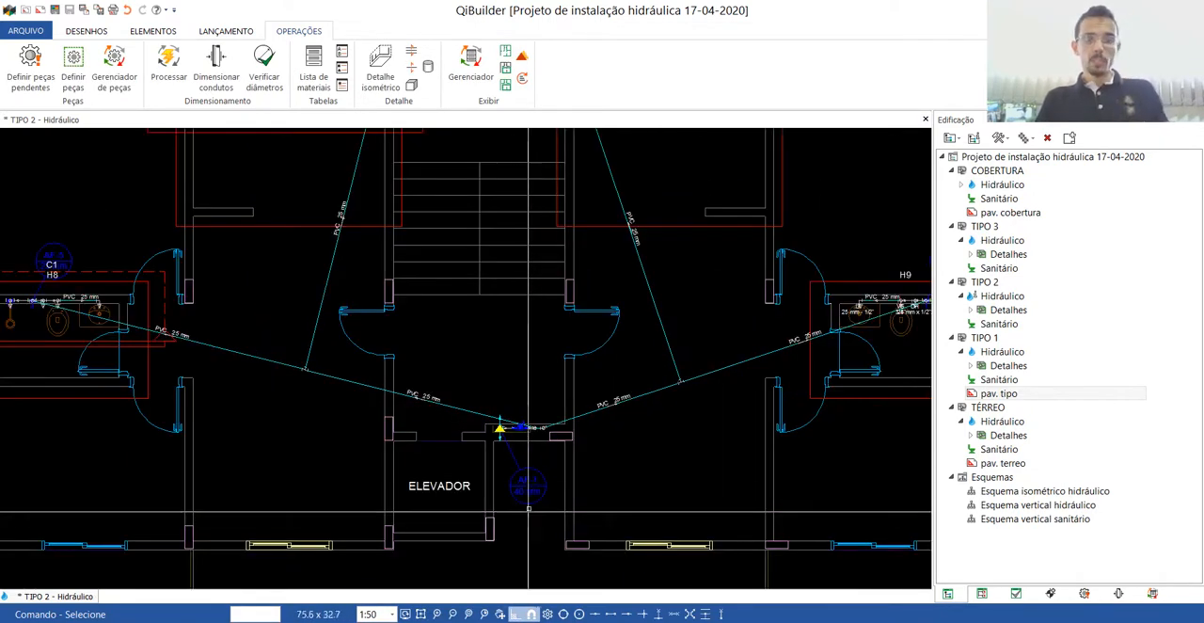
scroll(528, 511, up, 2)
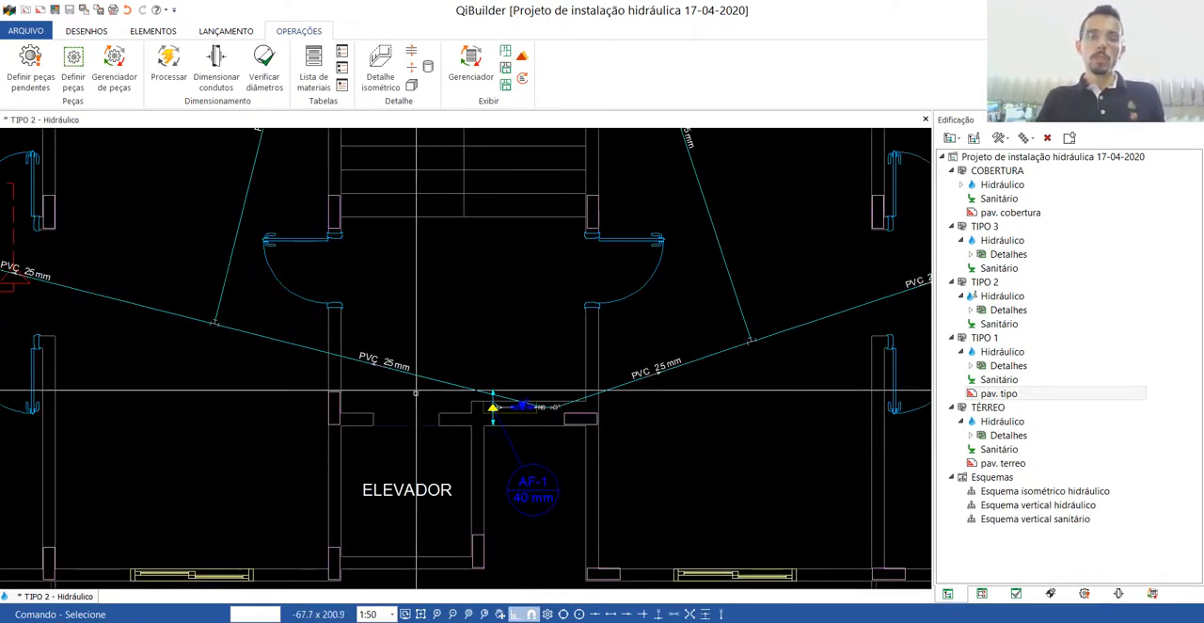
scroll(499, 467, down, 1)
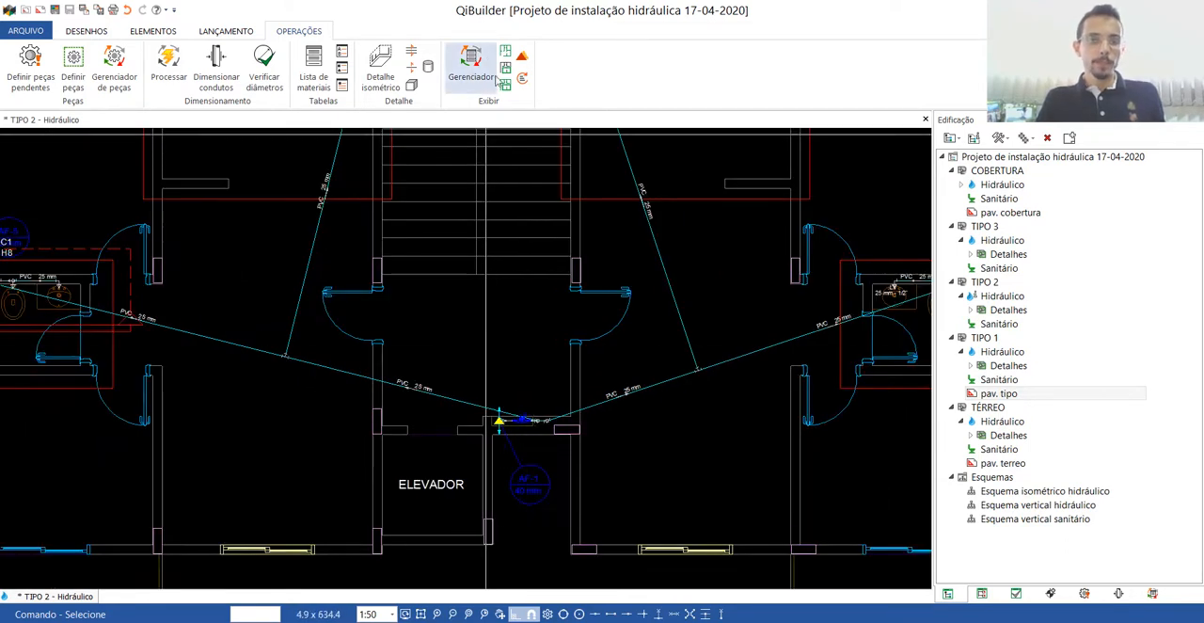
click(411, 54)
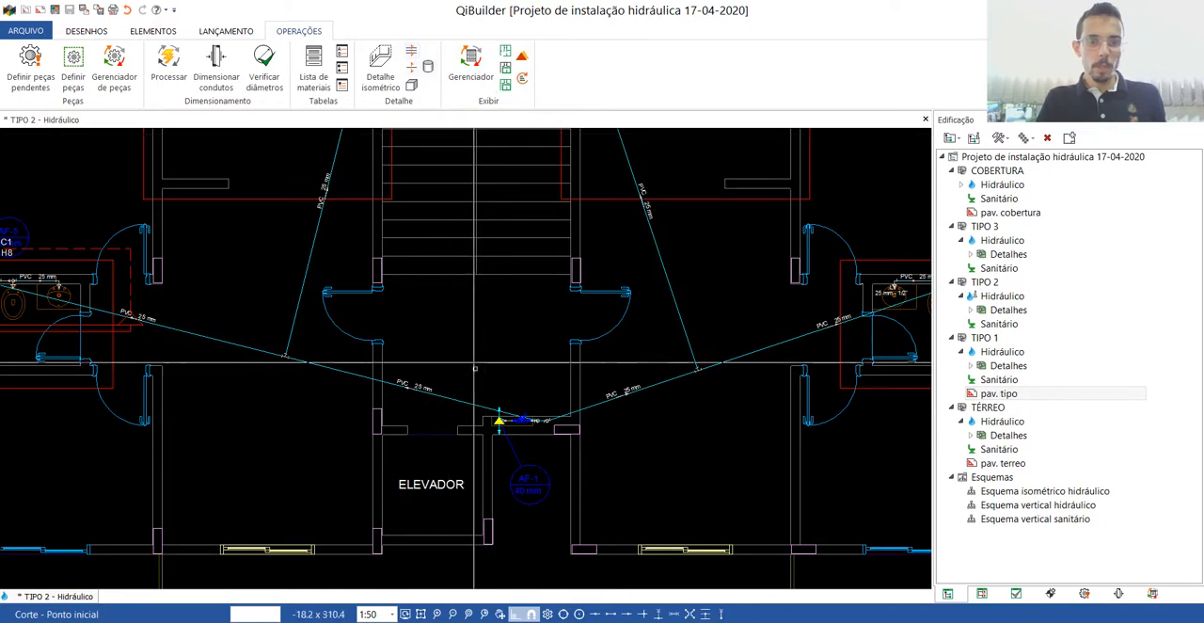
click(616, 369)
click(632, 480)
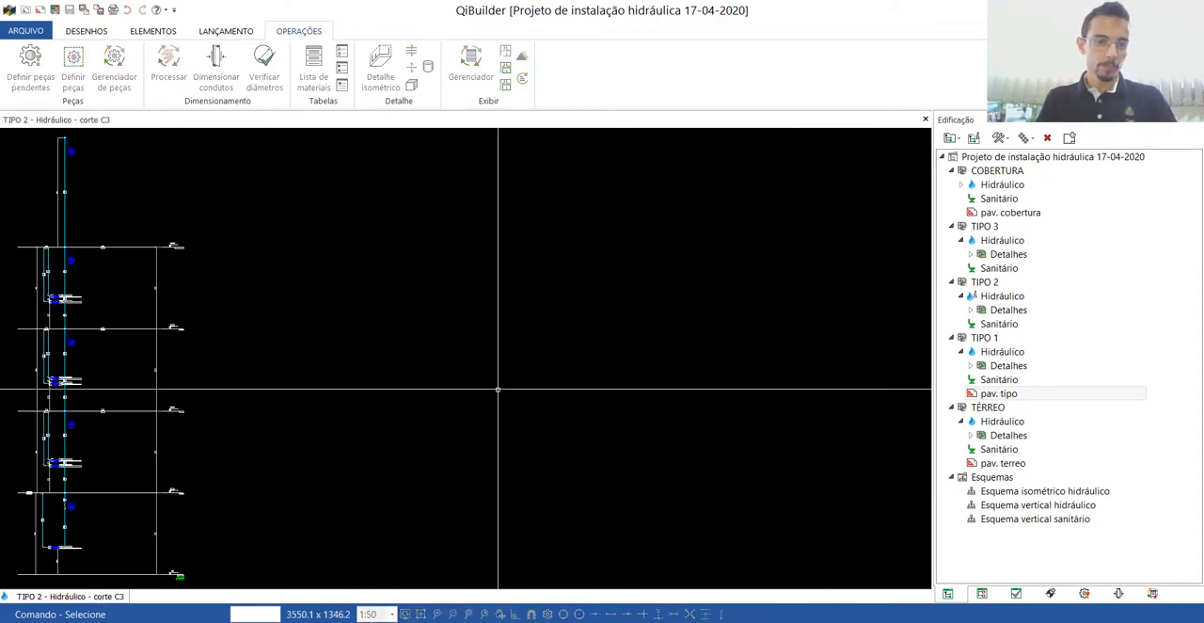
Examine the AF-1 riser, branch pipes and water meters on each floor in the all-floors section, and return to the TIPO 2 plan.
scroll(495, 330, down, 2)
scroll(216, 282, up, 8)
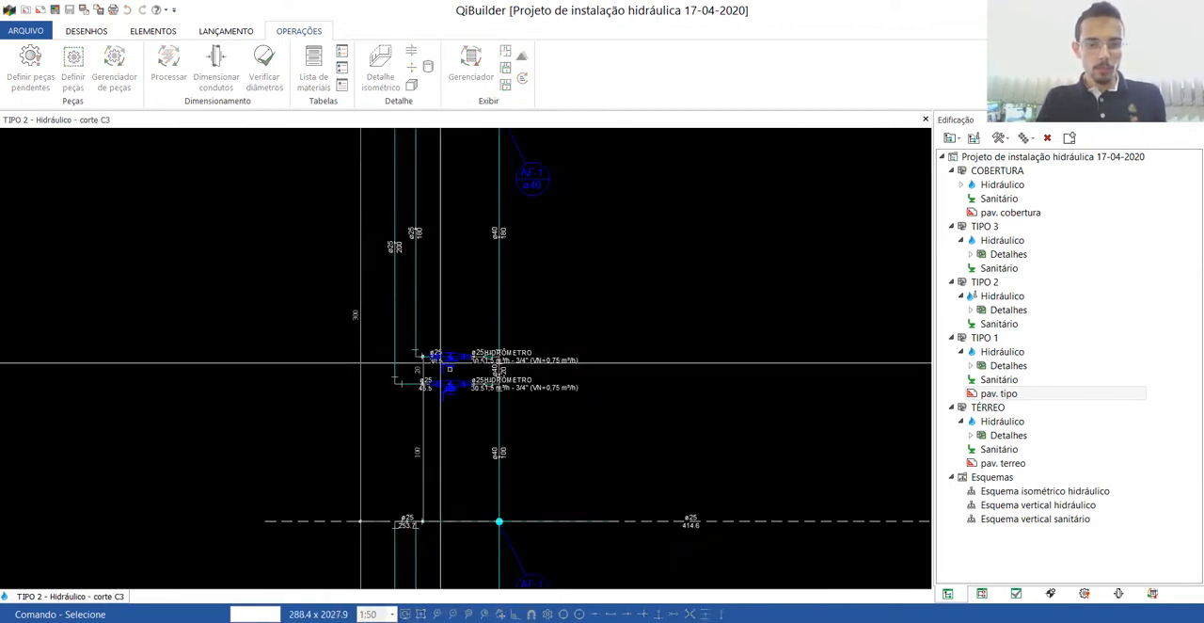
scroll(461, 344, down, 4)
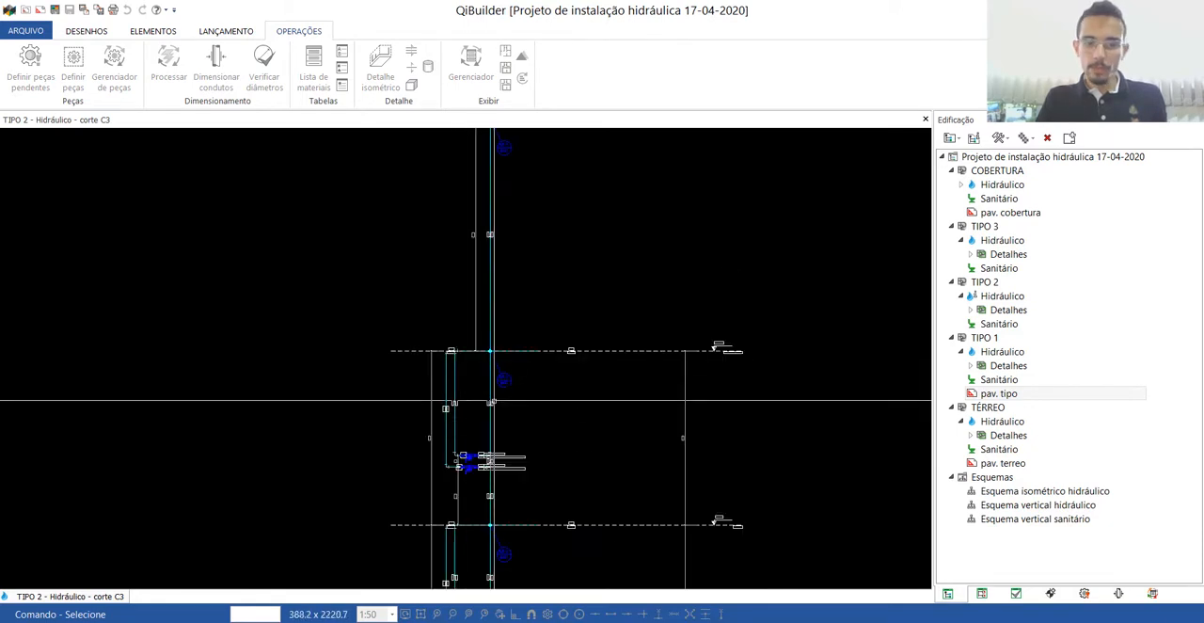
scroll(407, 524, up, 2)
scroll(442, 486, down, 3)
scroll(475, 419, down, 2)
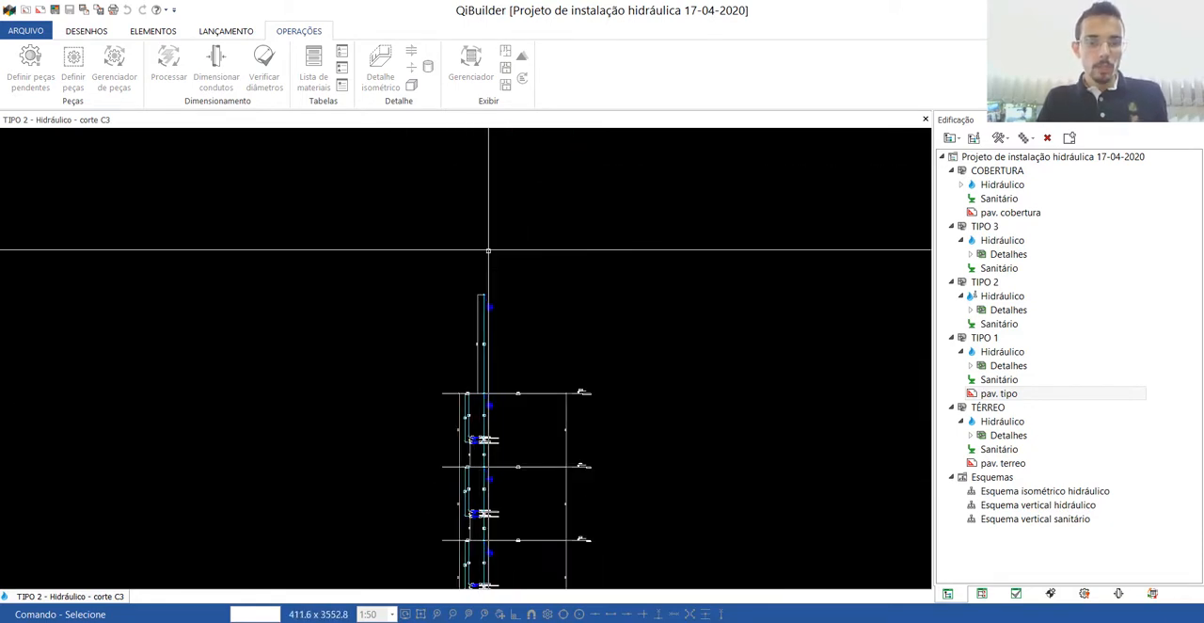
scroll(475, 285, up, 5)
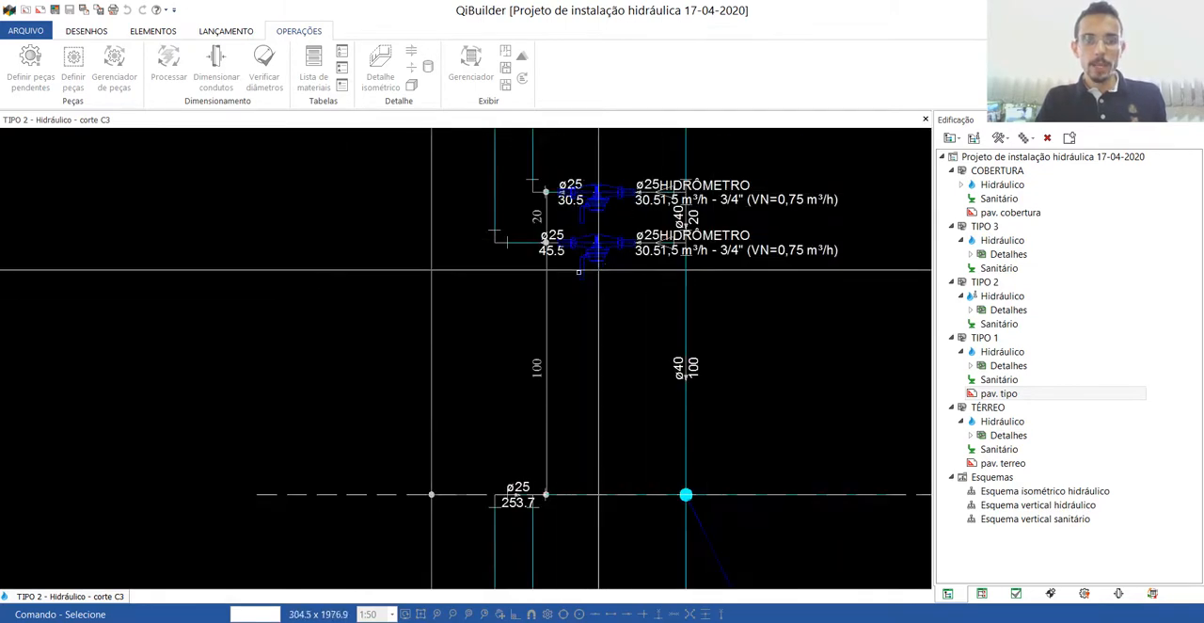
scroll(464, 344, down, 5)
scroll(464, 344, up, 5)
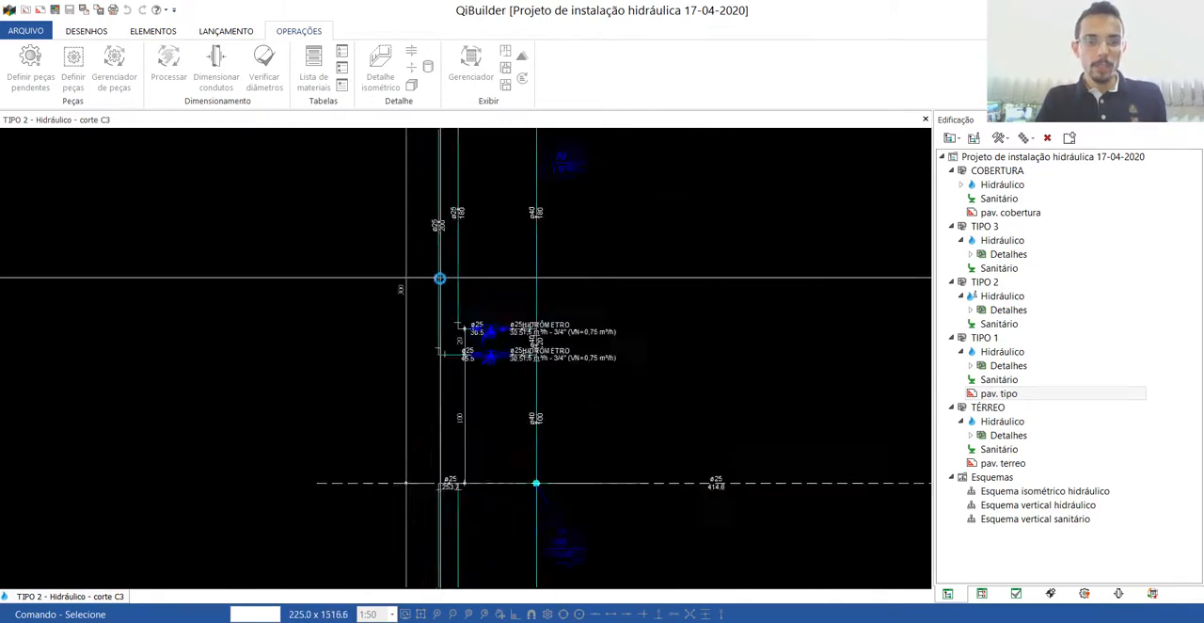
scroll(451, 367, down, 4)
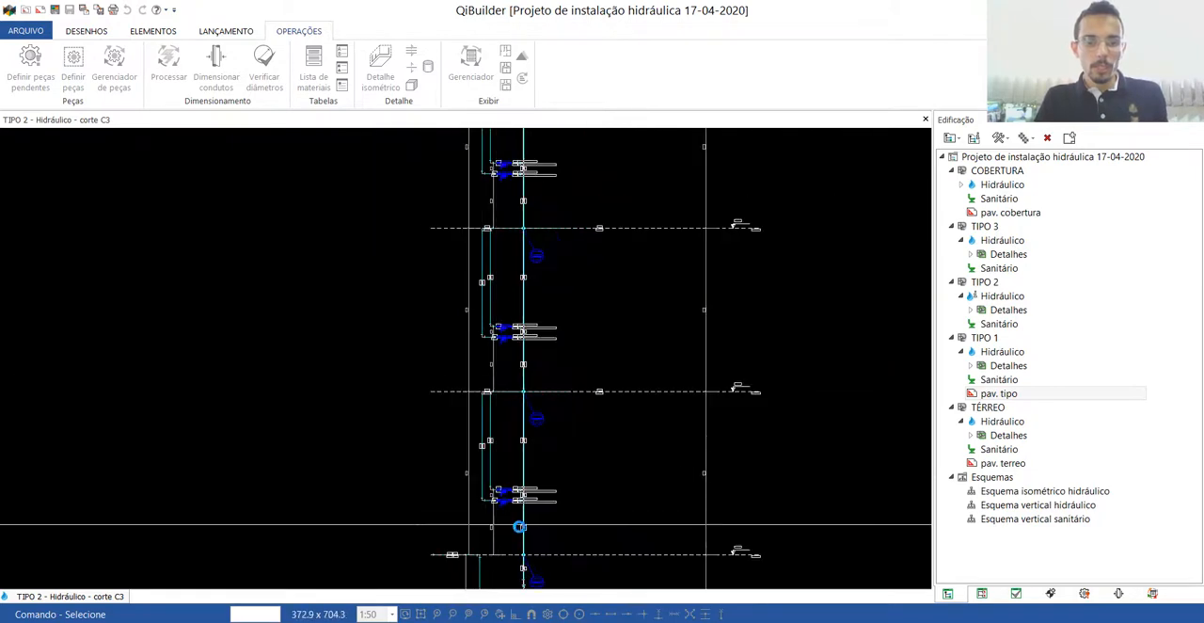
scroll(519, 527, up, 3)
scroll(429, 474, down, 1)
scroll(375, 218, down, 3)
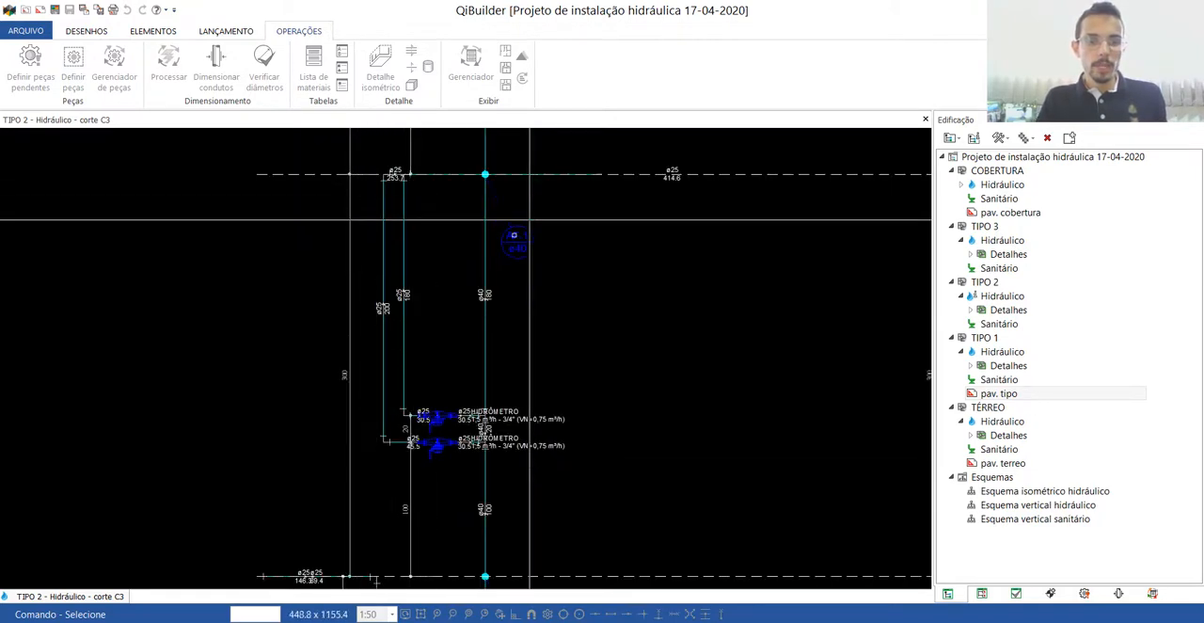
scroll(528, 471, up, 5)
scroll(527, 472, down, 6)
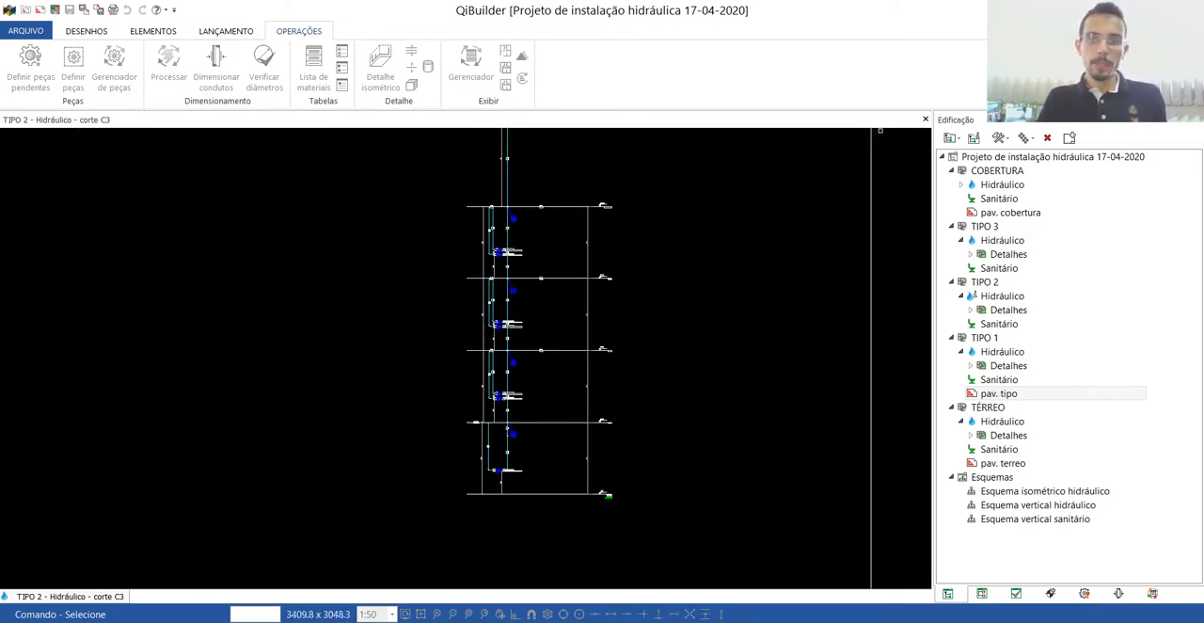
click(925, 119)
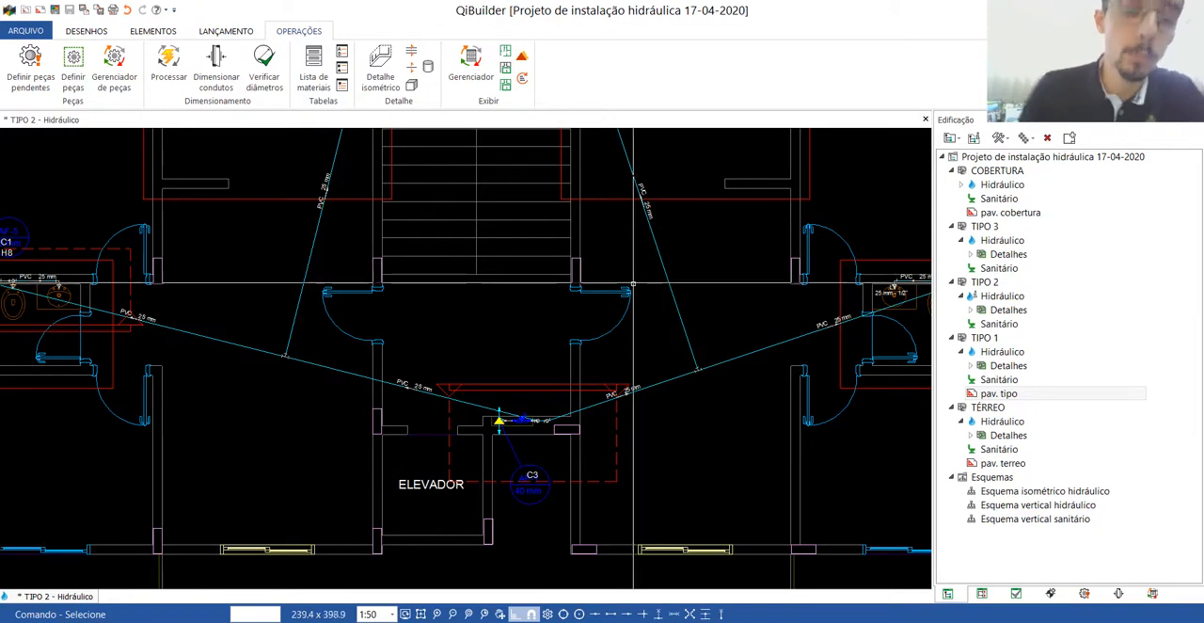
Close the TIPO 2 hydraulic plan and open the COBERTURA hydraulic plan.
scroll(531, 431, down, 2)
scroll(531, 431, down, 2)
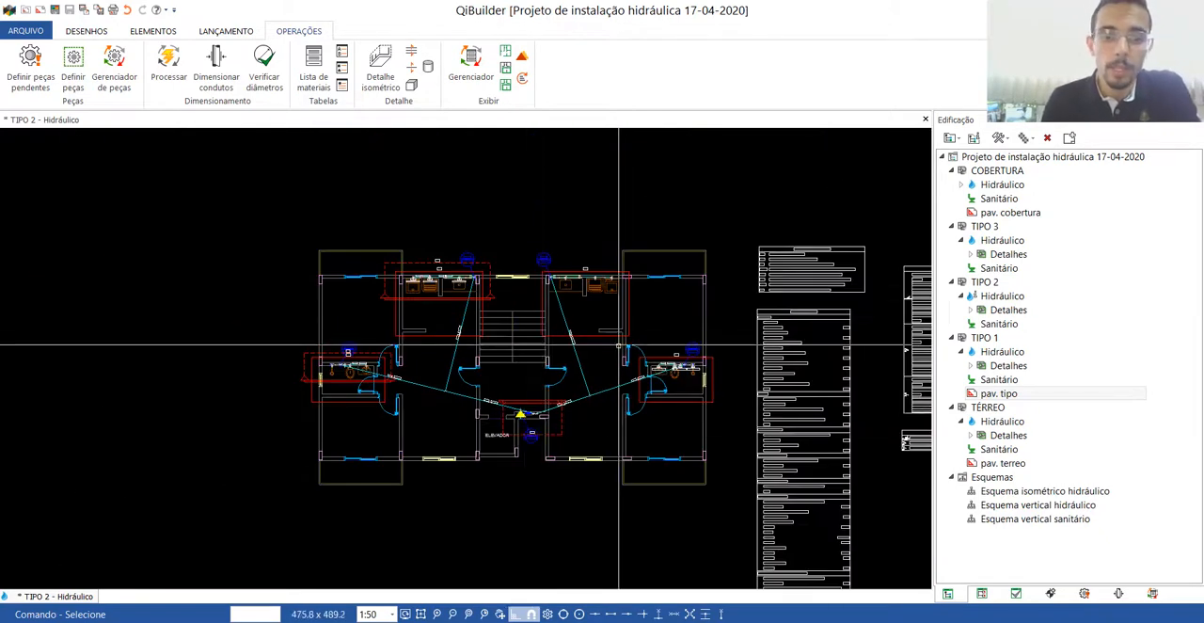
click(926, 120)
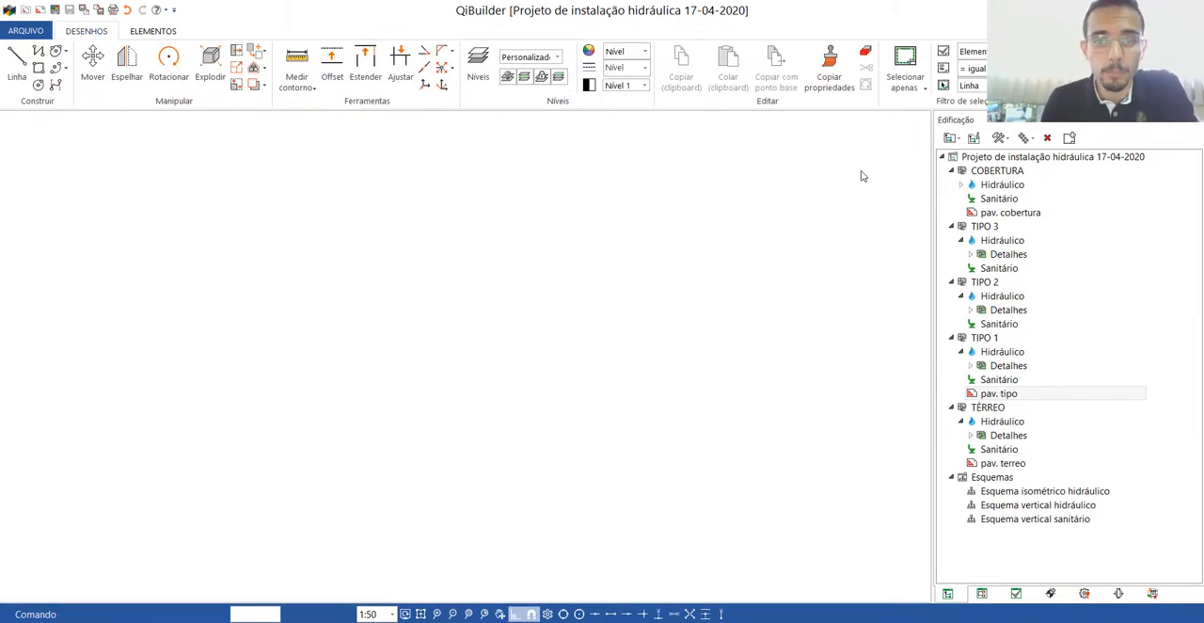
click(1000, 186)
double_click(1000, 191)
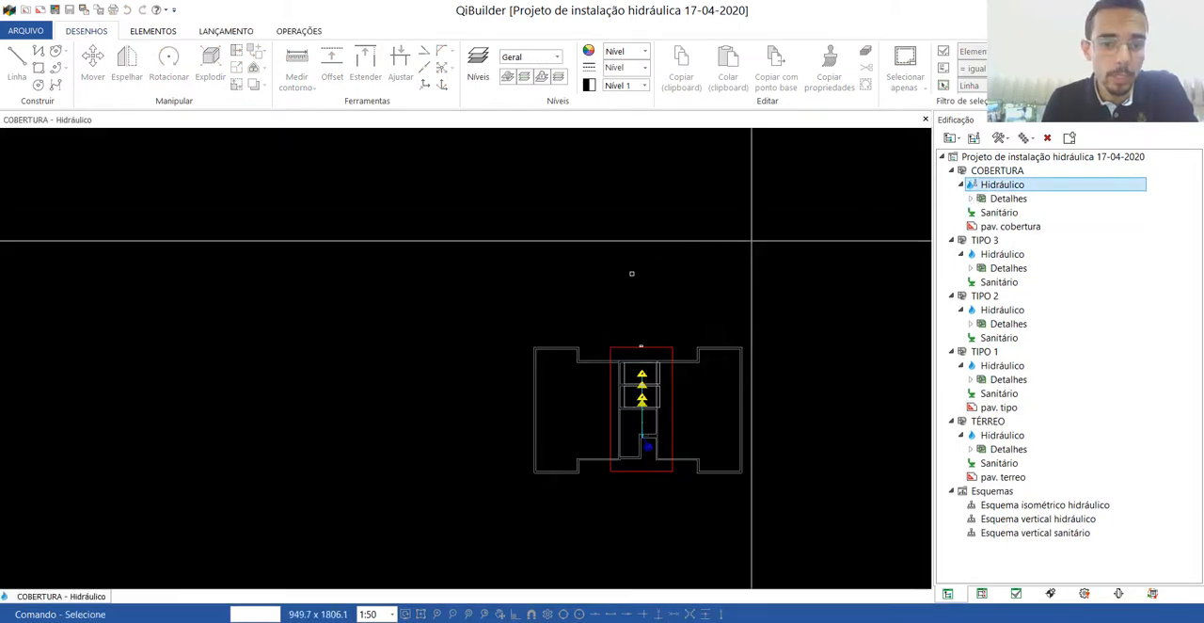
scroll(760, 443, up, 5)
scroll(538, 450, down, 2)
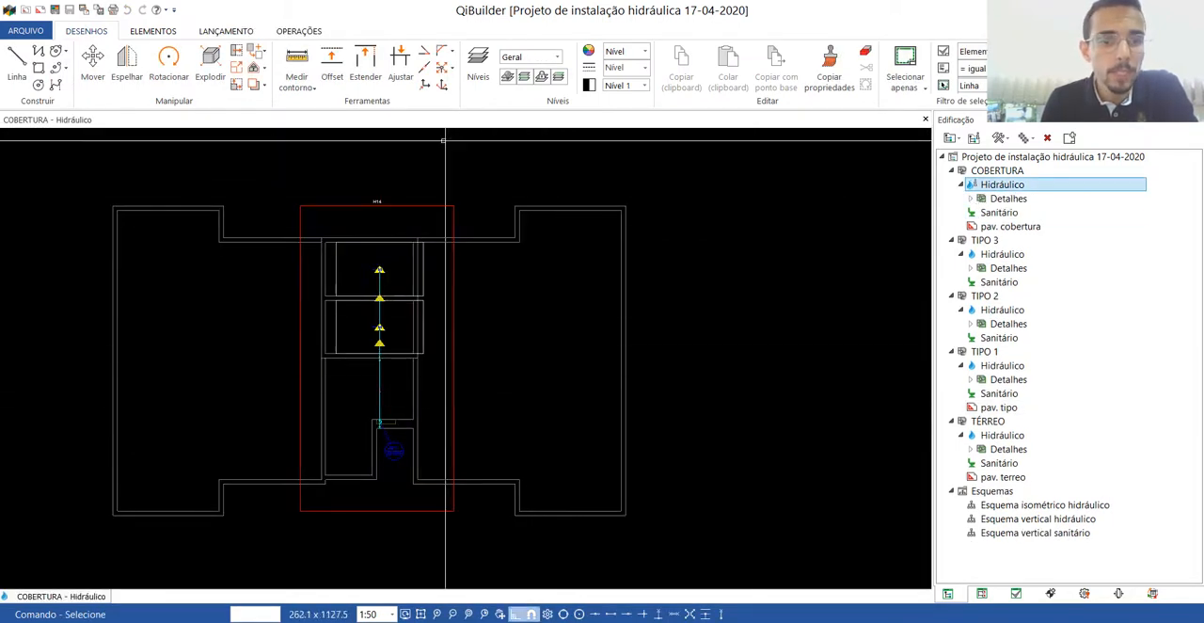
Insert the materials list, the legend of indications and the symbol legend beside the COBERTURA roof plan.
click(293, 31)
click(317, 80)
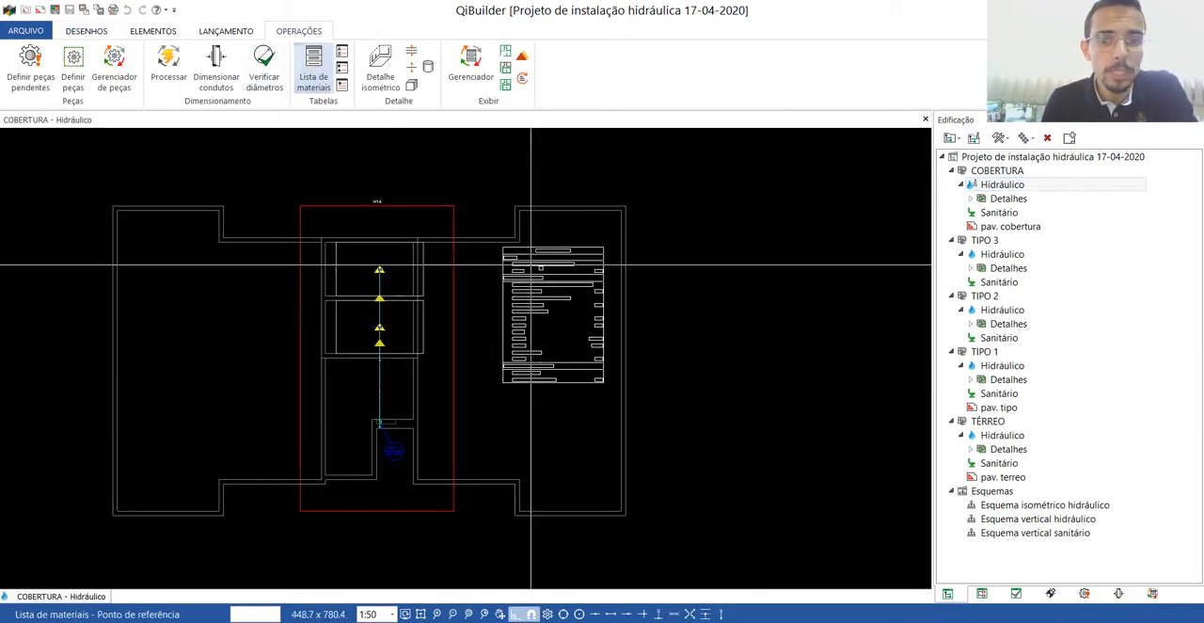
click(664, 241)
click(343, 54)
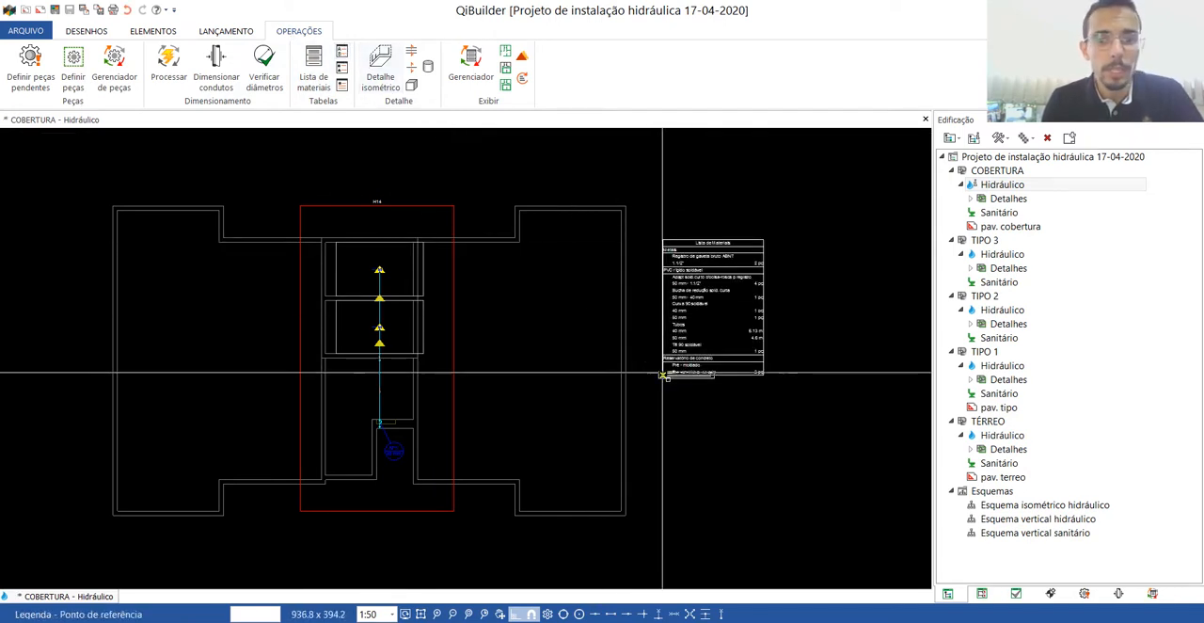
click(676, 401)
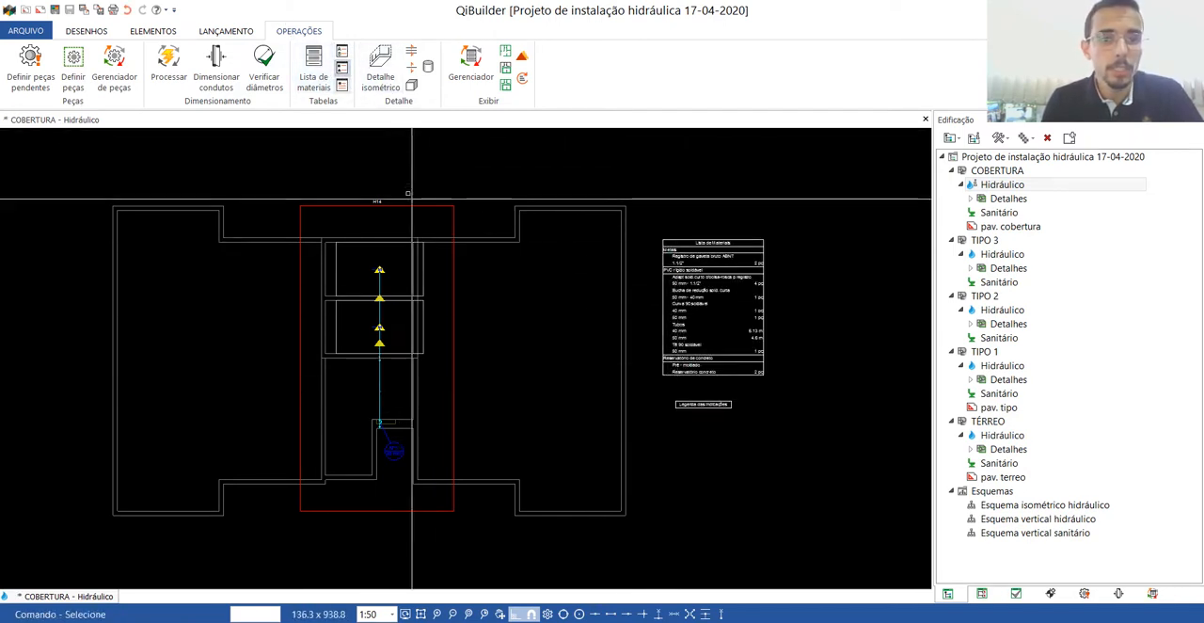
click(344, 68)
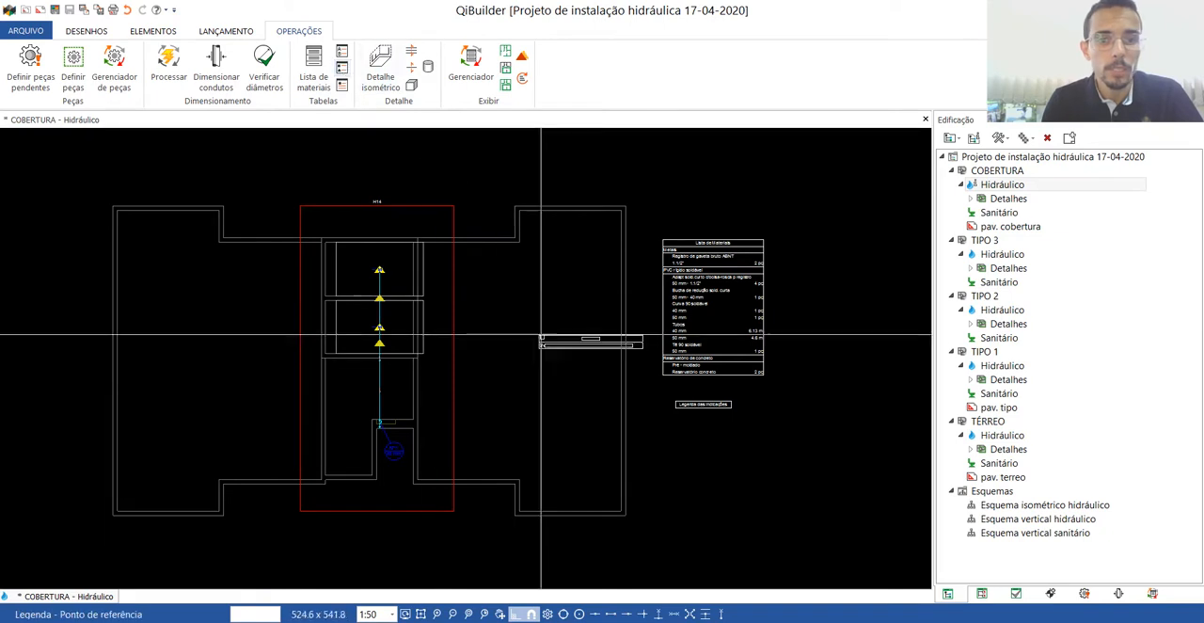
click(543, 452)
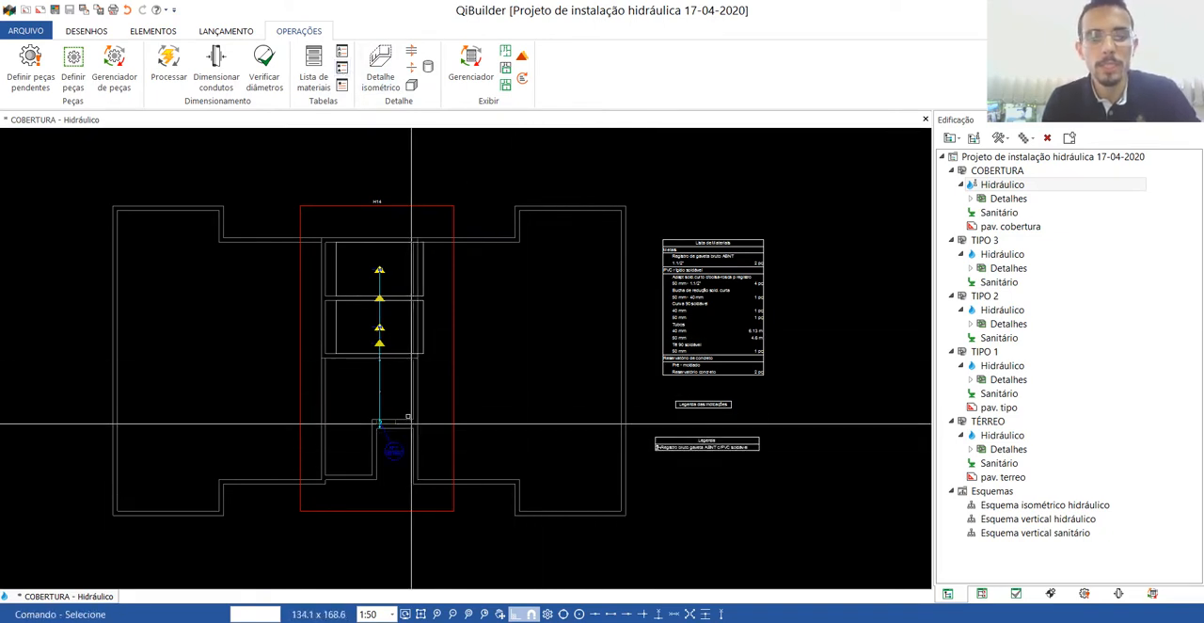
Generate the indications for the roof piping, labelling the pipe diameters and RG gate valves, and check them at both reservoirs.
click(522, 82)
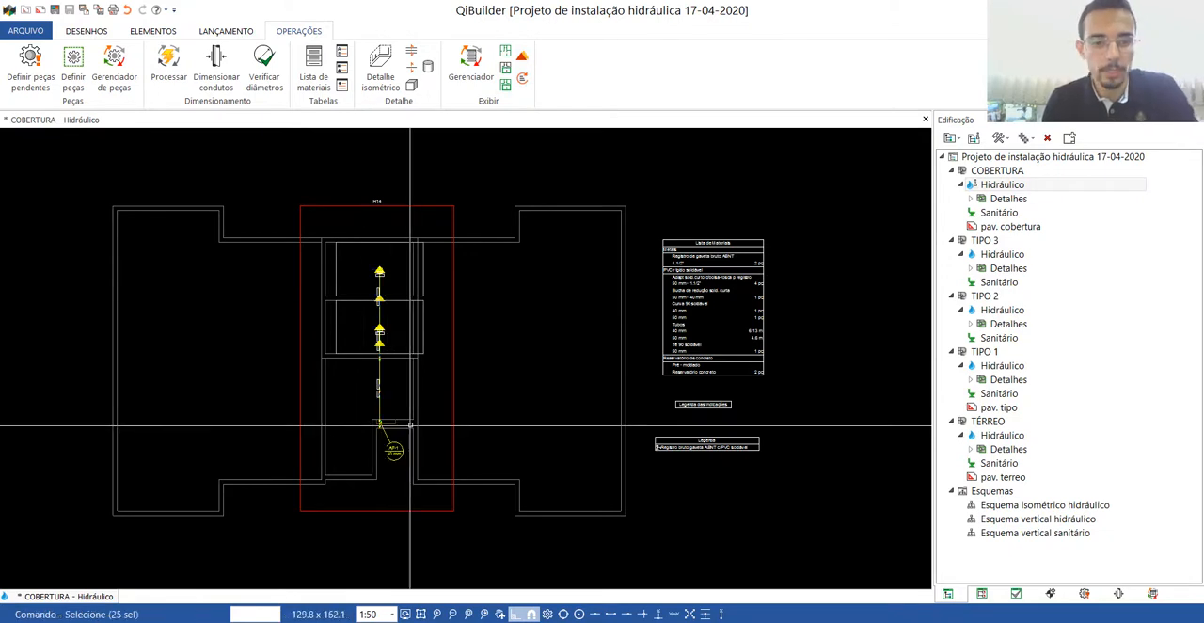
scroll(376, 236, up, 5)
key(Escape)
scroll(341, 205, down, 3)
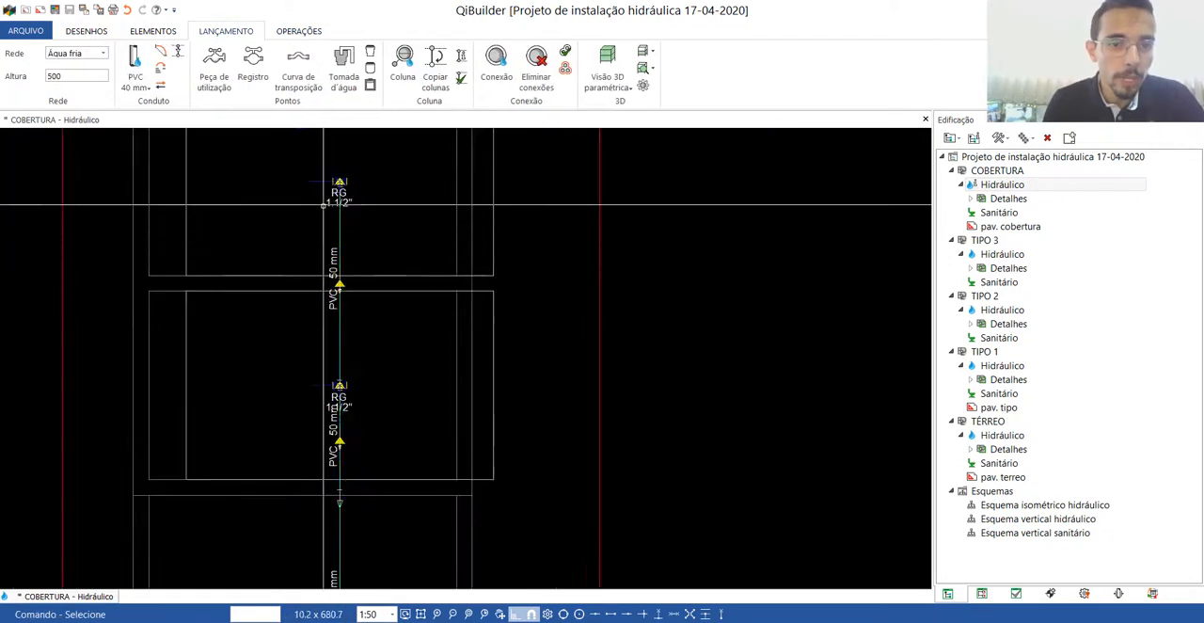
scroll(359, 184, up, 4)
scroll(354, 226, down, 3)
scroll(349, 273, up, 4)
scroll(349, 274, down, 5)
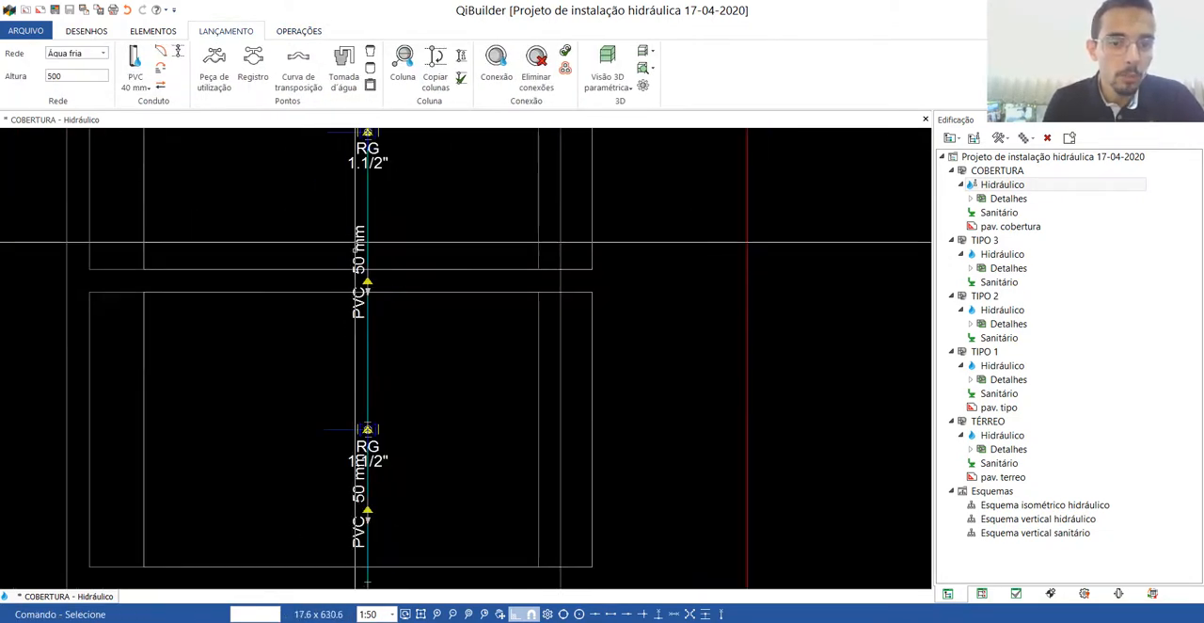
scroll(413, 259, down, 2)
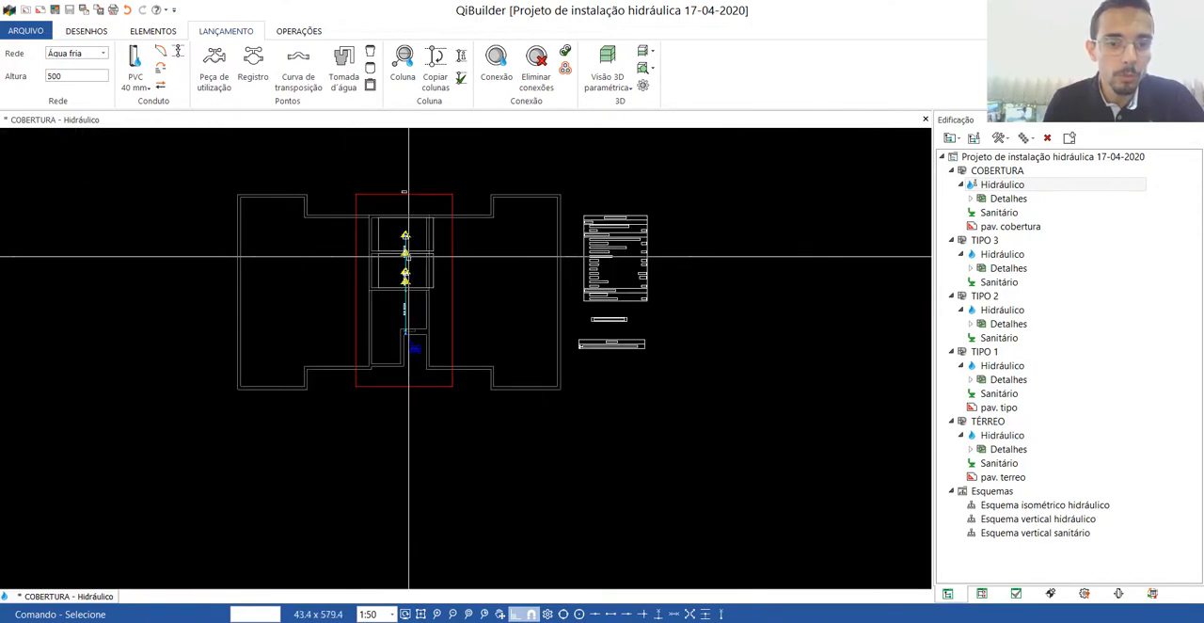
Update the legend of indications so it includes the RG gate valve entry.
scroll(670, 175, up, 6)
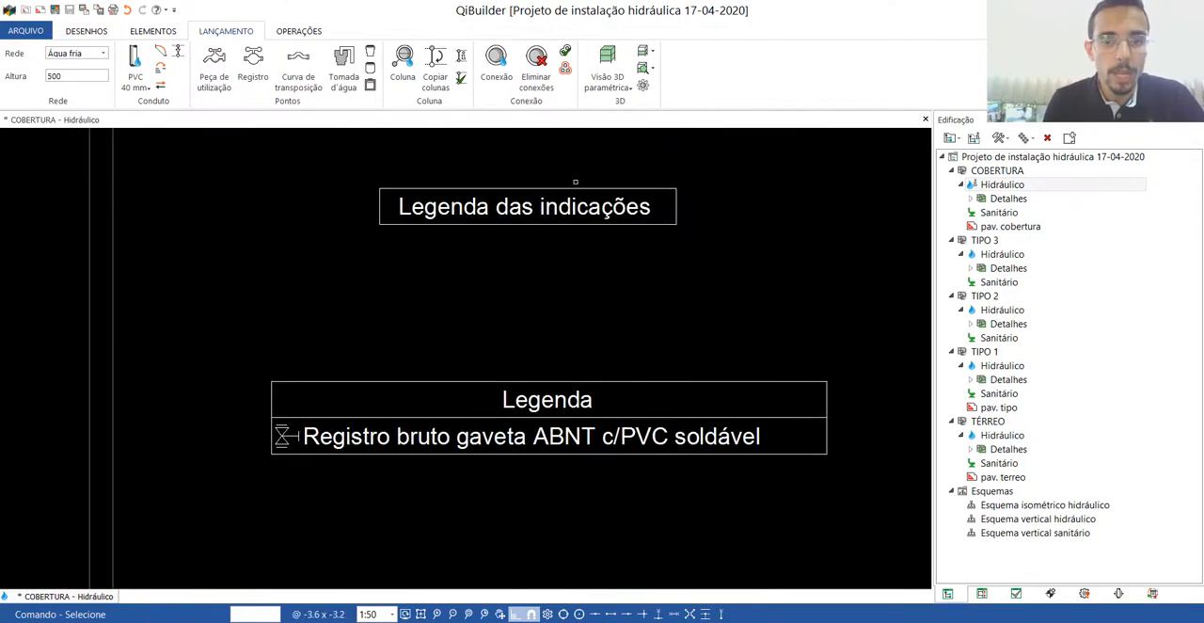
double_click(515, 200)
scroll(526, 236, down, 2)
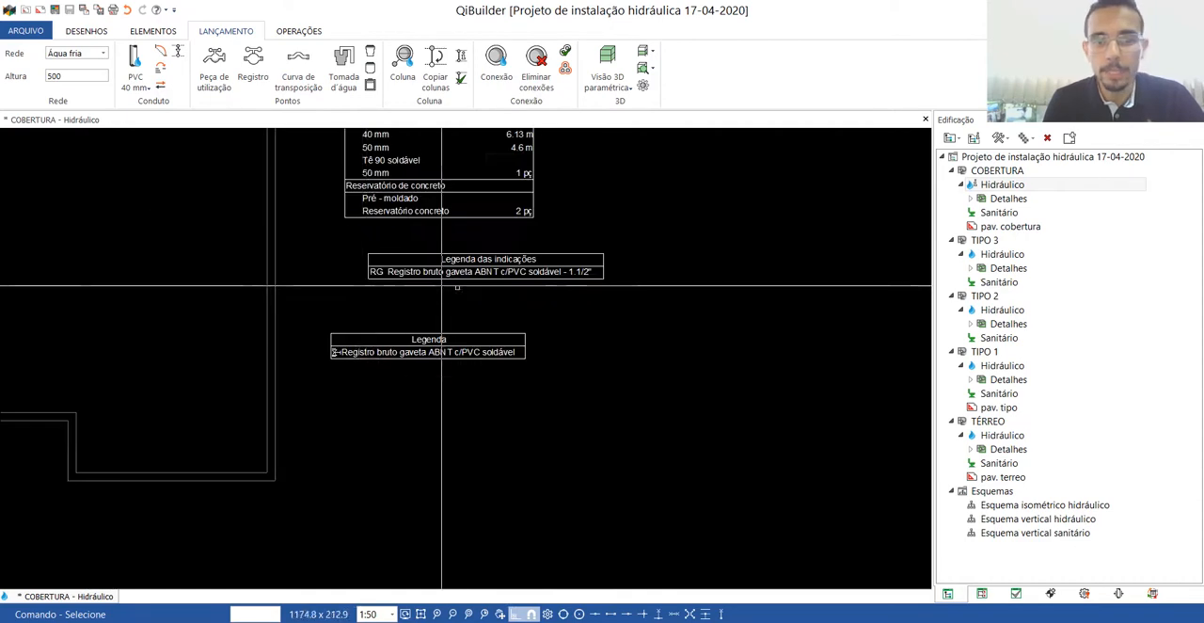
Move the legend of indications and the symbol legend to line up beneath the materials list.
scroll(476, 236, up, 2)
click(468, 223)
drag(468, 223, 444, 245)
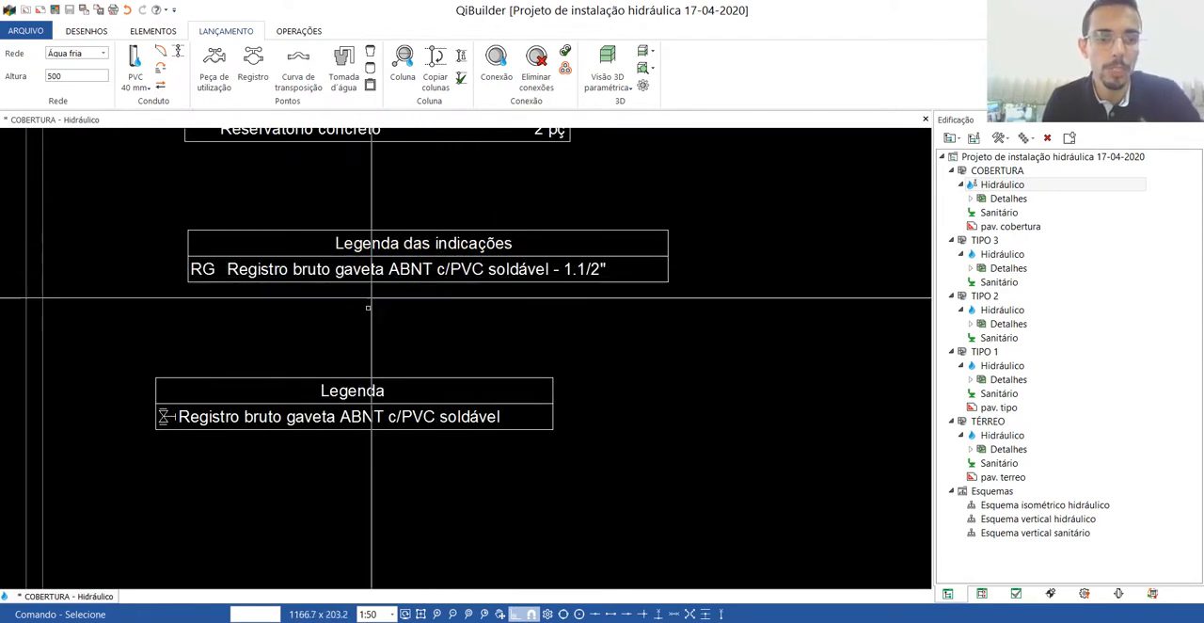
drag(402, 409, 449, 408)
scroll(448, 408, down, 3)
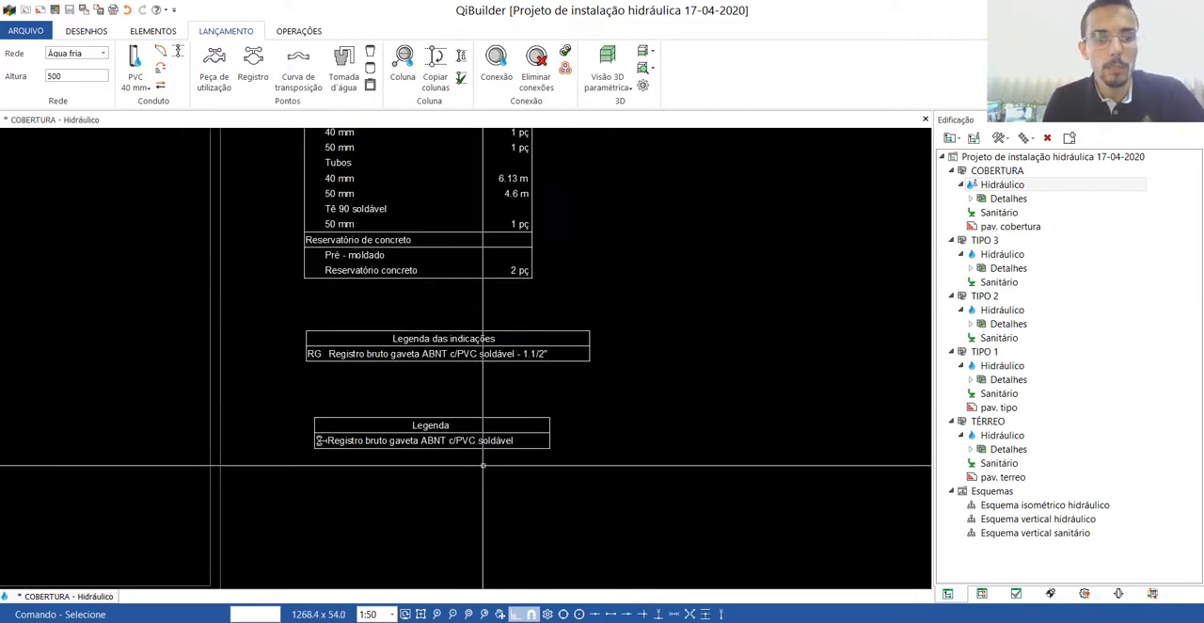
scroll(422, 270, up, 4)
scroll(422, 270, down, 6)
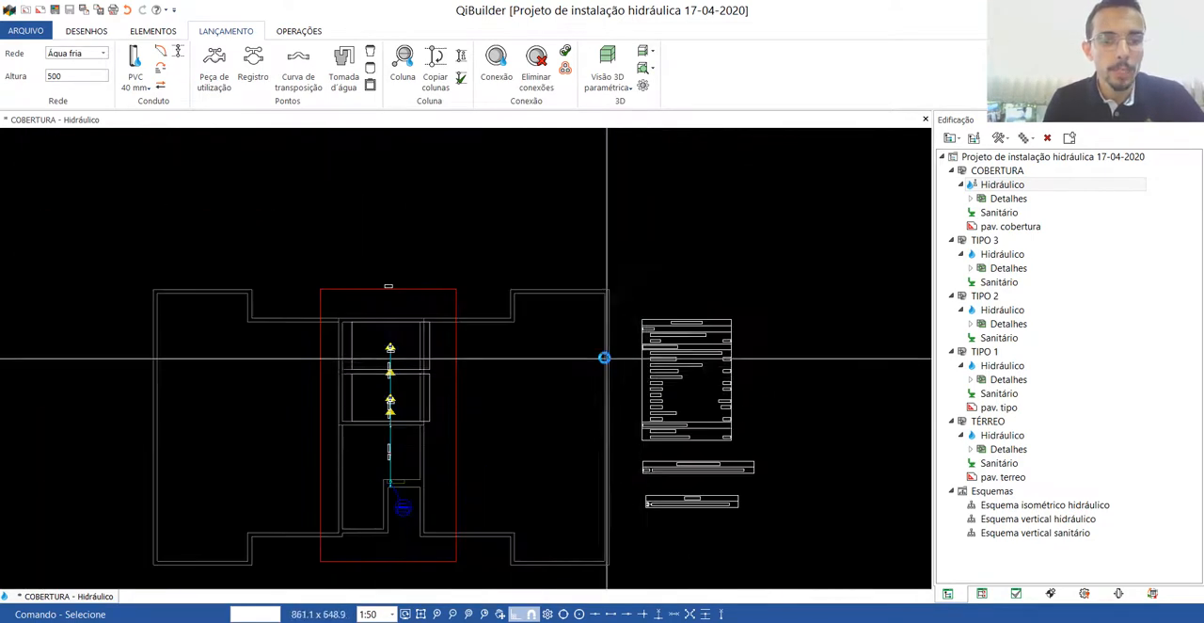
scroll(372, 304, up, 2)
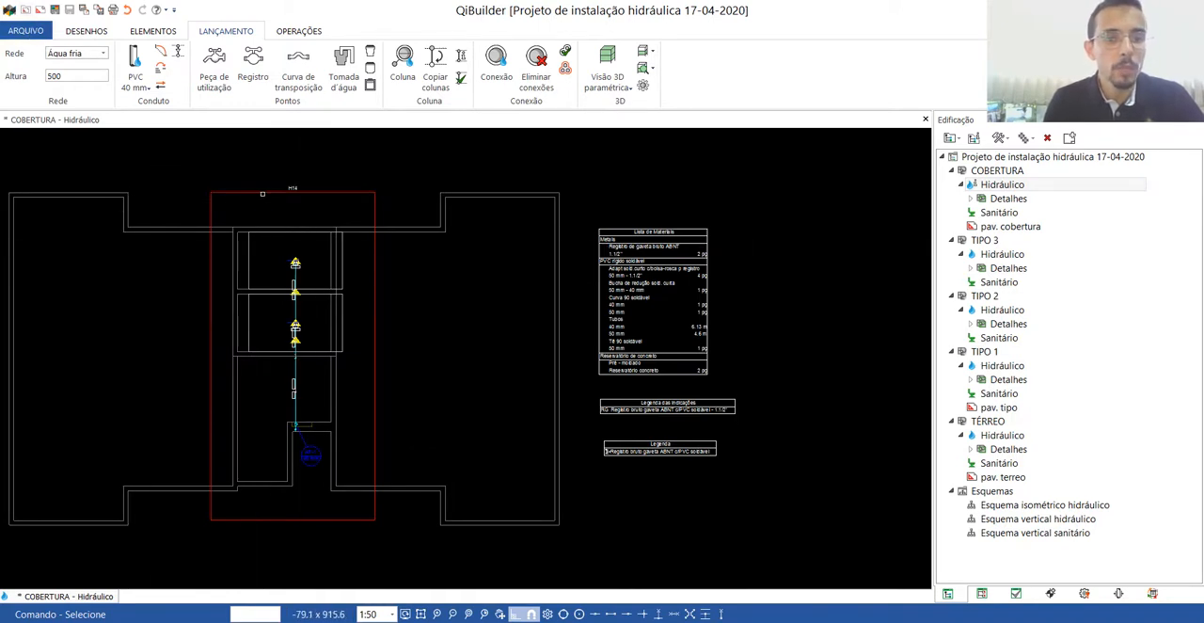
Open the H14 isometric detail of the reservoirs, view the DWG export option, and close the detail.
double_click(259, 191)
scroll(612, 291, up, 2)
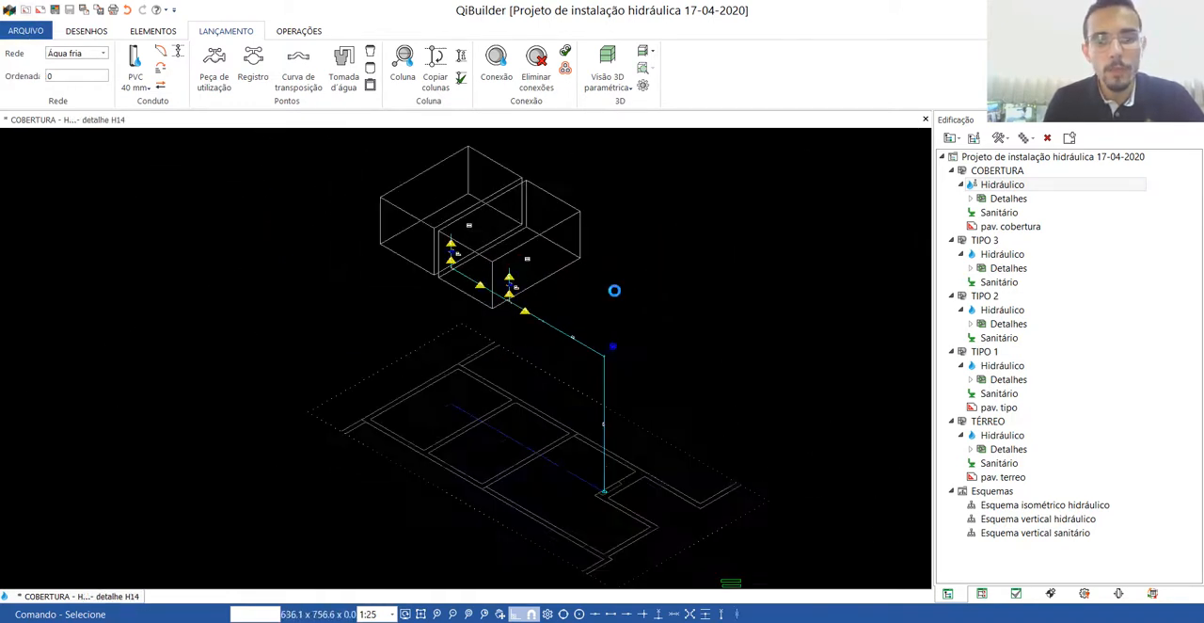
click(27, 30)
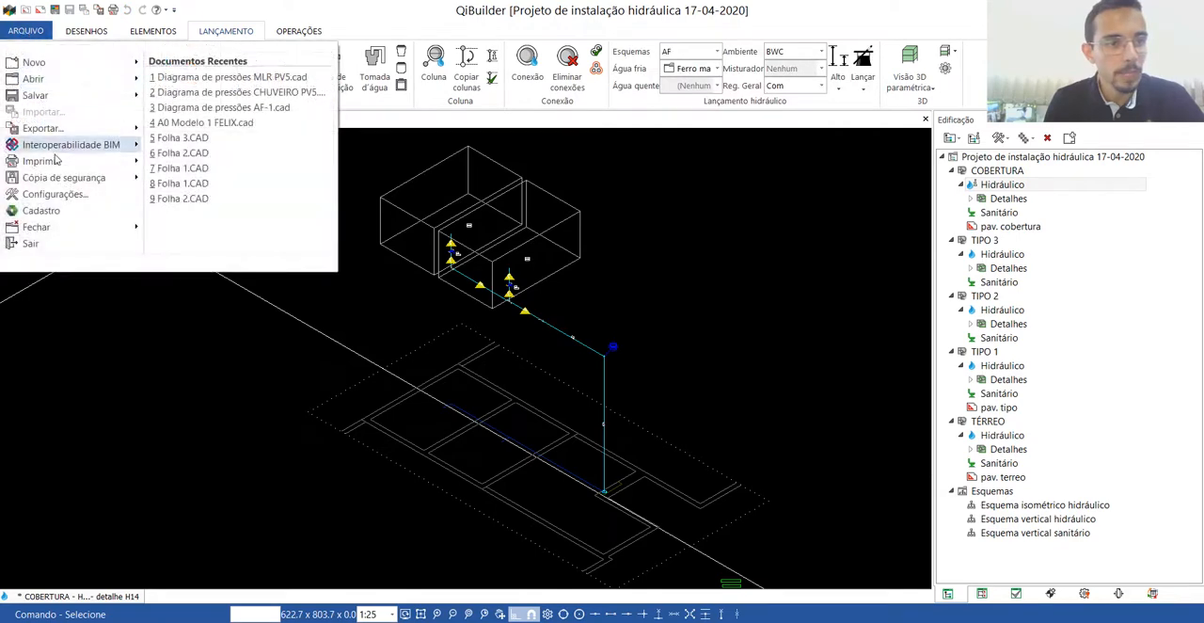
mouse_move(75, 138)
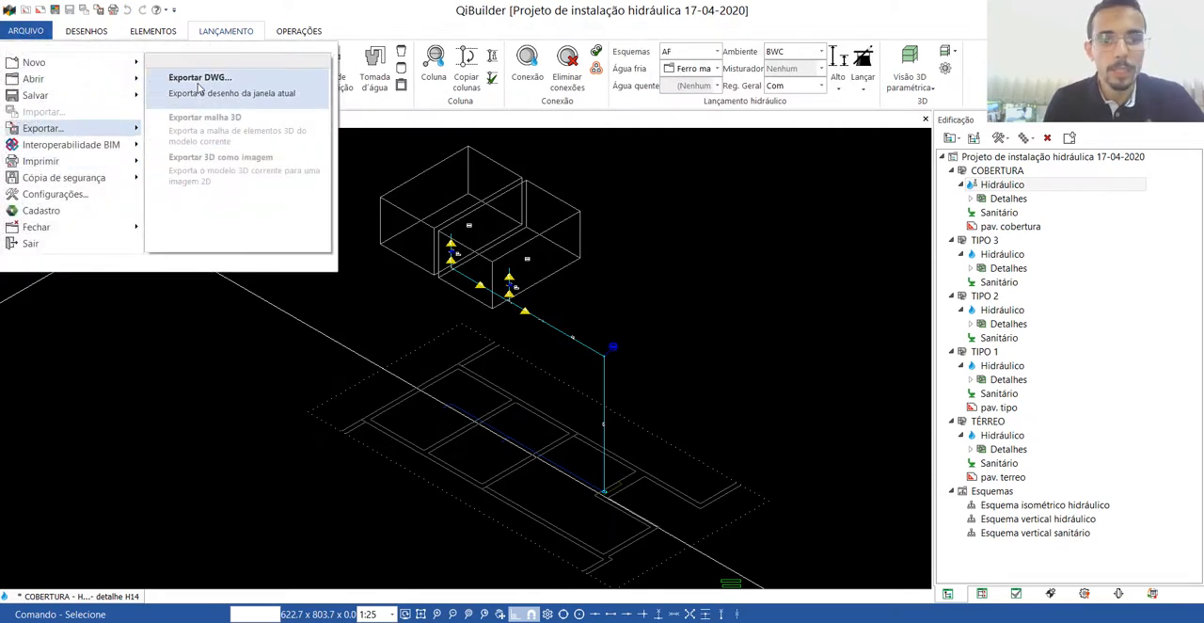
key(Escape)
key(Escape)
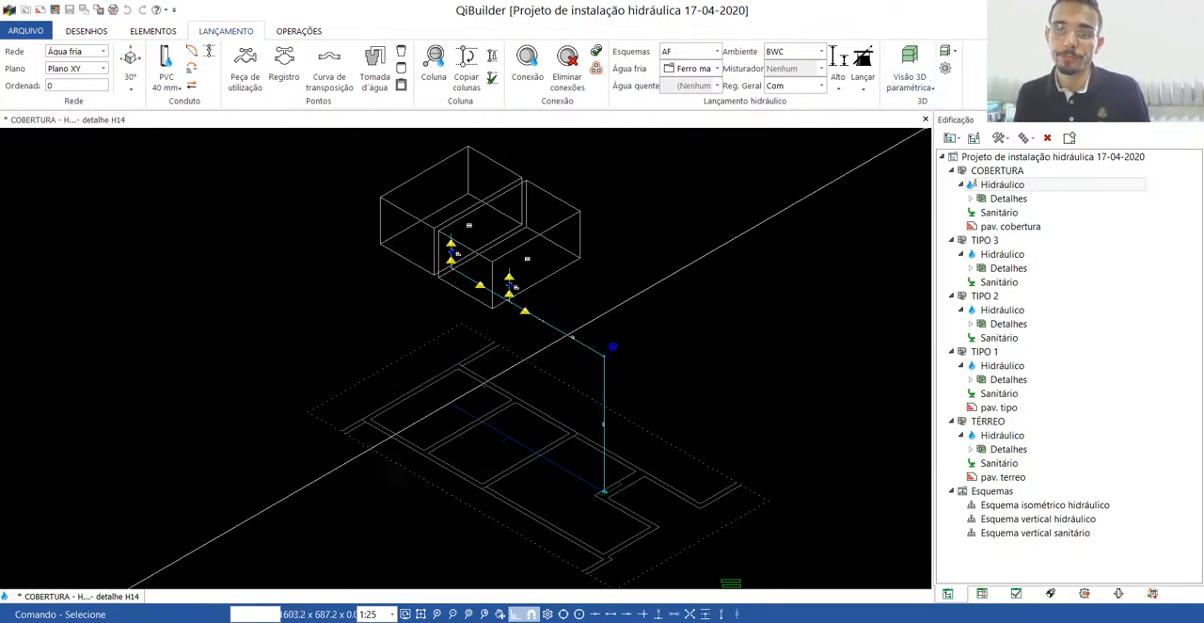
click(925, 120)
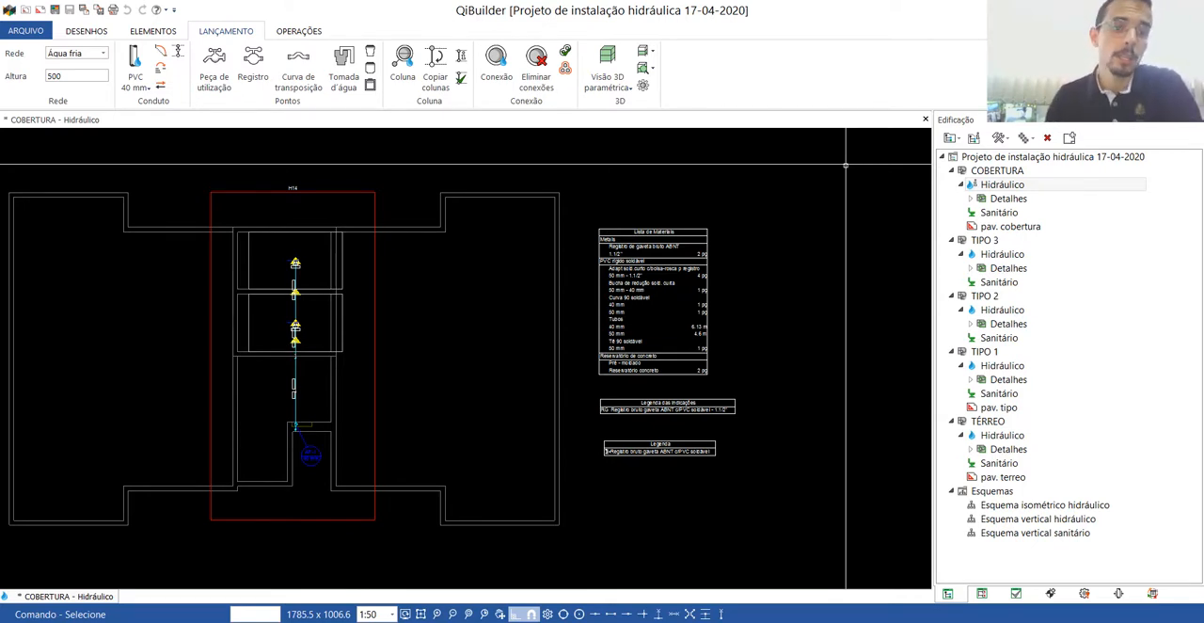
Create a section along the roof reservoirs with a vertical cut line about 950 units long, facing the AF-1 riser, and open it.
click(299, 36)
click(411, 67)
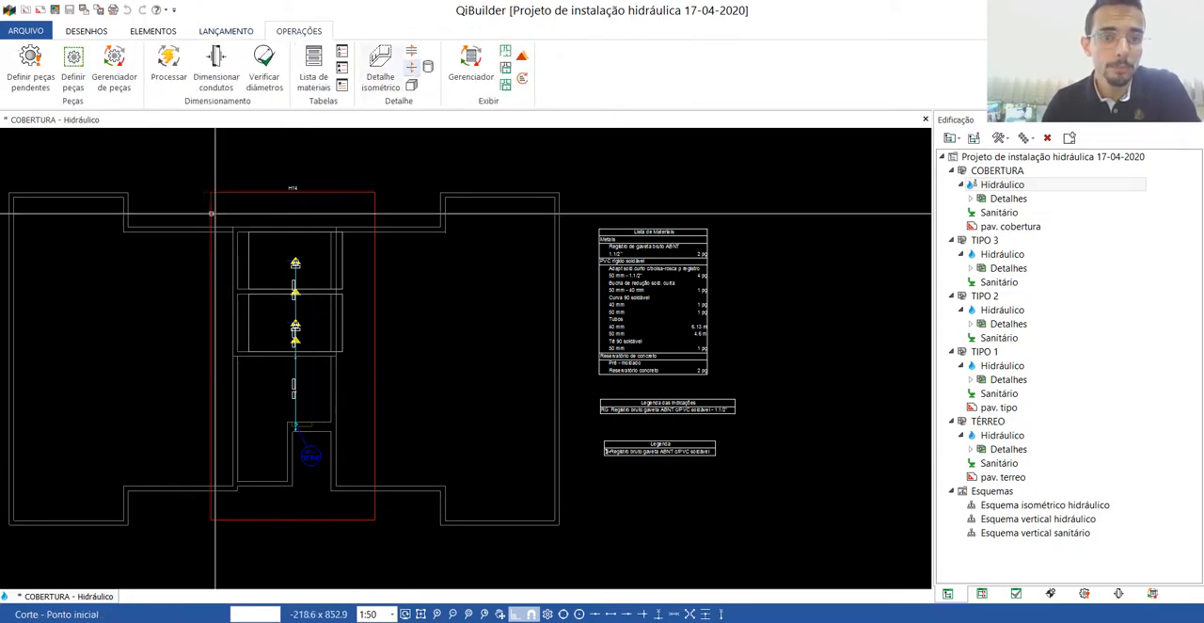
click(267, 168)
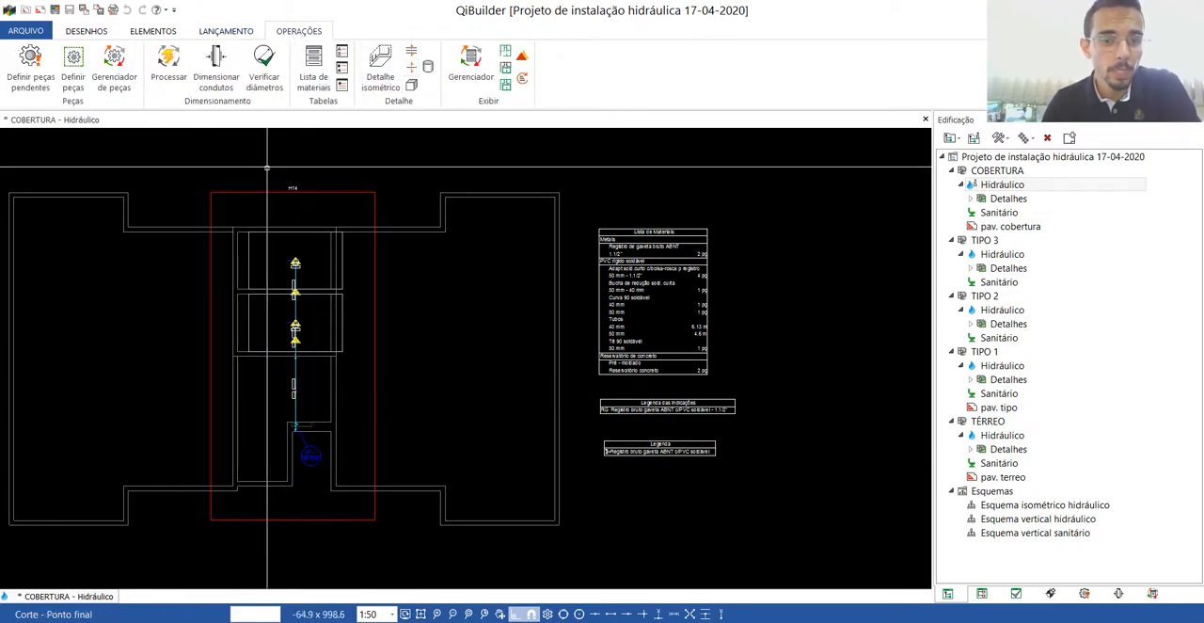
click(269, 463)
click(367, 409)
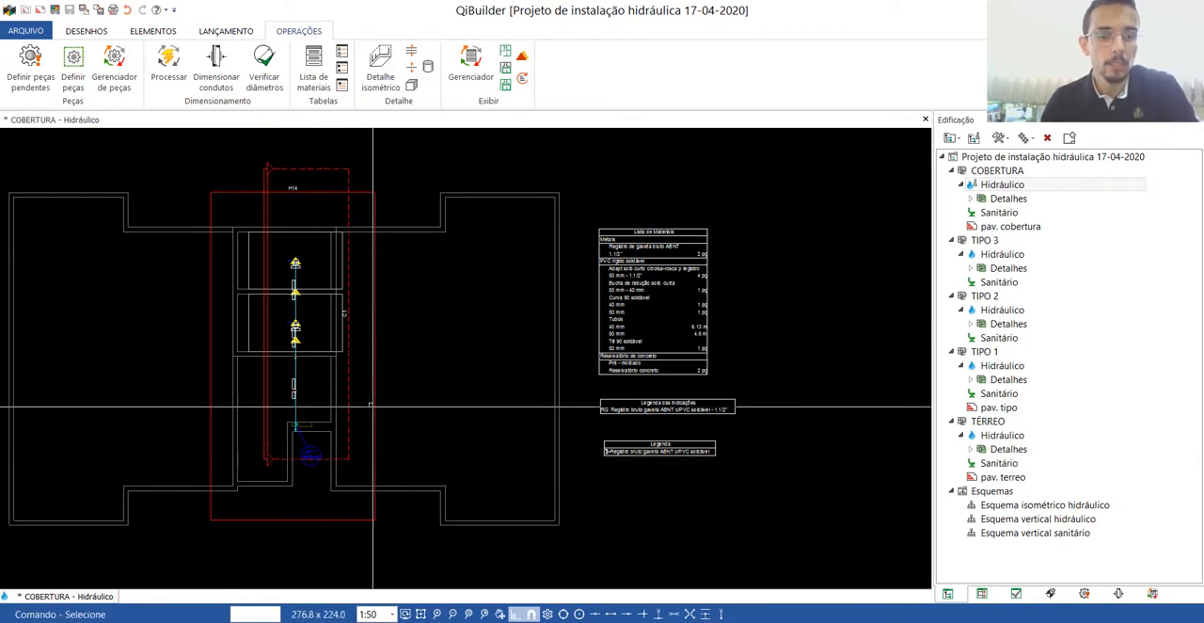
double_click(266, 394)
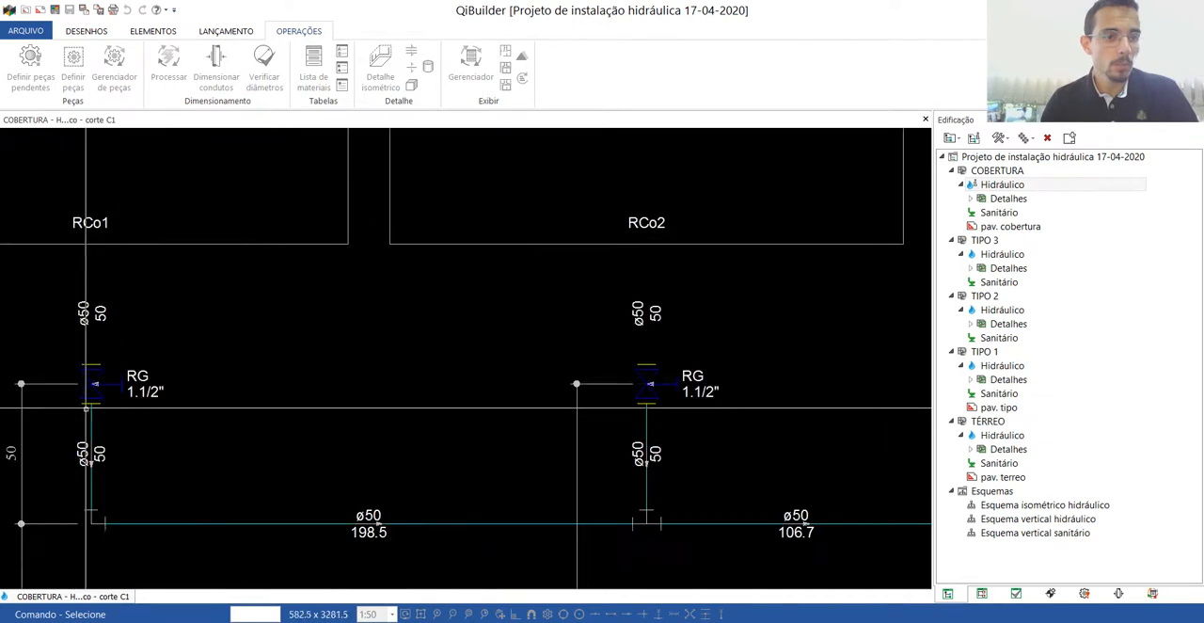
Examine the reservoir section, close it, and delete the section from the roof plan.
scroll(577, 407, down, 7)
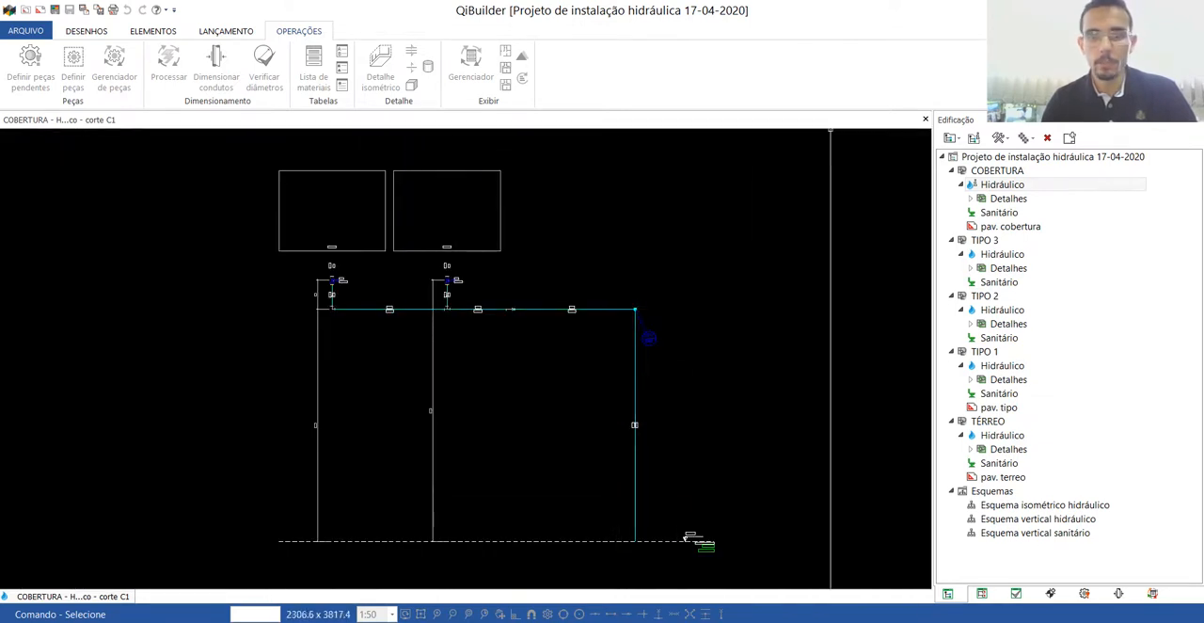
click(925, 120)
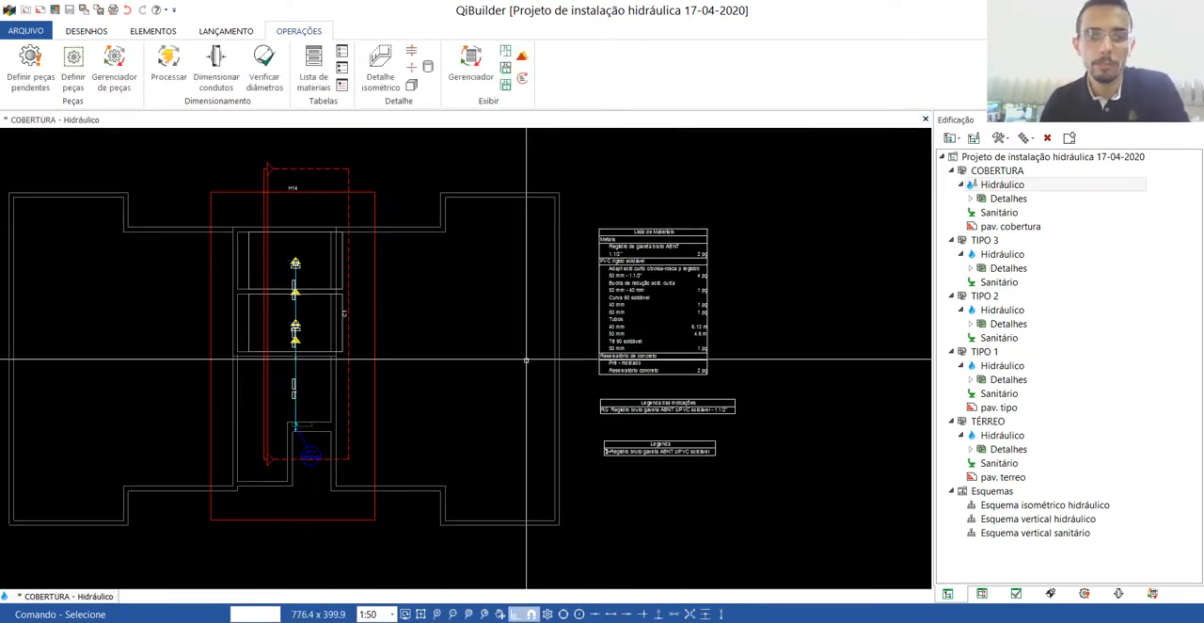
click(268, 178)
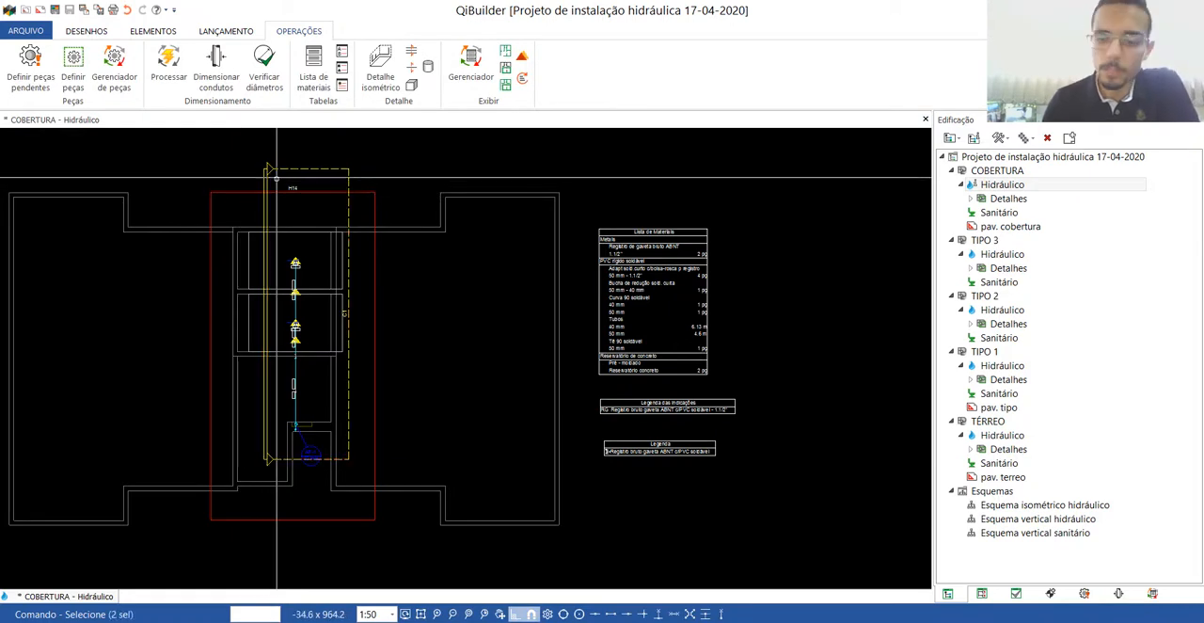
key(Escape)
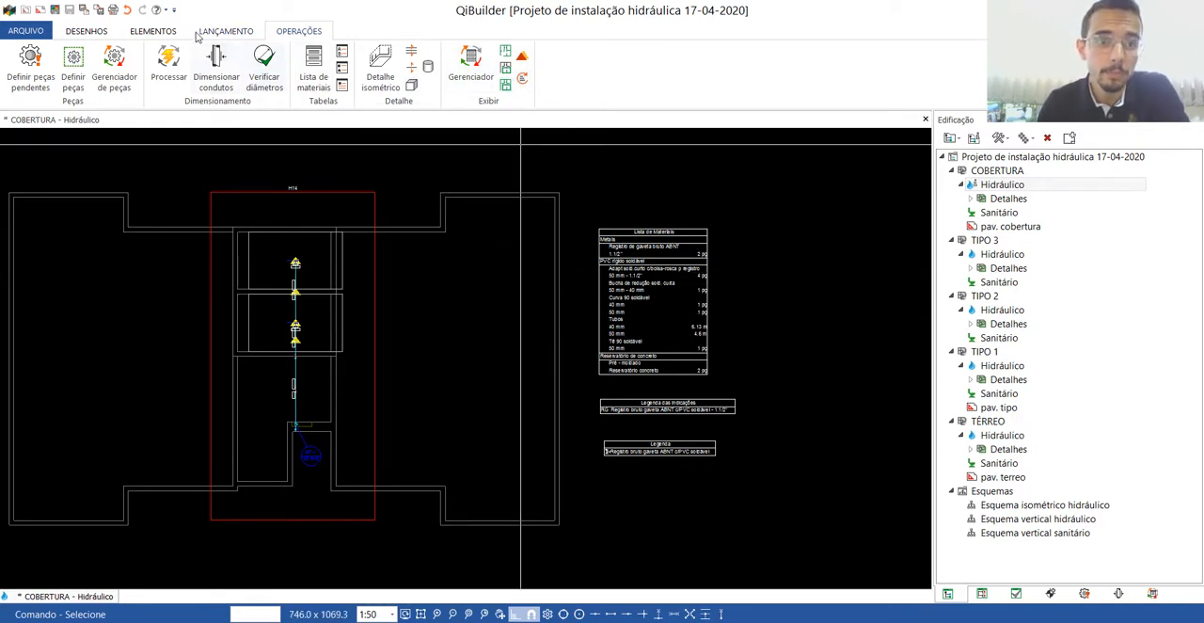
Open the pressure spreadsheet for the TÉRREO cold-water column AF-1 and review its segment-by-segment pressures.
click(231, 33)
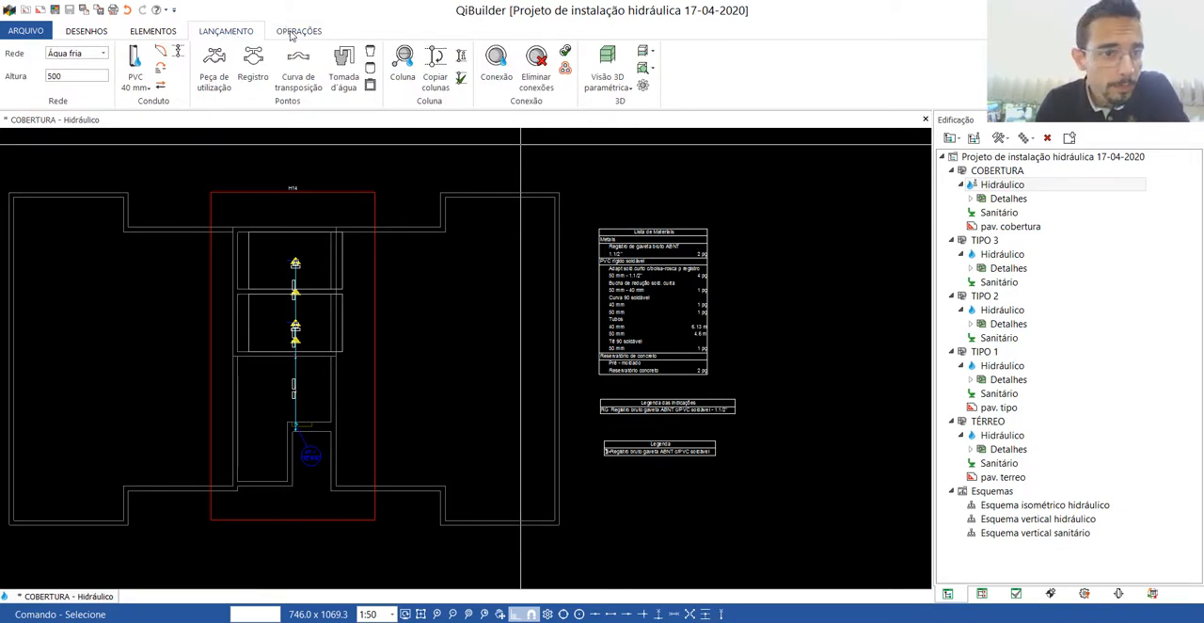
click(292, 33)
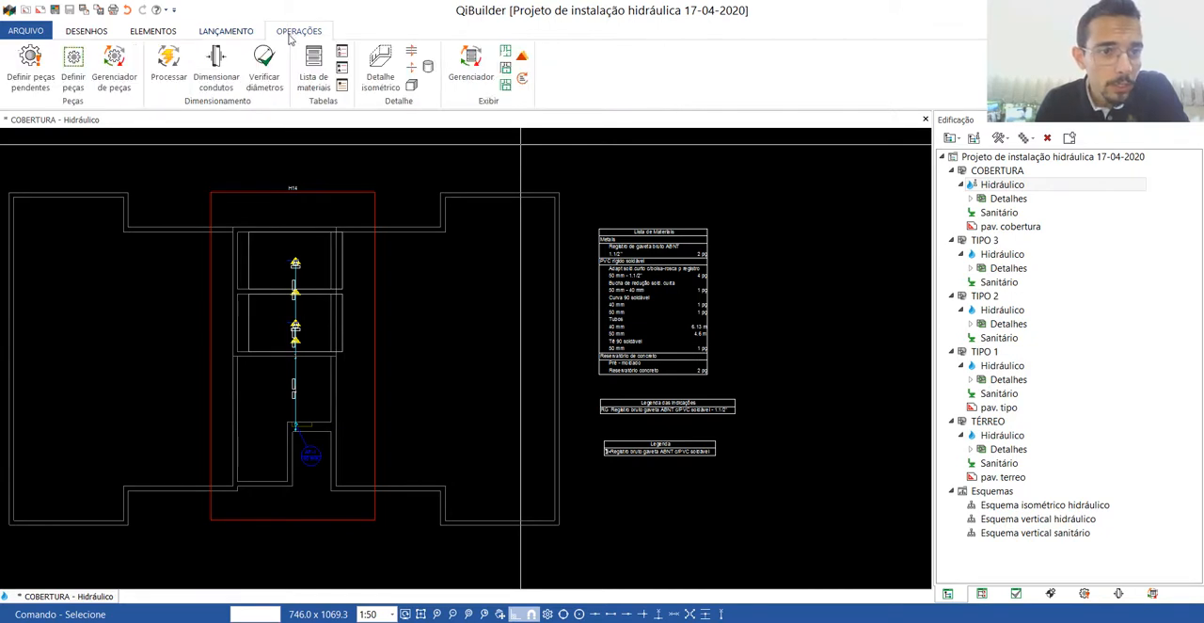
click(469, 70)
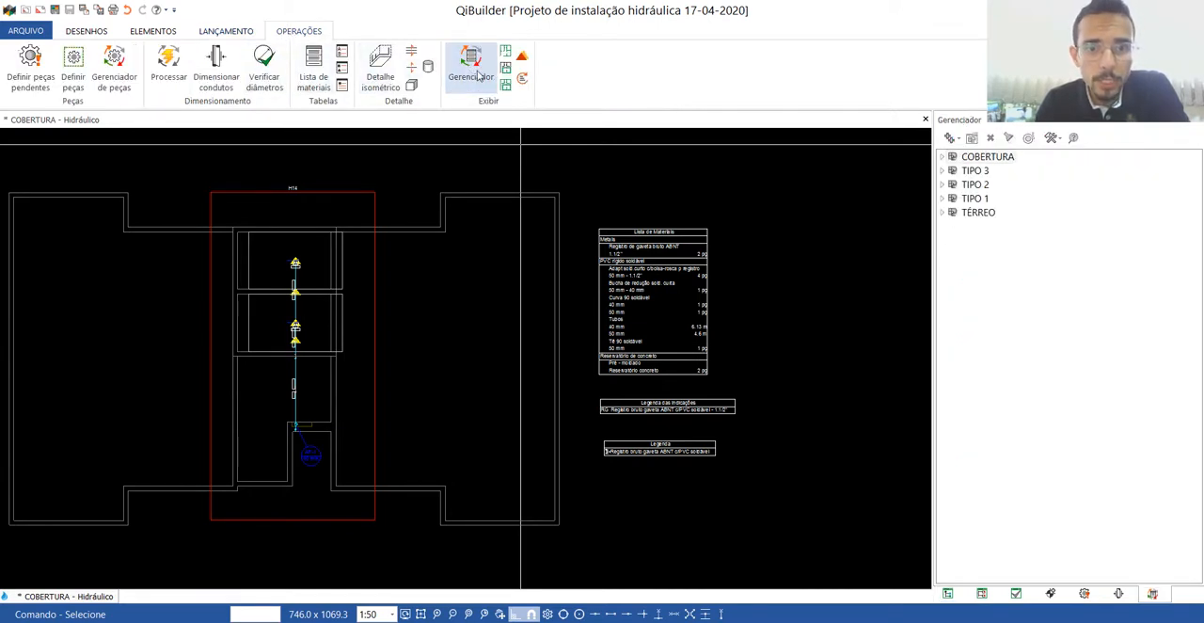
click(942, 157)
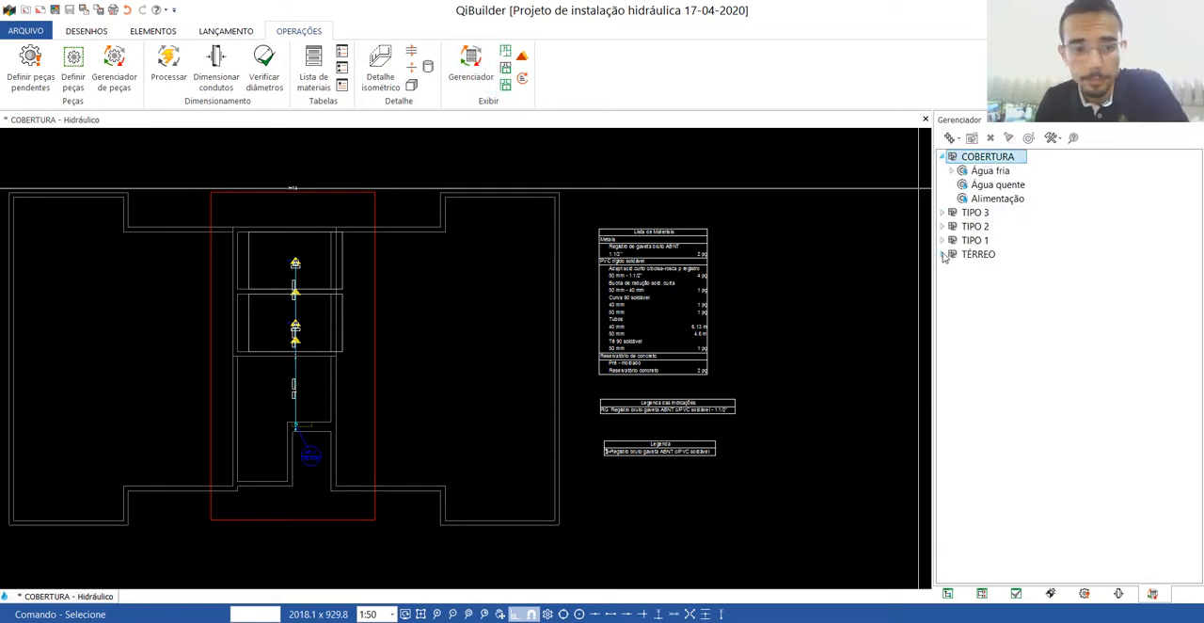
scroll(301, 451, up, 6)
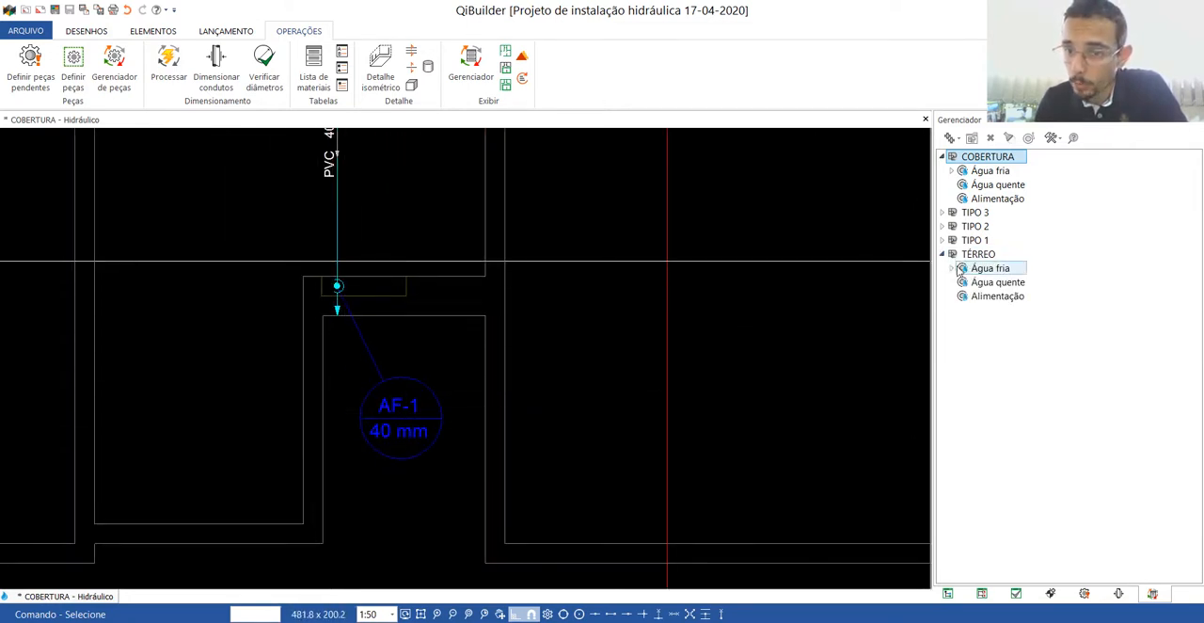
click(952, 269)
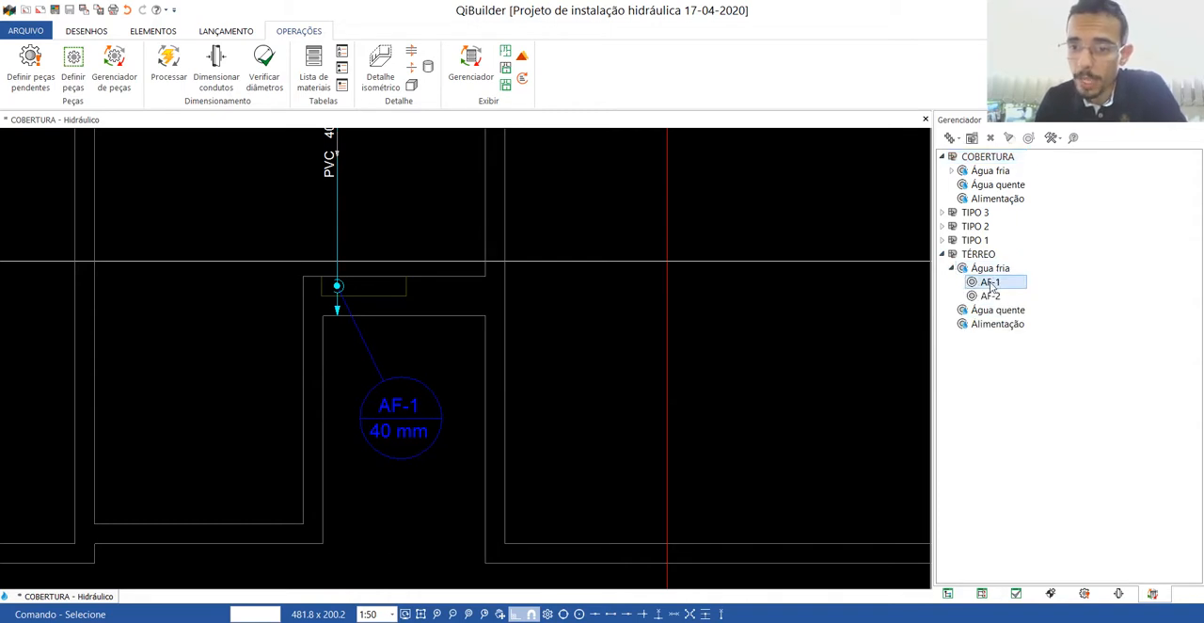
right_click(991, 287)
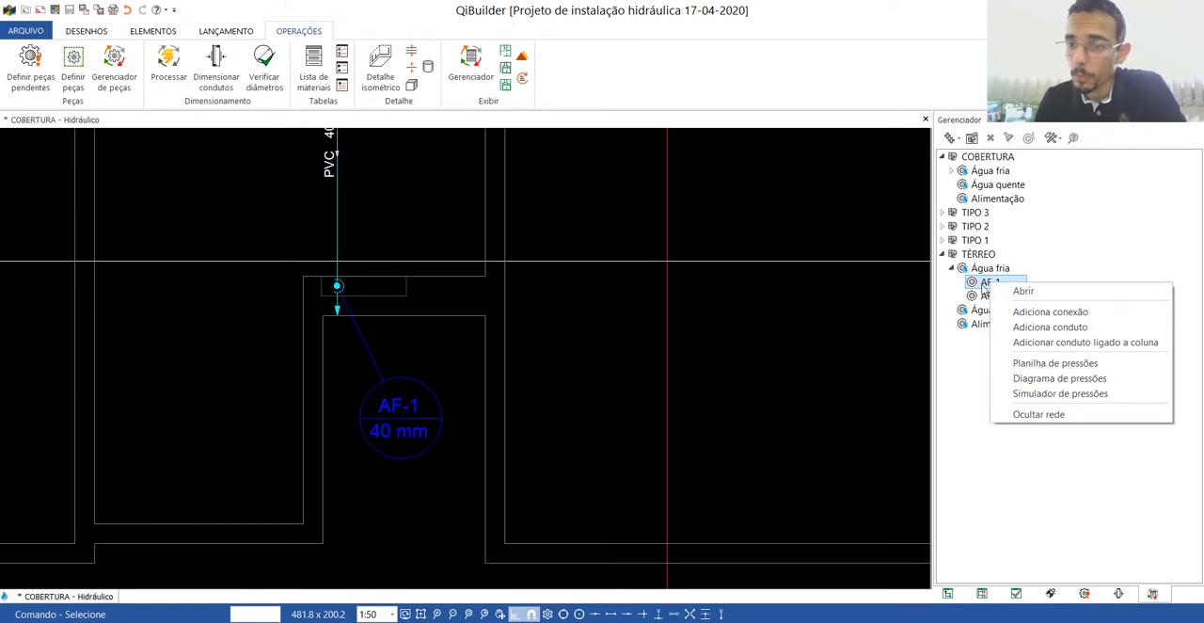
click(1044, 365)
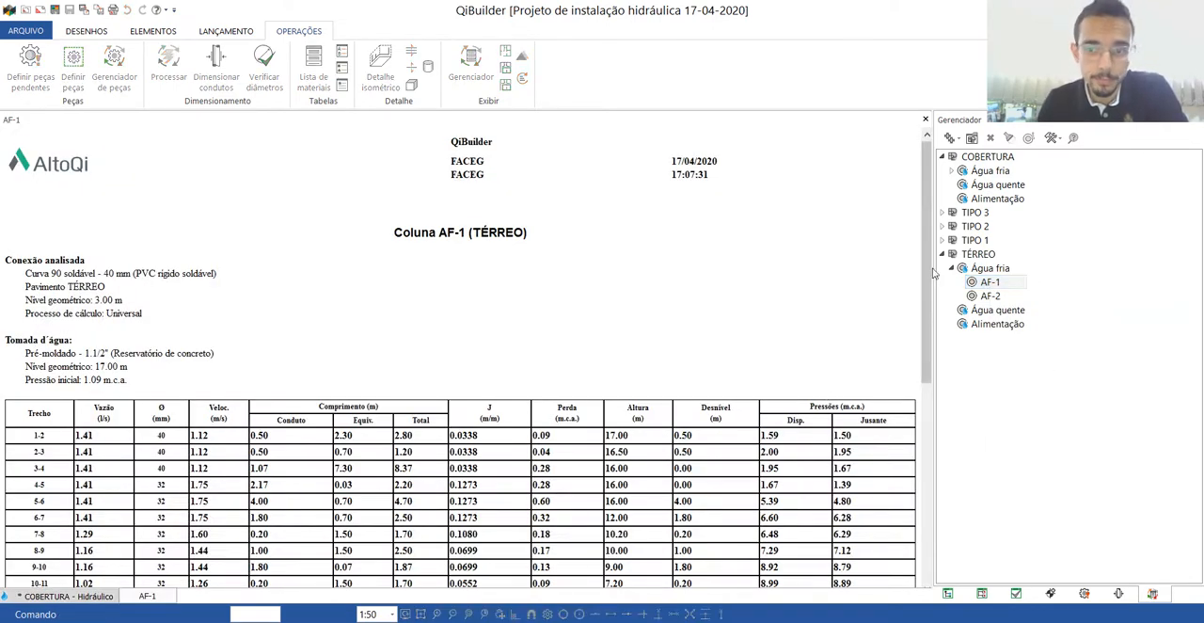
scroll(929, 295, down, 5)
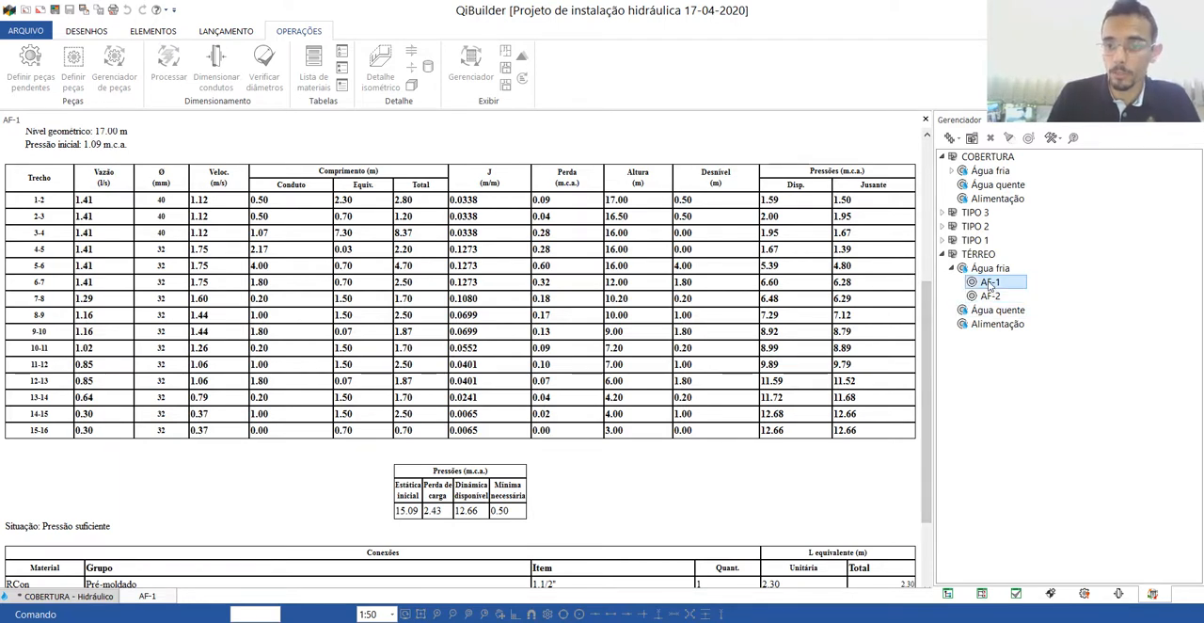
Open the pressure diagram of the TÉRREO column AF-1 and examine its numbered segments from the reservoir down the riser.
right_click(990, 285)
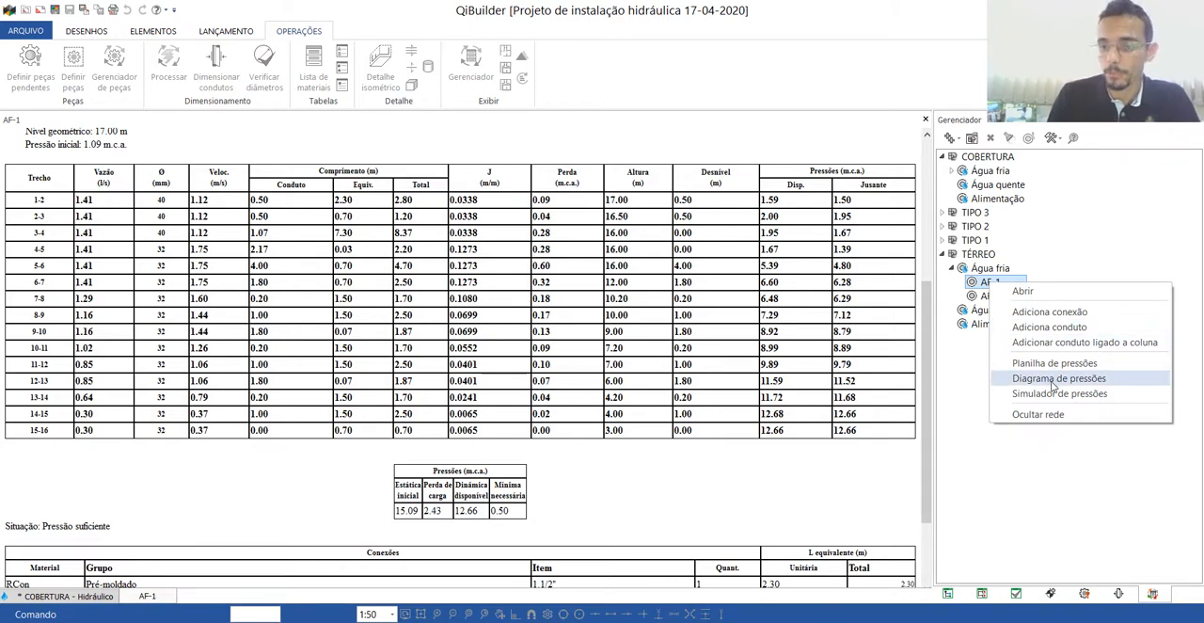
click(1056, 378)
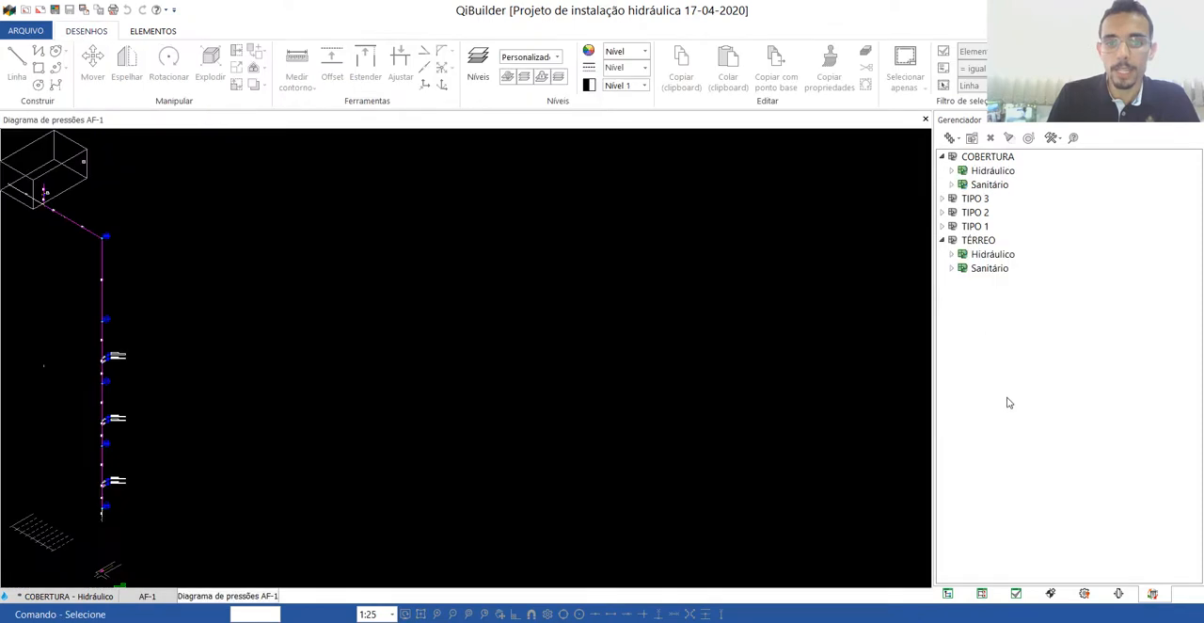
scroll(445, 376, up, 8)
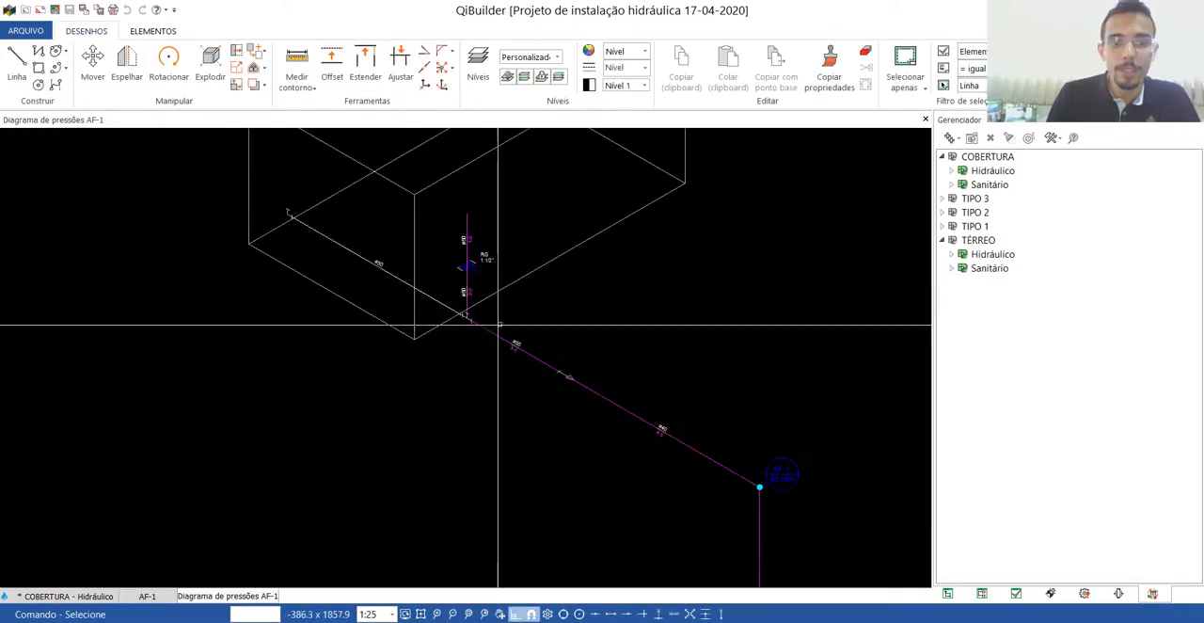
scroll(453, 168, down, 6)
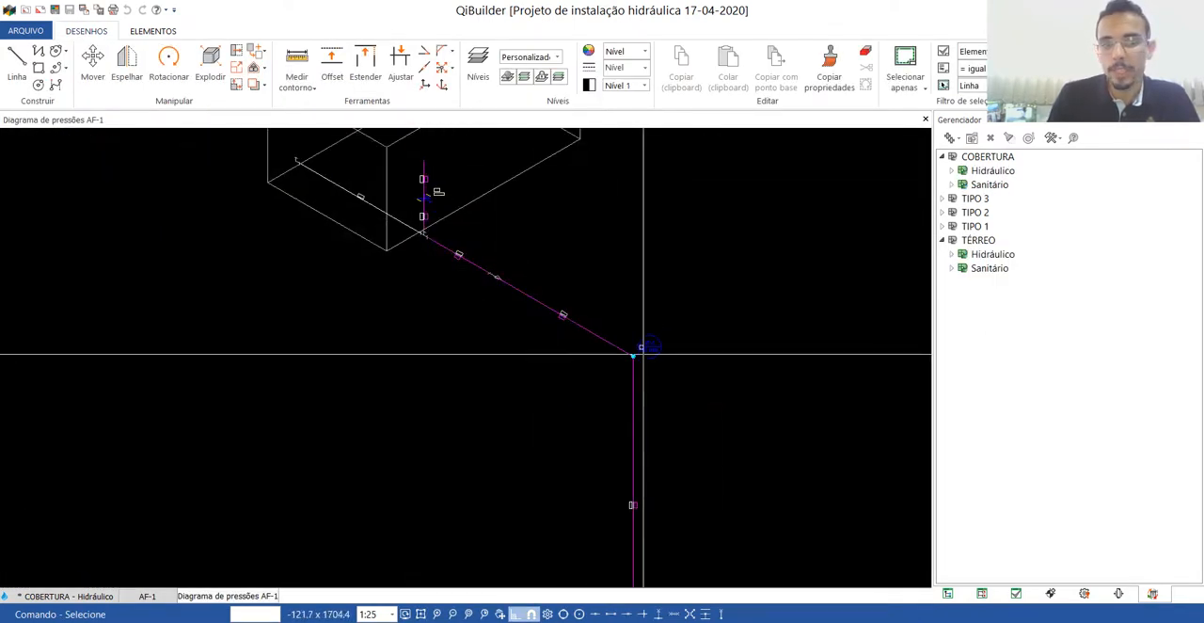
scroll(596, 338, down, 2)
scroll(596, 338, up, 6)
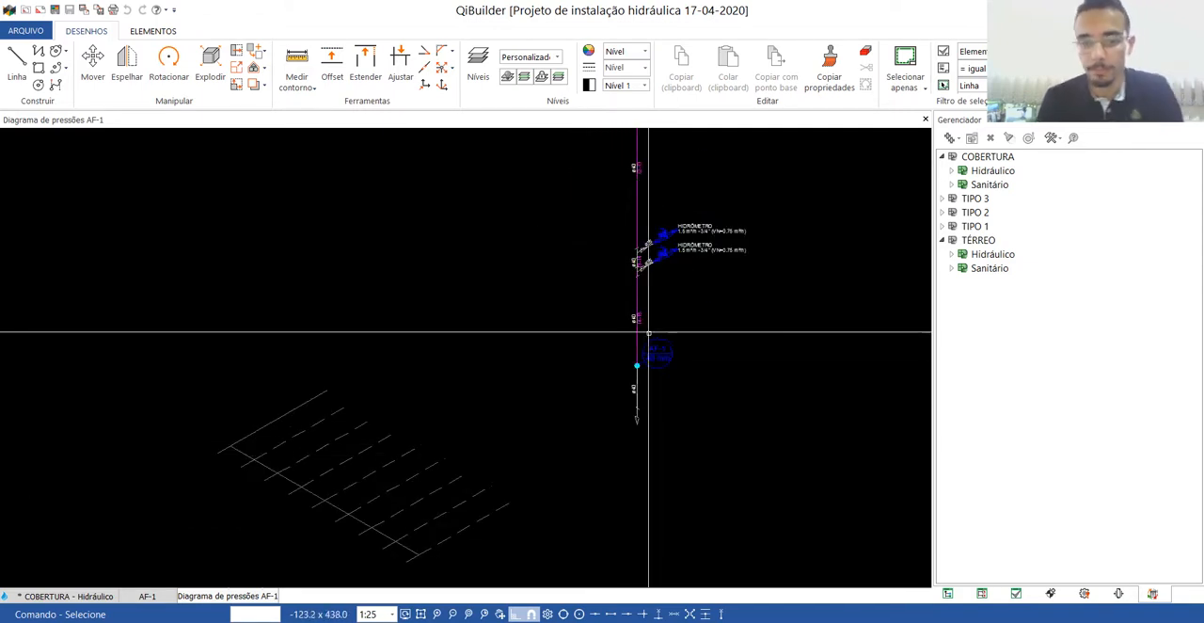
scroll(632, 405, down, 3)
scroll(636, 399, down, 3)
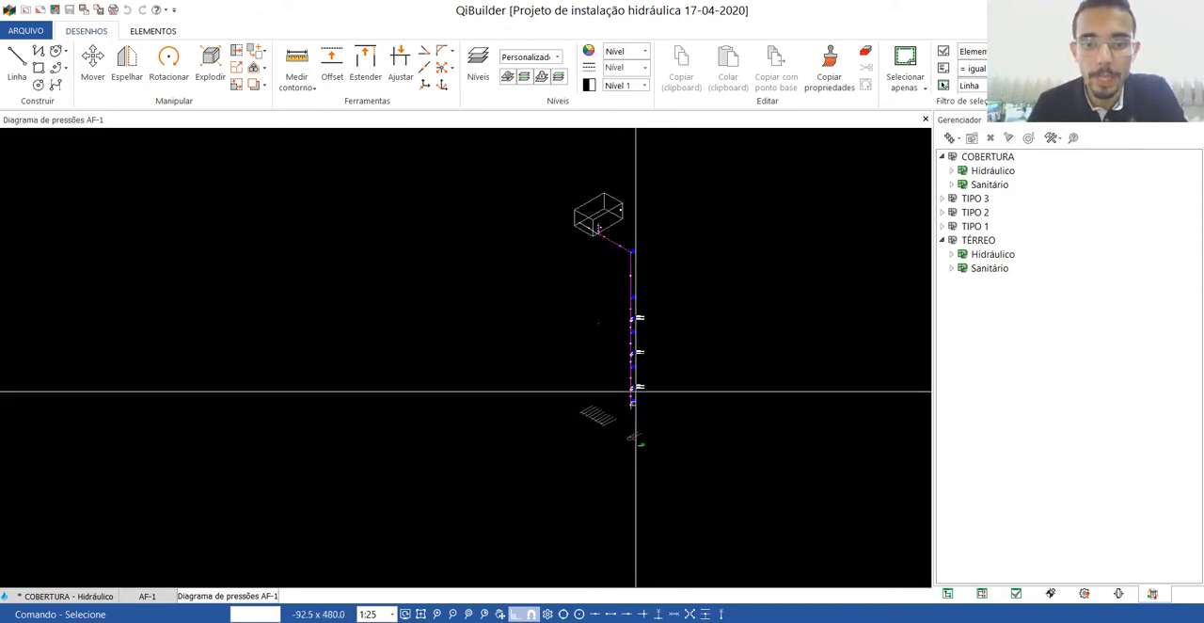
scroll(629, 217, up, 6)
scroll(479, 226, up, 2)
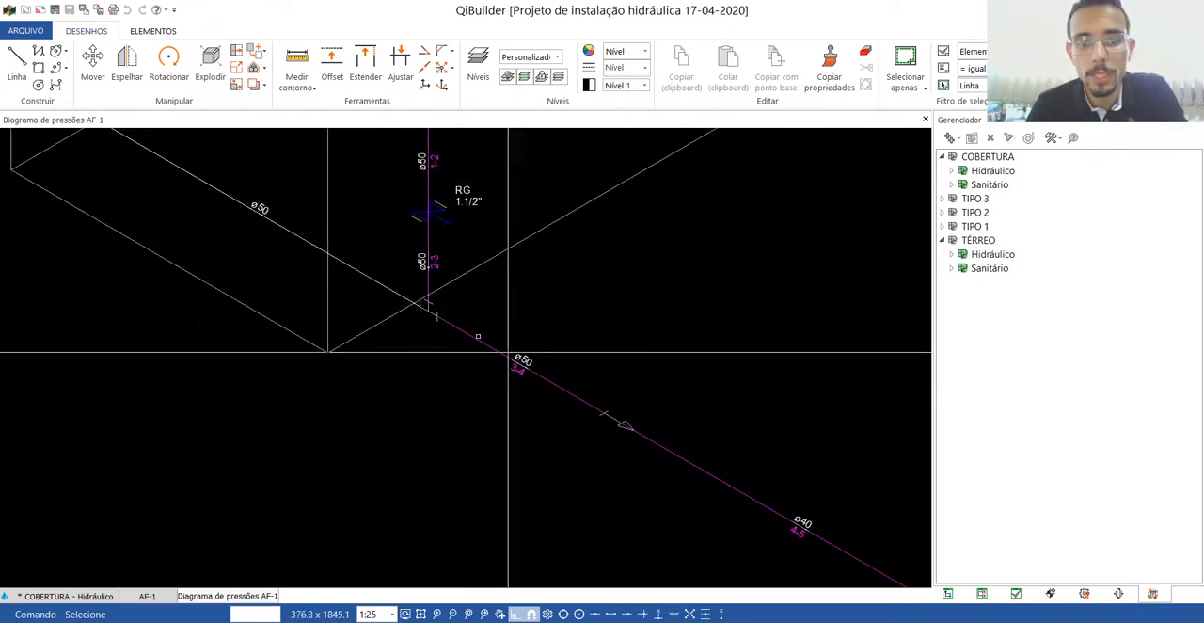
scroll(523, 354, down, 3)
scroll(604, 402, up, 4)
scroll(578, 399, down, 3)
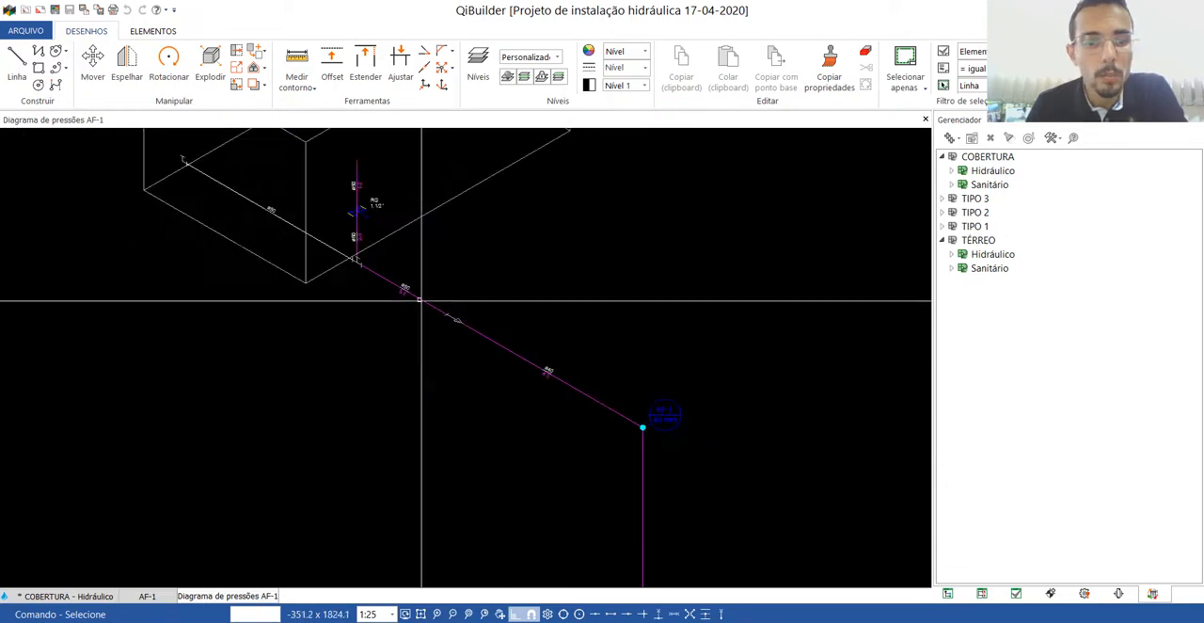
scroll(349, 201, up, 3)
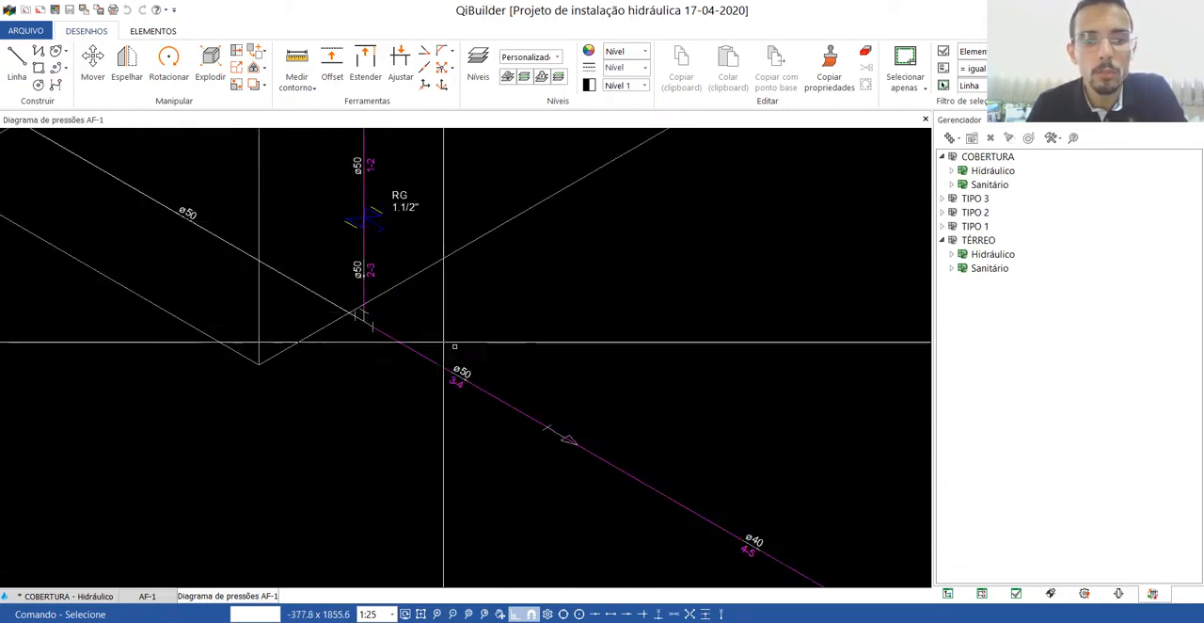
scroll(468, 297, down, 2)
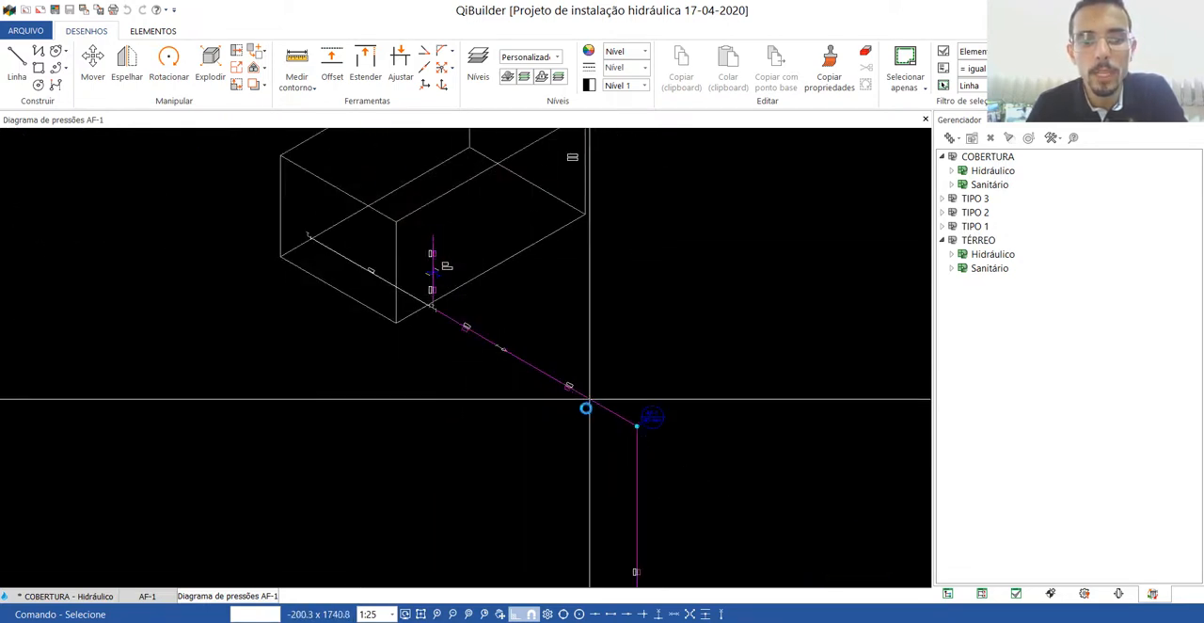
scroll(586, 408, up, 3)
scroll(352, 265, down, 5)
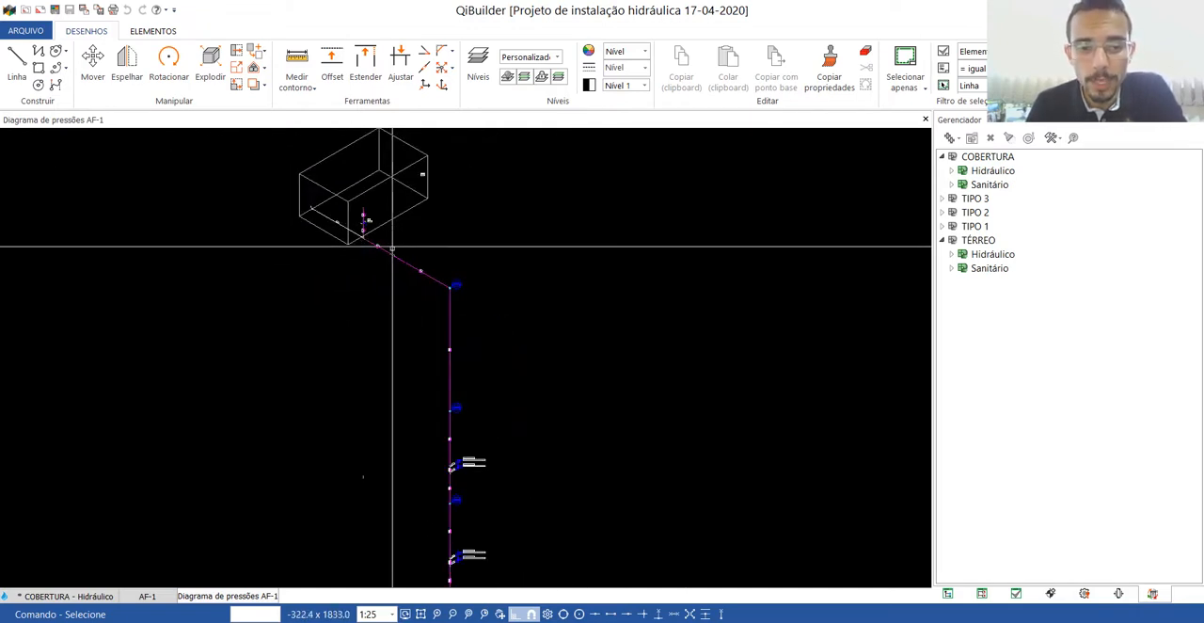
scroll(403, 339, up, 3)
scroll(371, 282, down, 2)
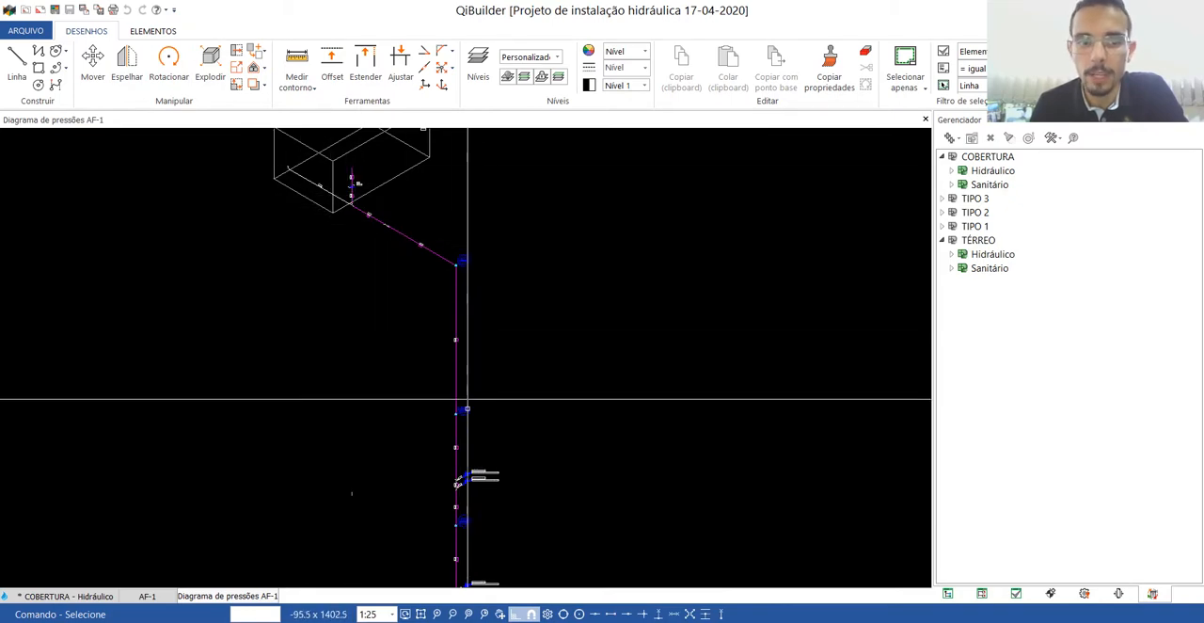
Close the AF-1 pressure diagram, its pressure spreadsheet and the COBERTURA hydraulic drawing.
click(926, 120)
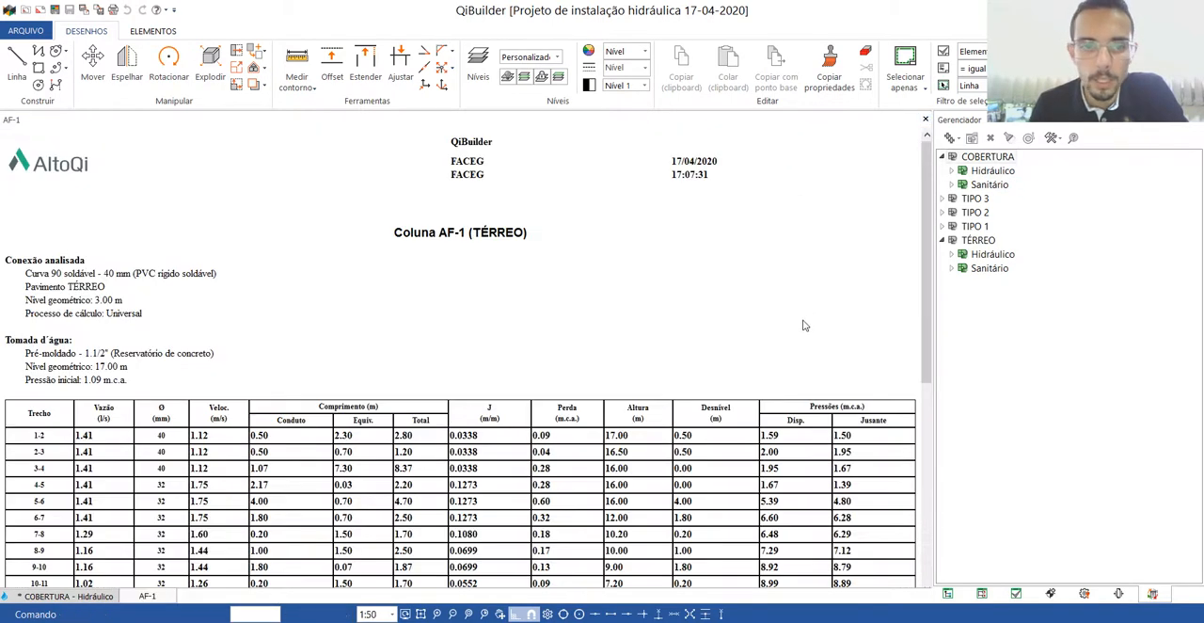
click(925, 120)
scroll(869, 192, down, 5)
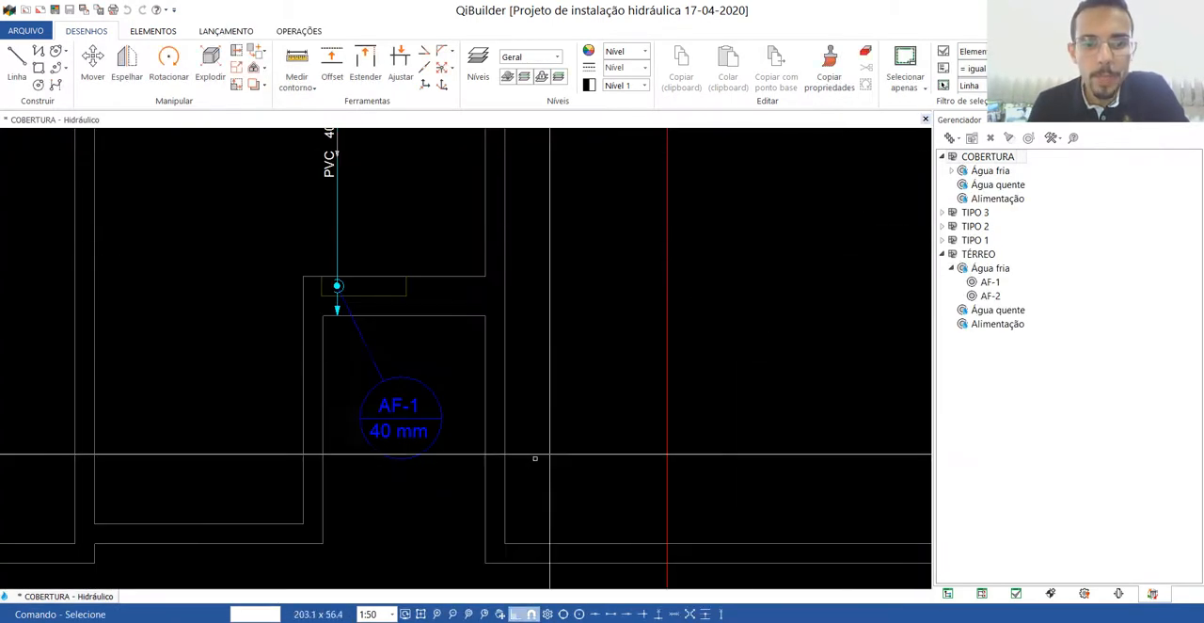
click(925, 119)
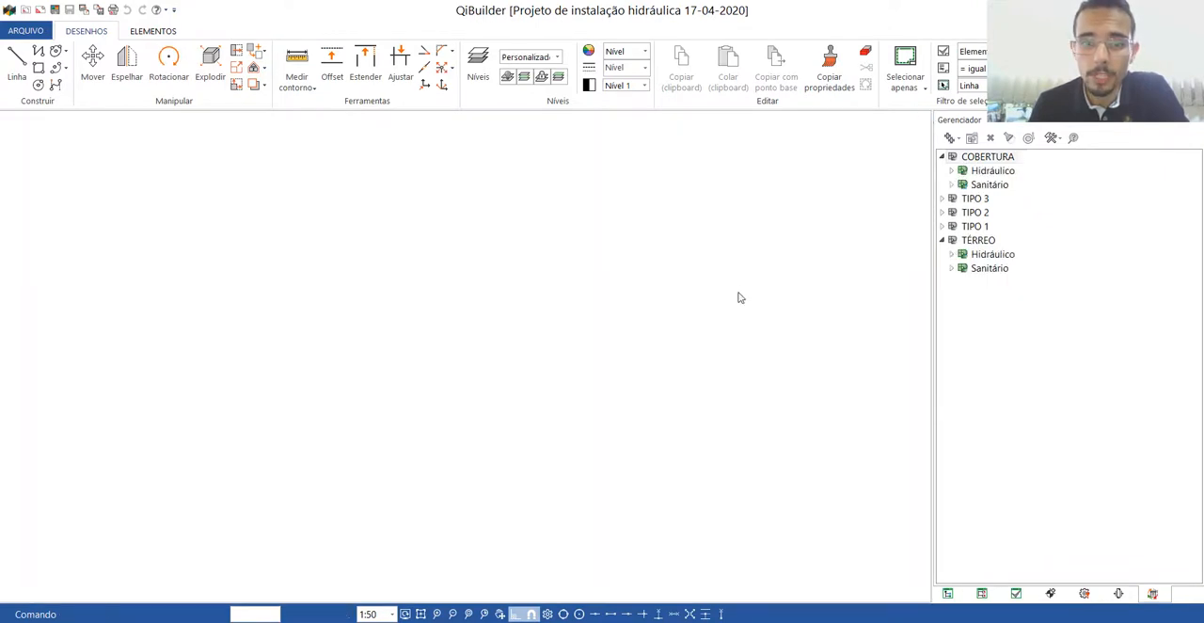
Open the hydraulic drawing of the TIPO 3 floor at the H12 bathroom.
click(947, 594)
click(1003, 254)
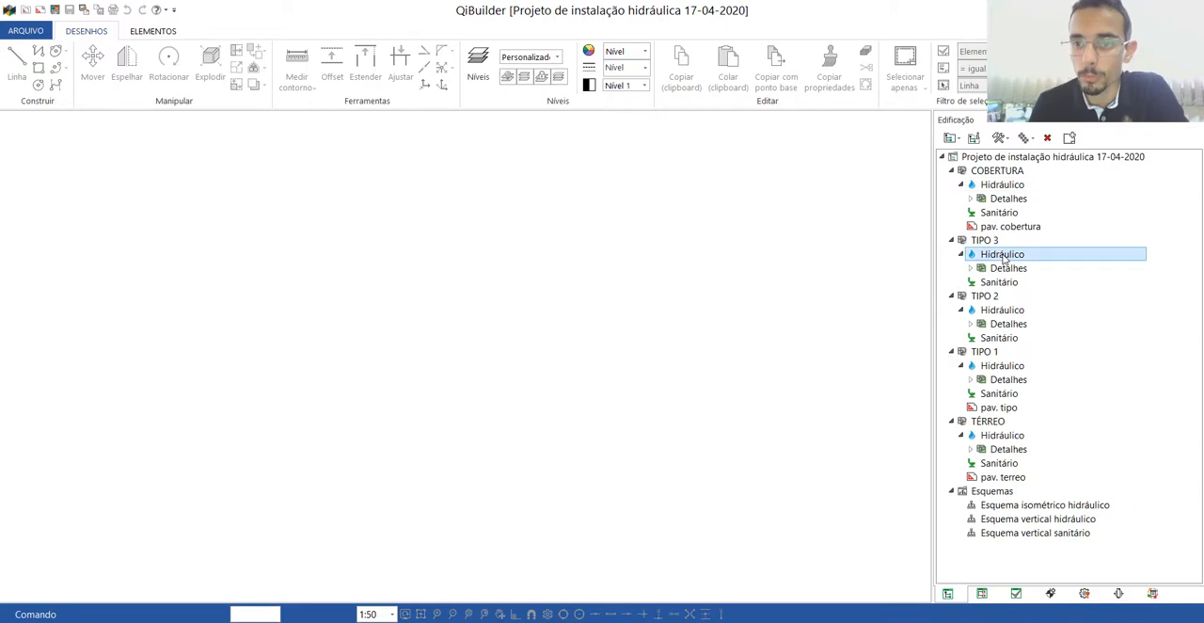
double_click(1002, 253)
scroll(399, 319, up, 8)
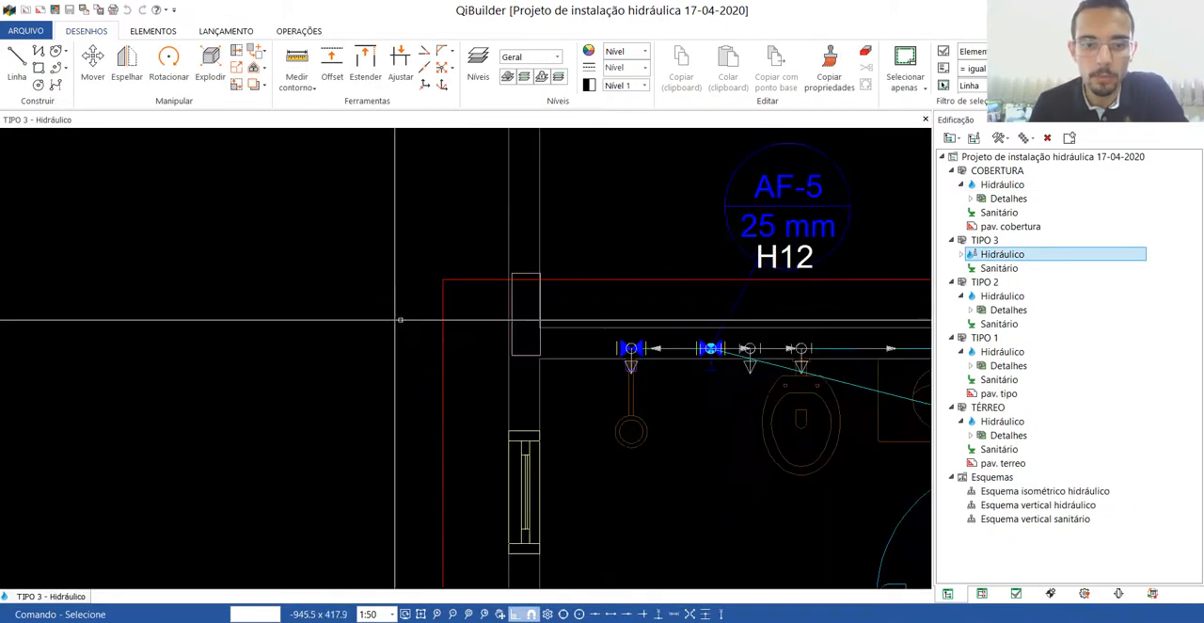
Open the H12 isometric detail and inspect the shower branch with its RG and RP valves.
click(604, 282)
click(613, 281)
click(617, 284)
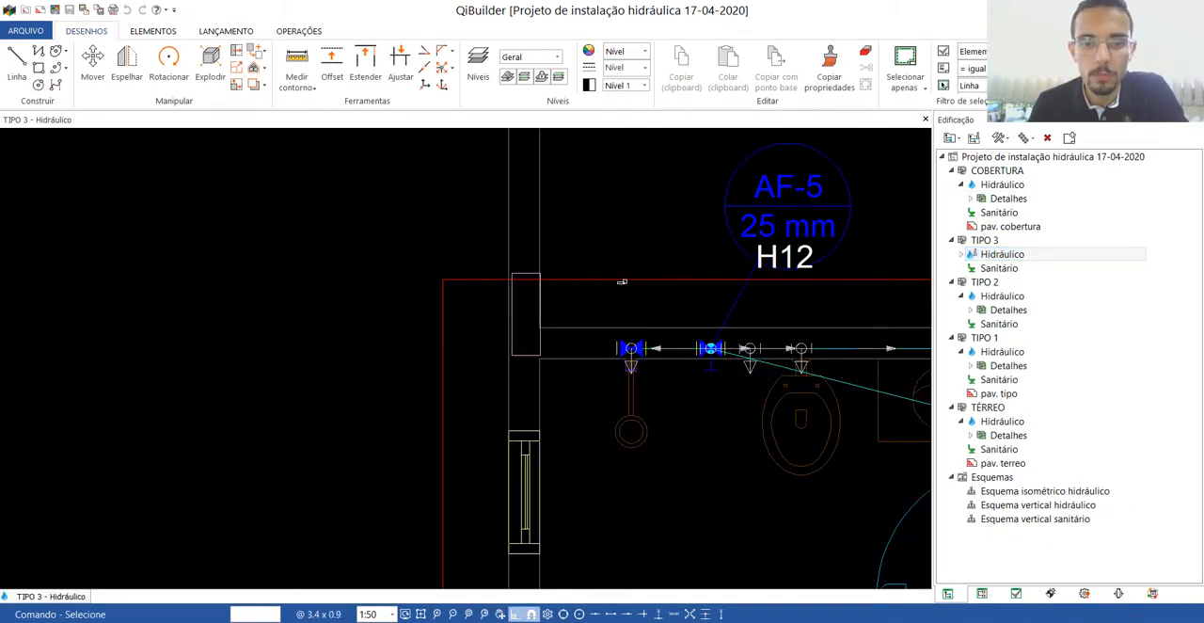
double_click(625, 282)
scroll(467, 319, down, 1)
scroll(122, 327, up, 2)
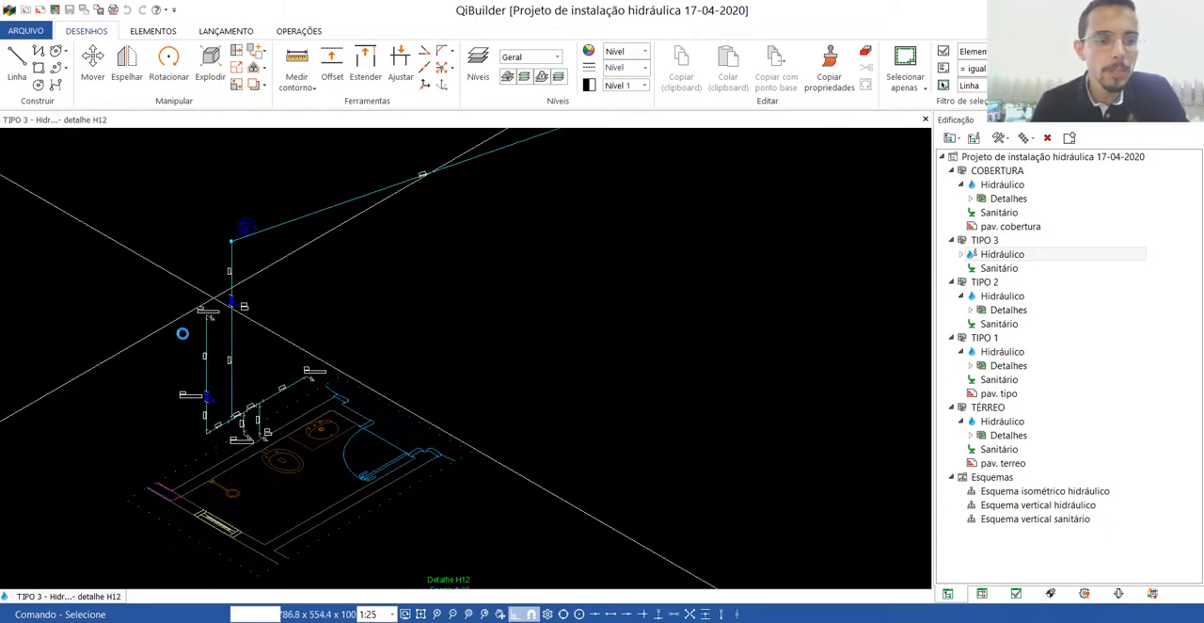
scroll(182, 333, up, 4)
scroll(408, 320, down, 1)
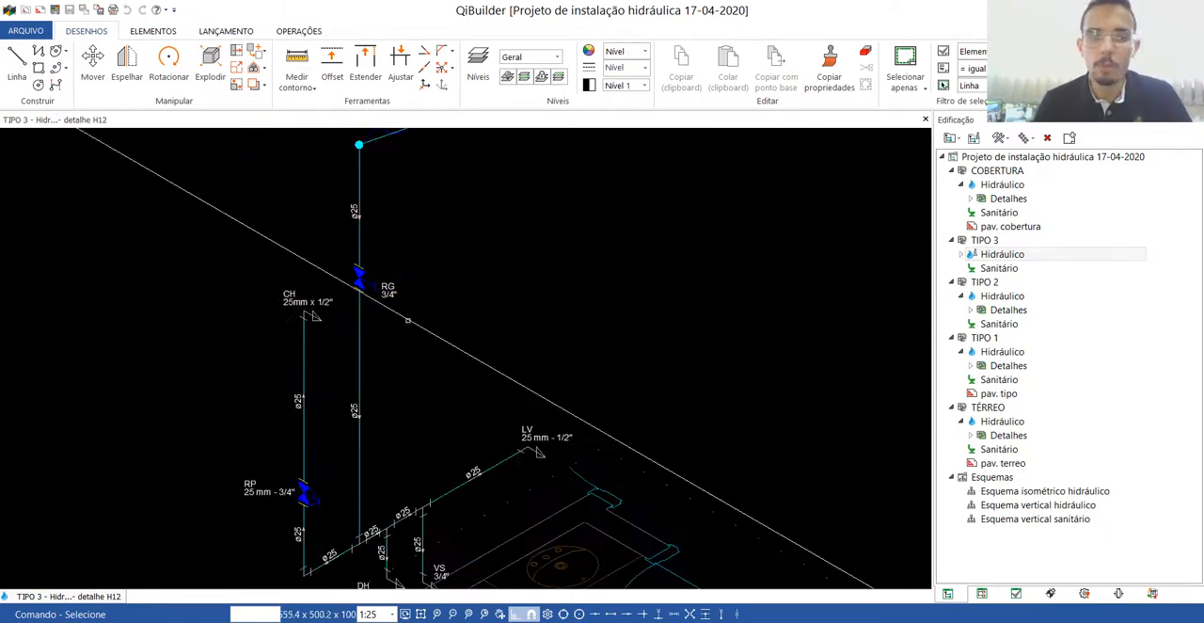
Add the H12 shower point CH as a connection named CH TIPO3 in the TIPO 3 Água fria network.
click(304, 32)
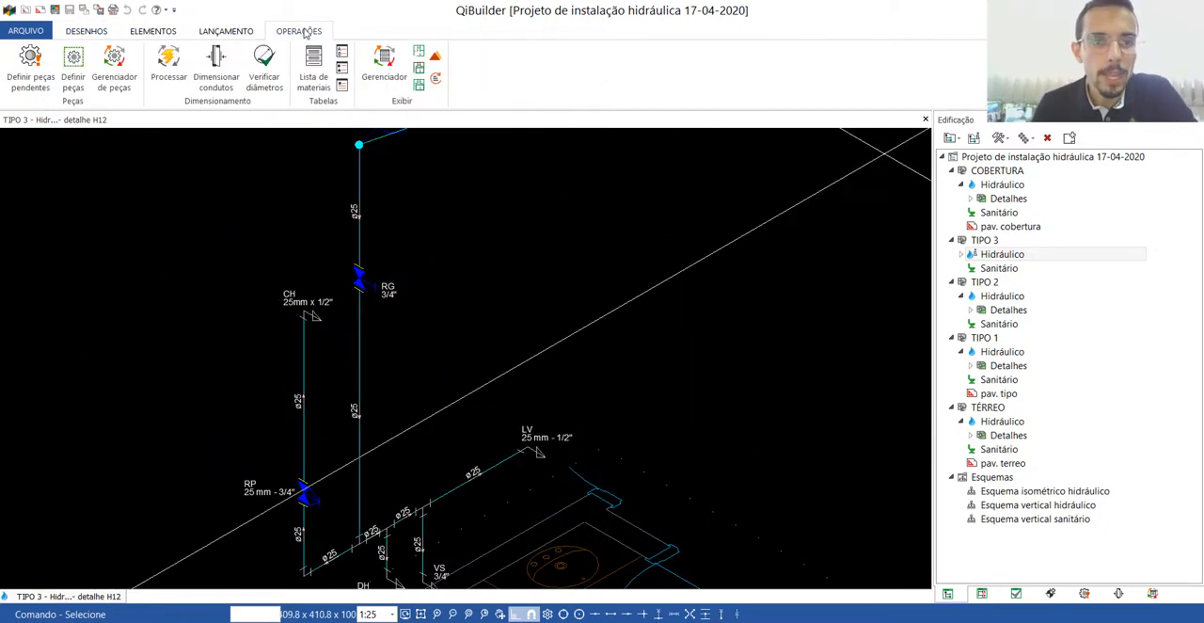
click(384, 64)
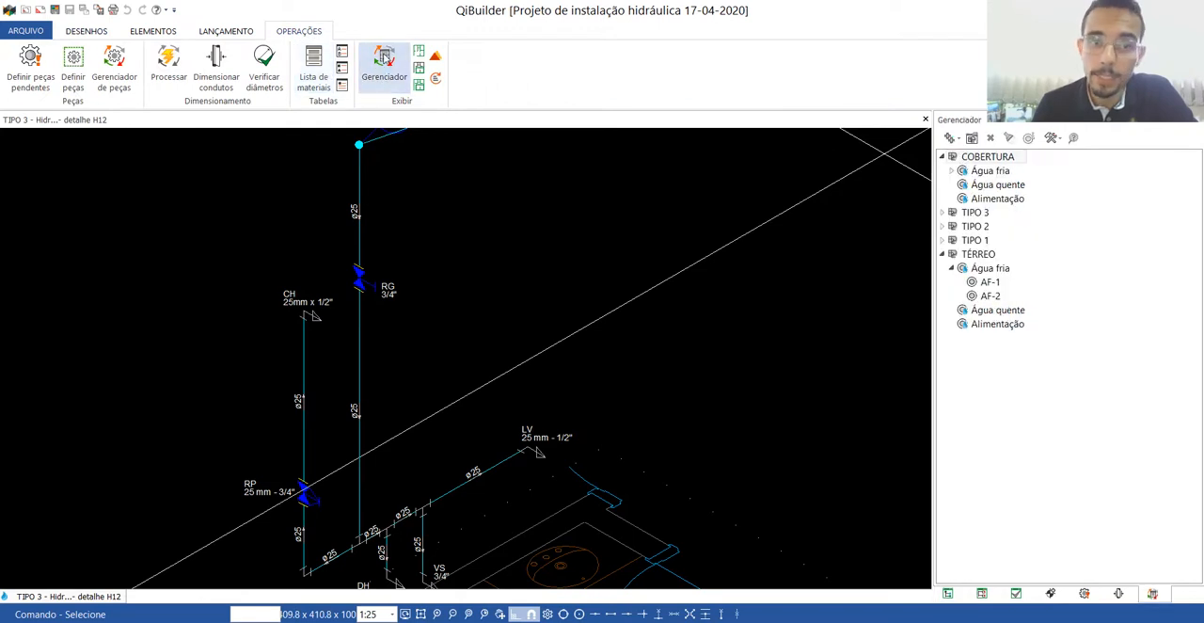
click(942, 213)
click(952, 228)
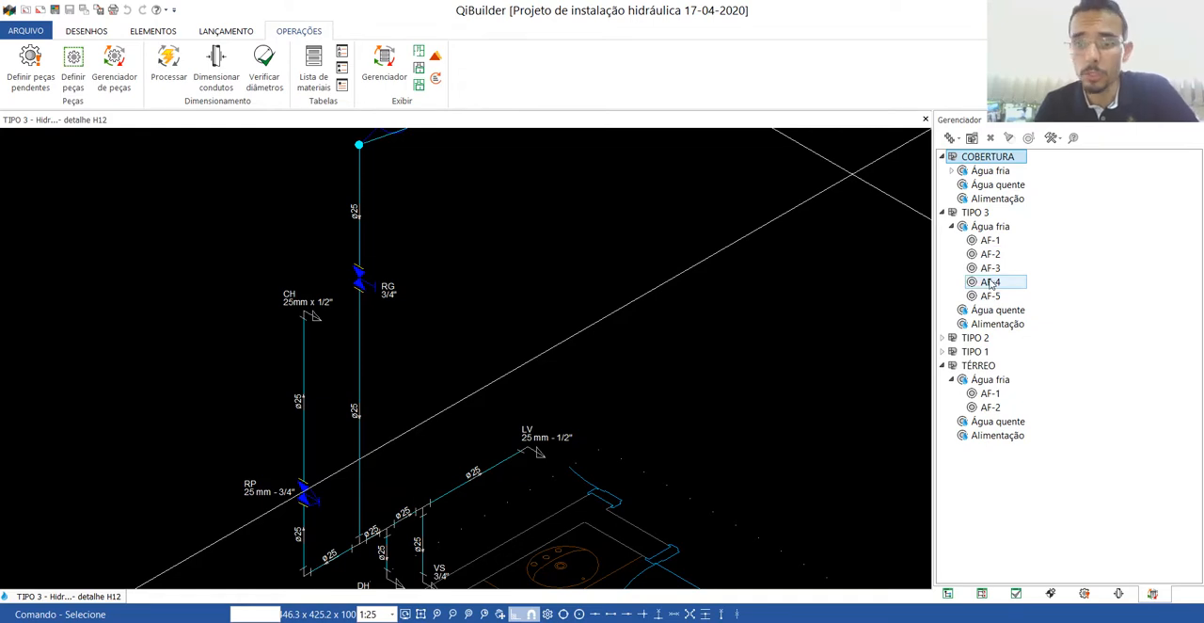
right_click(993, 231)
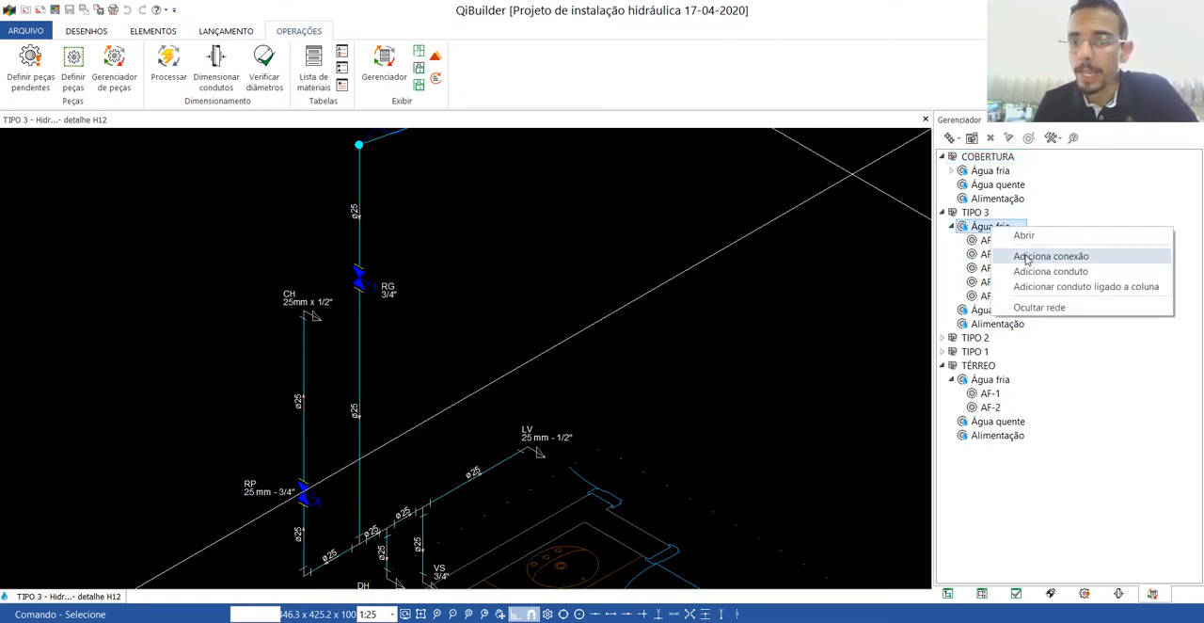
click(1061, 257)
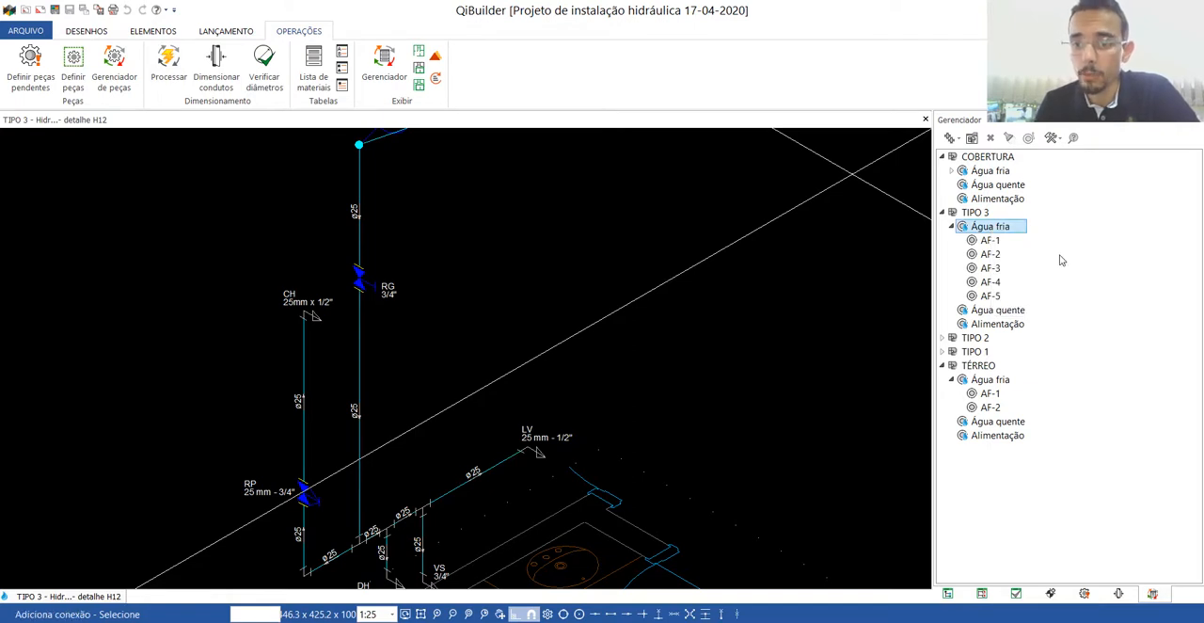
click(302, 311)
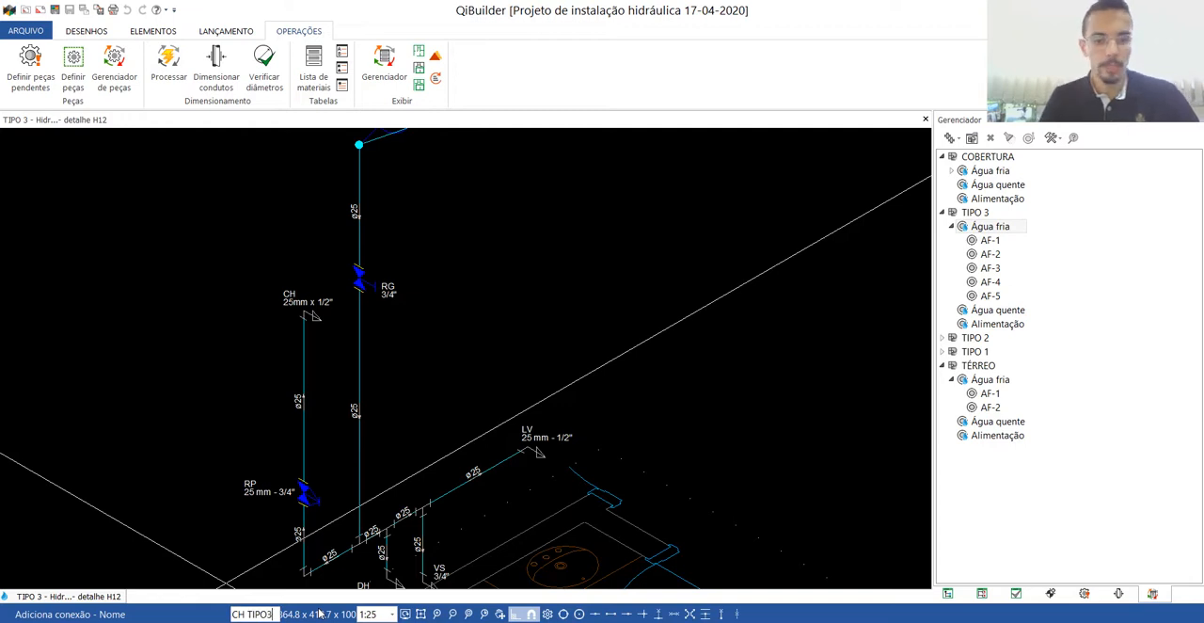
key(Return)
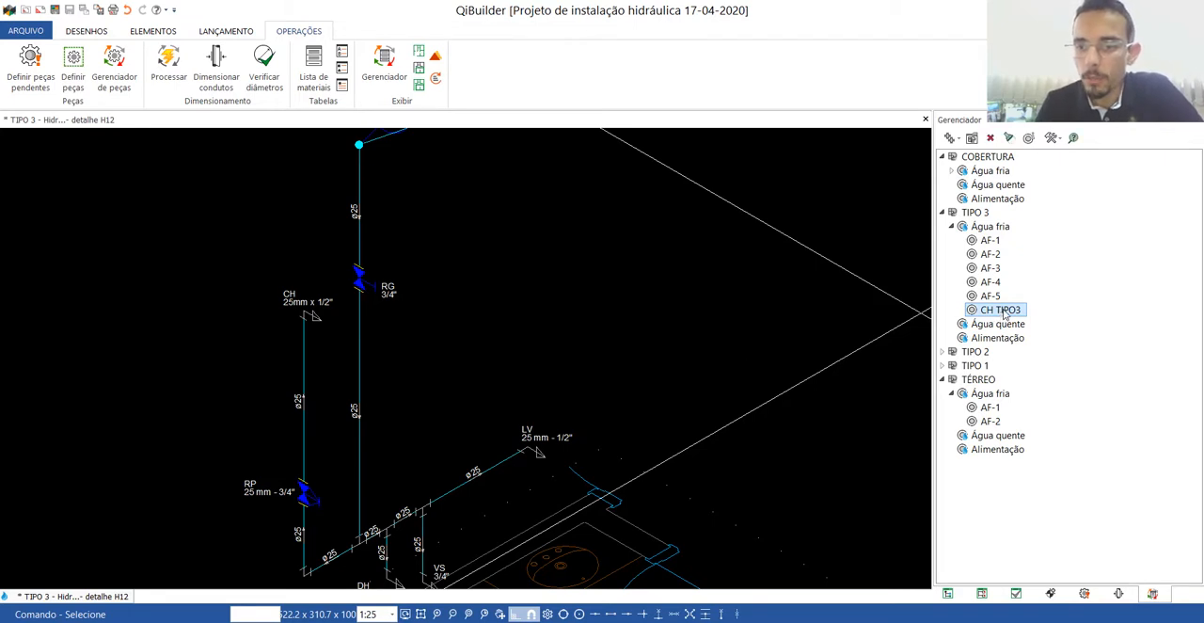
Open the pressure spreadsheet of the CH TIPO3 connection and review its segment table and pressure summary.
right_click(1005, 315)
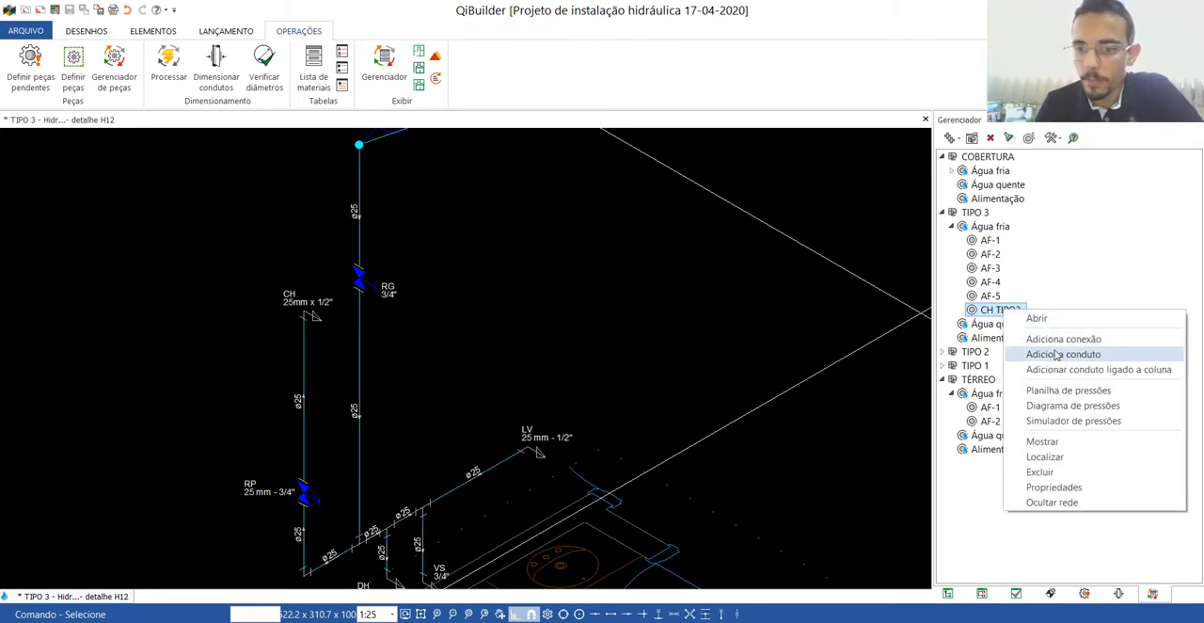
click(1055, 391)
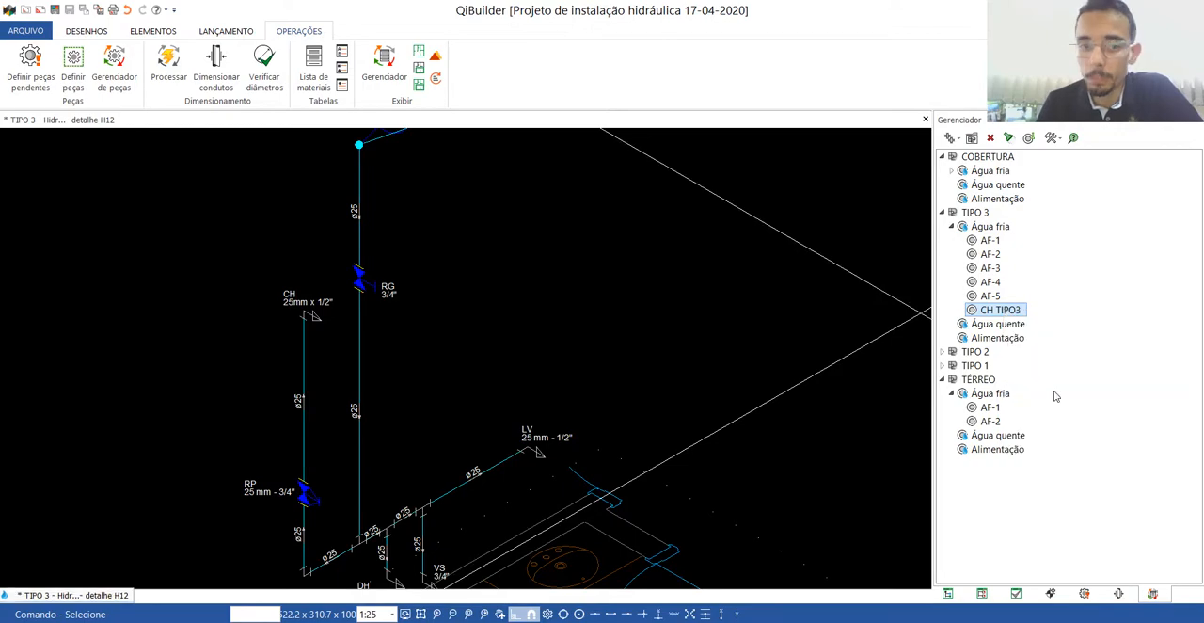
scroll(928, 205, down, 5)
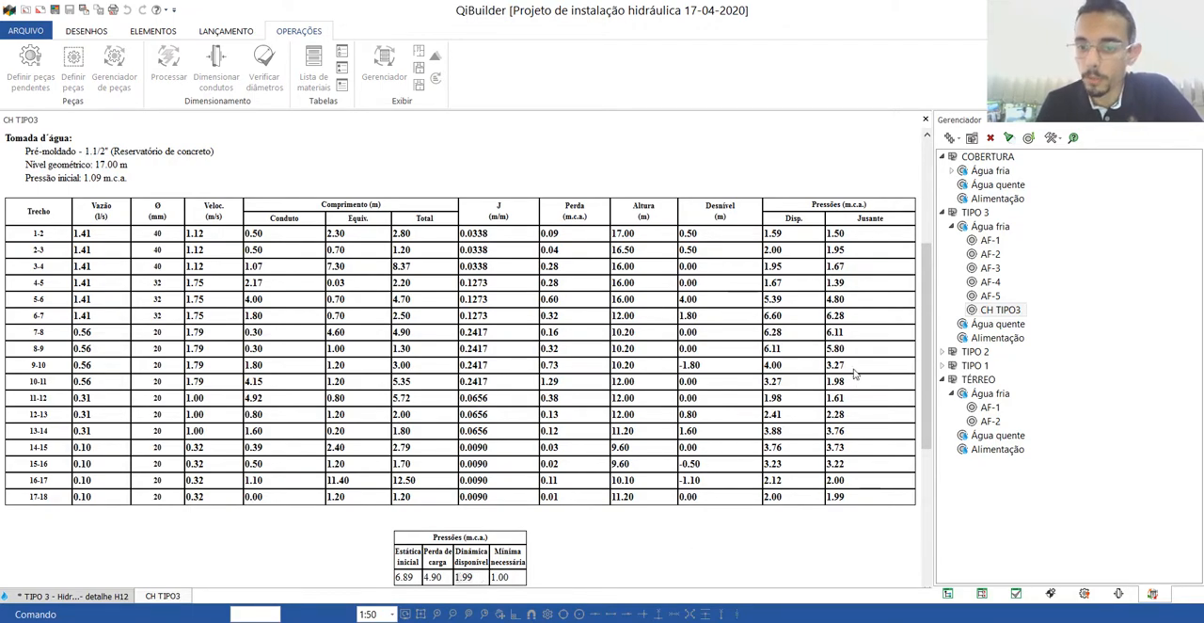
drag(929, 357, 929, 298)
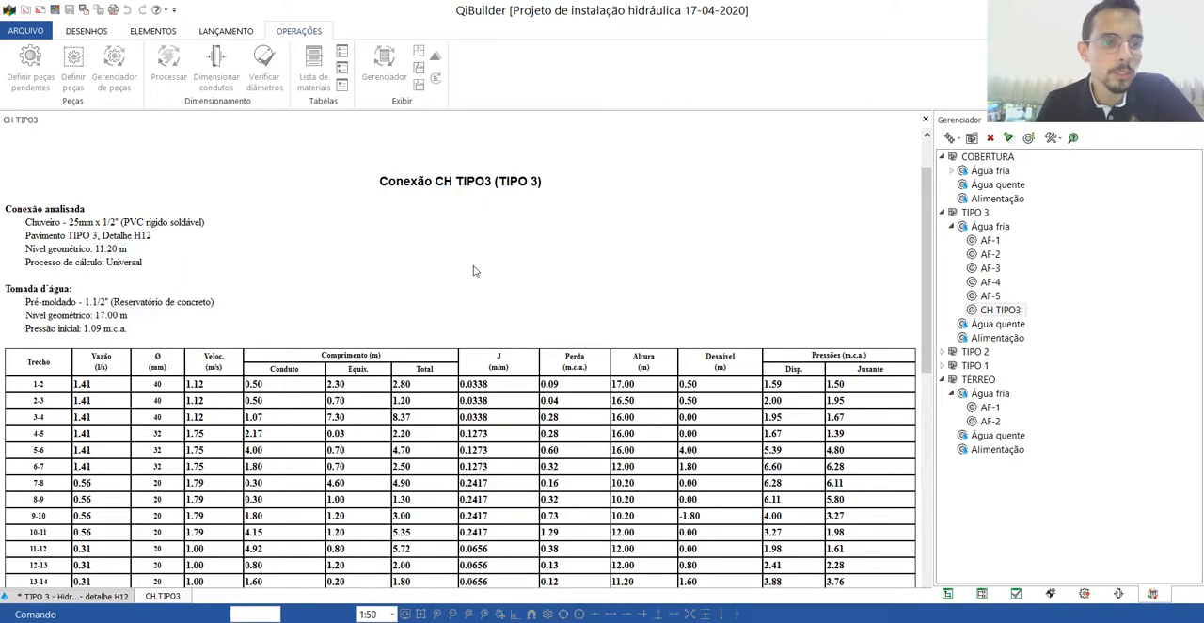
scroll(903, 282, down, 5)
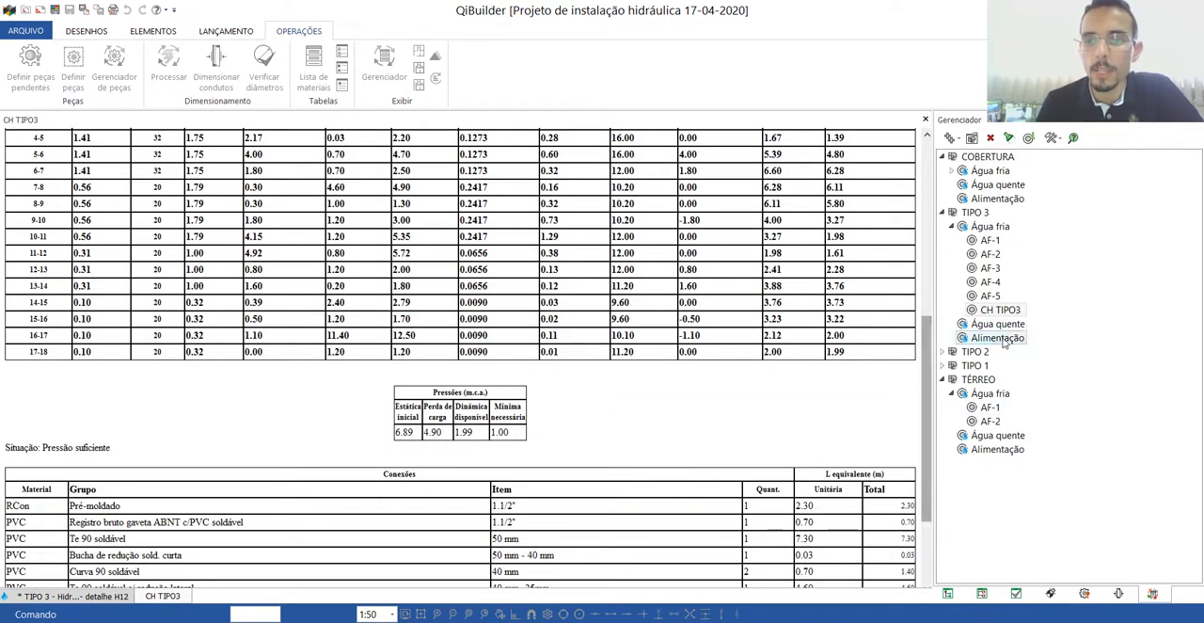
Examine the CH TIPO3 pressure diagram from the riser to the shower, and close both the diagram and the spreadsheet.
right_click(1003, 313)
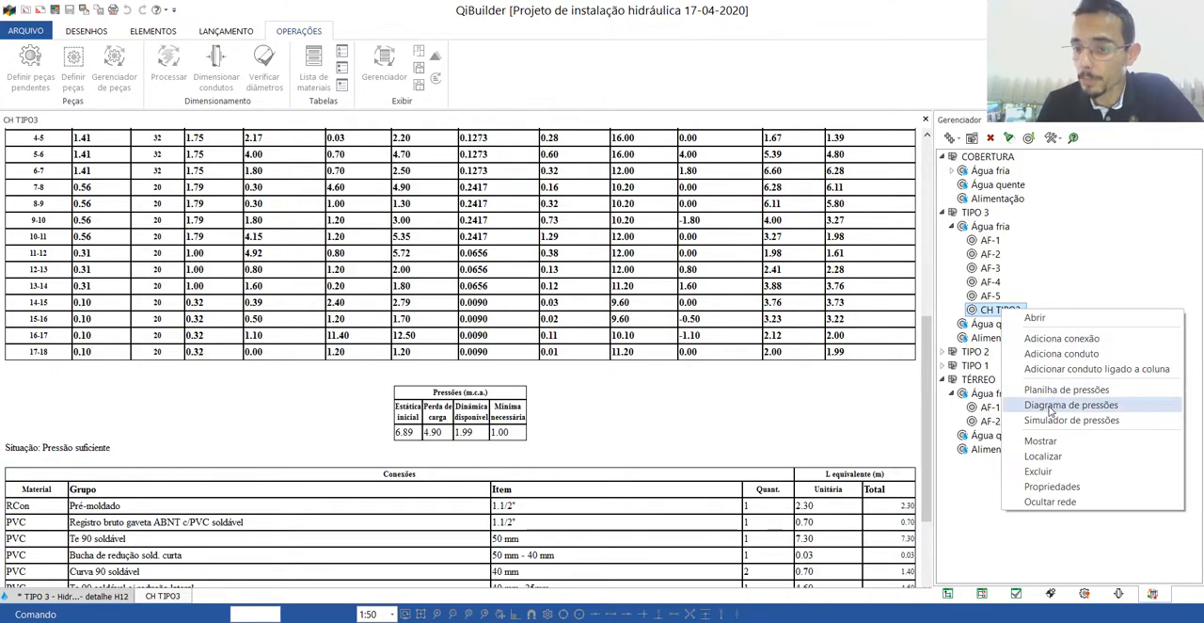
click(1051, 405)
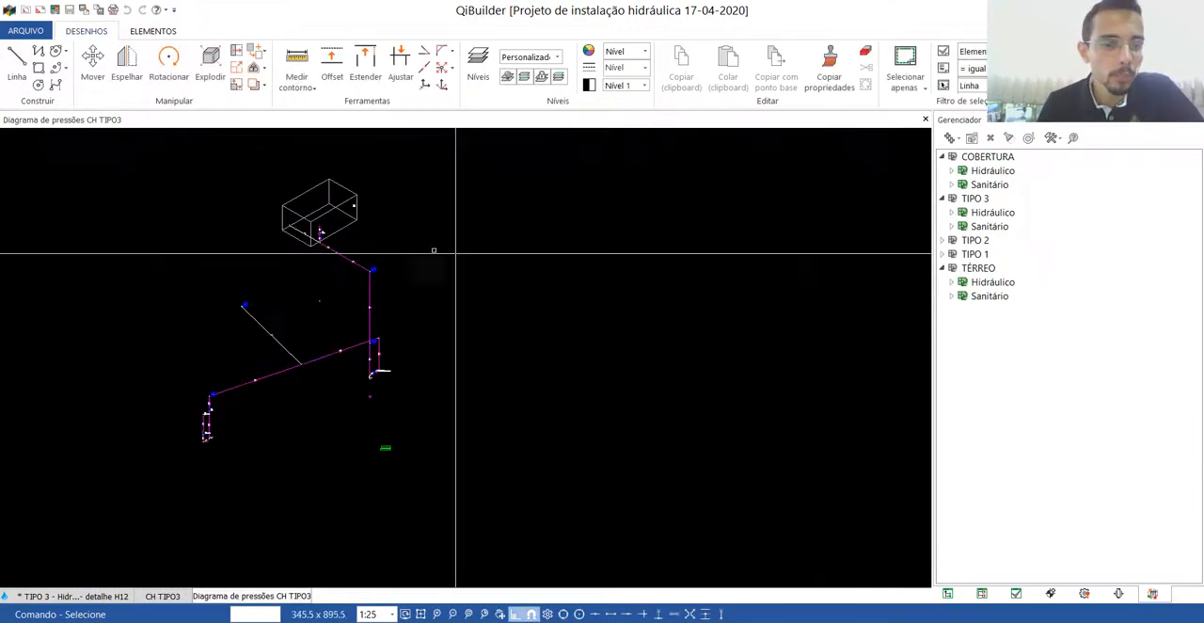
scroll(354, 366, up, 5)
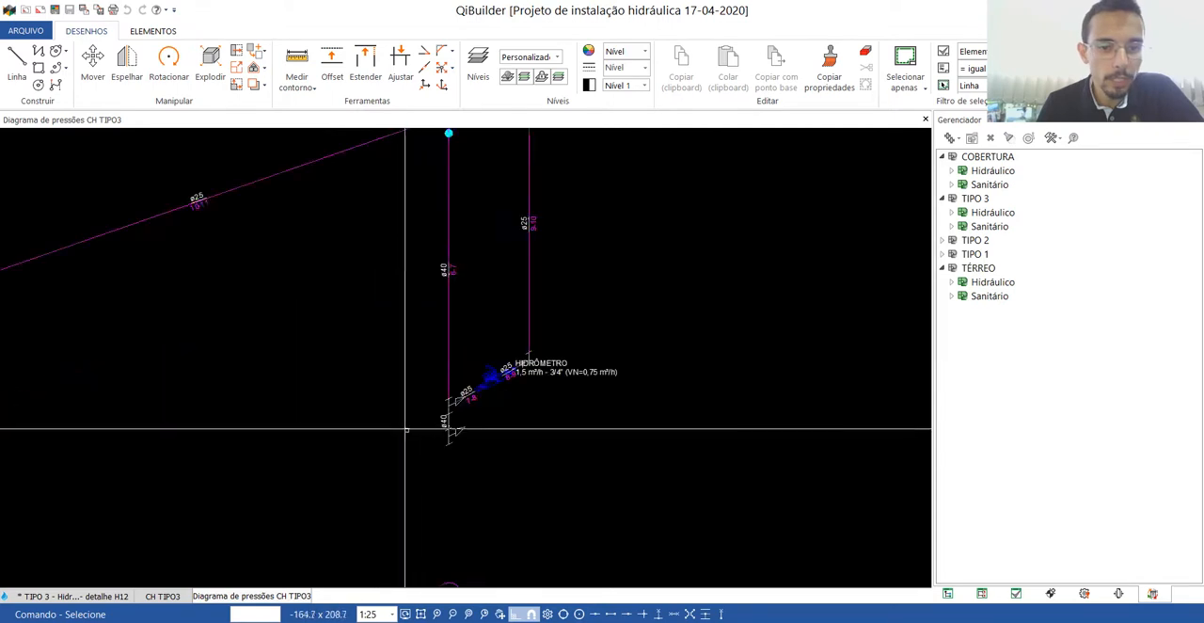
scroll(538, 381, down, 5)
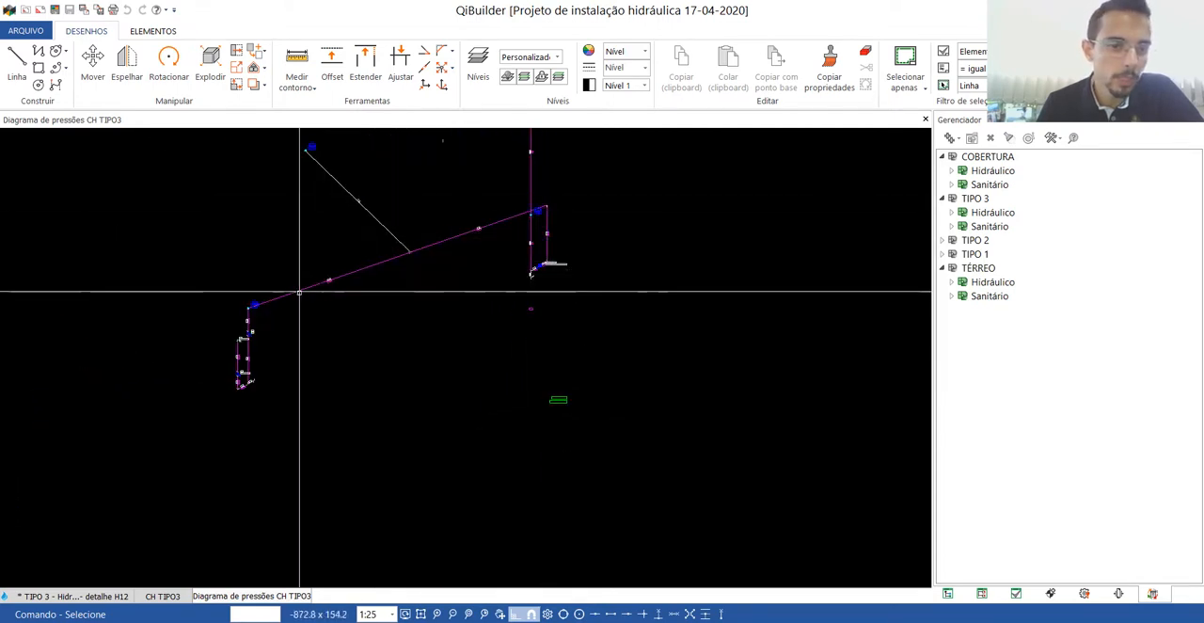
scroll(299, 293, up, 6)
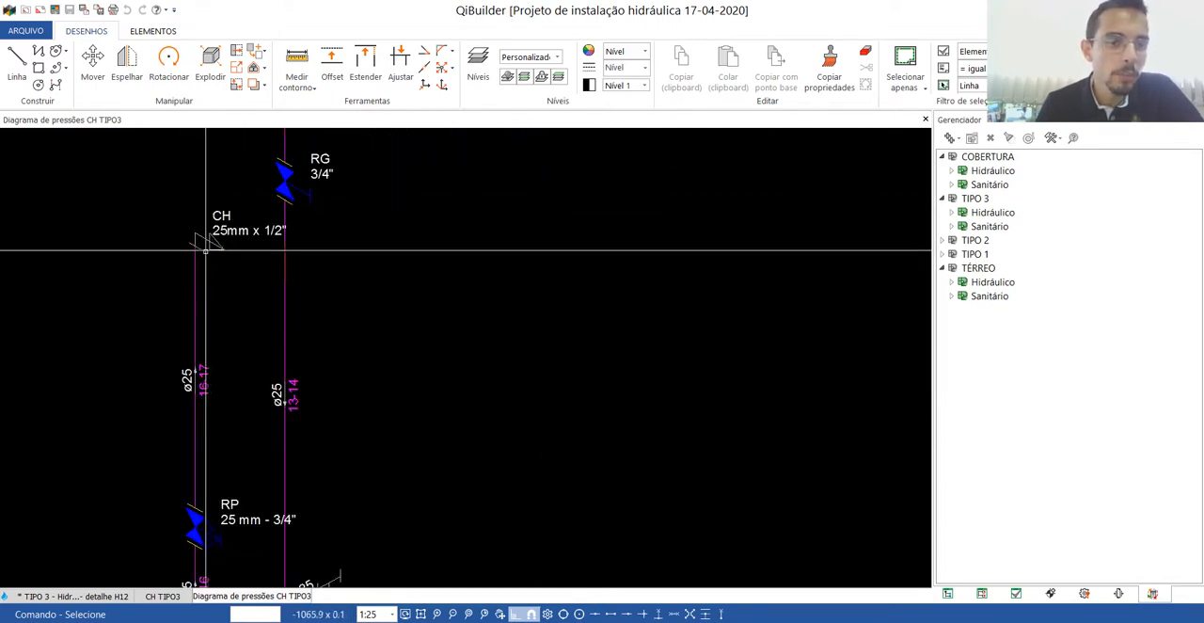
scroll(216, 363, down, 5)
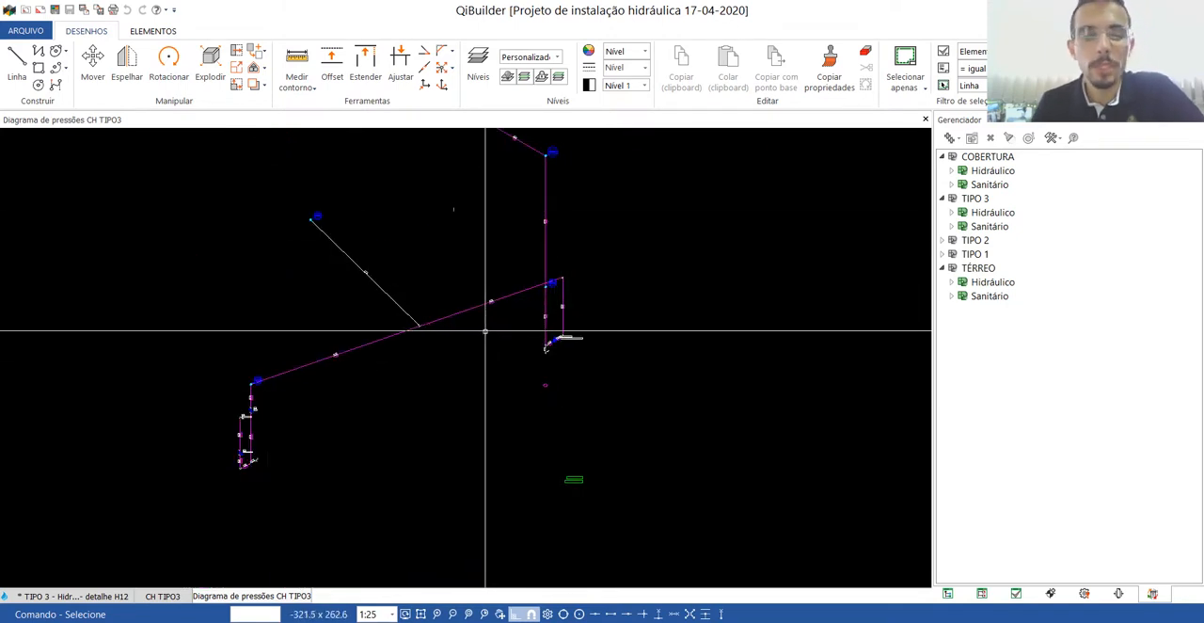
click(925, 120)
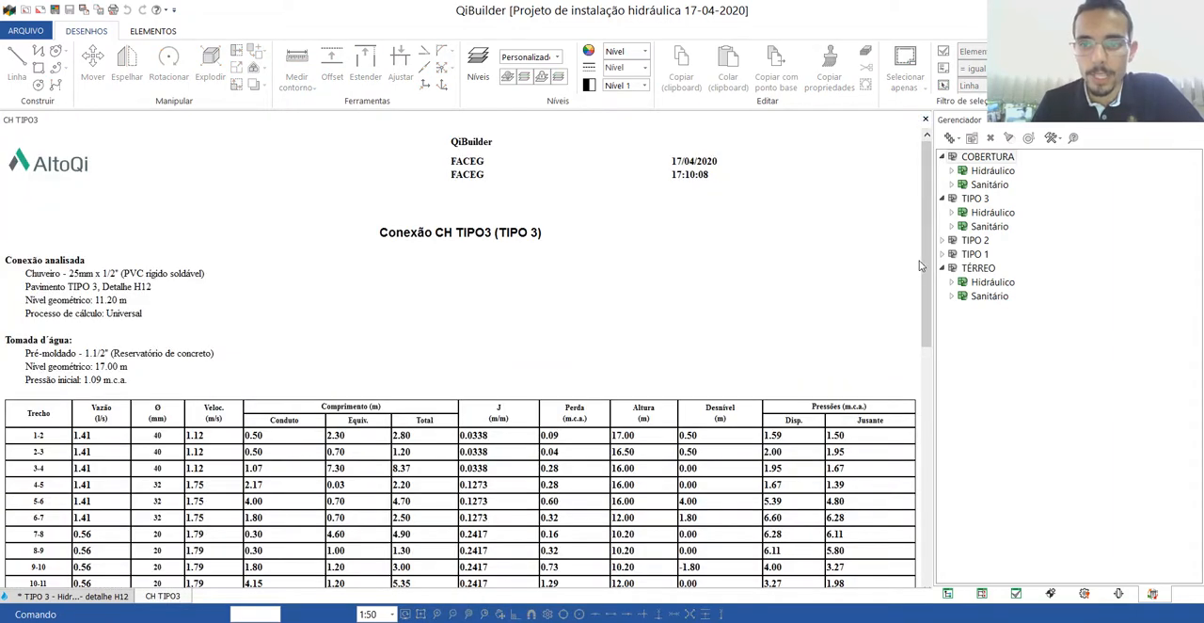
click(925, 120)
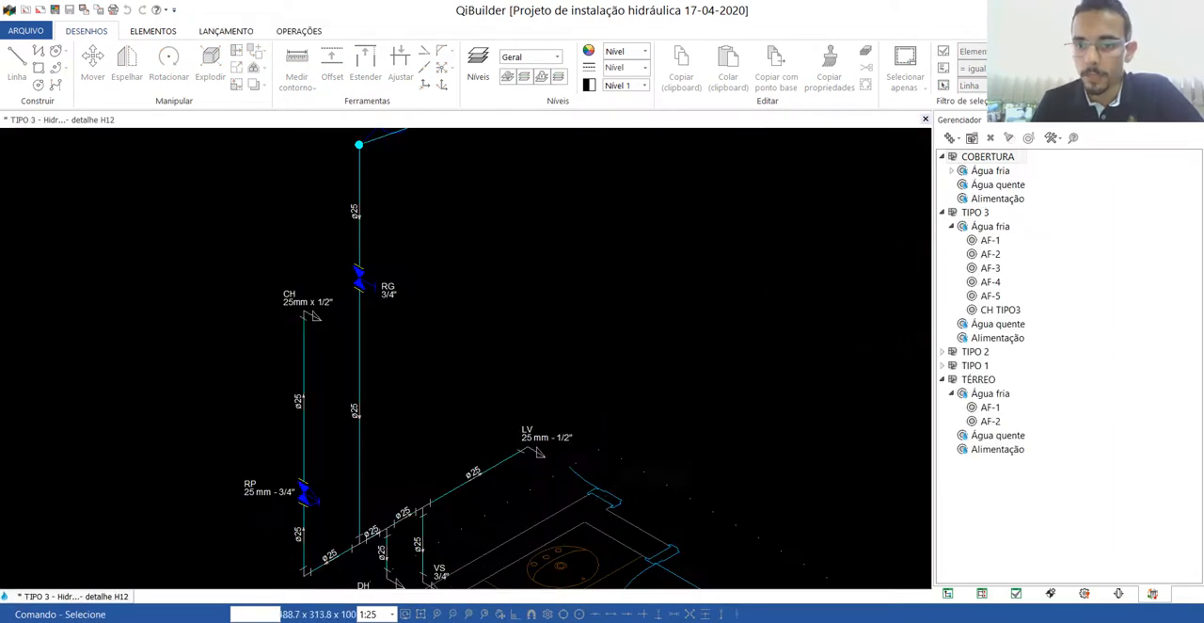
Open the pressure simulator for the CH TIPO3 connection.
click(999, 309)
right_click(999, 311)
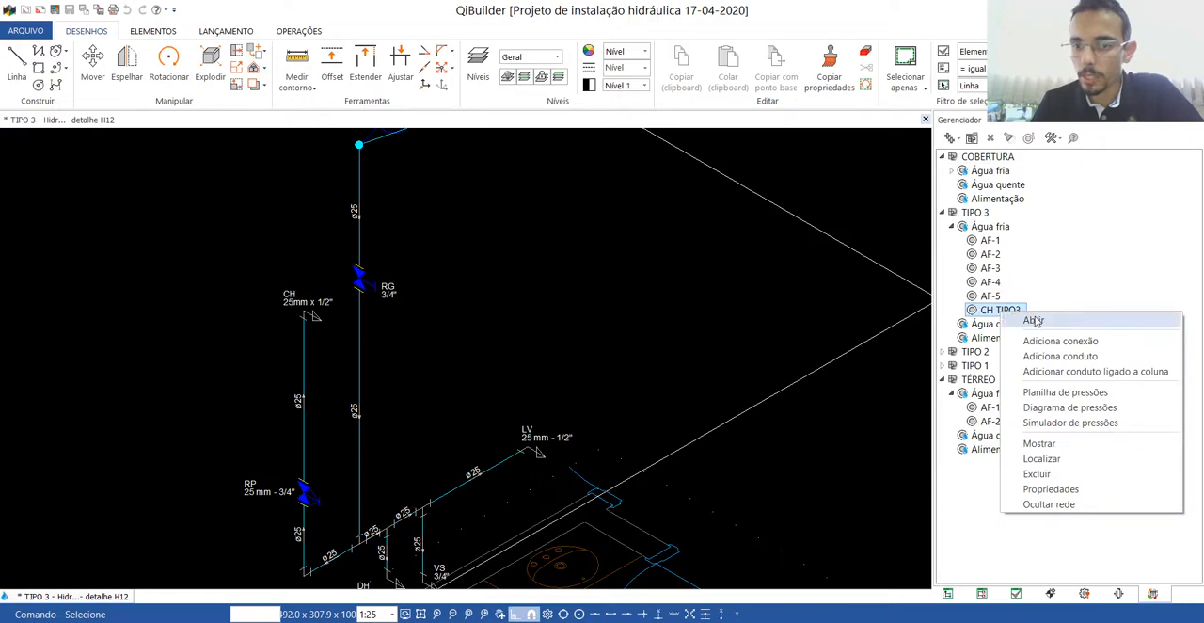
click(1056, 425)
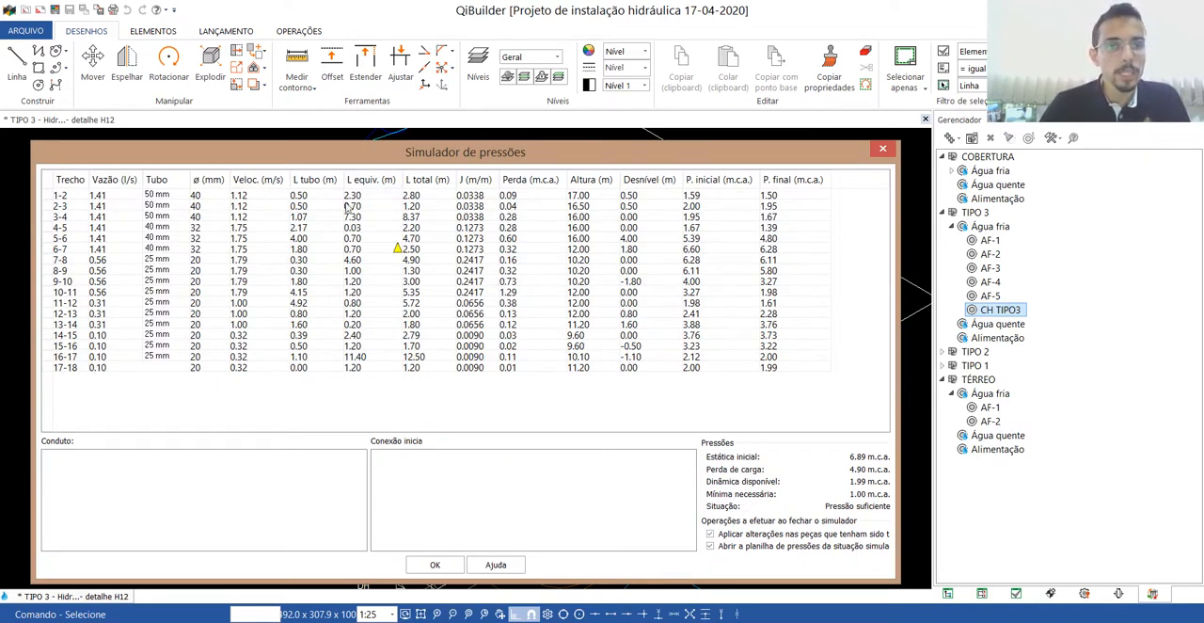
drag(176, 162, 169, 151)
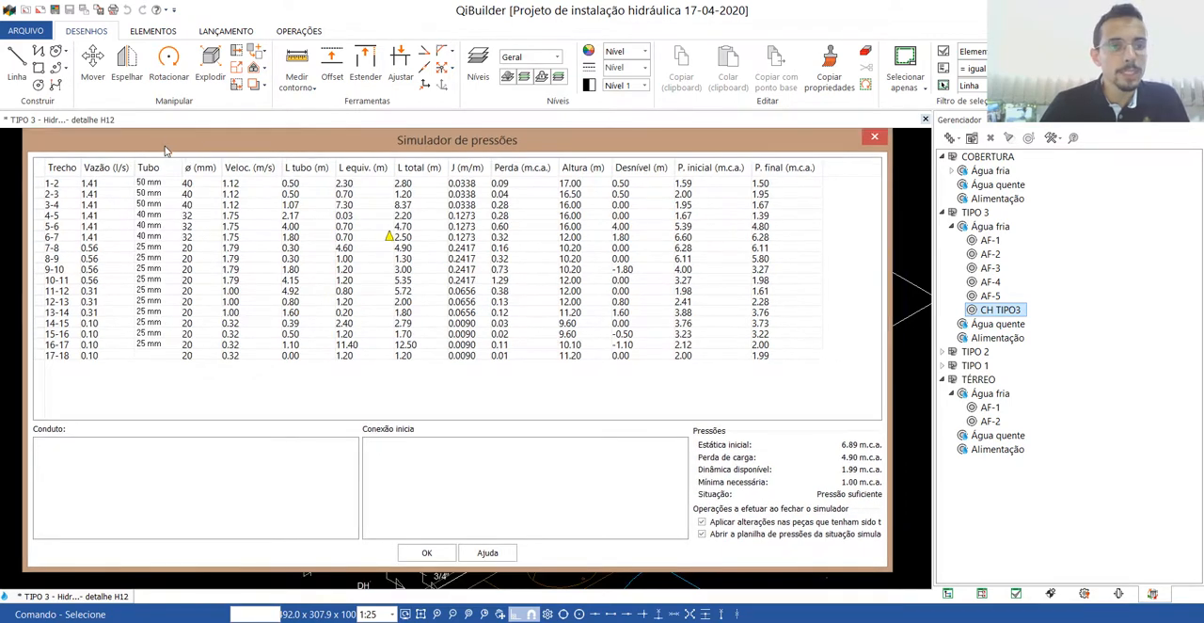
Examine the available pipe sizes and the internal diameters of segments 2-3 and 3-4 in the simulator.
click(151, 184)
click(148, 194)
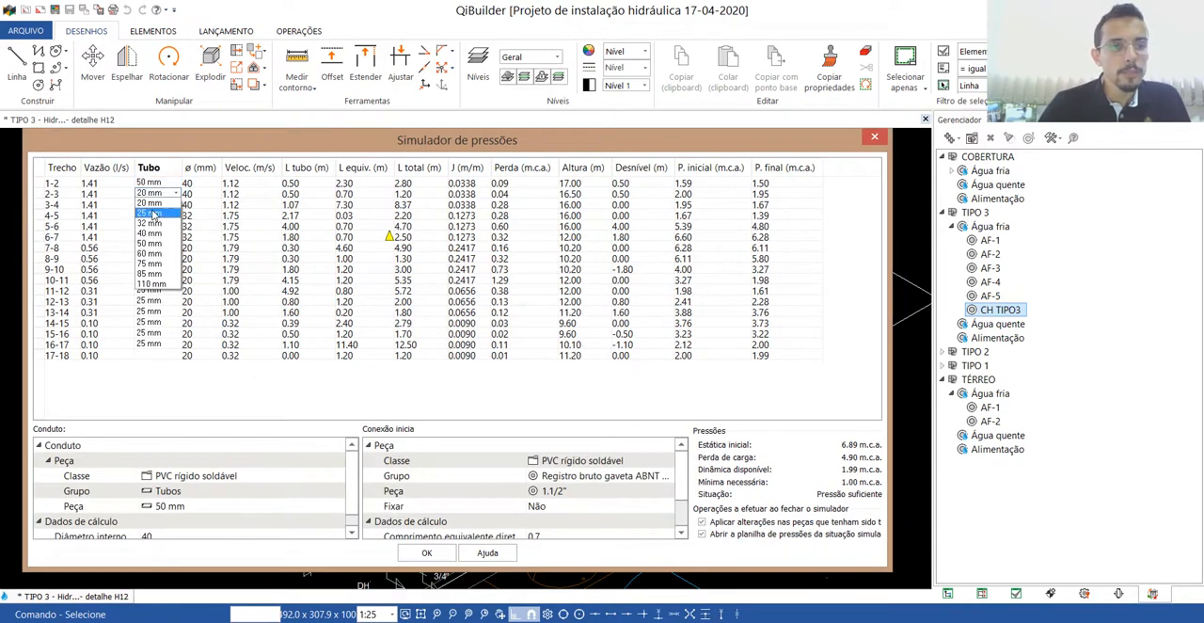
click(151, 206)
click(150, 206)
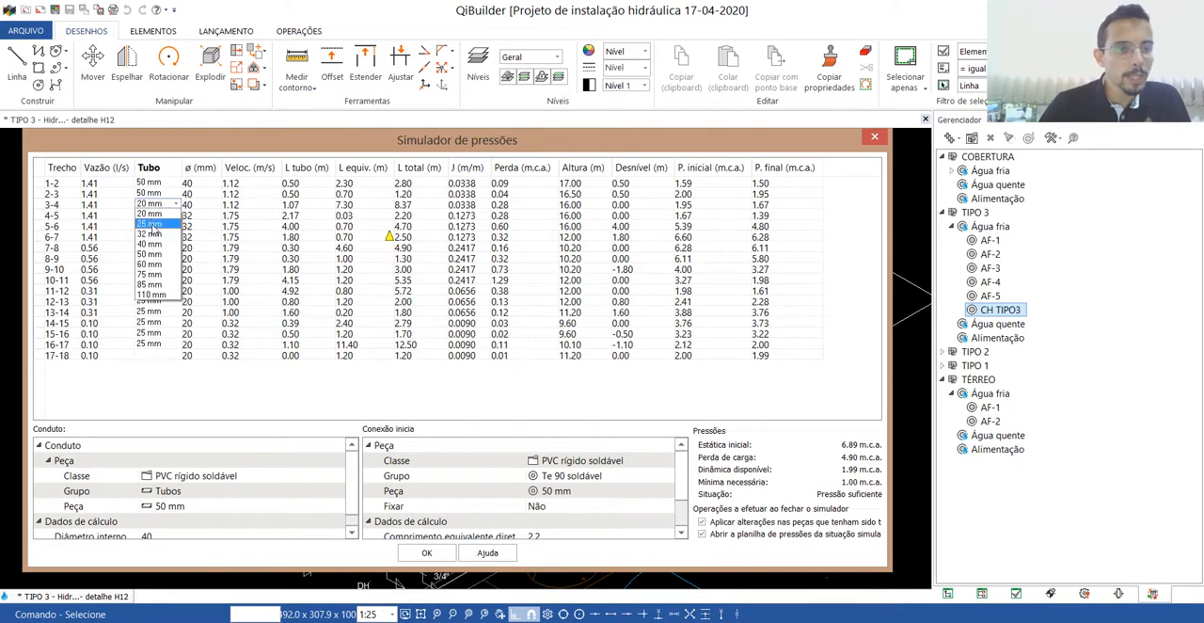
click(159, 145)
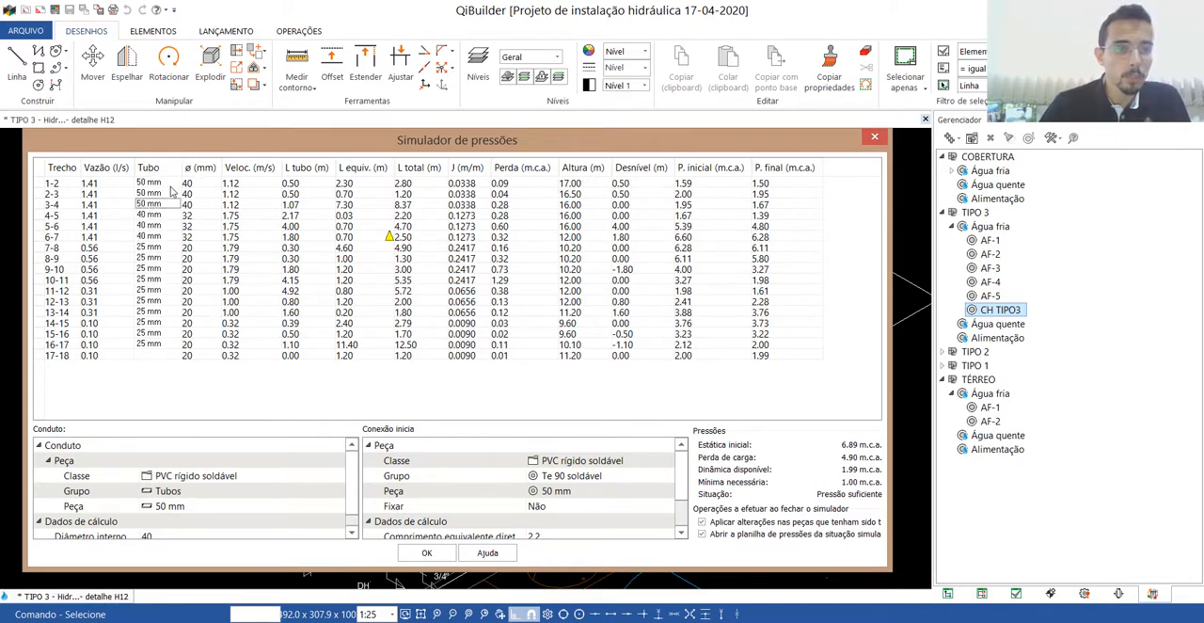
click(190, 194)
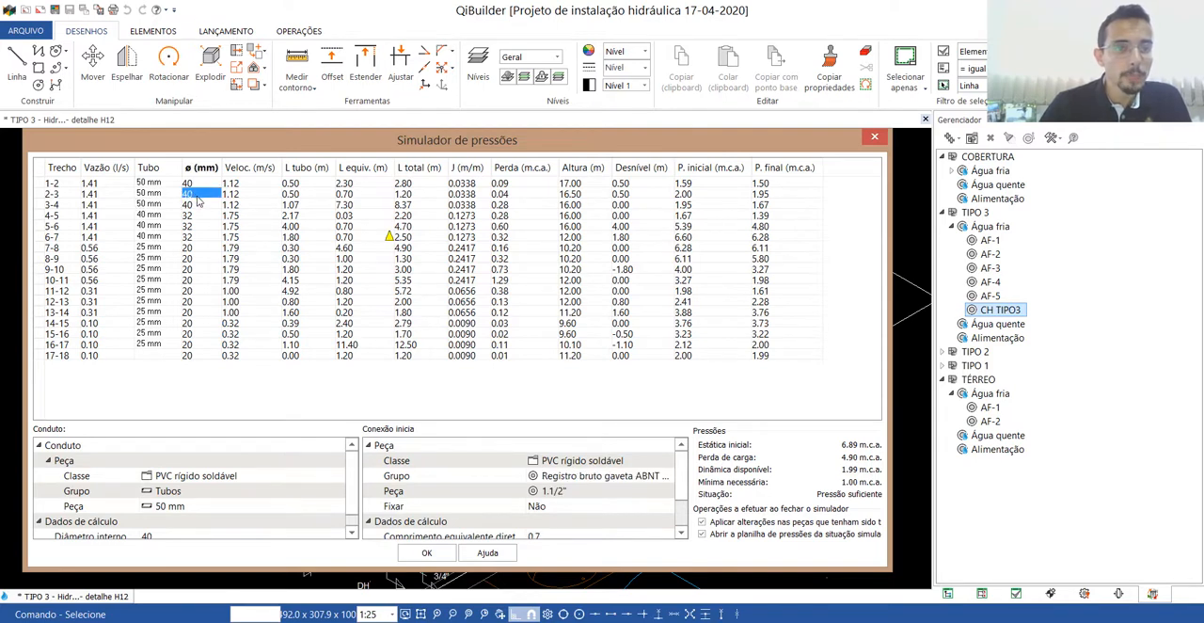
click(194, 206)
click(210, 212)
click(204, 205)
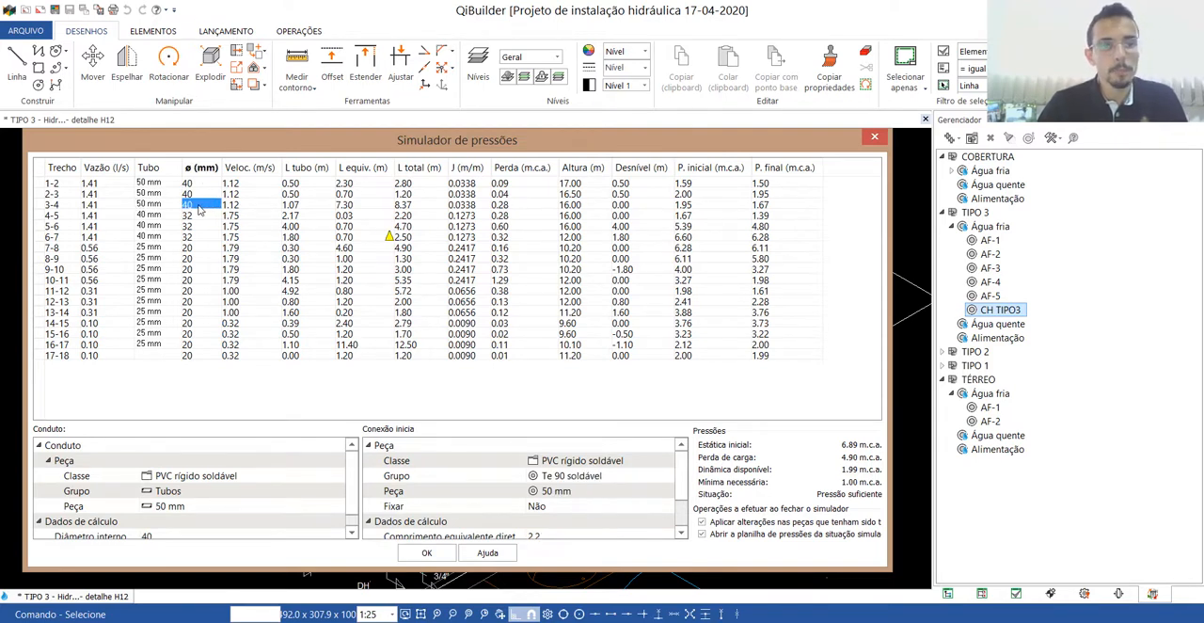
Set the simulated pipe of segments 3-4 and 2-3 to 40 mm.
click(148, 204)
click(148, 204)
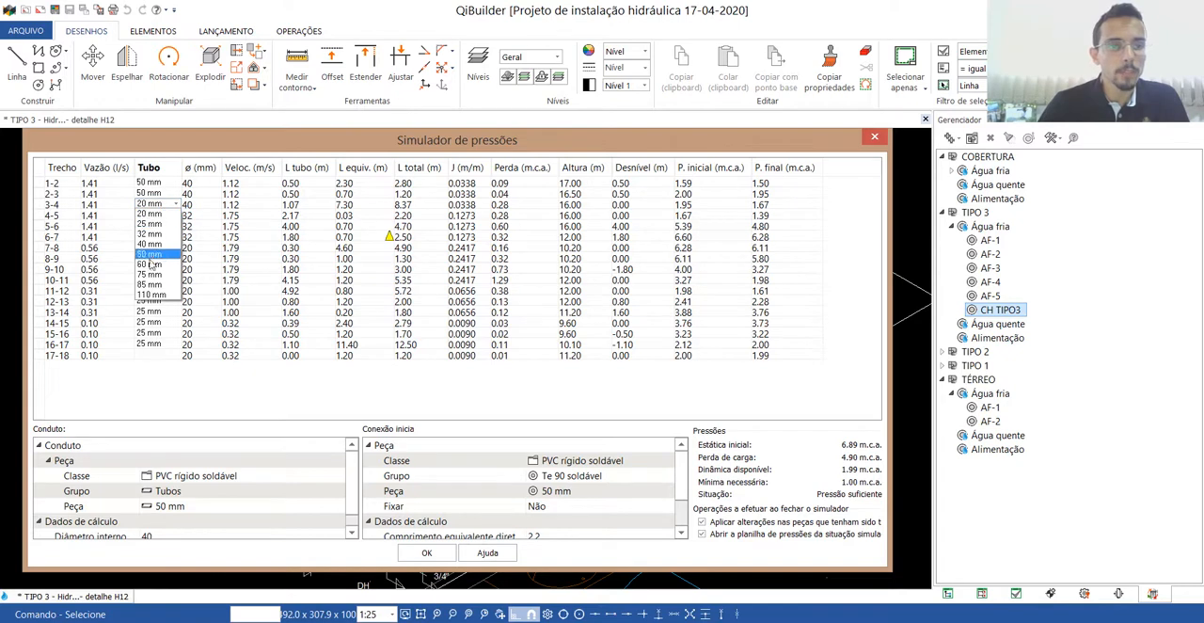
click(152, 245)
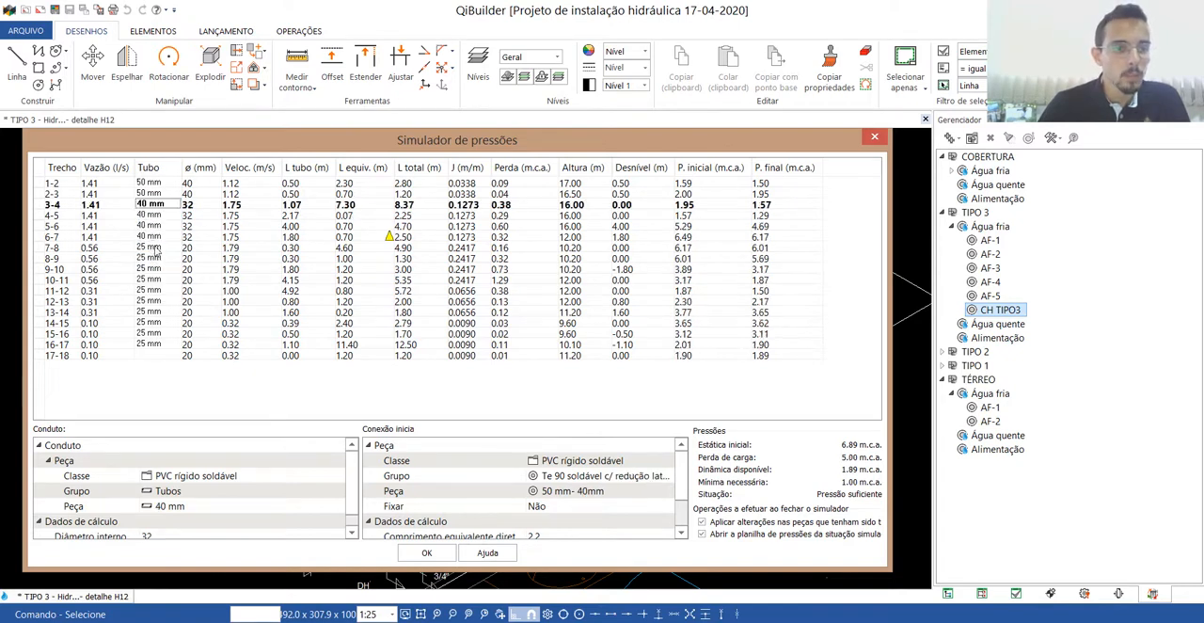
click(171, 196)
click(171, 196)
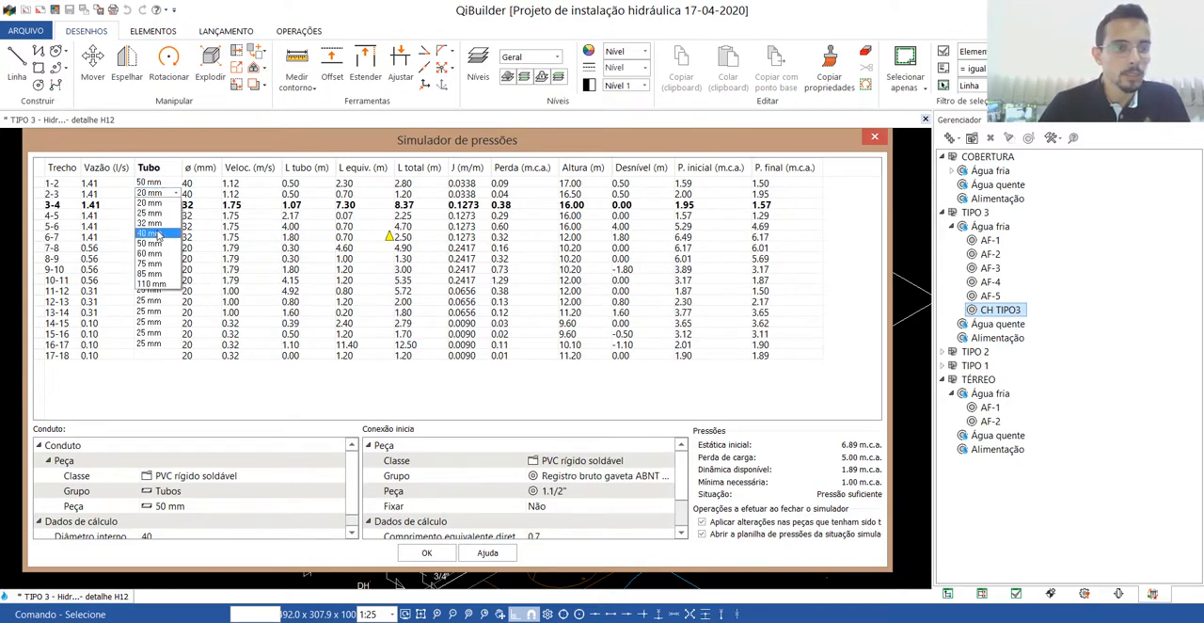
click(158, 234)
Try a 40 mm pipe on segment 1-2 in the simulator and return that segment to 50 mm.
click(156, 183)
click(156, 183)
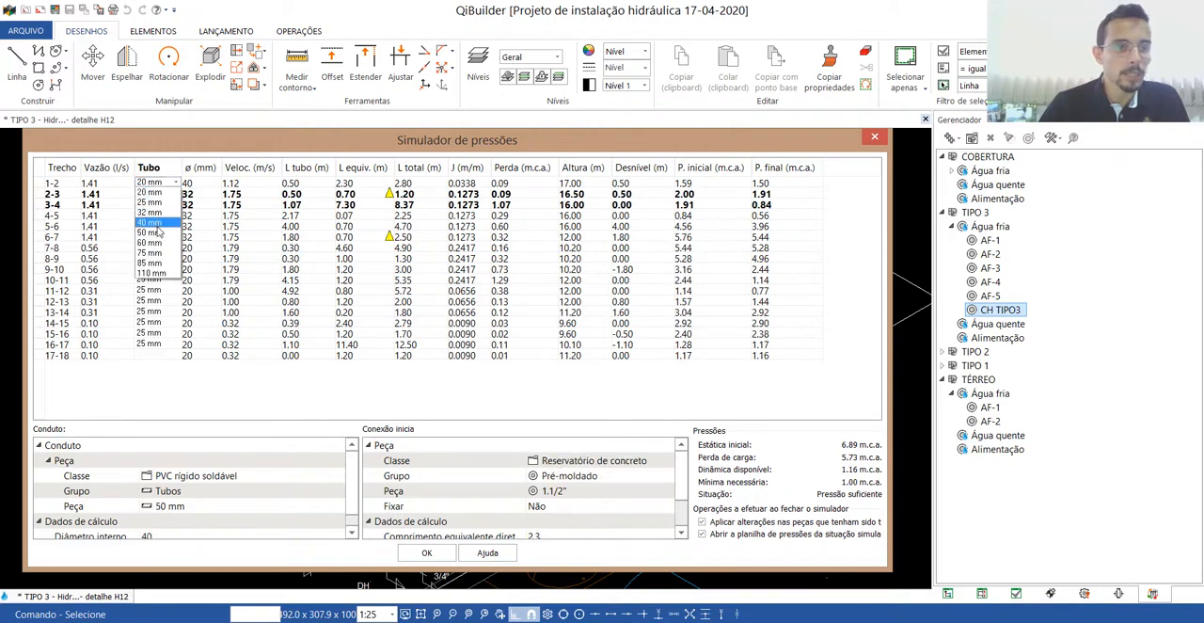
click(153, 223)
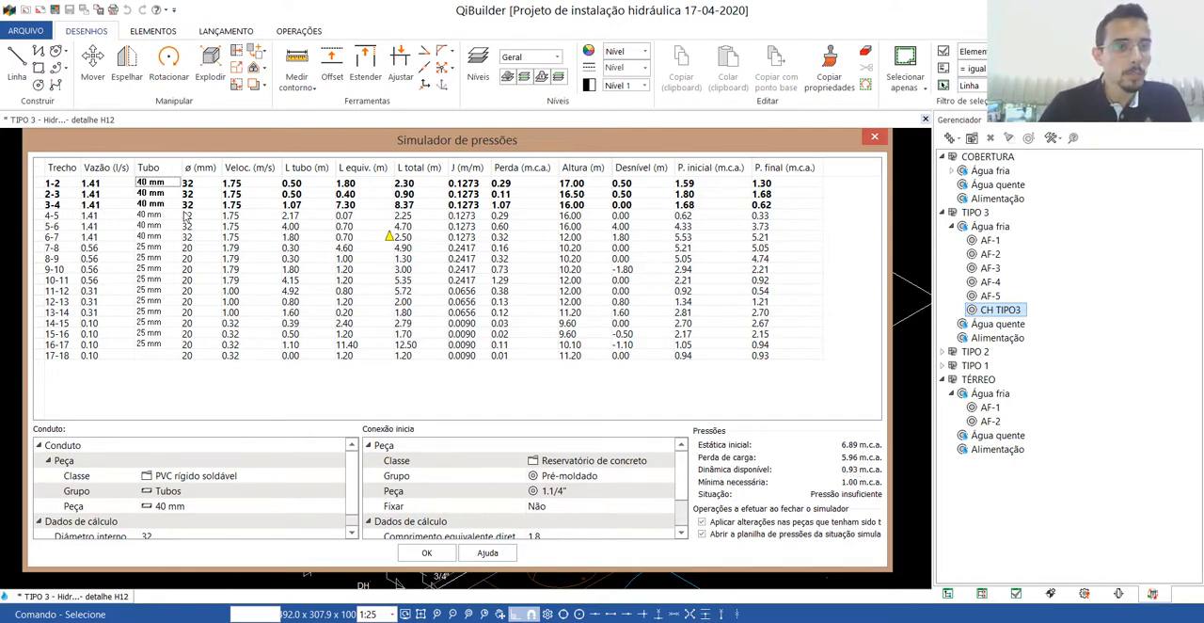
click(152, 184)
click(154, 185)
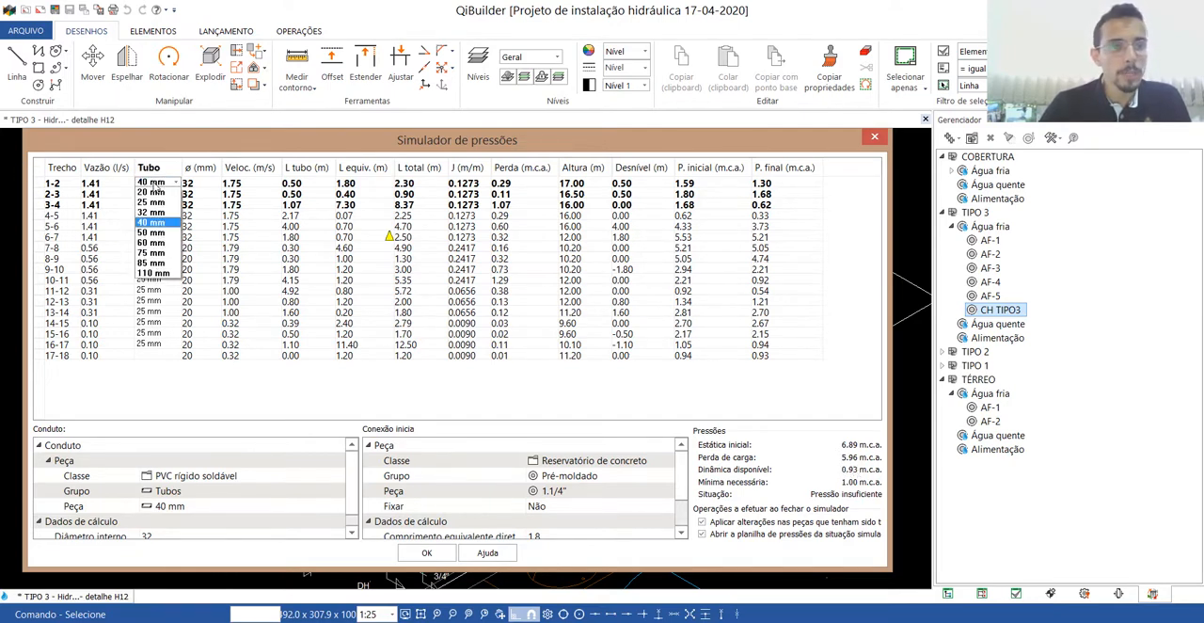
click(151, 233)
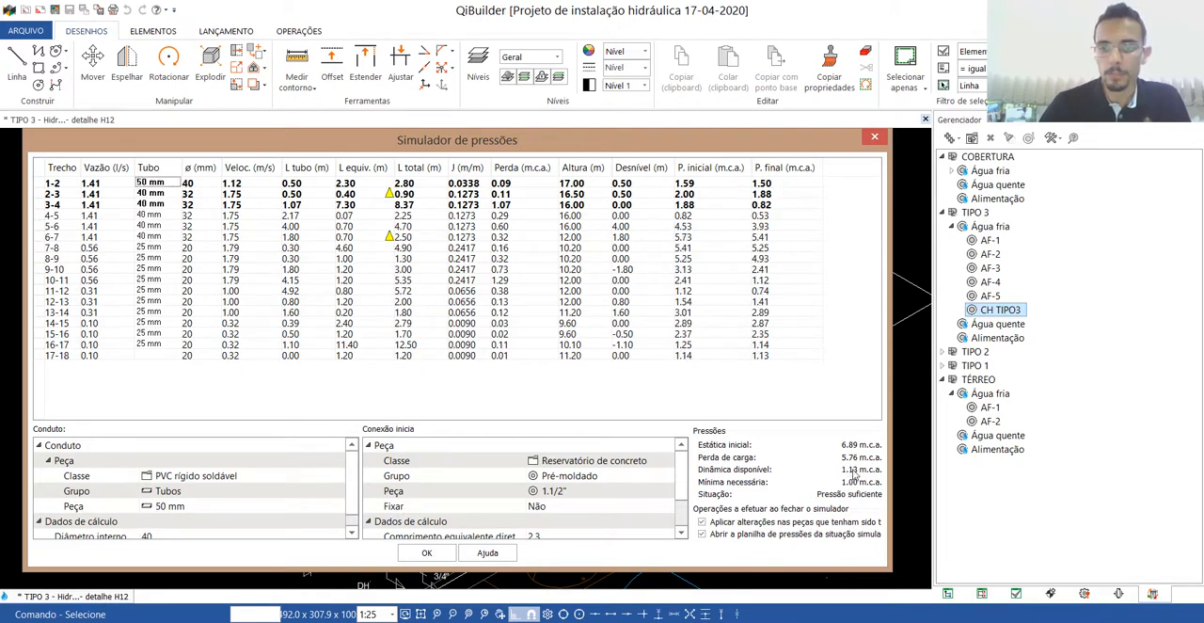
Set the simulated pipe of segments 2-3 and 3-4 to 50 mm.
click(160, 193)
click(154, 242)
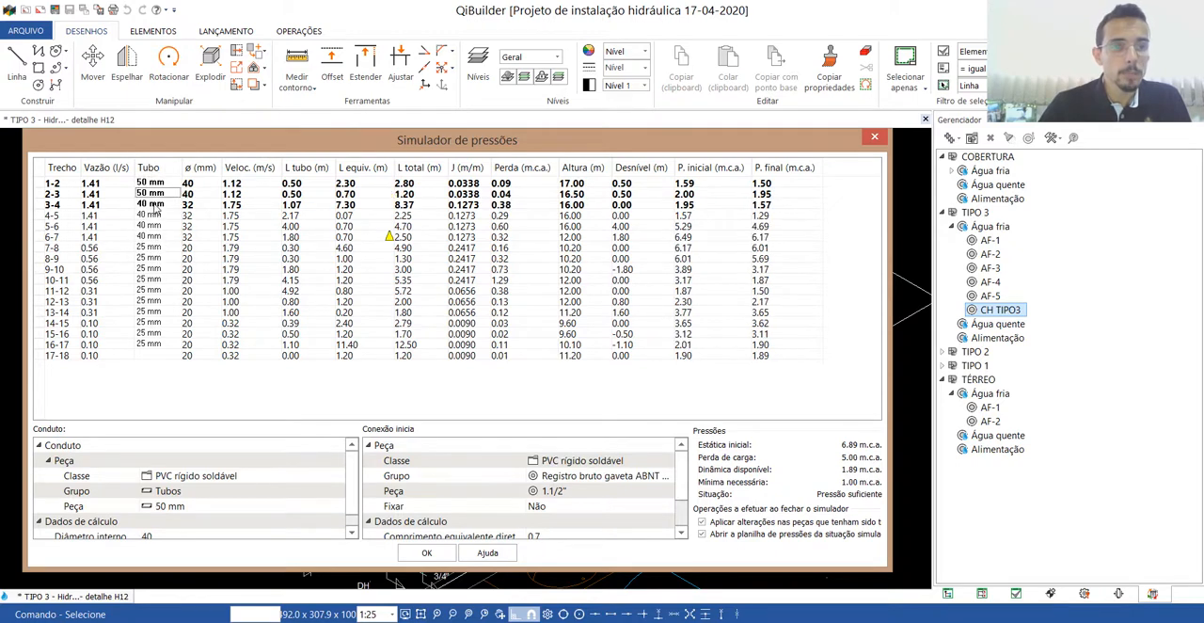
click(155, 206)
click(158, 255)
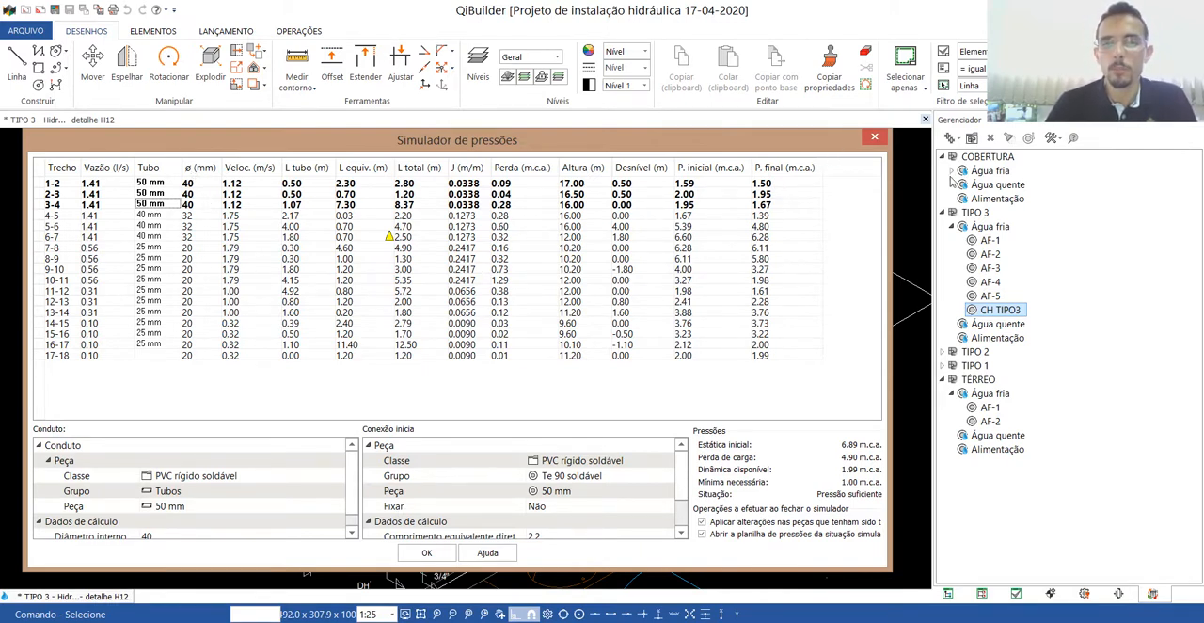
Close the pressure simulator and the CH TIPO3 pressure spreadsheet to return to the H12 detail drawing.
click(874, 137)
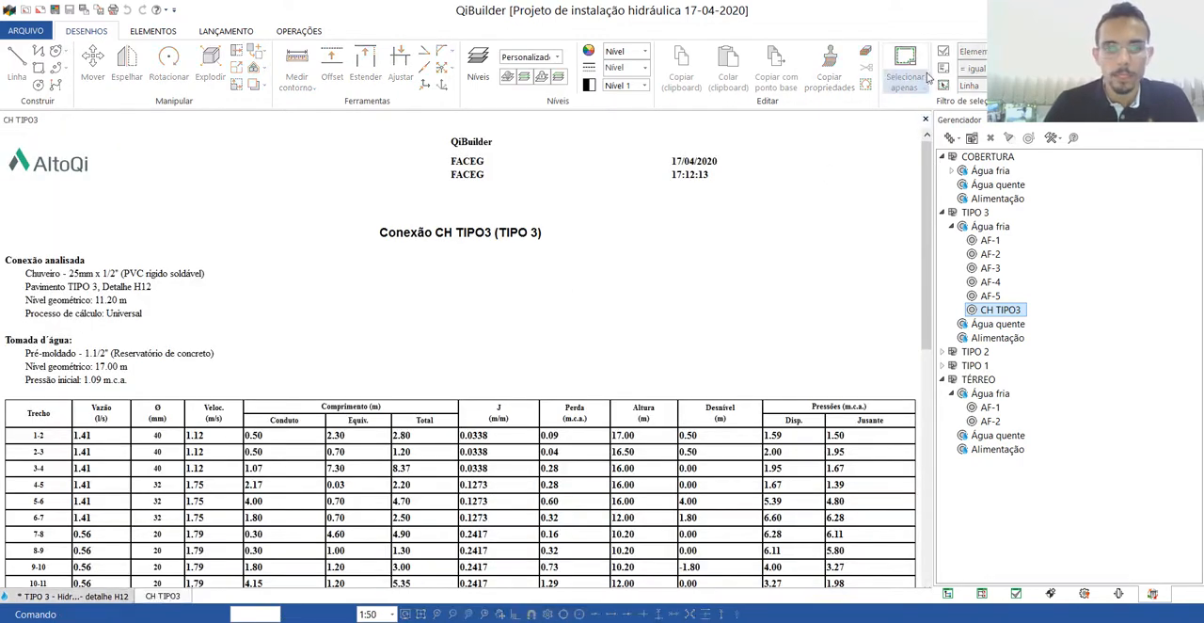
click(926, 119)
scroll(499, 299, down, 4)
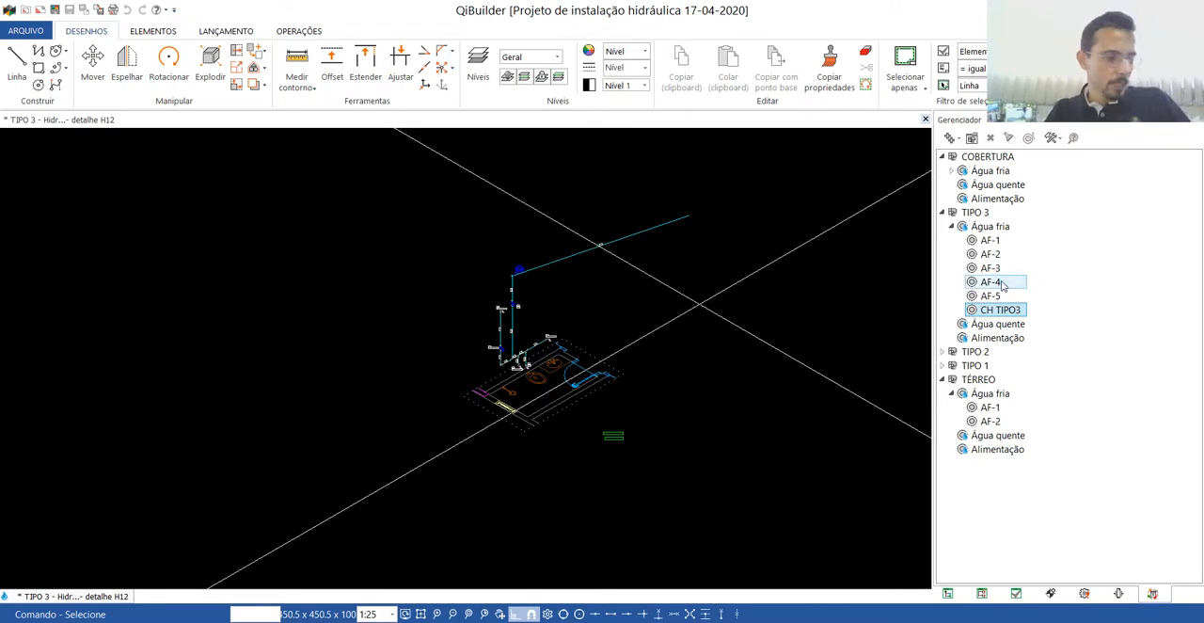
Collapse the TIPO 3 cold-water network and the TÉRREO floor in the project tree, and close the H12 detail drawing.
right_click(995, 242)
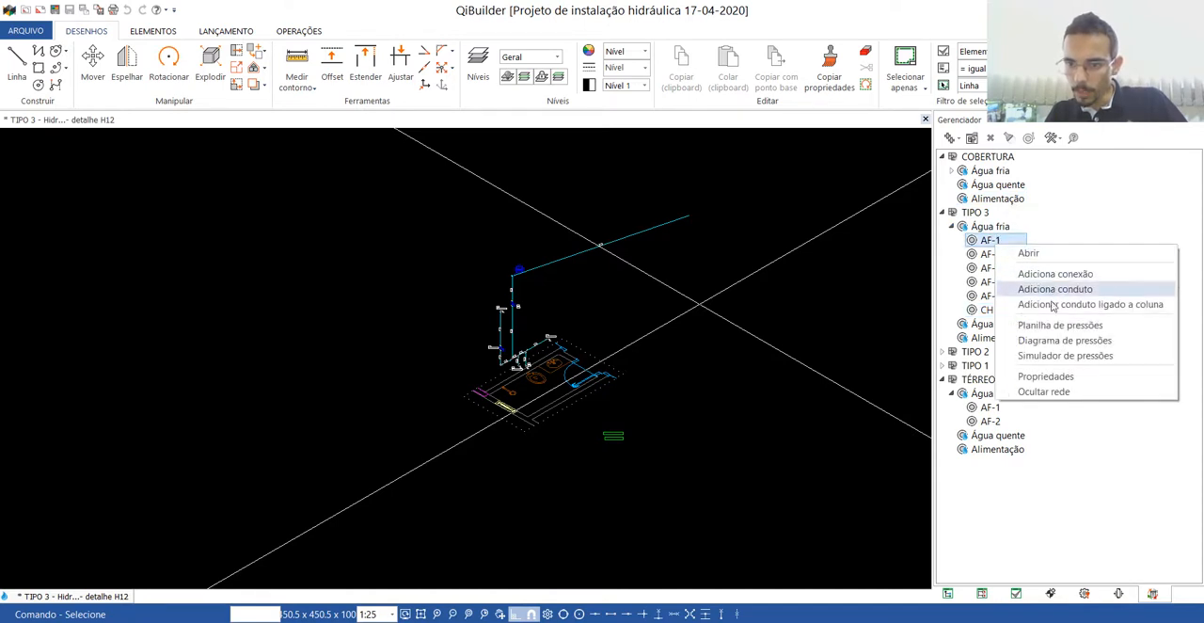
click(969, 256)
click(950, 226)
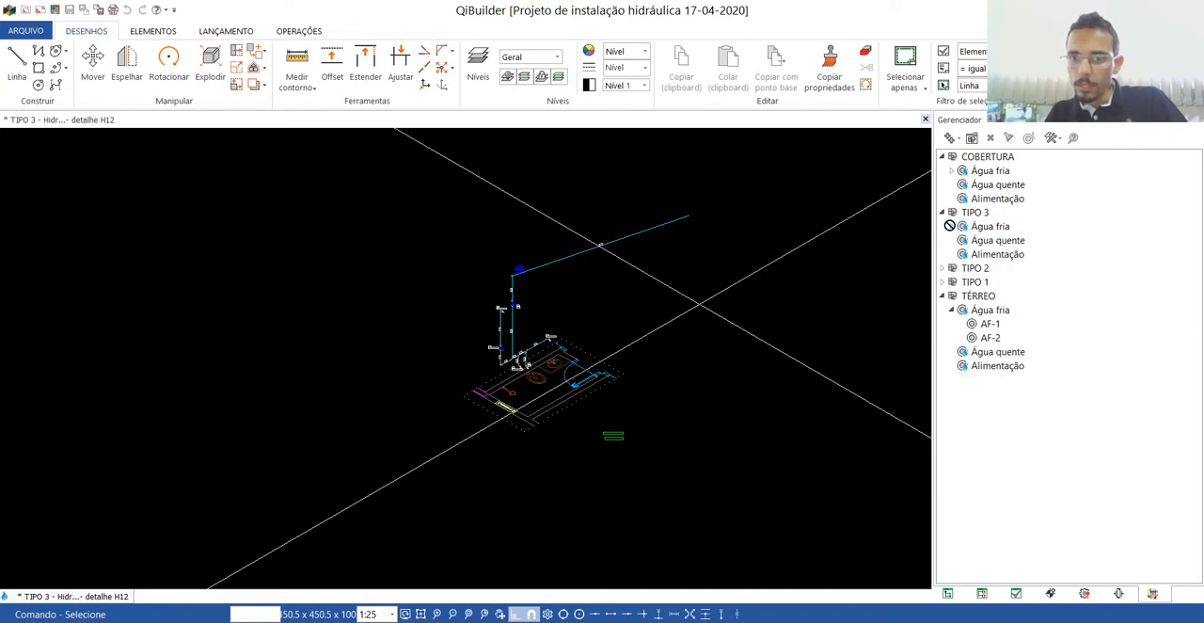
click(941, 298)
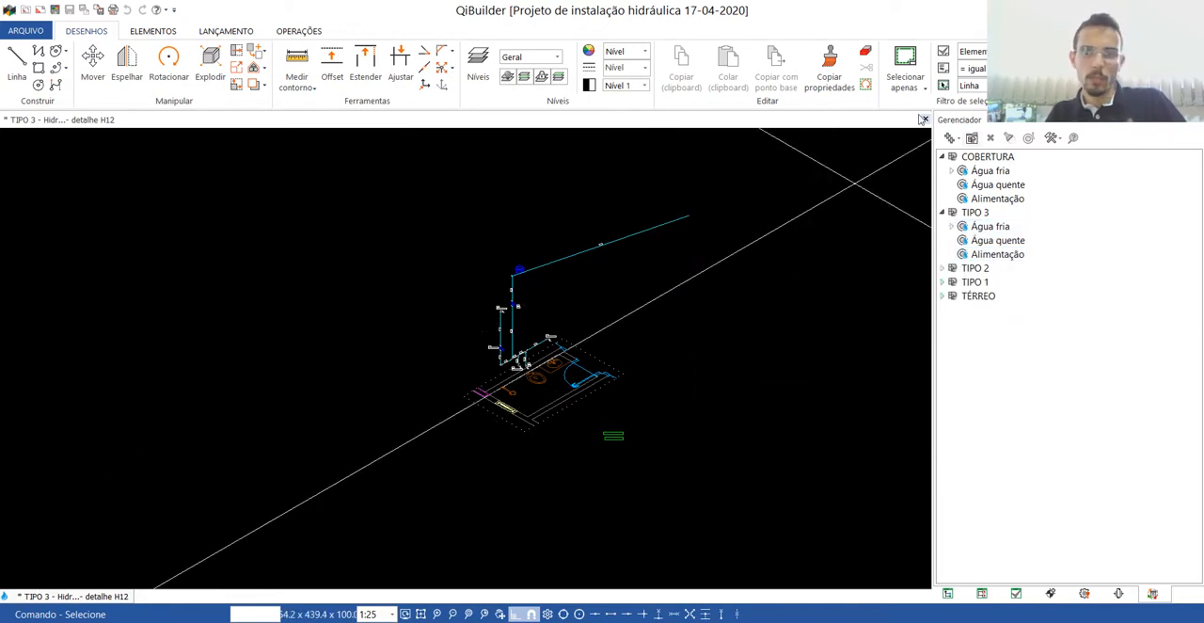
click(924, 119)
click(923, 119)
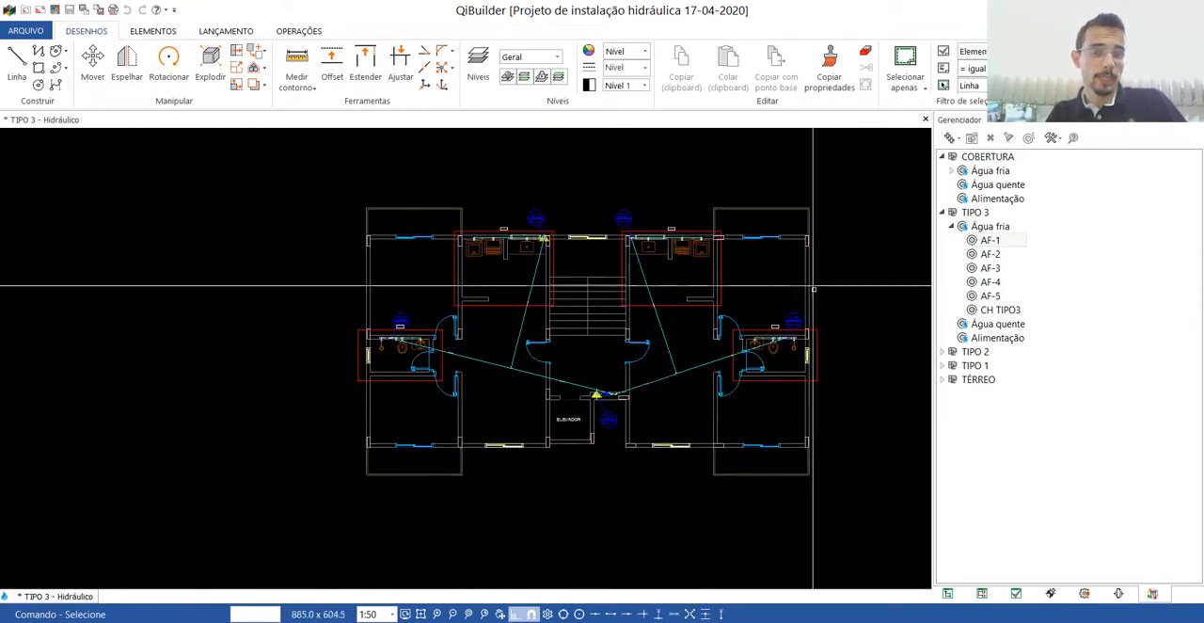
Generate the parametric 3D view of the building from the TIPO 3 hydraulic plan.
scroll(564, 282, up, 3)
scroll(528, 301, down, 2)
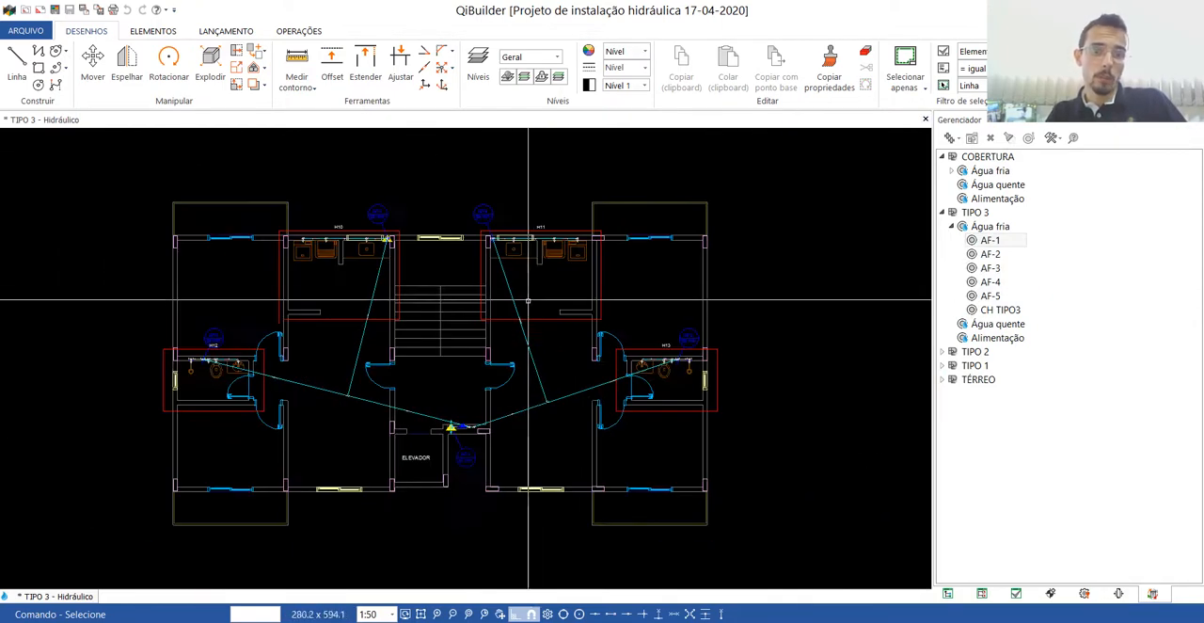
click(300, 33)
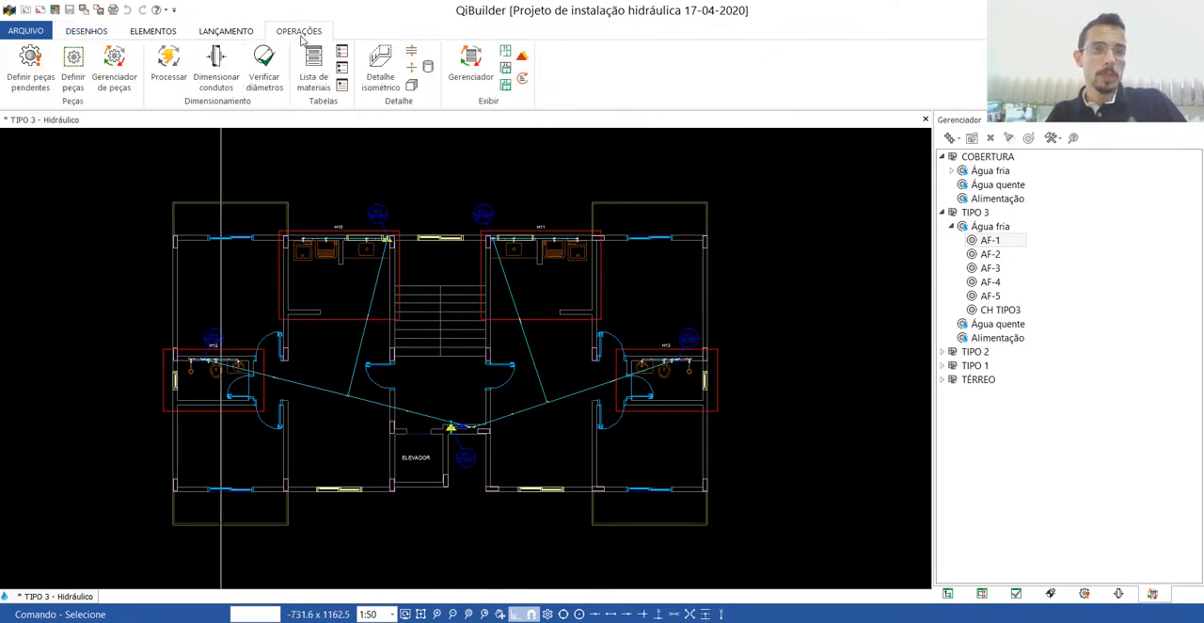
click(240, 34)
click(288, 34)
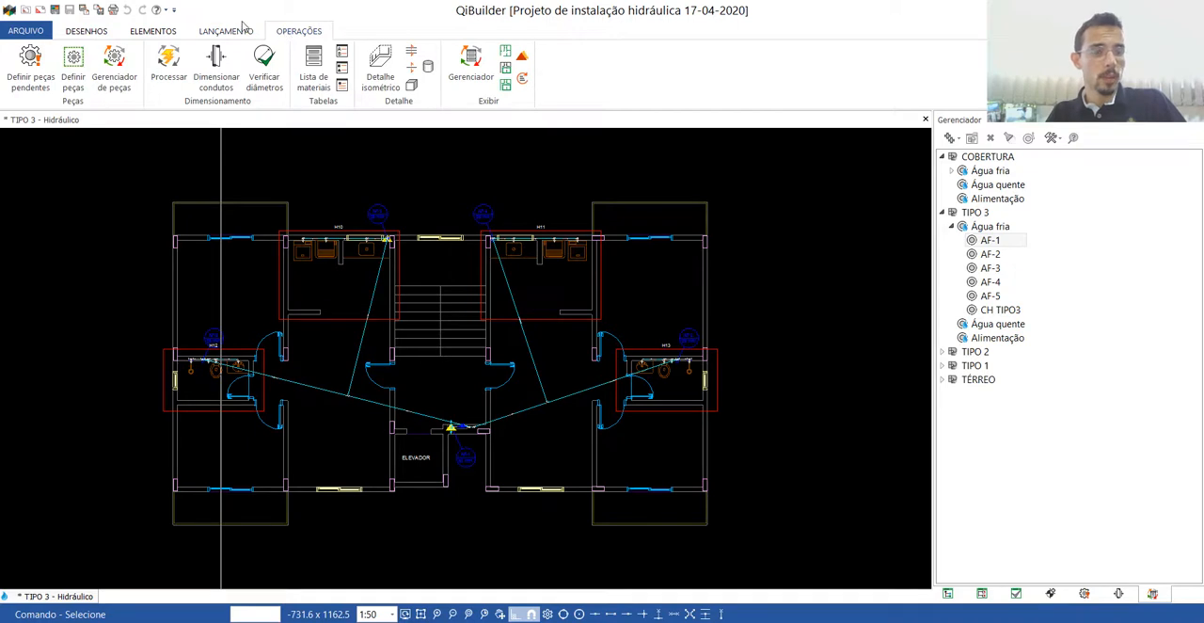
click(239, 34)
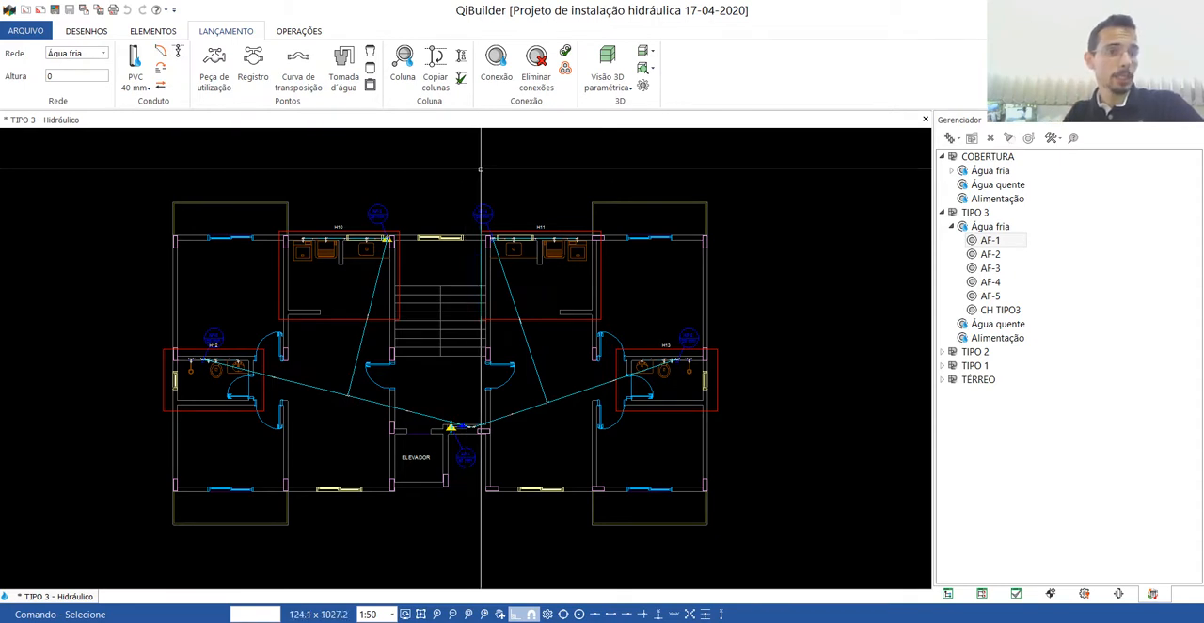
click(608, 60)
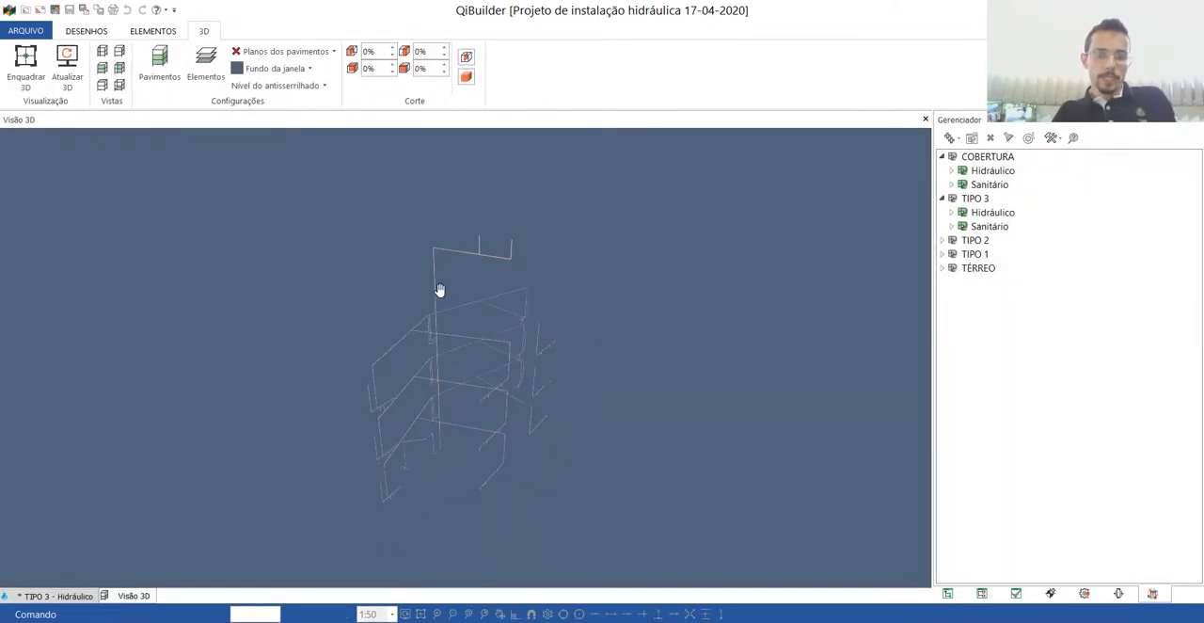
drag(439, 290, 448, 341)
Start a BIM export of the complete building with the IFC 4 profile compatible with Autodesk Revit 2015.
click(28, 30)
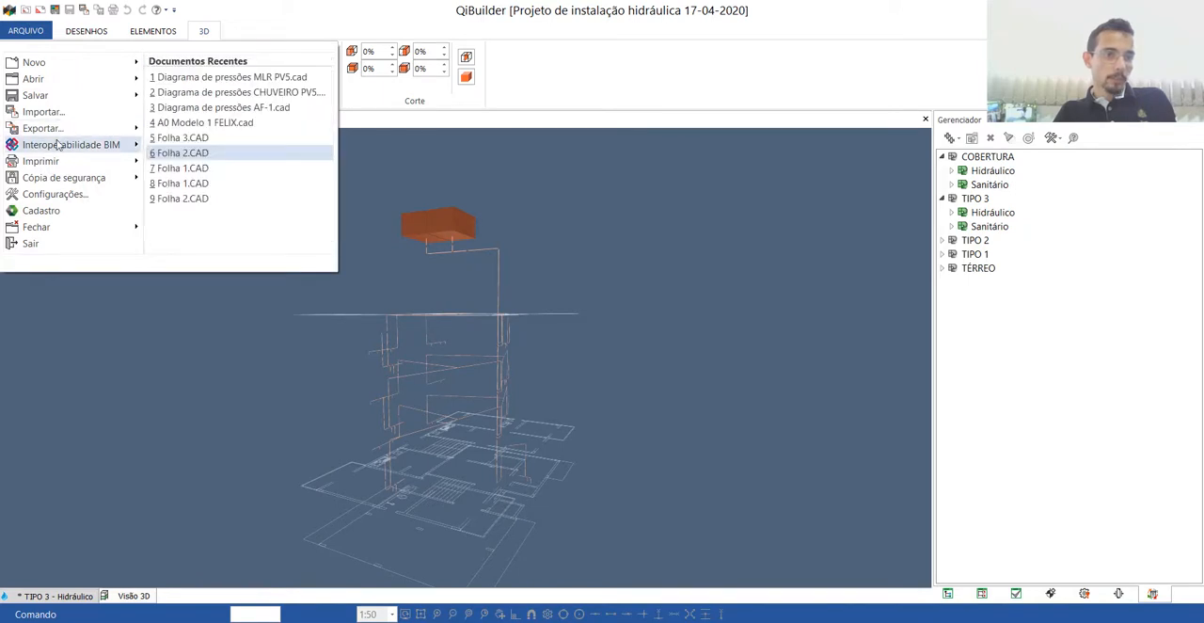
mouse_move(59, 146)
click(198, 93)
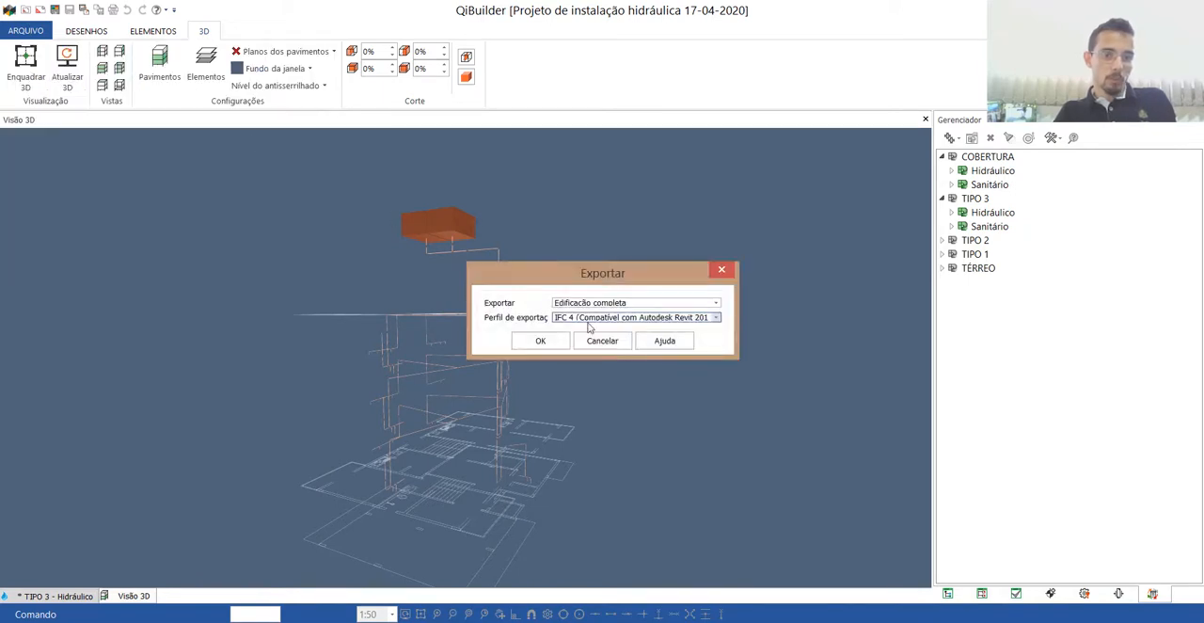
click(665, 319)
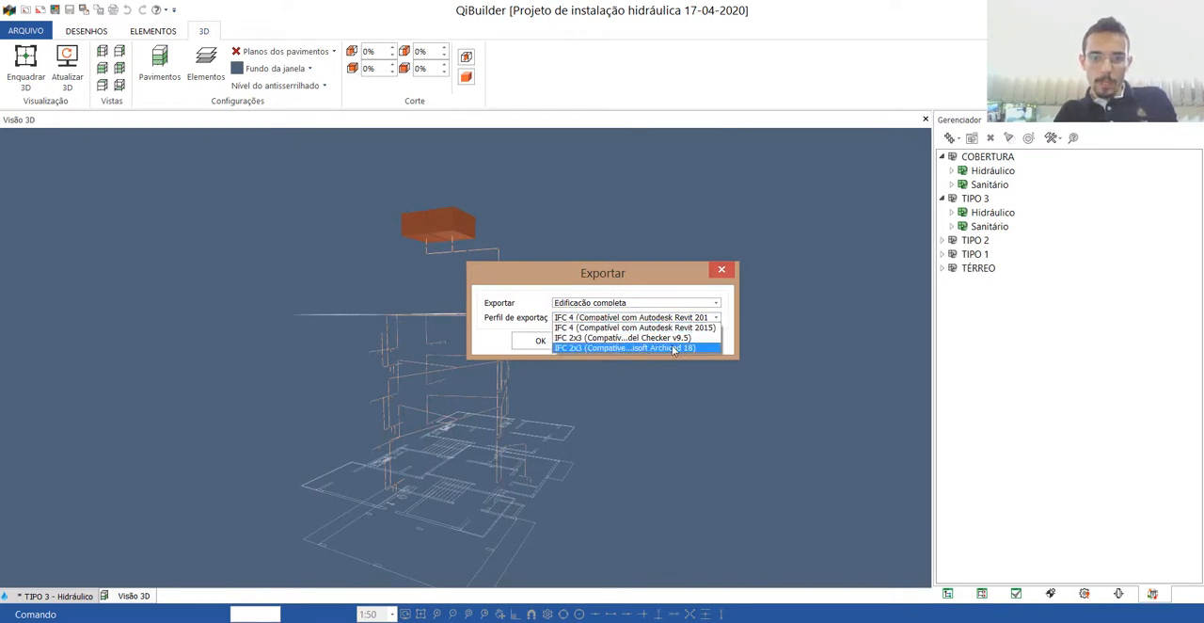
click(676, 330)
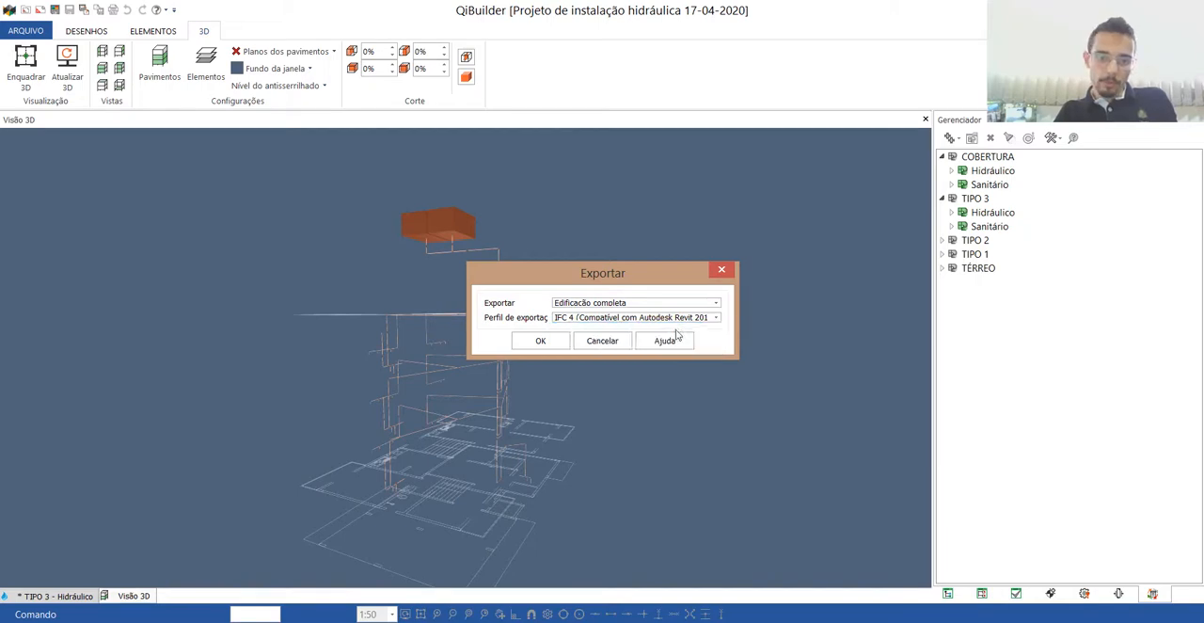
click(625, 303)
click(594, 318)
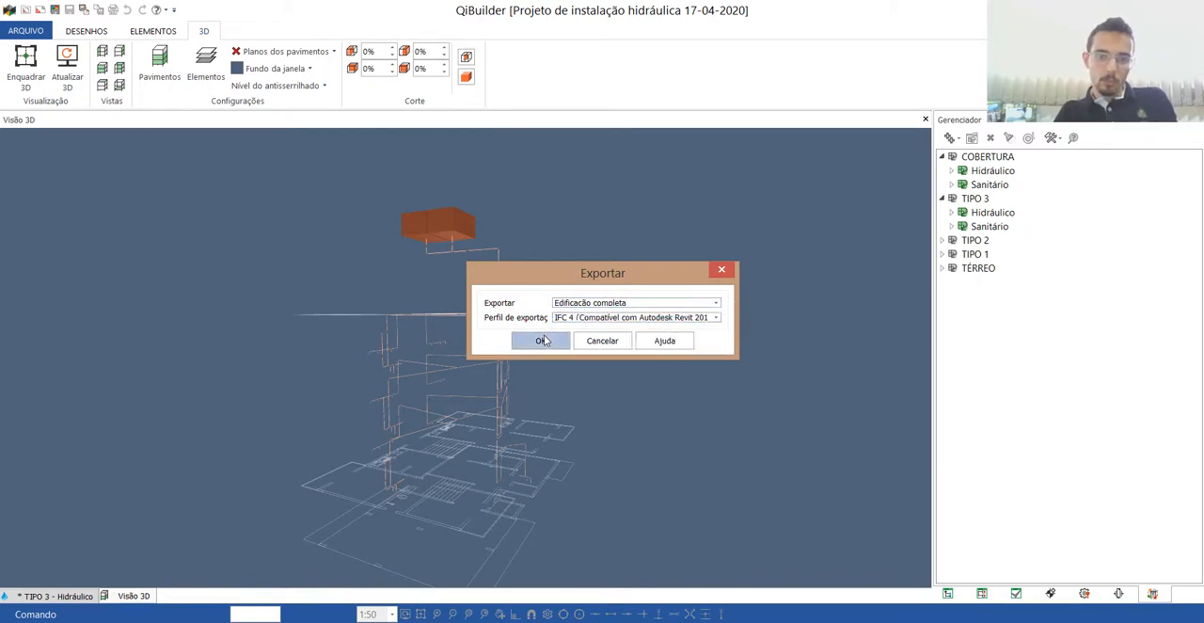
click(542, 340)
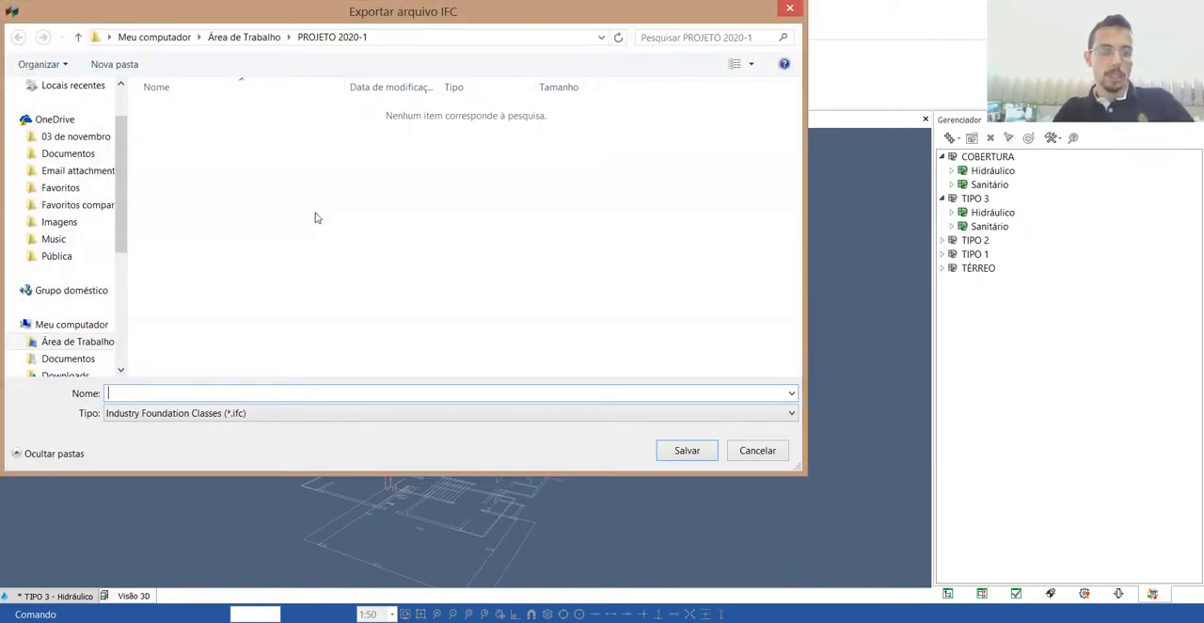
Save the exported IFC file as PROJETO IFC in the Área de Trabalho folder.
text(PROJETO IFC)
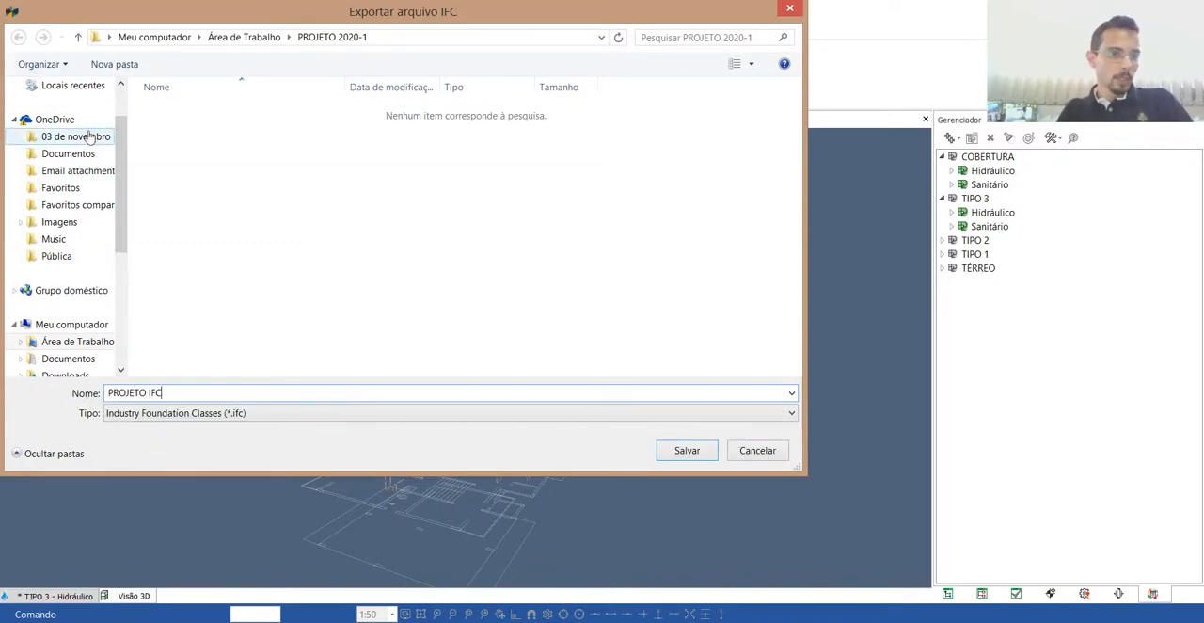
scroll(56, 104, up, 2)
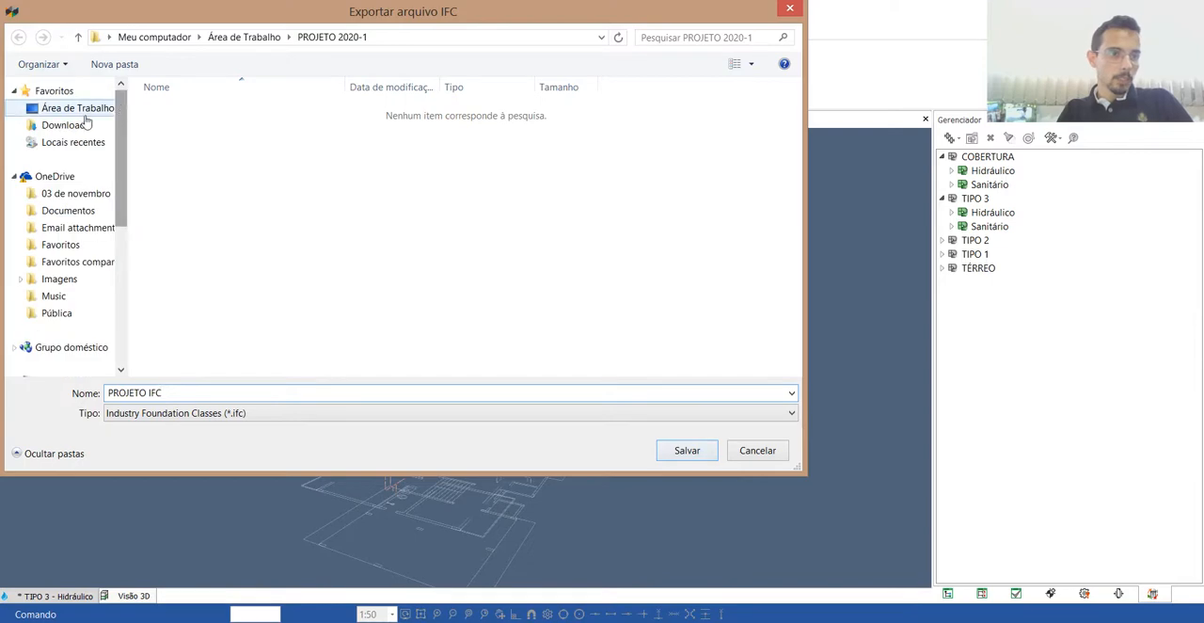
click(77, 108)
click(708, 451)
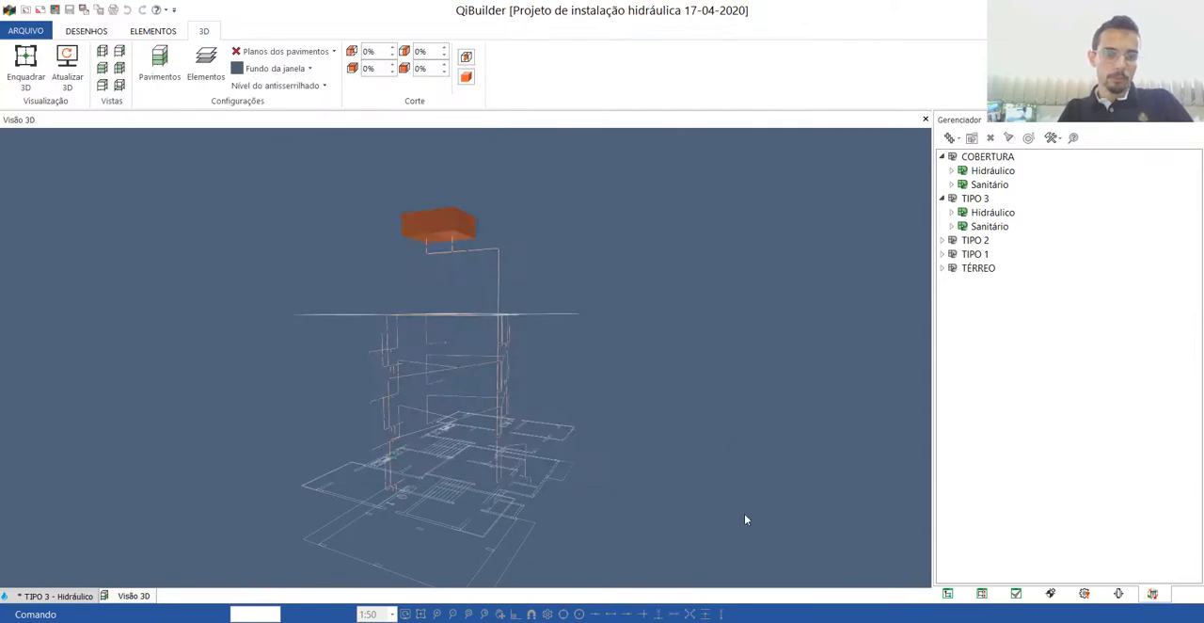